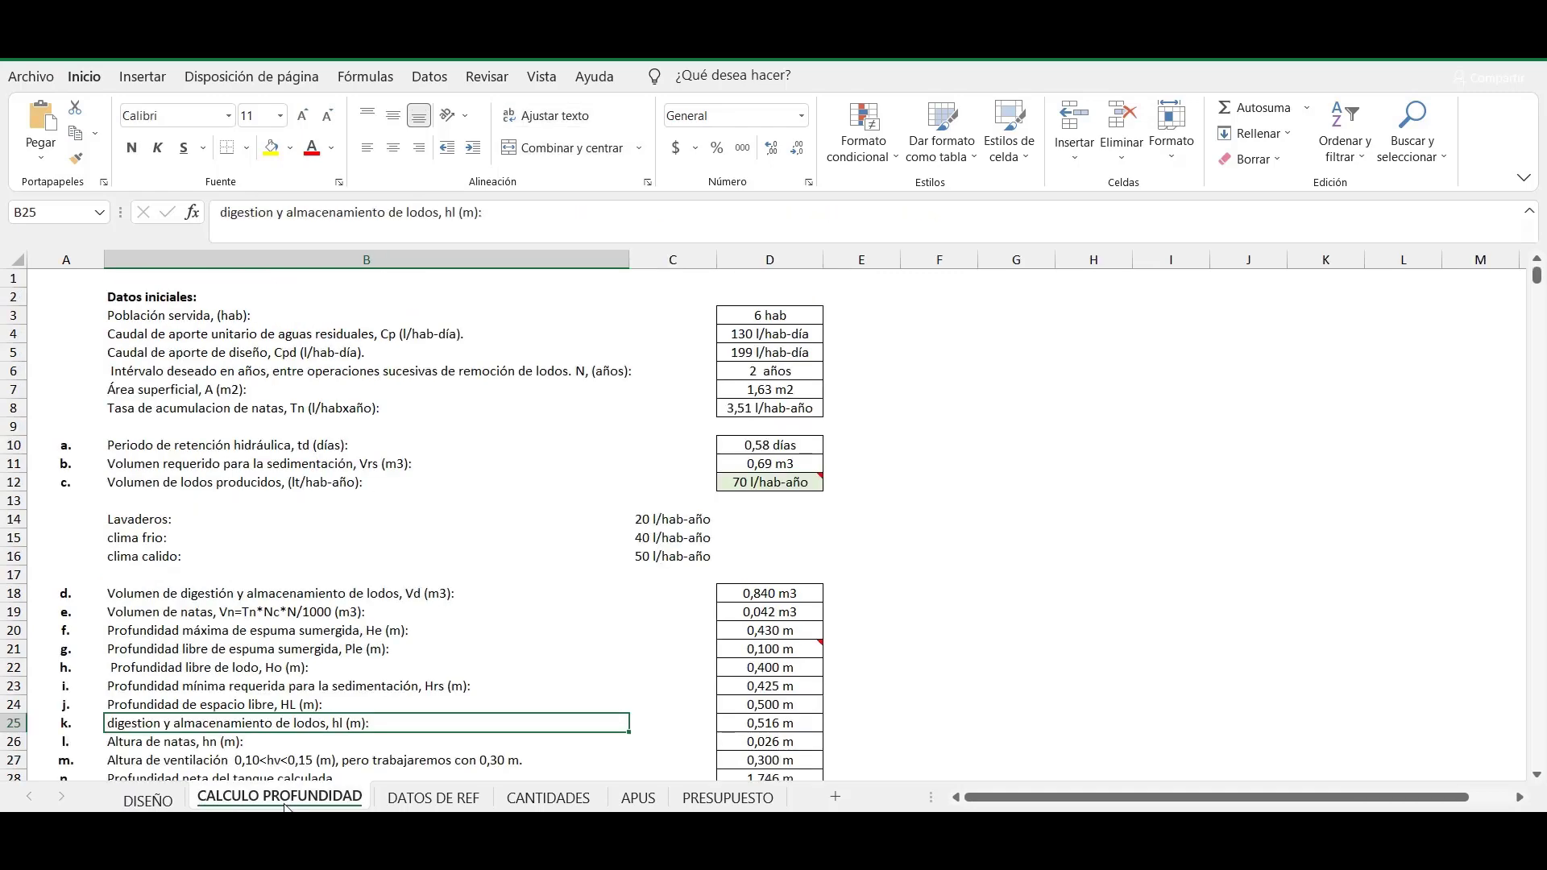
Look over the CALCULO PROFUNDIDAD and DATOS DE REF sheets and examine the quantity tables on the CANTIDADES sheet down to ACEROS.
scroll(701, 632, "down", 2)
left_click(452, 797)
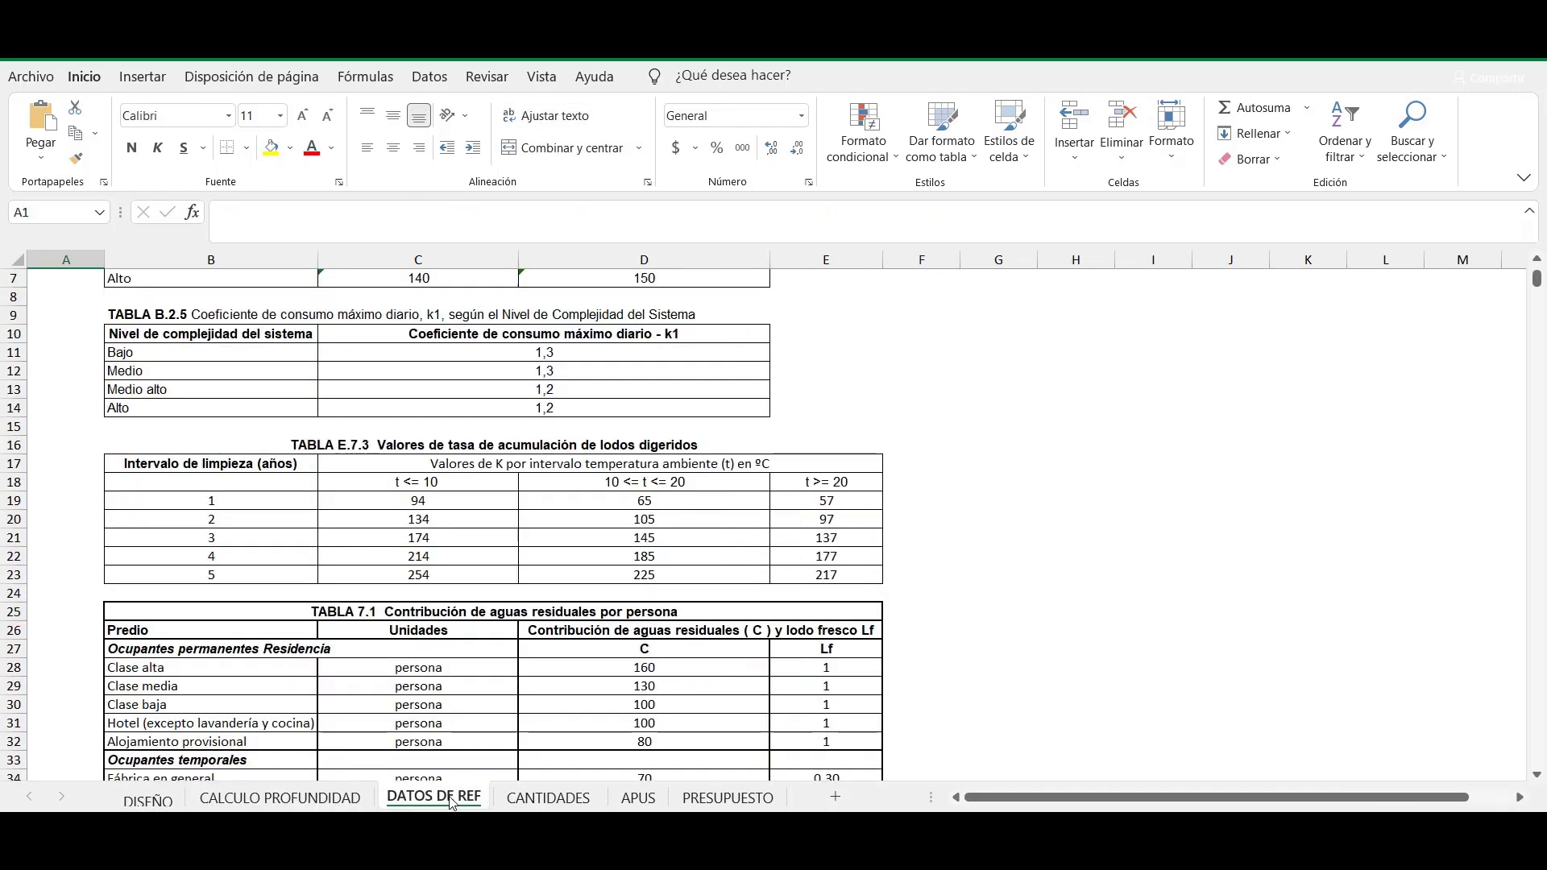
left_click(556, 797)
scroll(632, 646, "up", 4)
left_click_drag(1533, 717, 1540, 278)
scroll(592, 659, "down", 8)
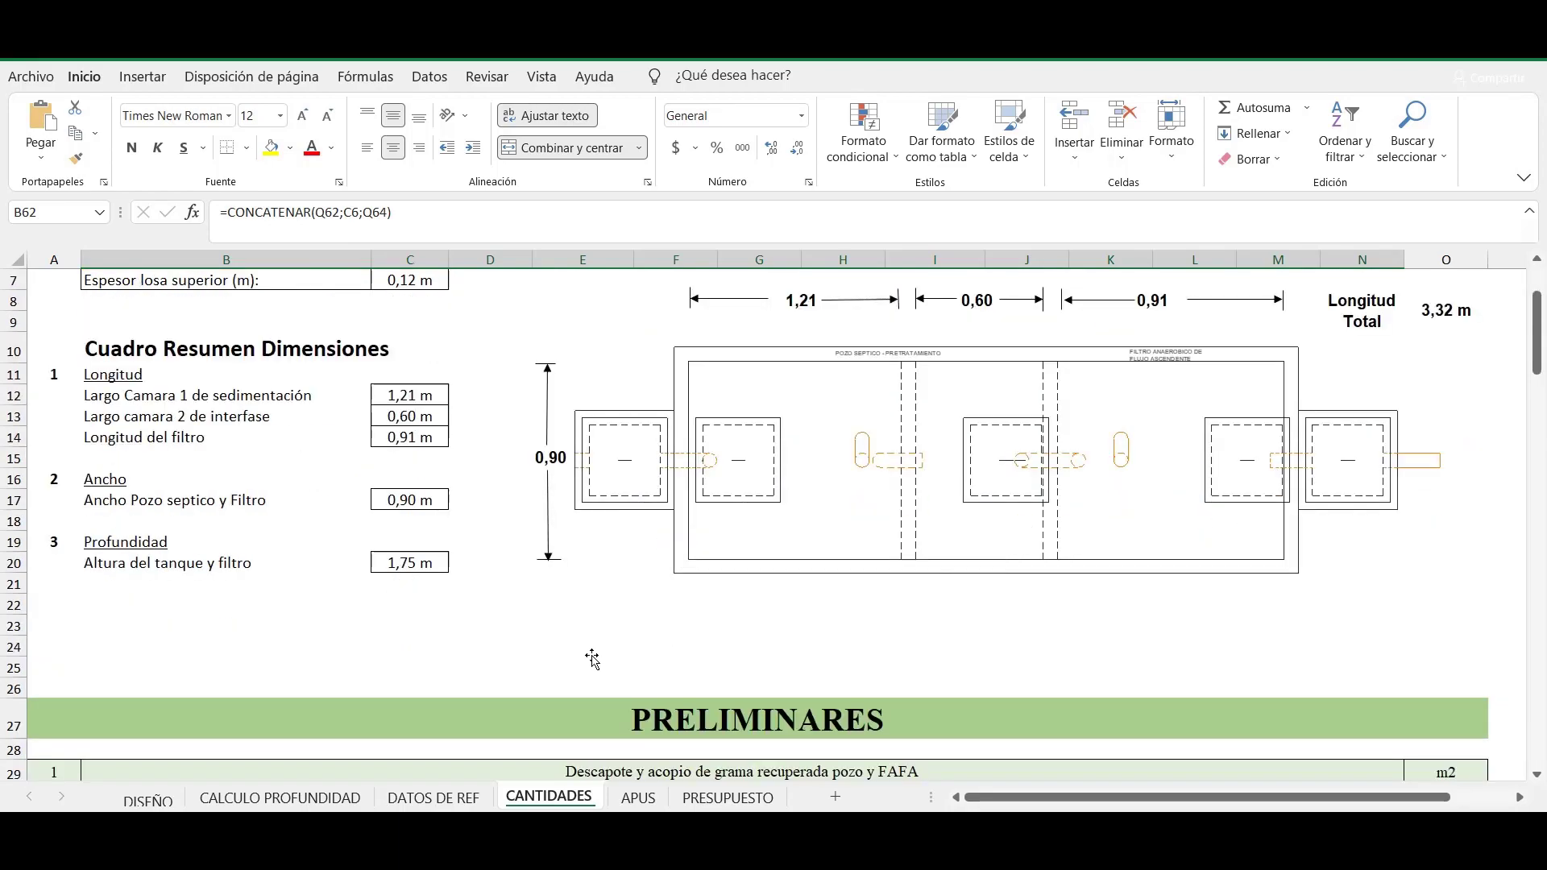
scroll(592, 659, "down", 17)
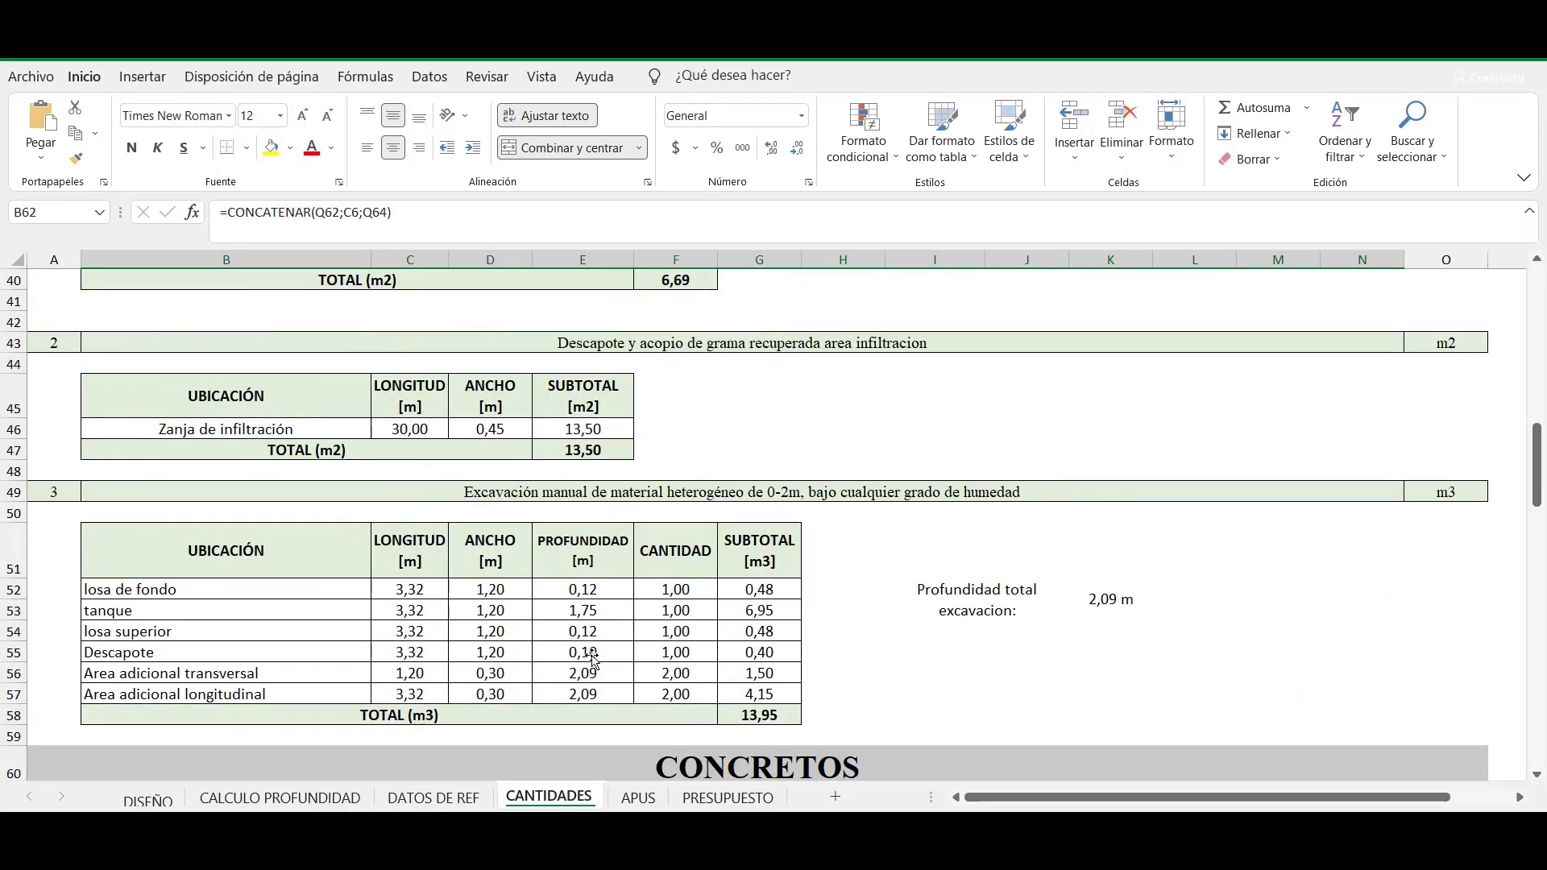
scroll(592, 659, "down", 12)
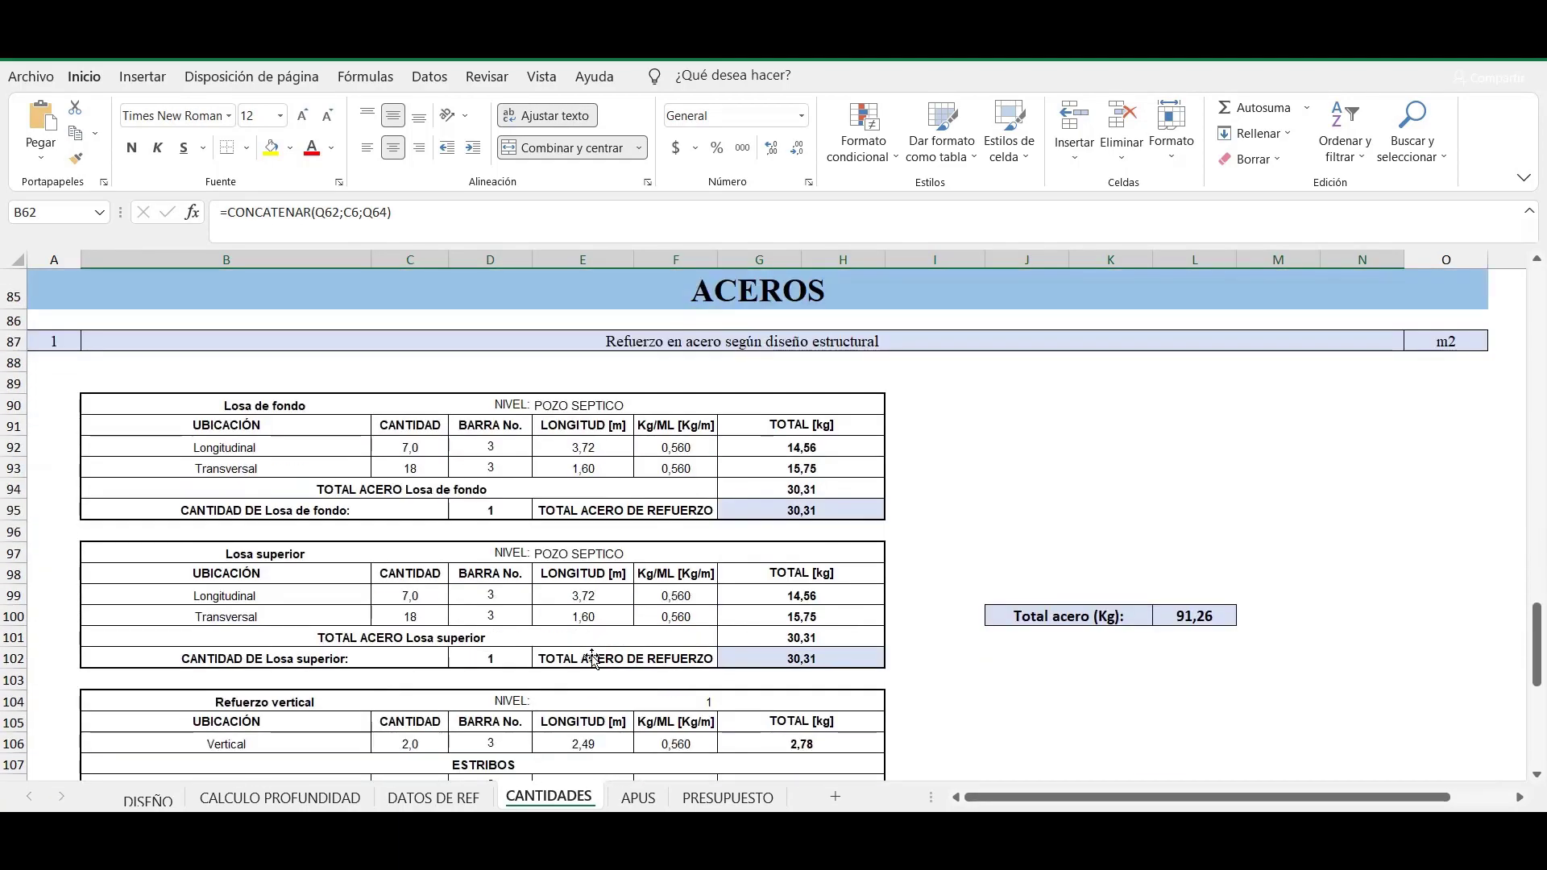
Review all the unit price analyses on the APUS sheet, from the first table through the excavated-material backfill.
left_click(629, 802)
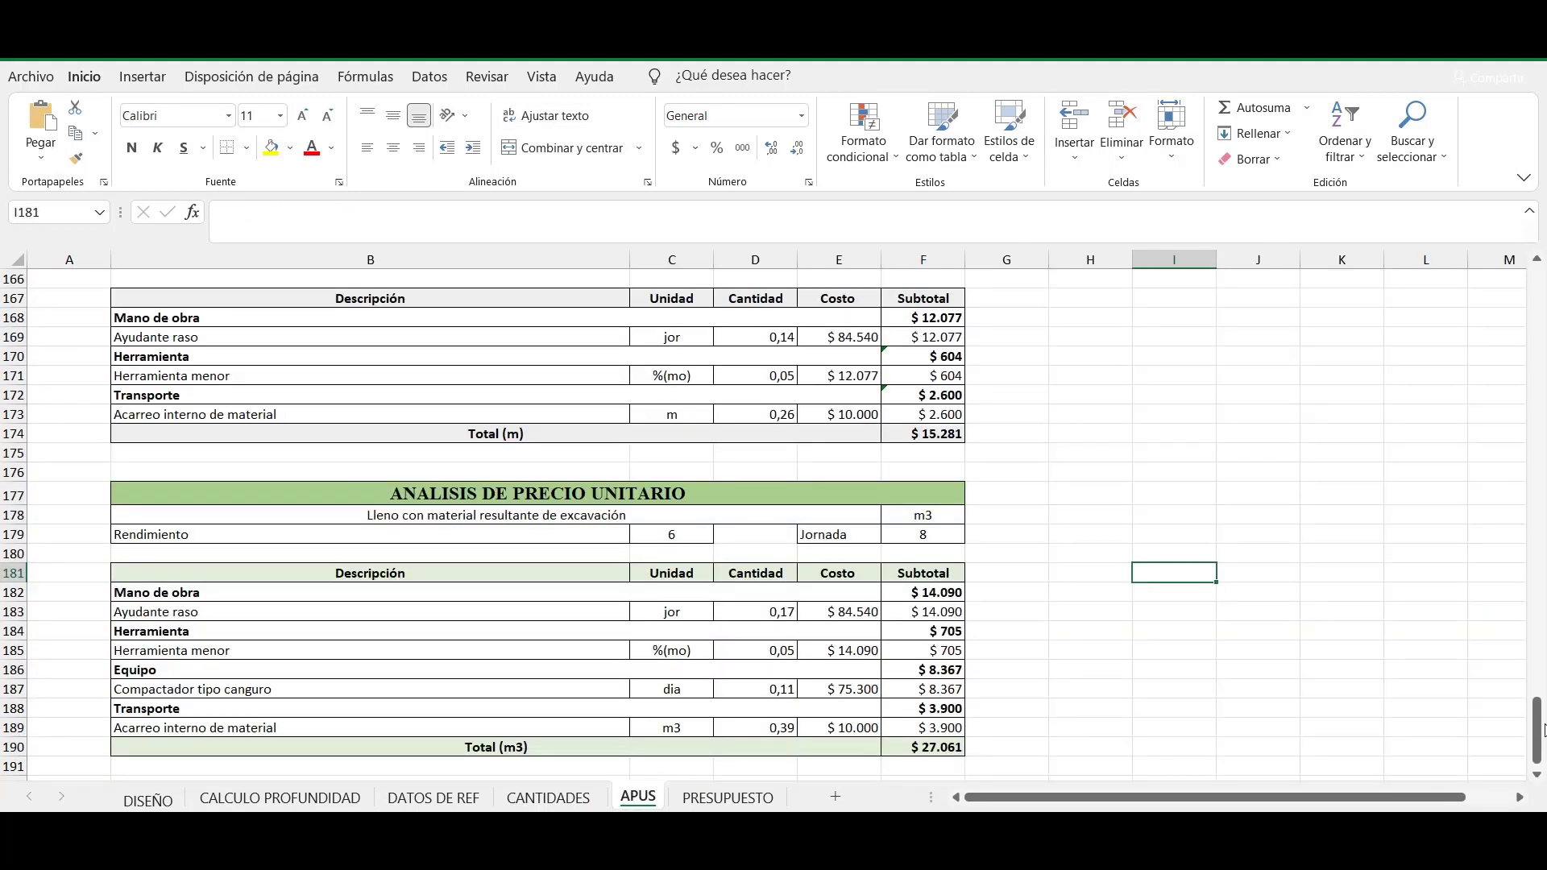
left_click_drag(1536, 729, 1535, 298)
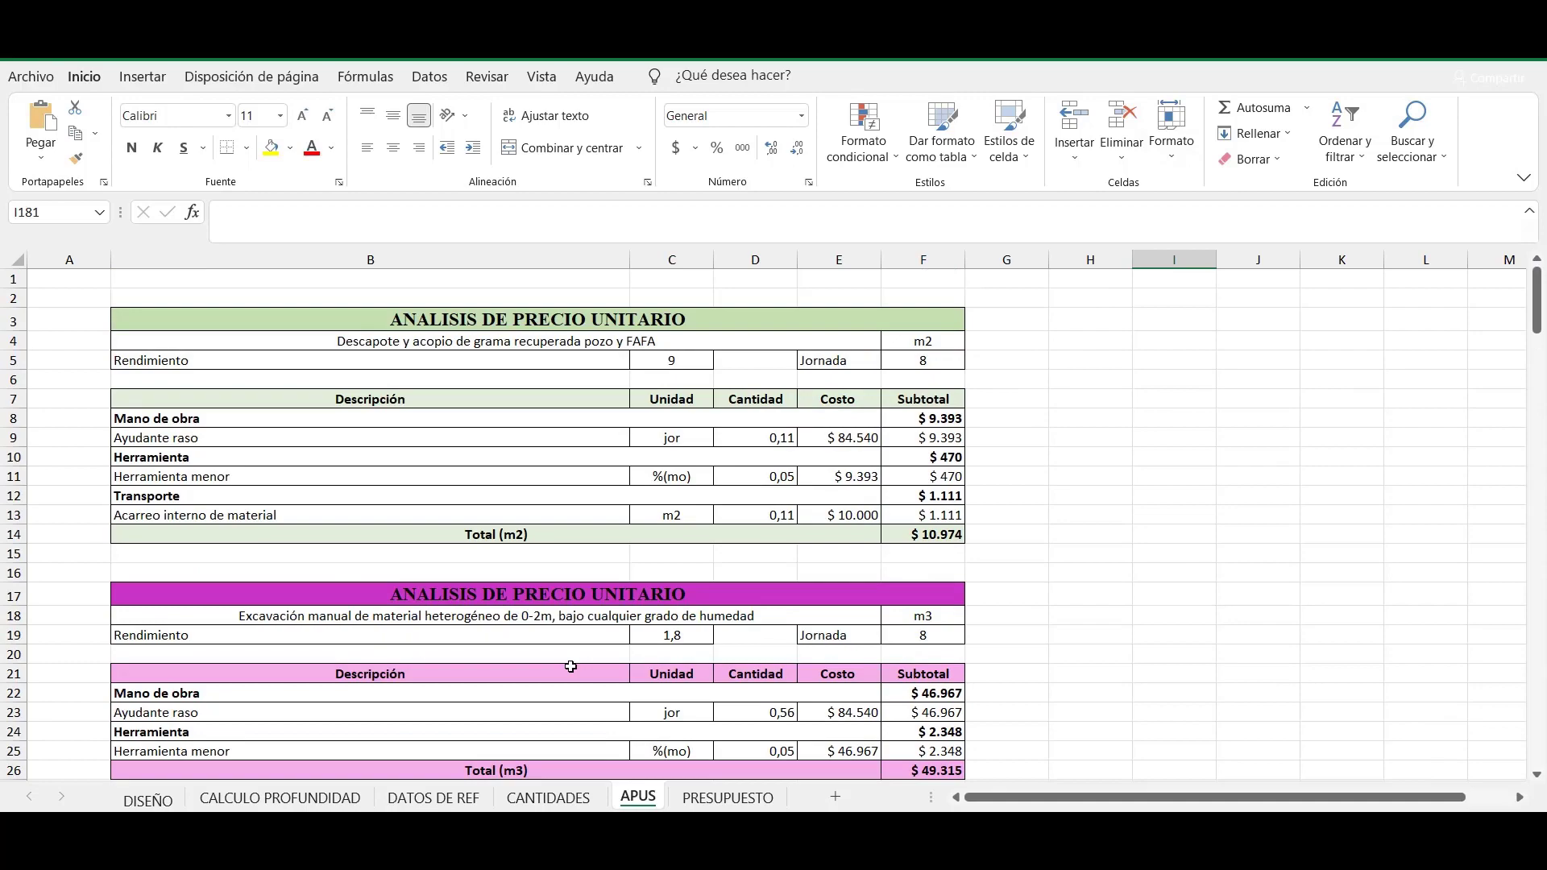
scroll(571, 667, "down", 5)
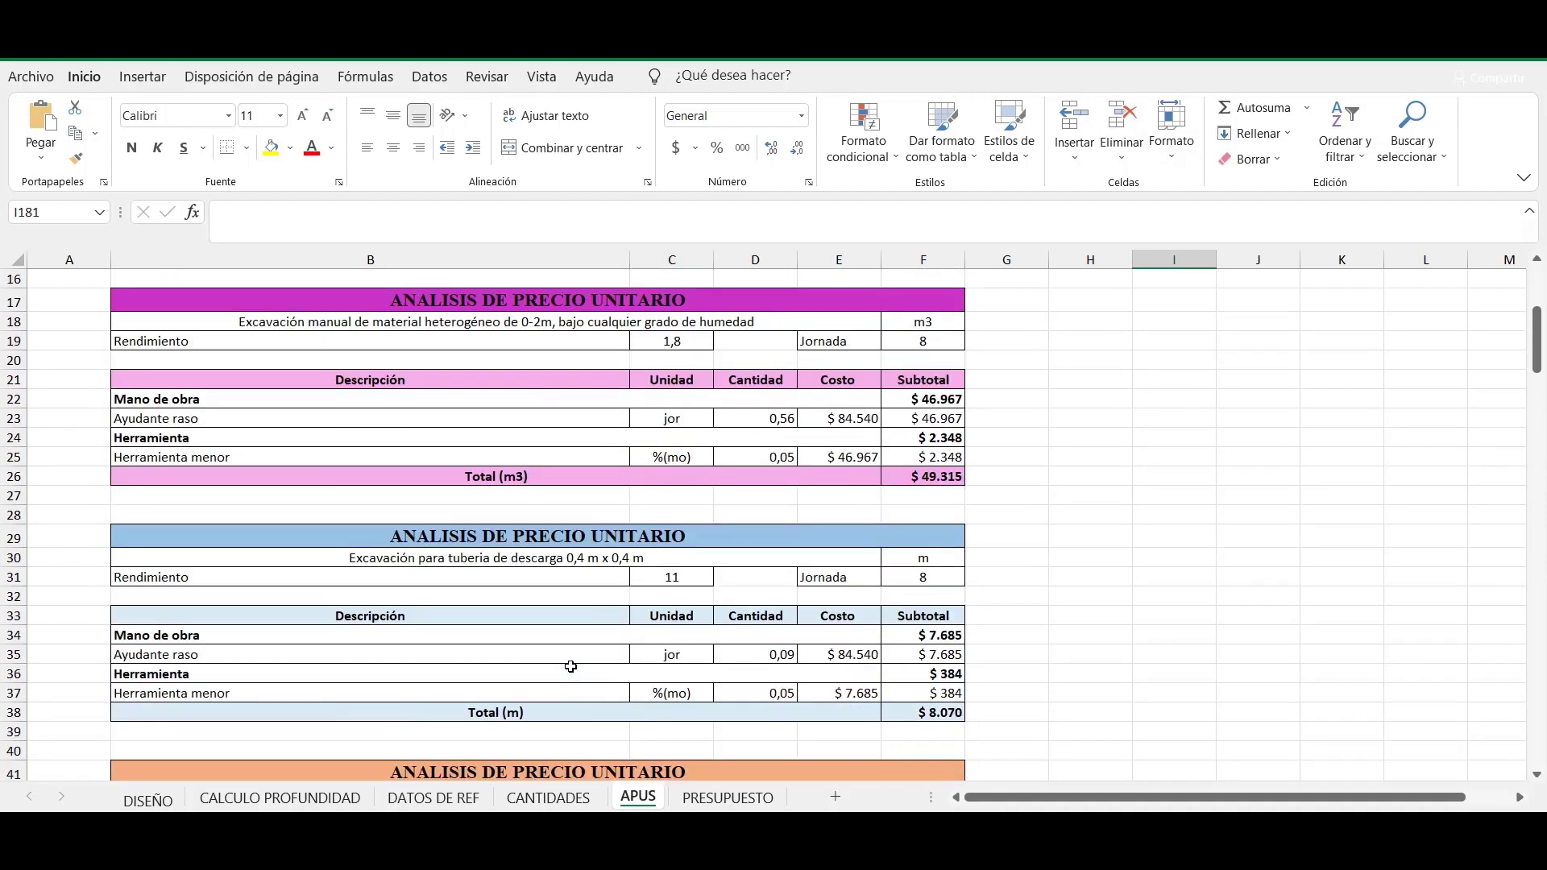
scroll(570, 667, "down", 8)
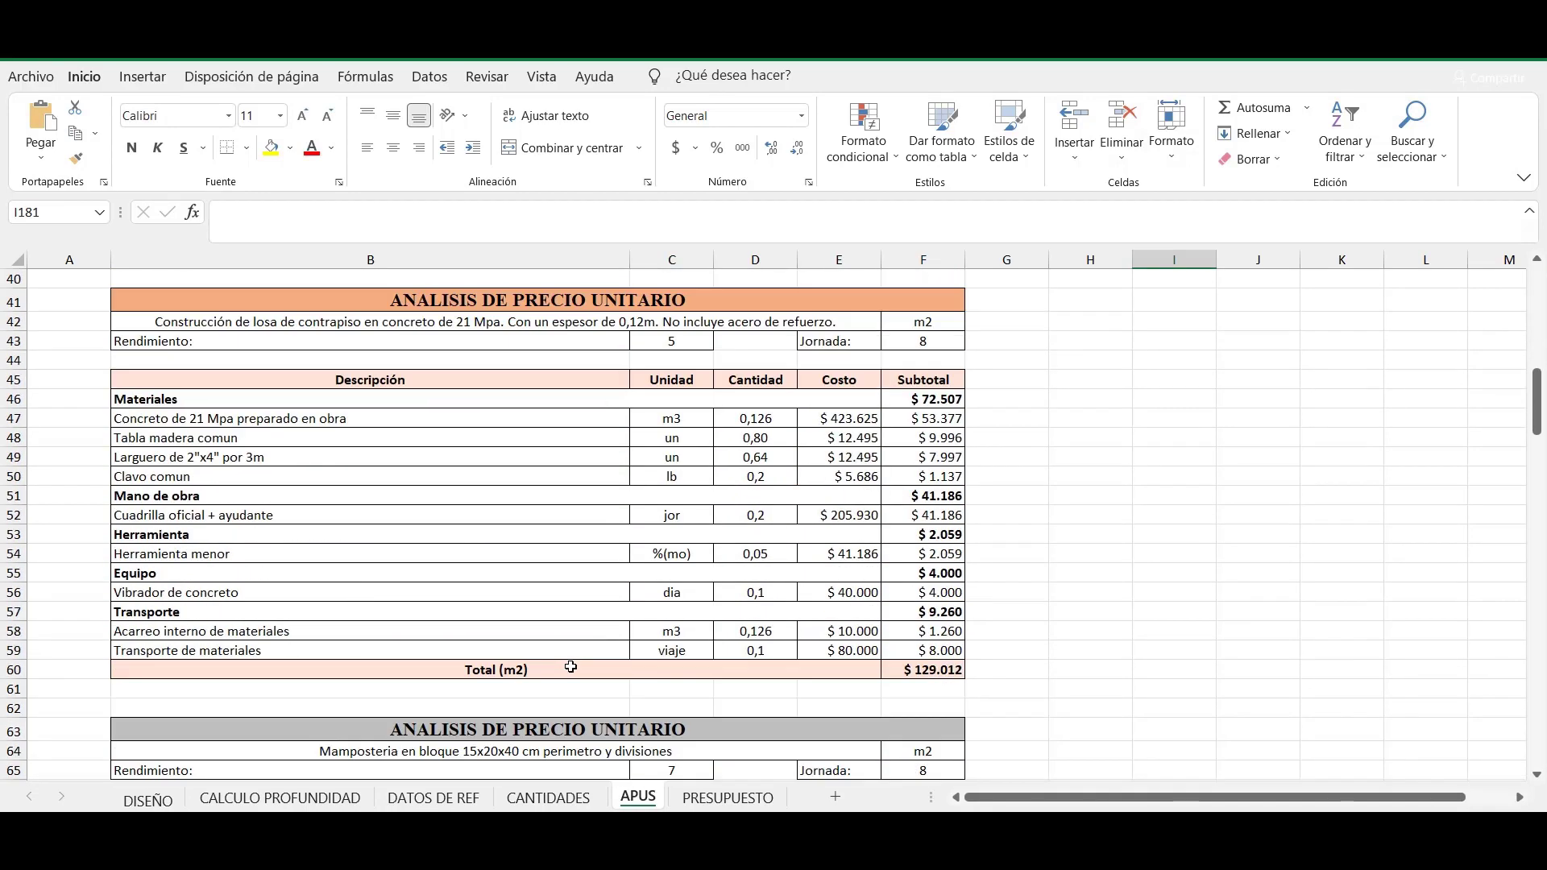
scroll(571, 667, "down", 7)
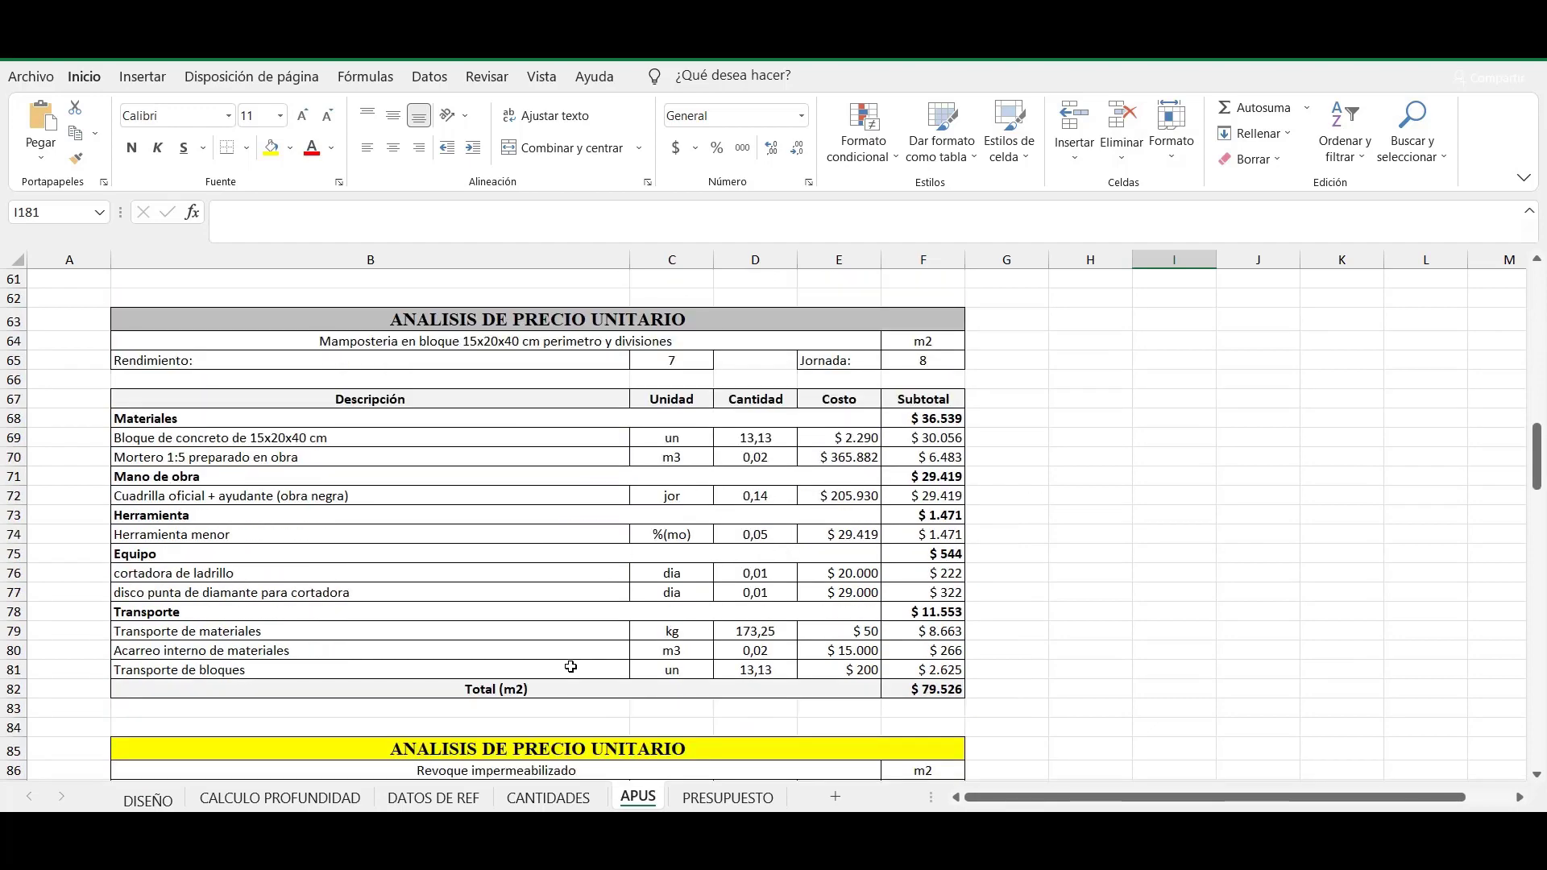
scroll(570, 667, "down", 6)
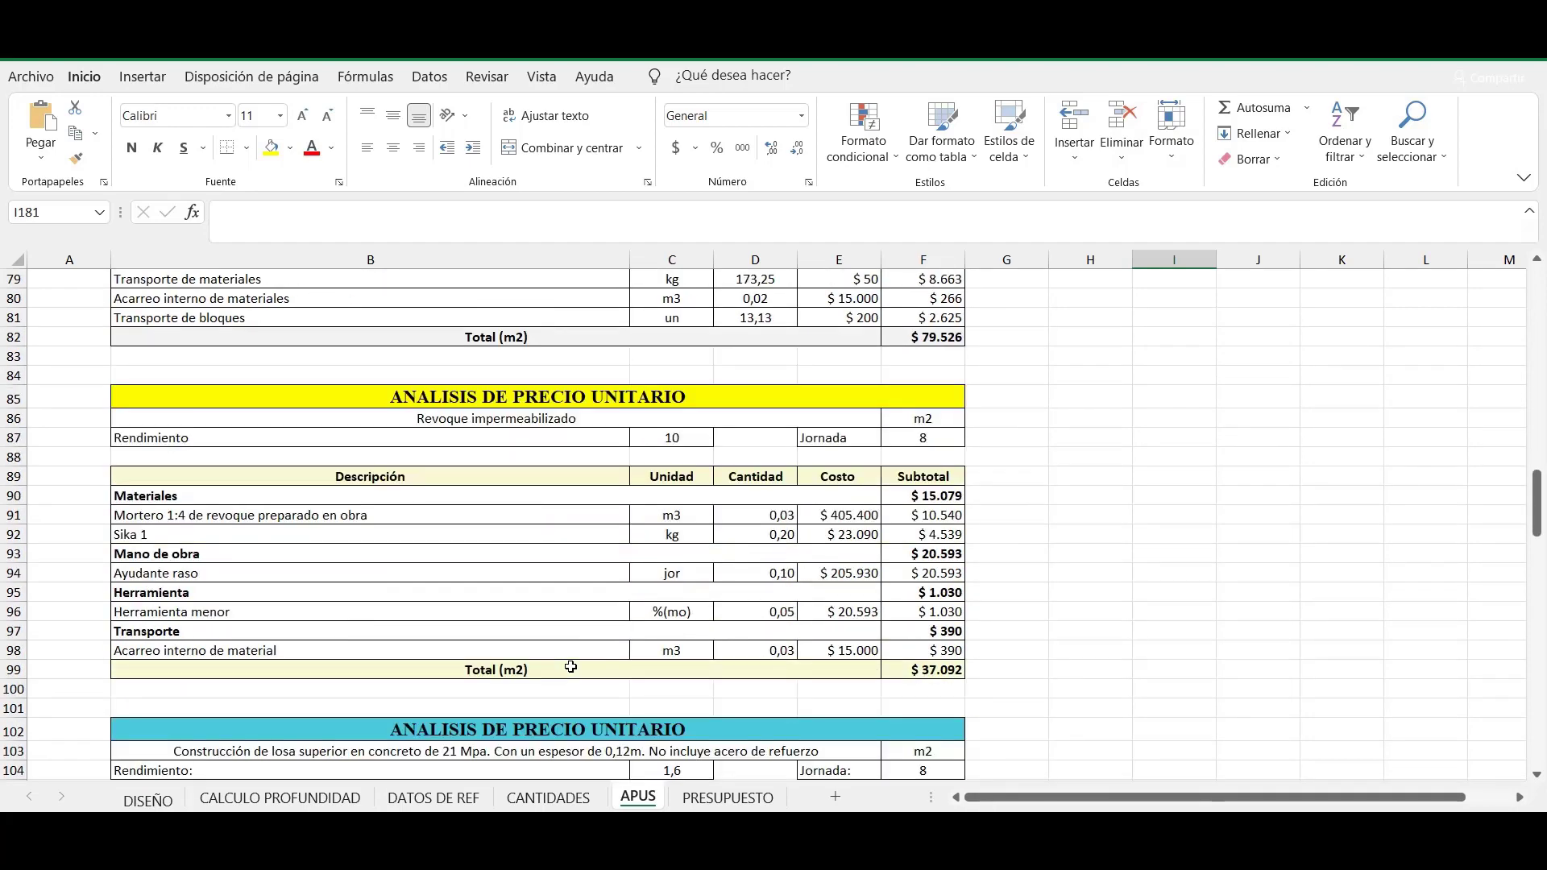
scroll(571, 667, "down", 12)
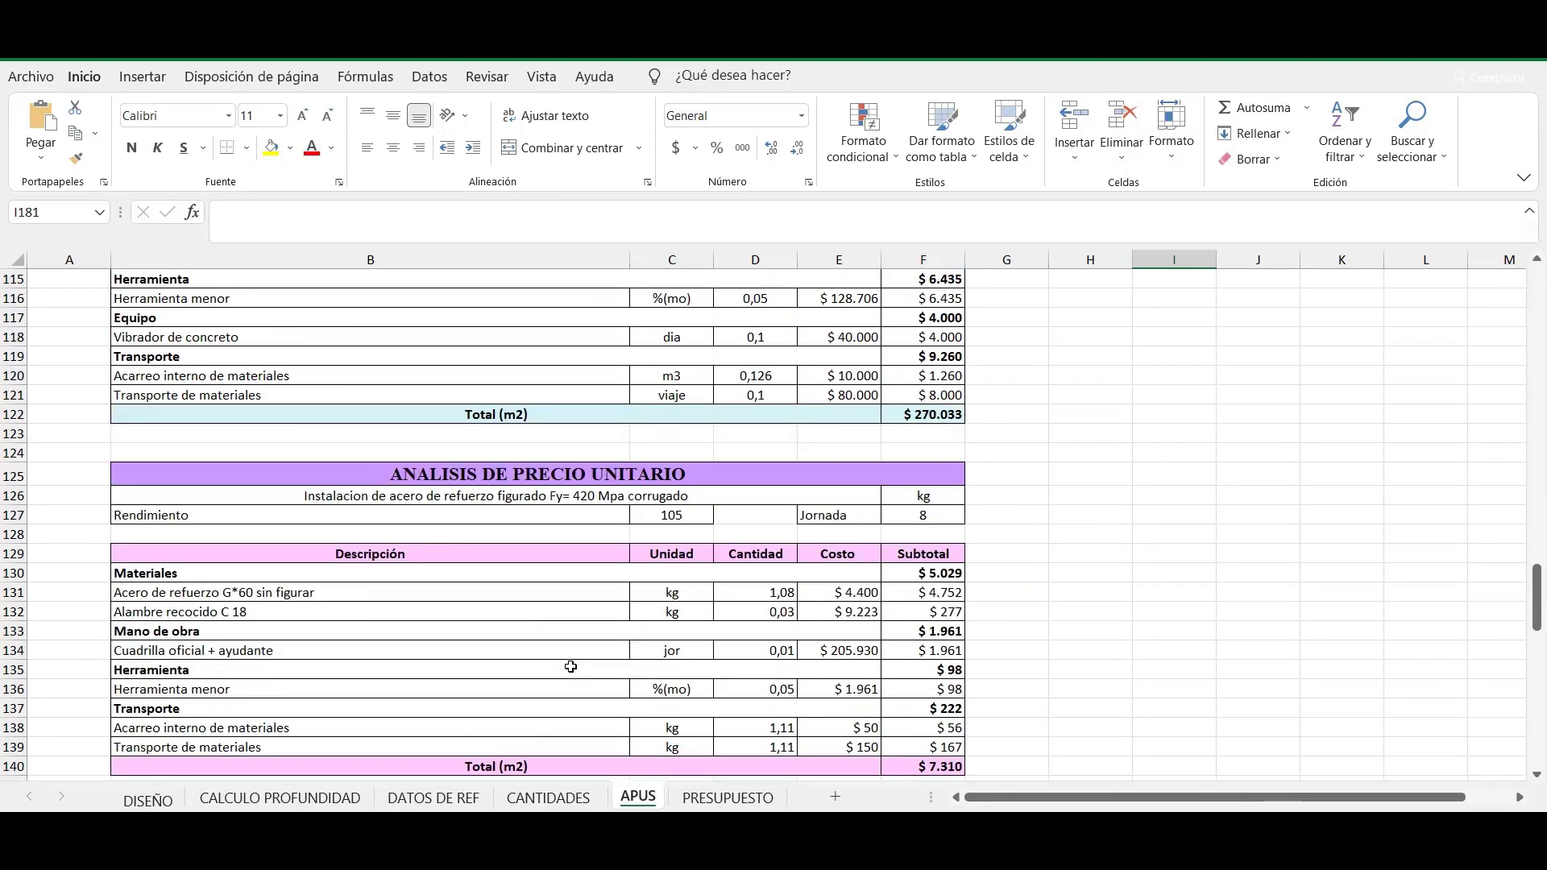
scroll(570, 667, "down", 9)
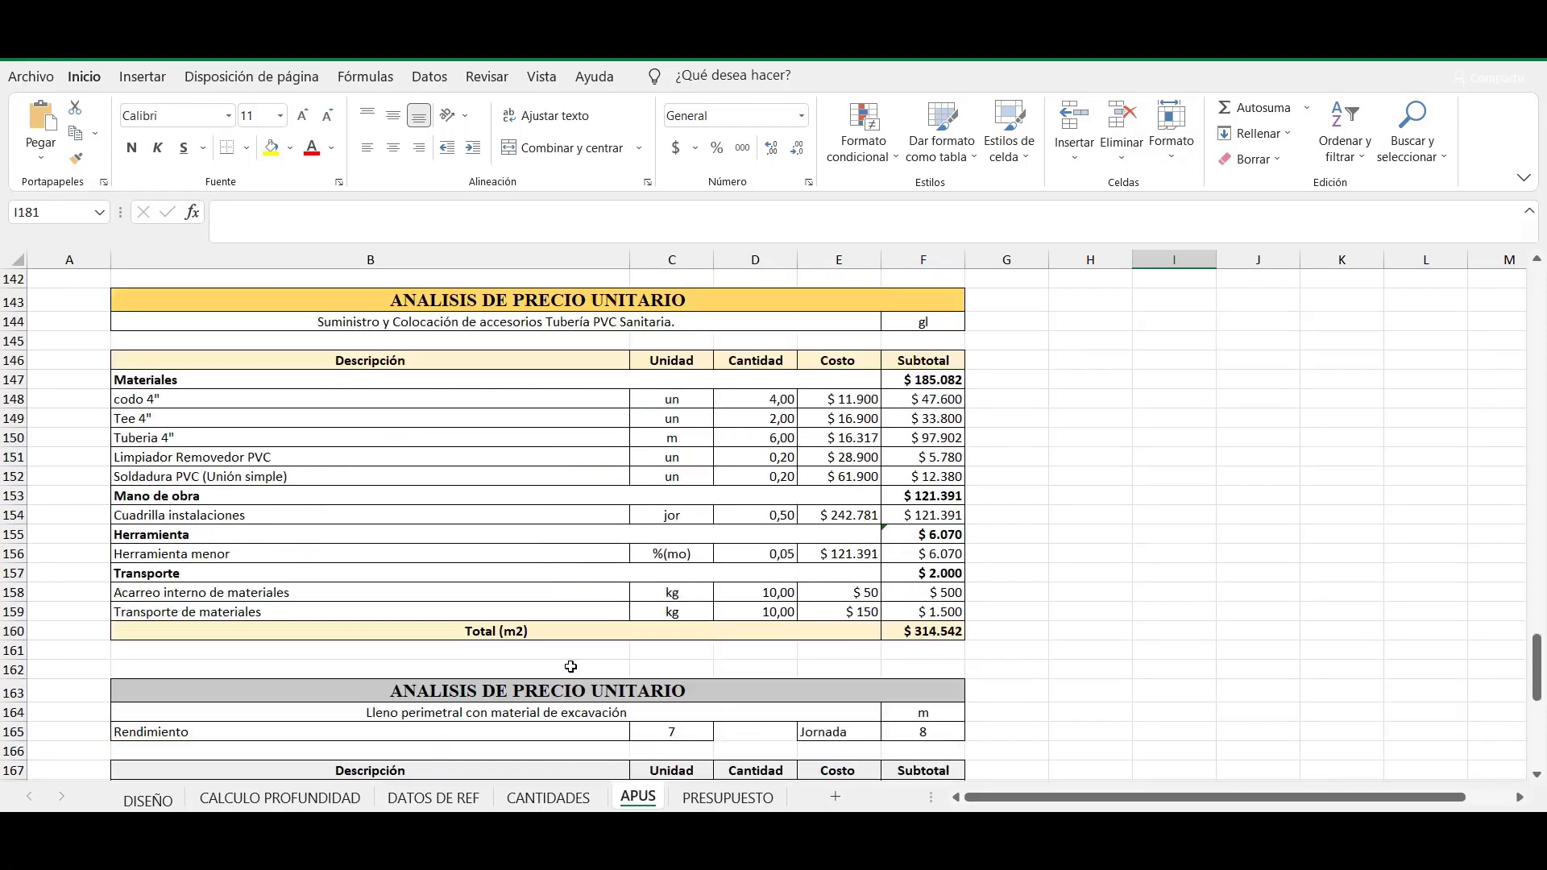
scroll(571, 667, "down", 9)
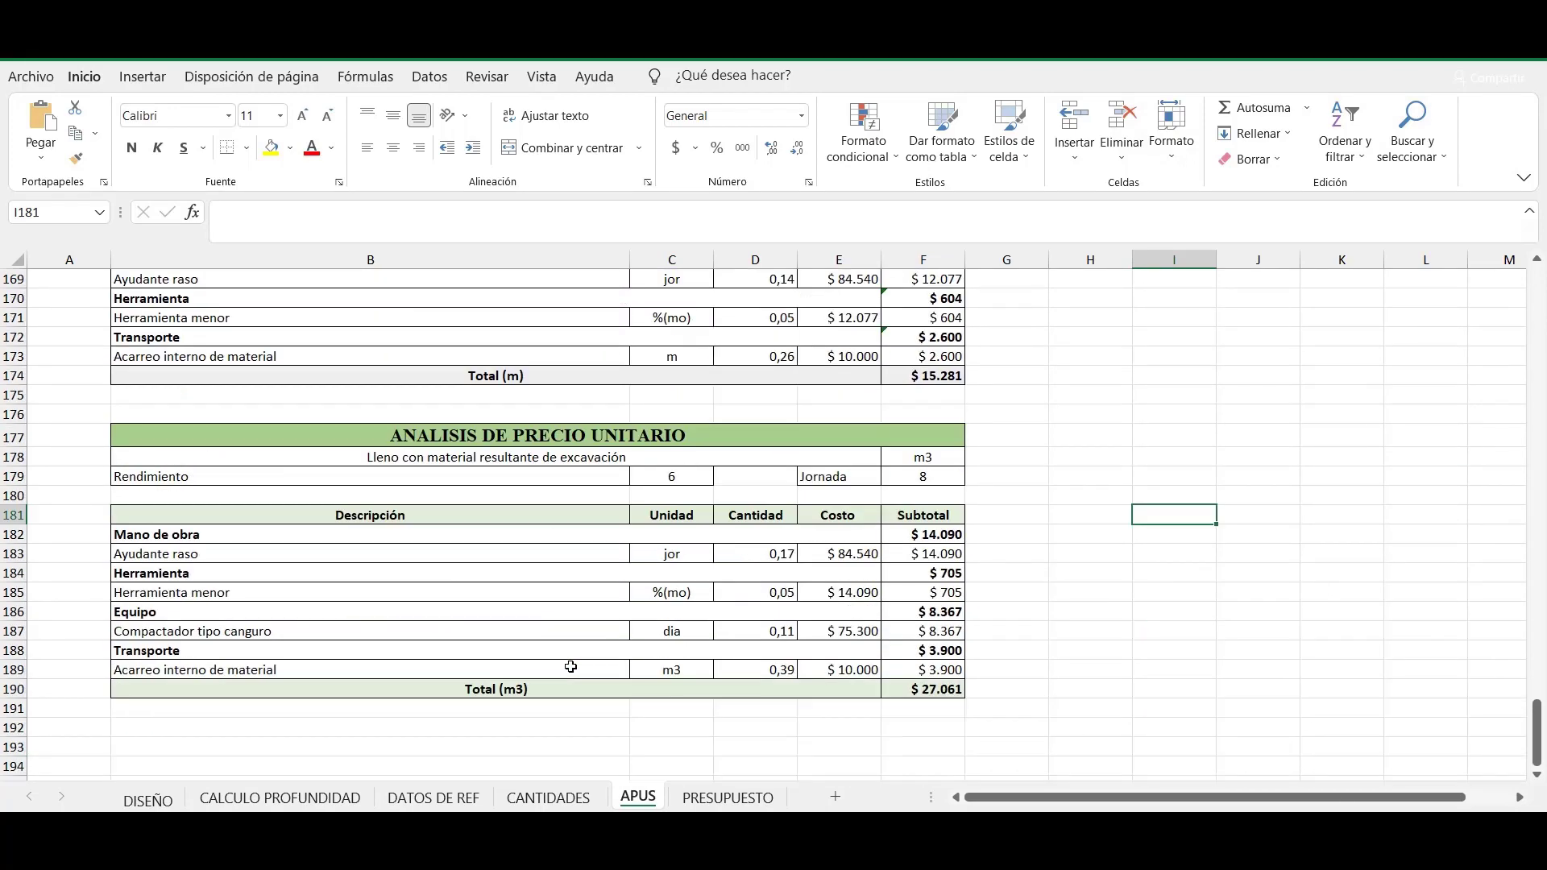
scroll(570, 668, "down", 3)
Open the PRESUPUESTO sheet and go through its item, description, unit, quantity, unit value and partial value columns.
left_click(717, 798)
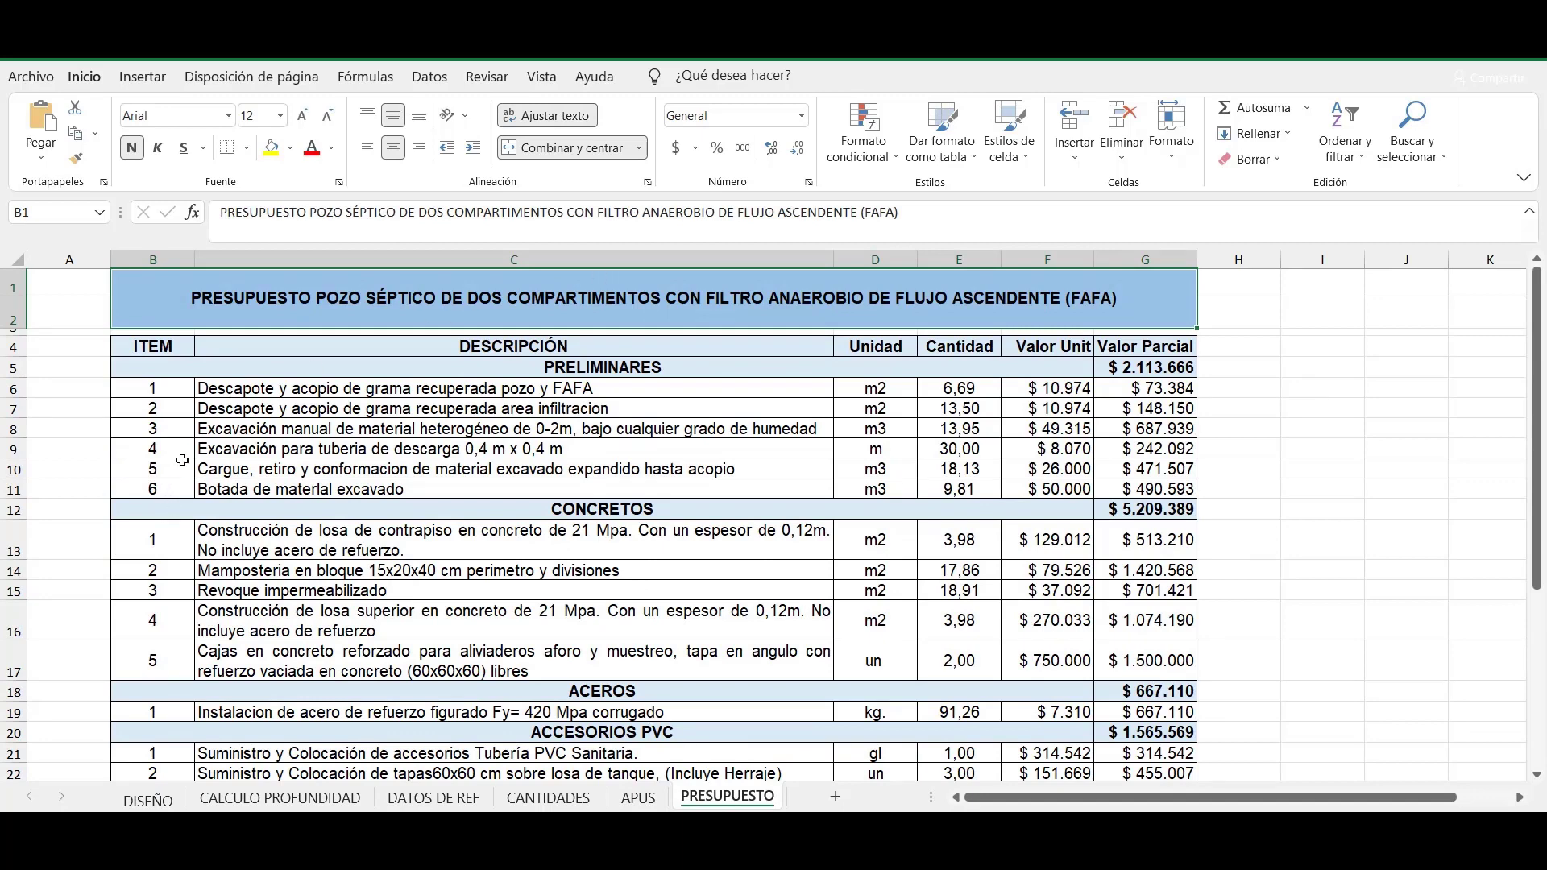
left_click(160, 348)
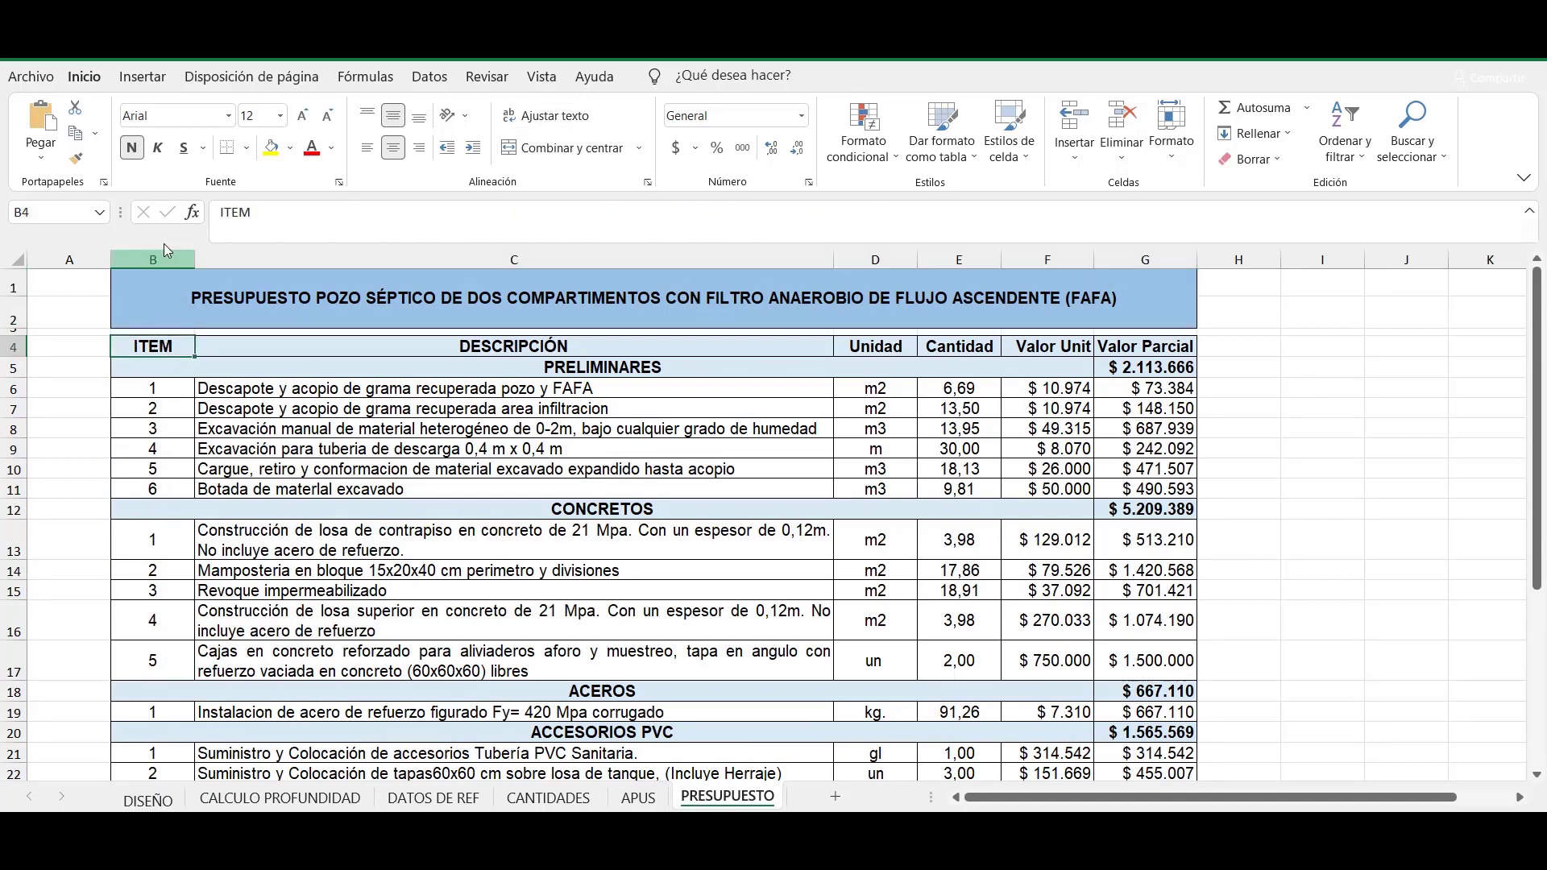
left_click(164, 259)
left_click(386, 261)
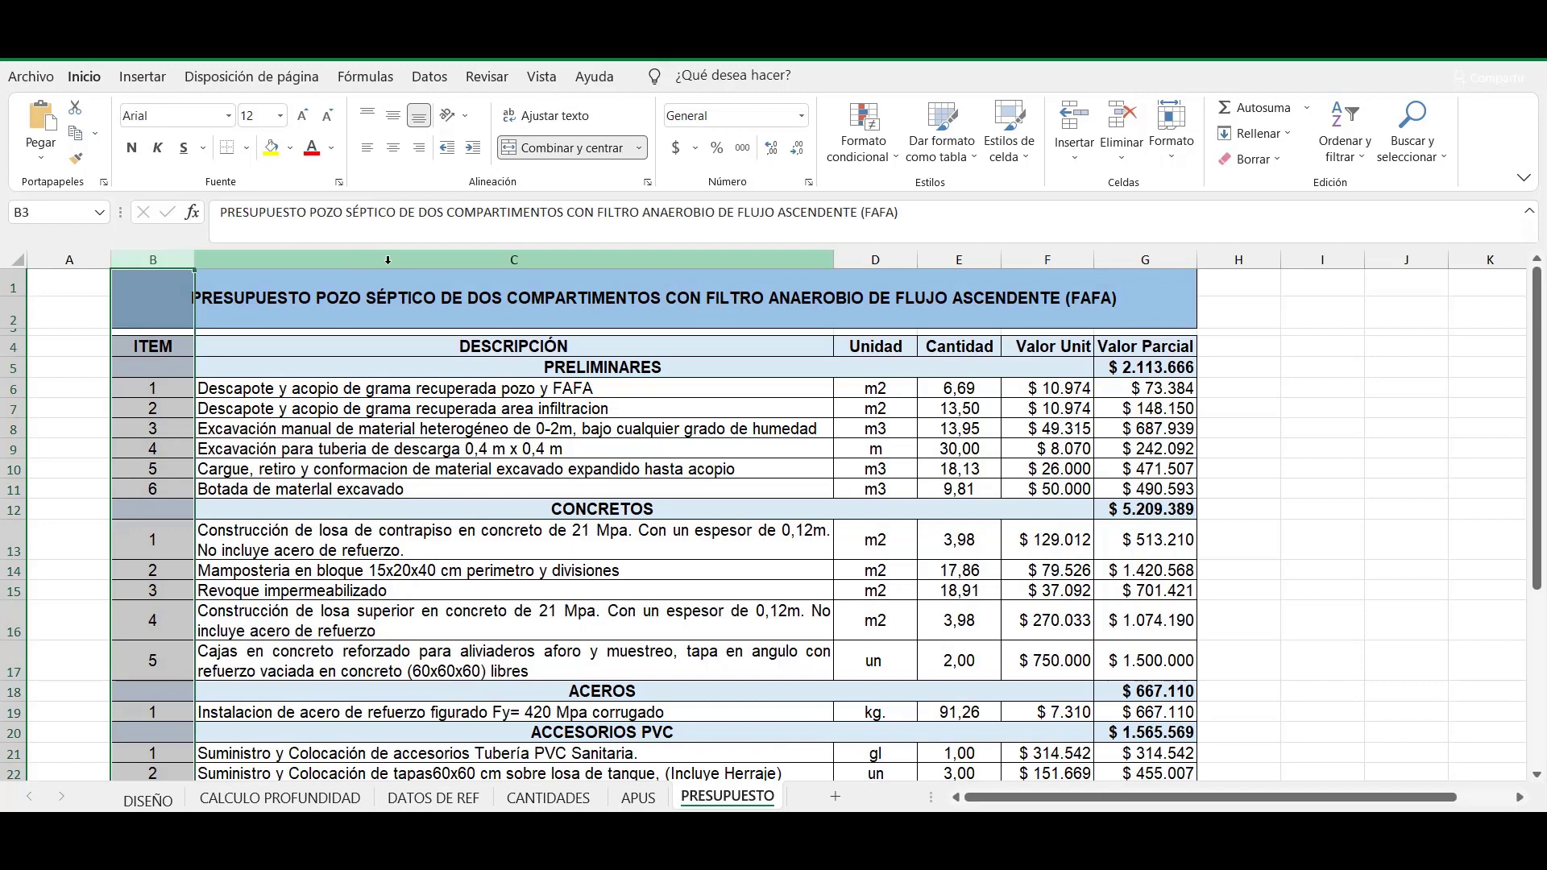
left_click(875, 259)
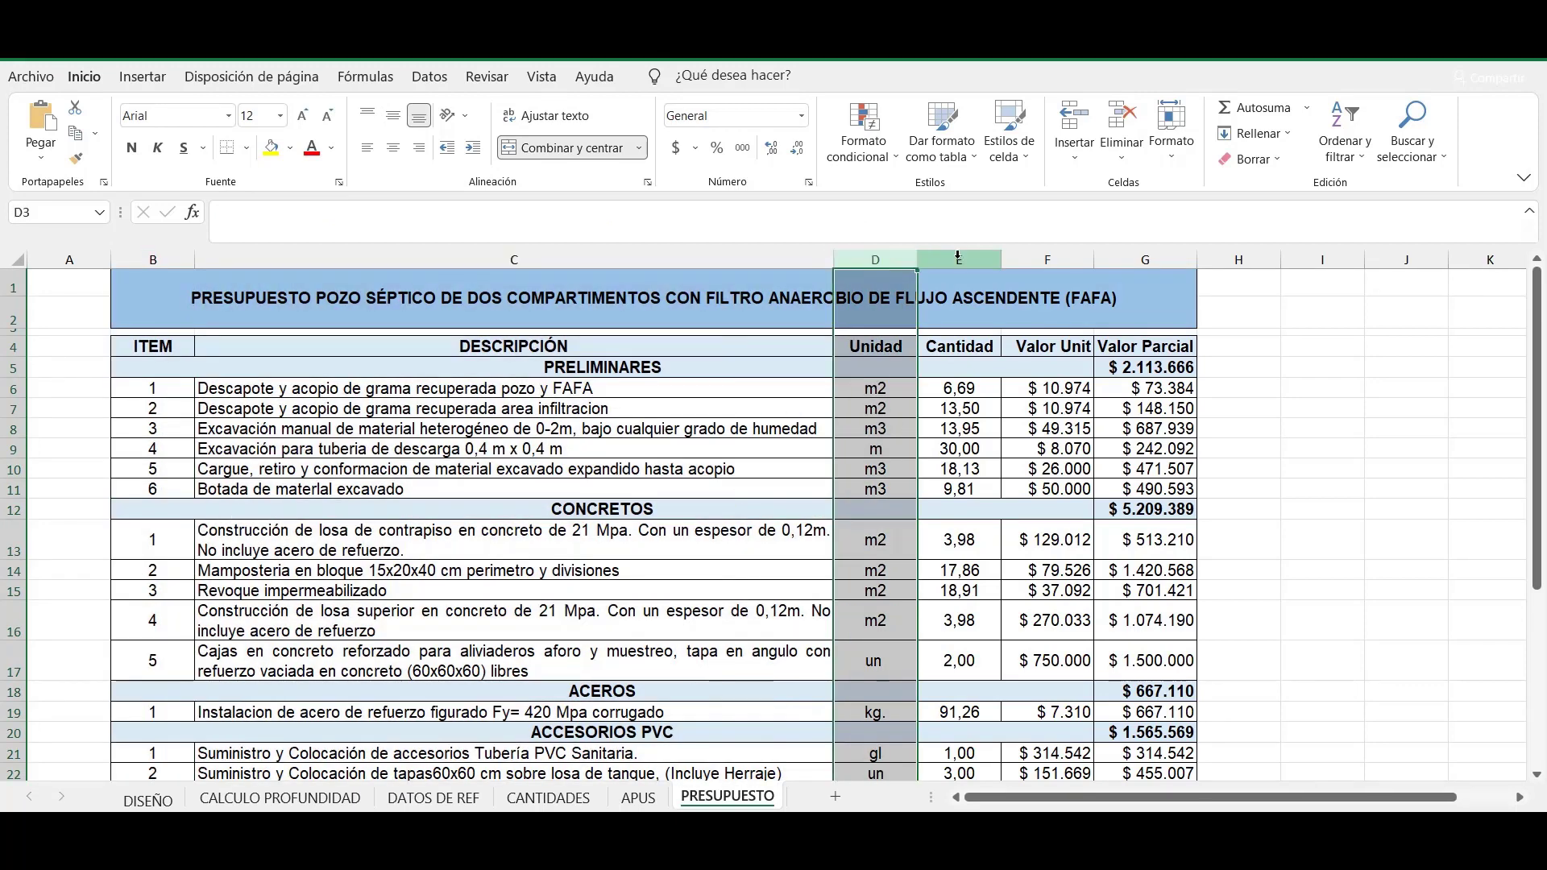
left_click(958, 258)
left_click(1048, 260)
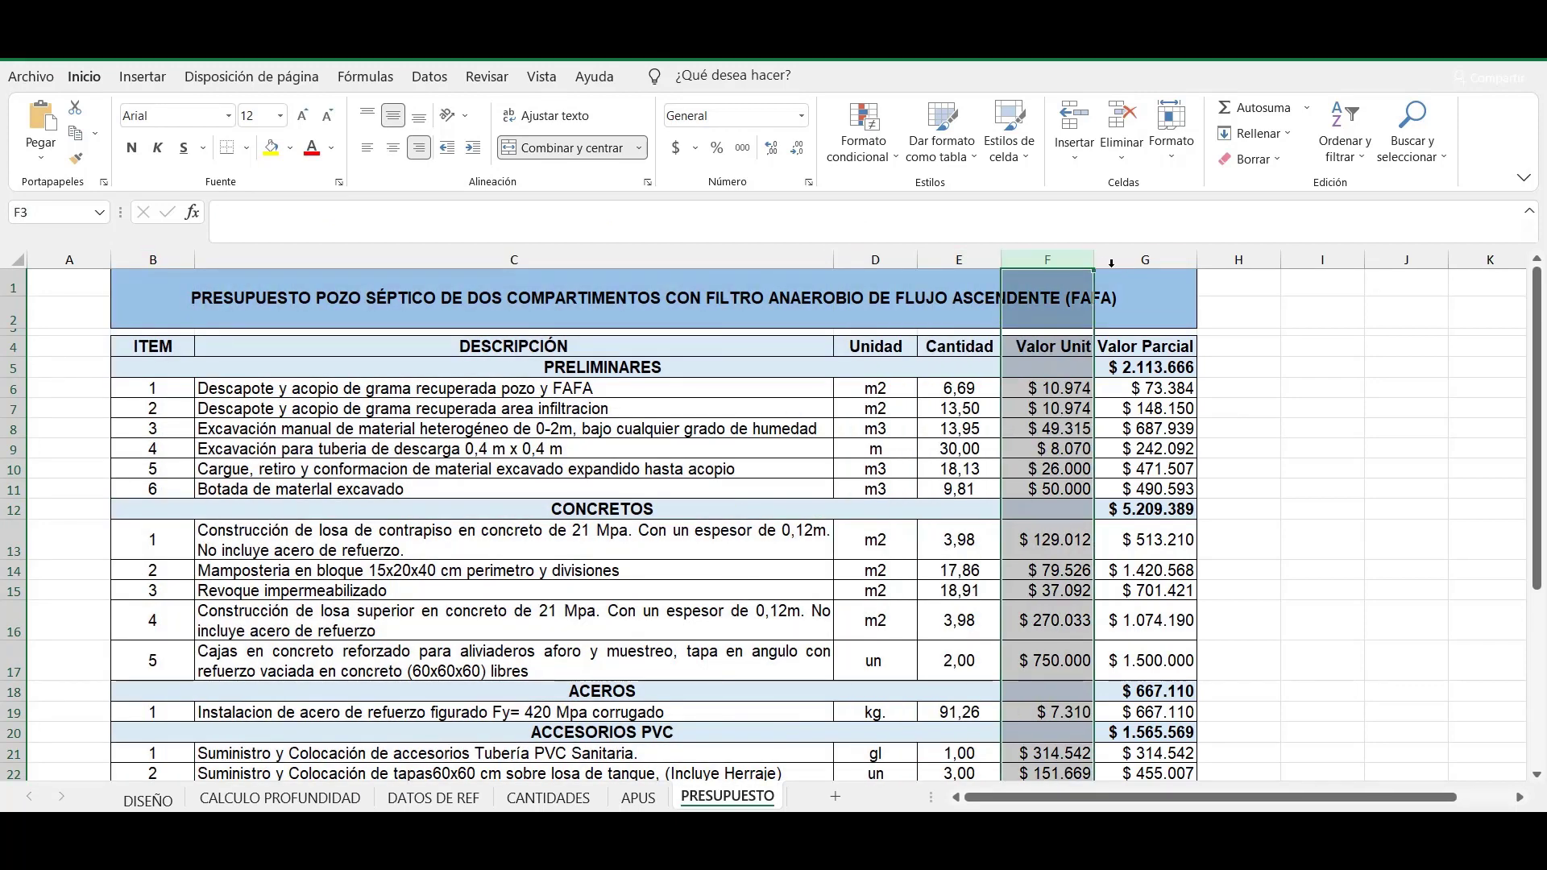
left_click(1136, 257)
Center the Valor Unit heading in cell F4 of the budget table horizontally.
left_click(1064, 345)
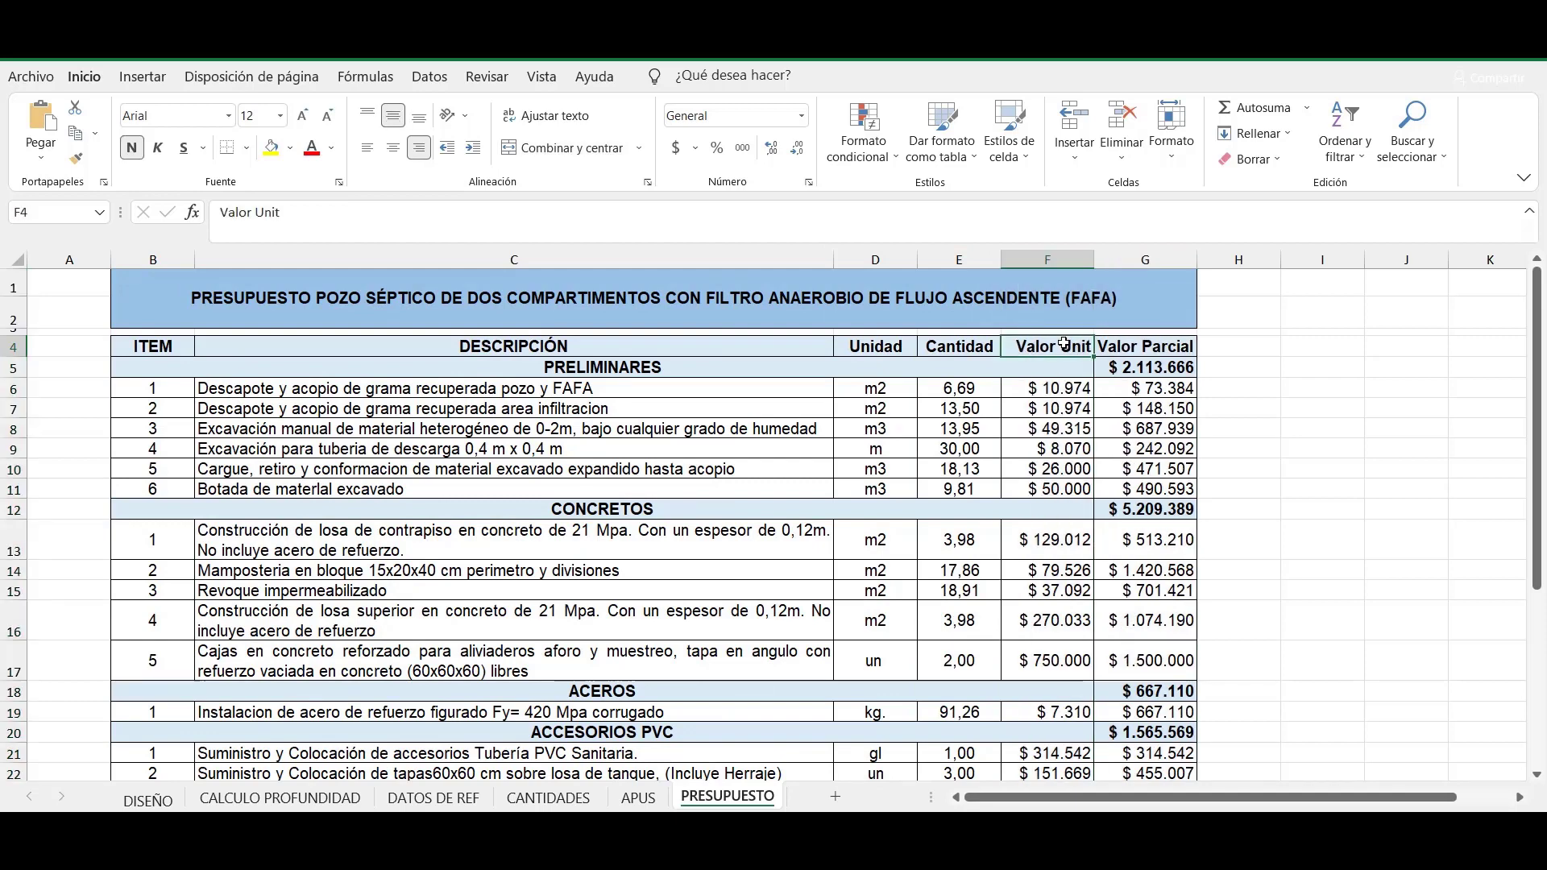
left_click(392, 148)
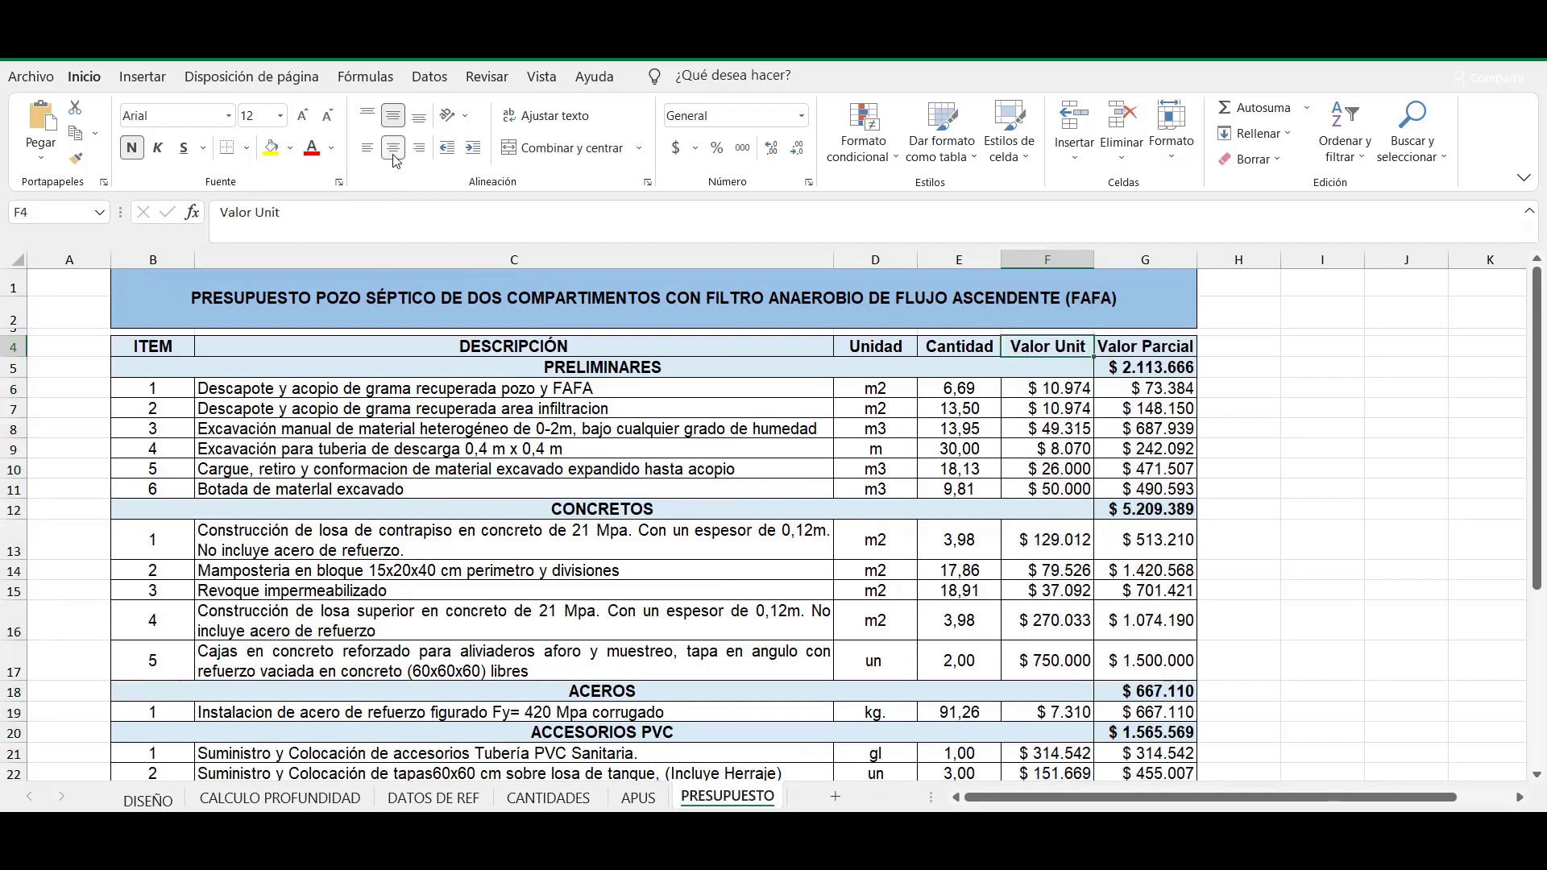
Inspect the PRELIMINARES heading and the description and unit formulas of its first item in row 6.
left_click(368, 378)
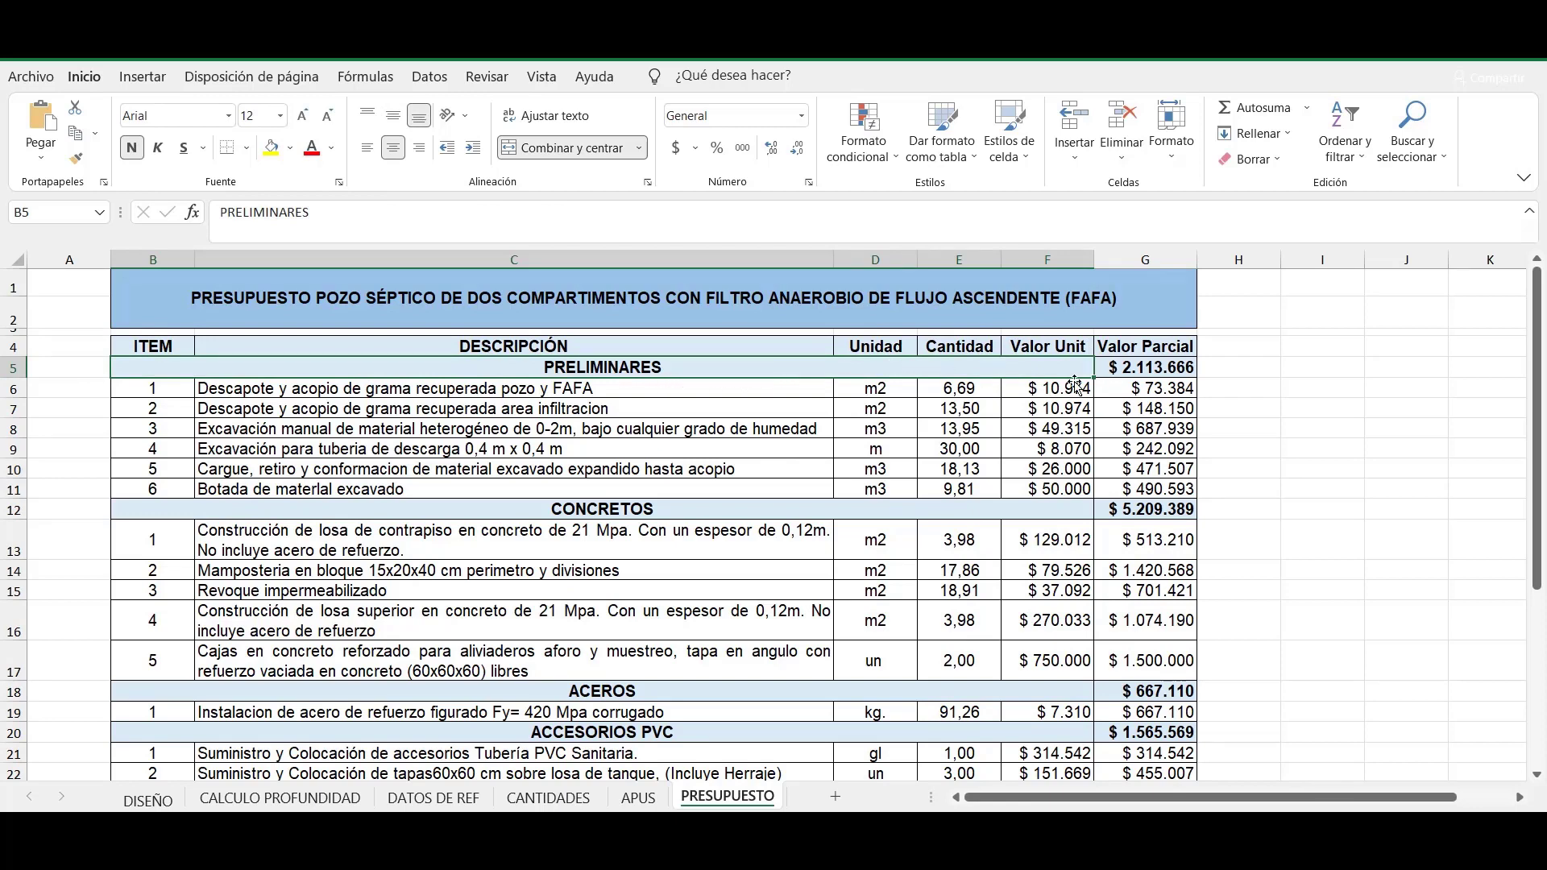
left_click(266, 389)
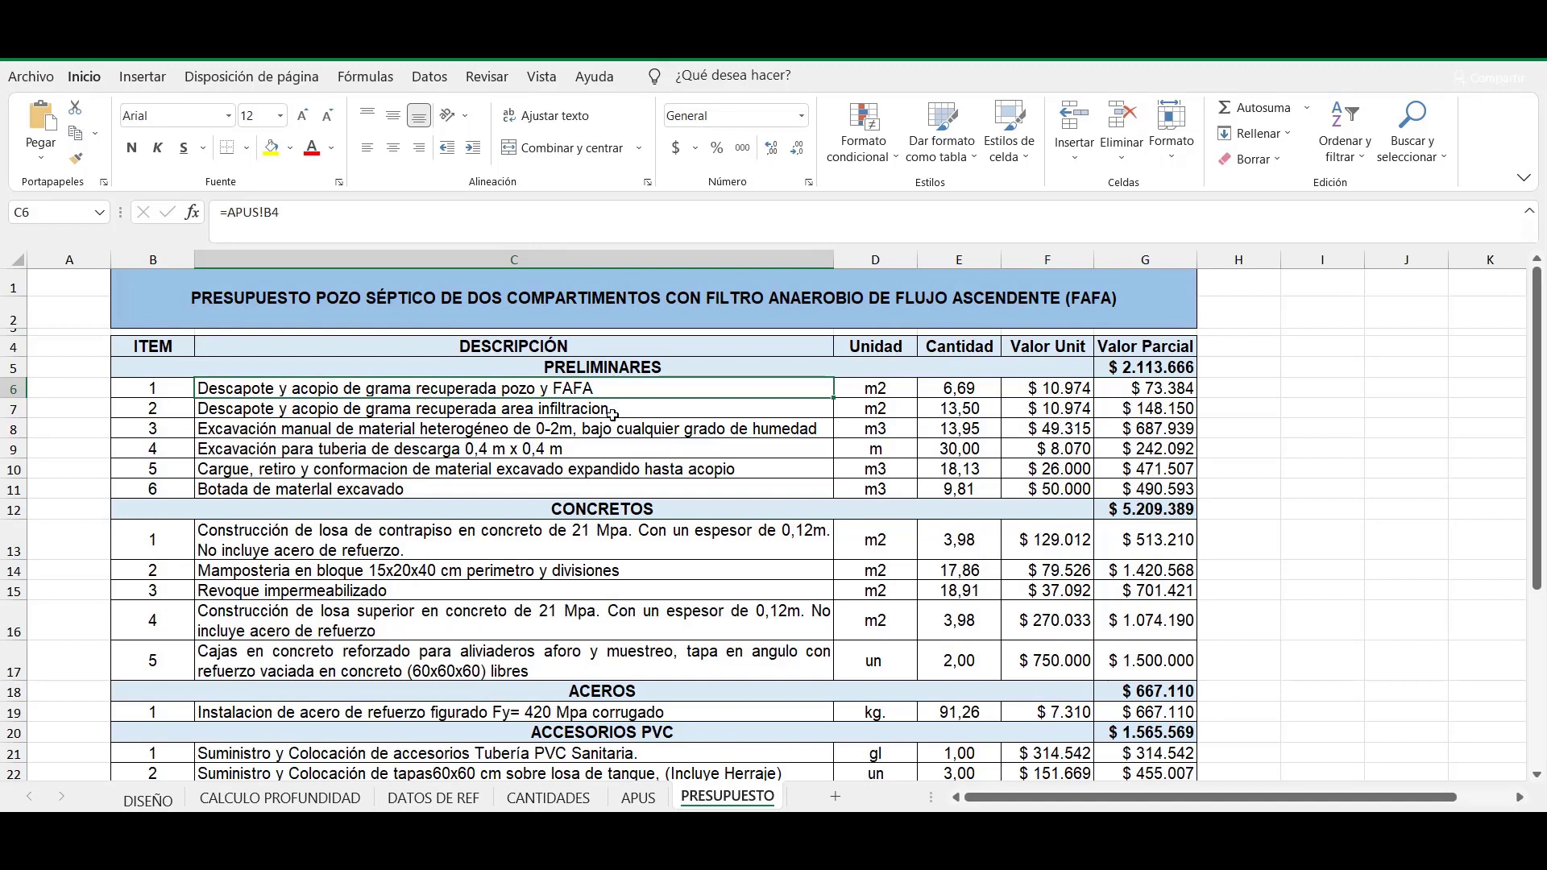
left_click(866, 392)
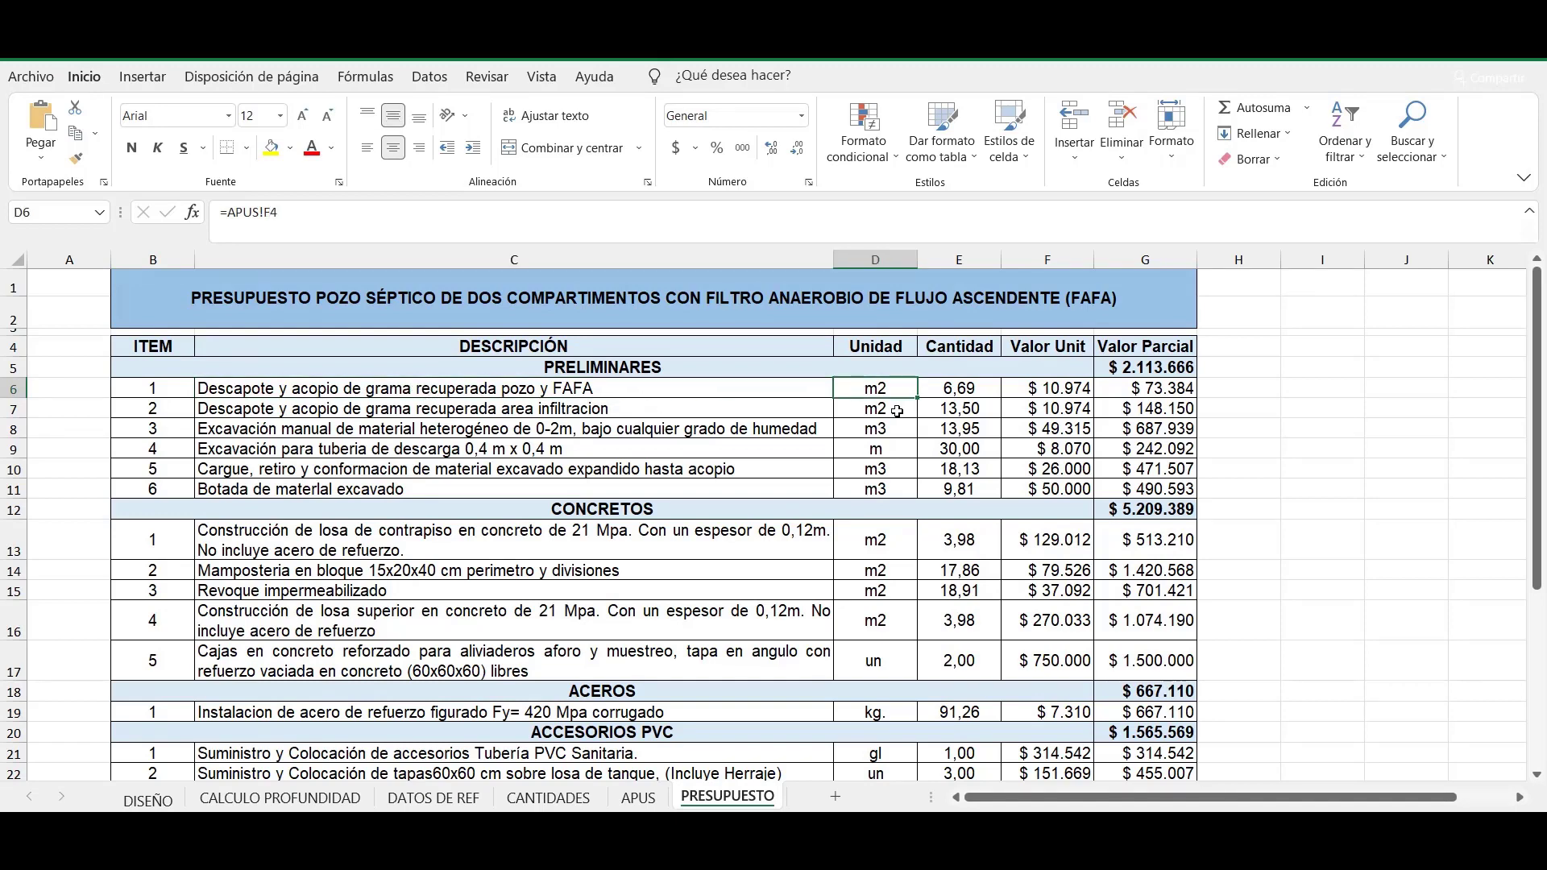
Trace the first preliminary item's quantity in E6 to its source total on the CANTIDADES sheet, and return to the budget.
left_click(947, 394)
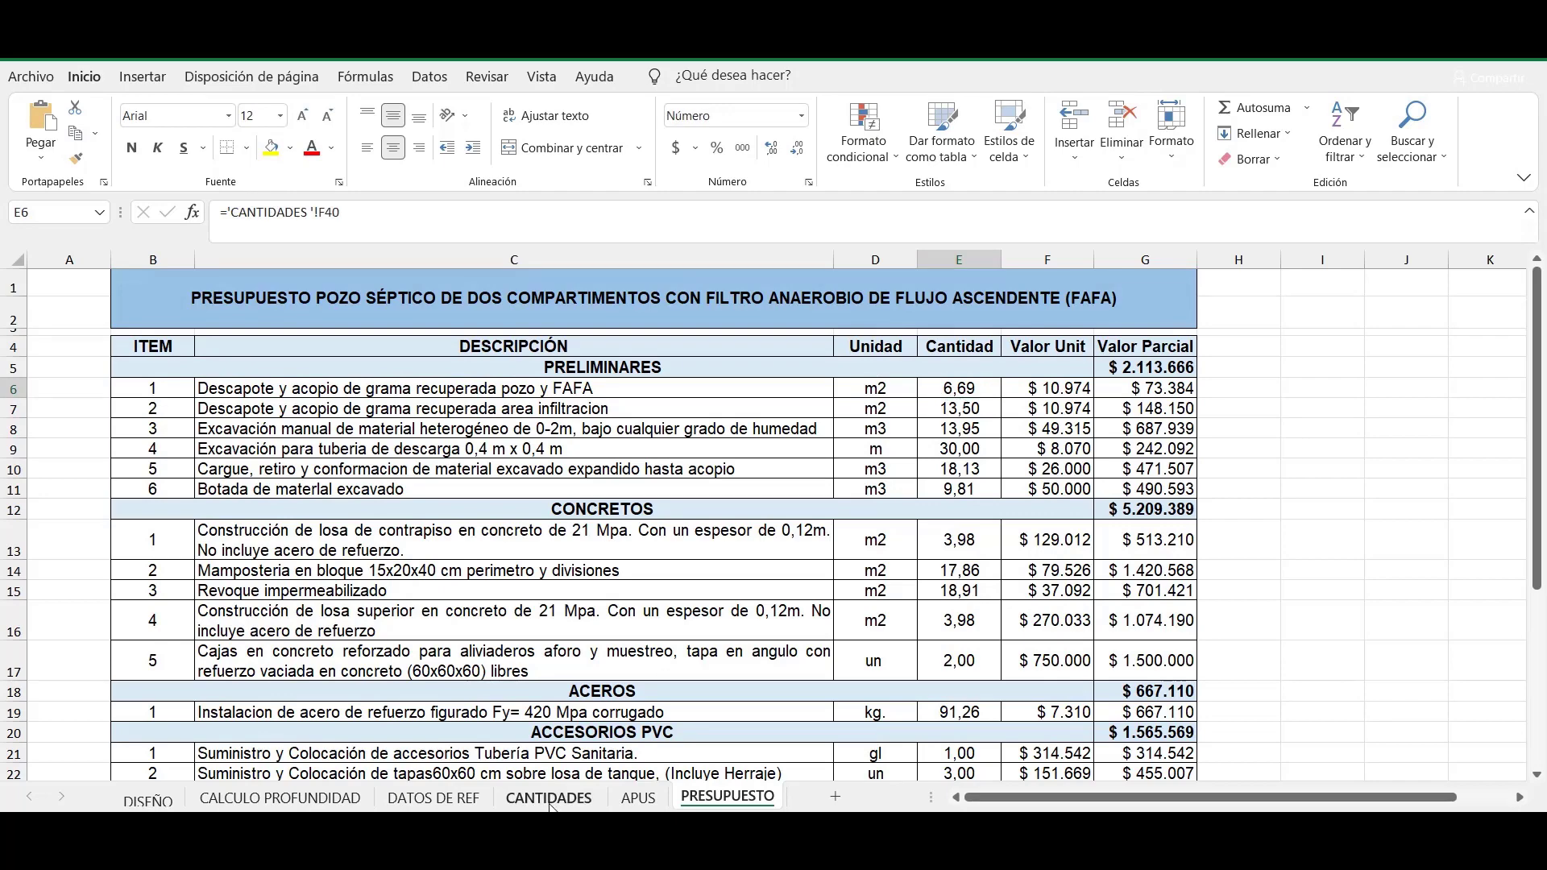
left_click(547, 798)
left_click_drag(1537, 724, 1537, 717)
left_click_drag(1515, 368, 1537, 282)
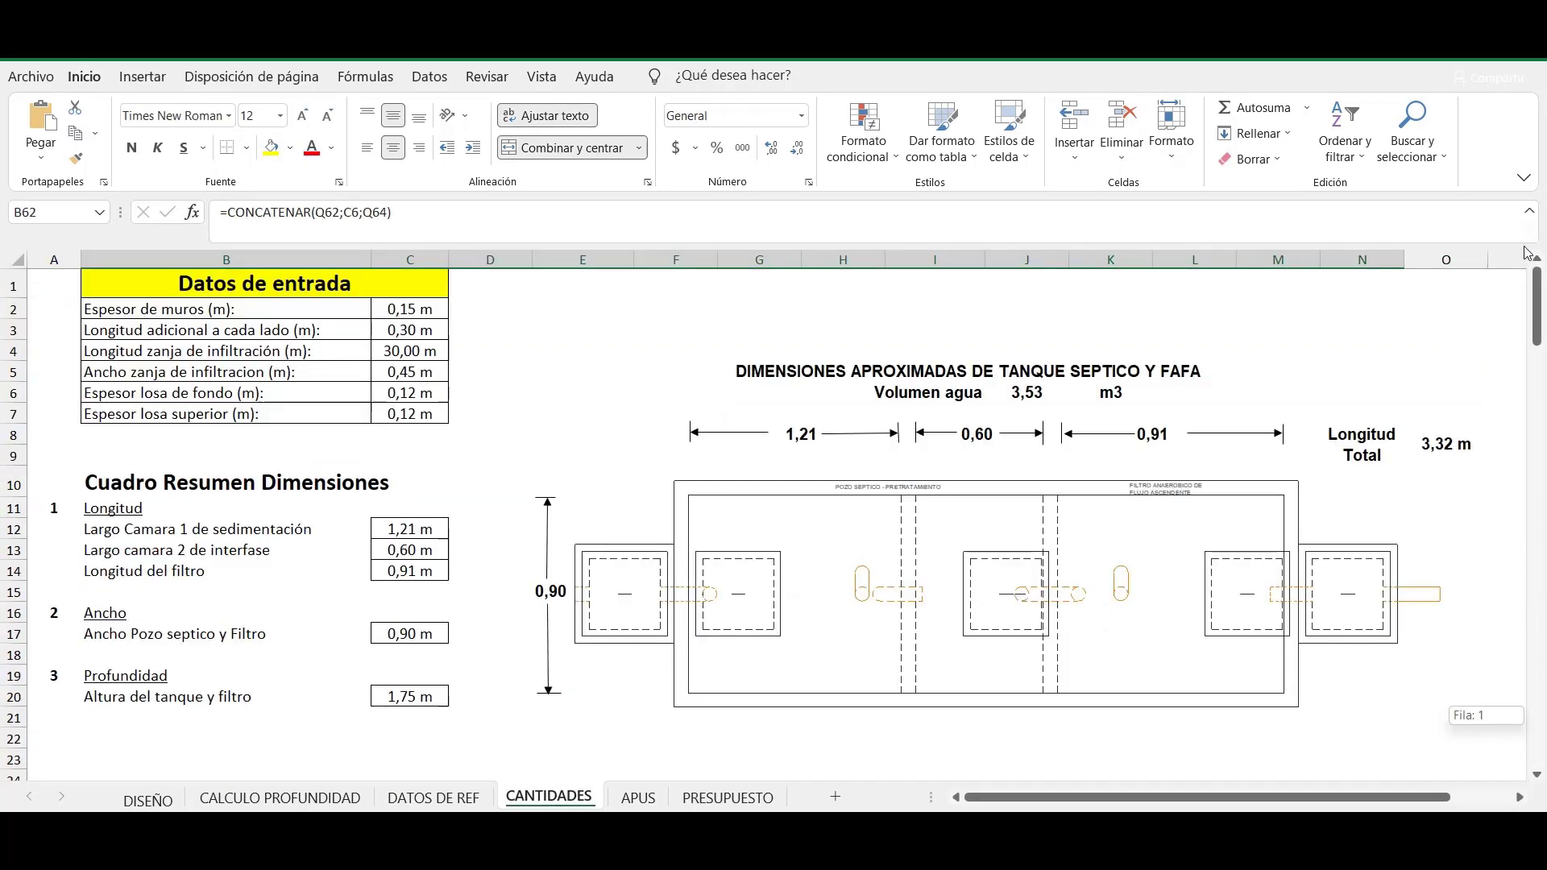
scroll(564, 403, "down", 9)
left_click(690, 555)
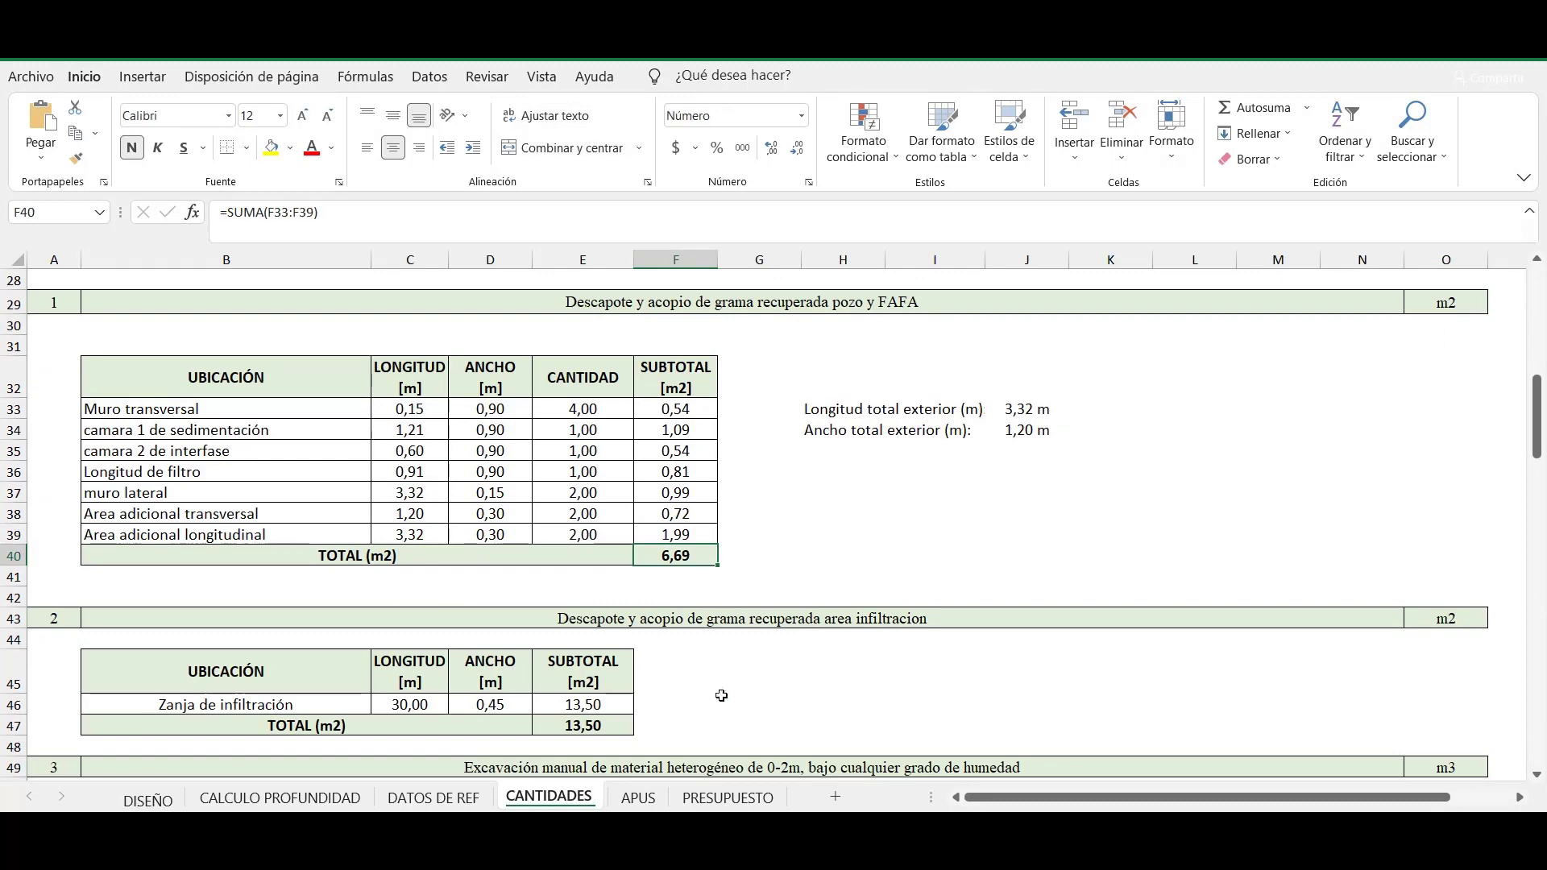
left_click(733, 798)
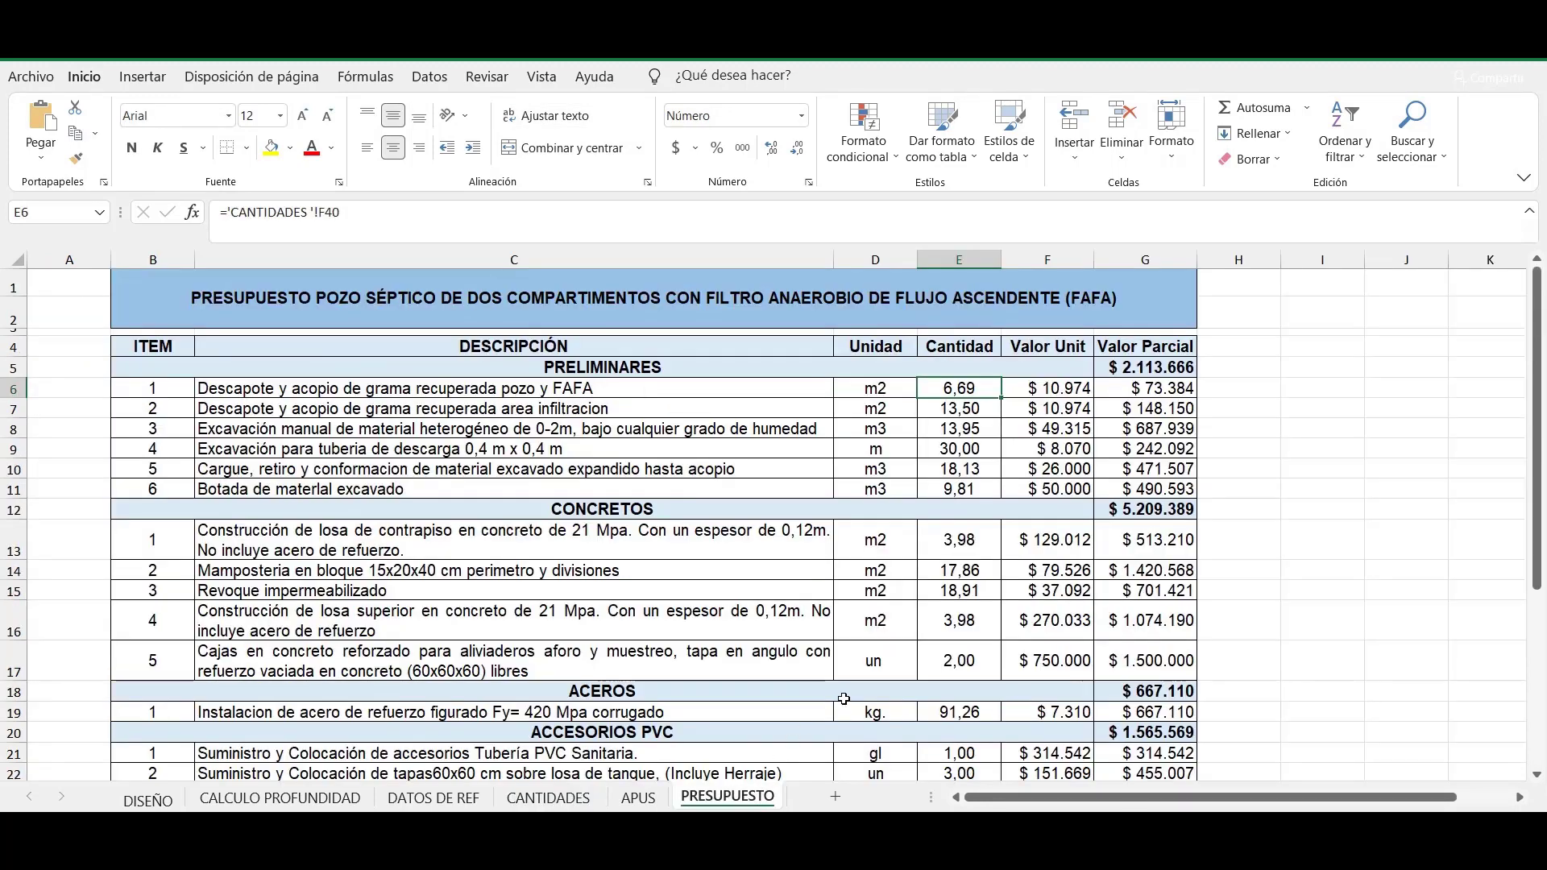
Trace the first preliminary item's unit value in F6 to its source total on the APUS sheet, and return to the budget.
left_click(1051, 394)
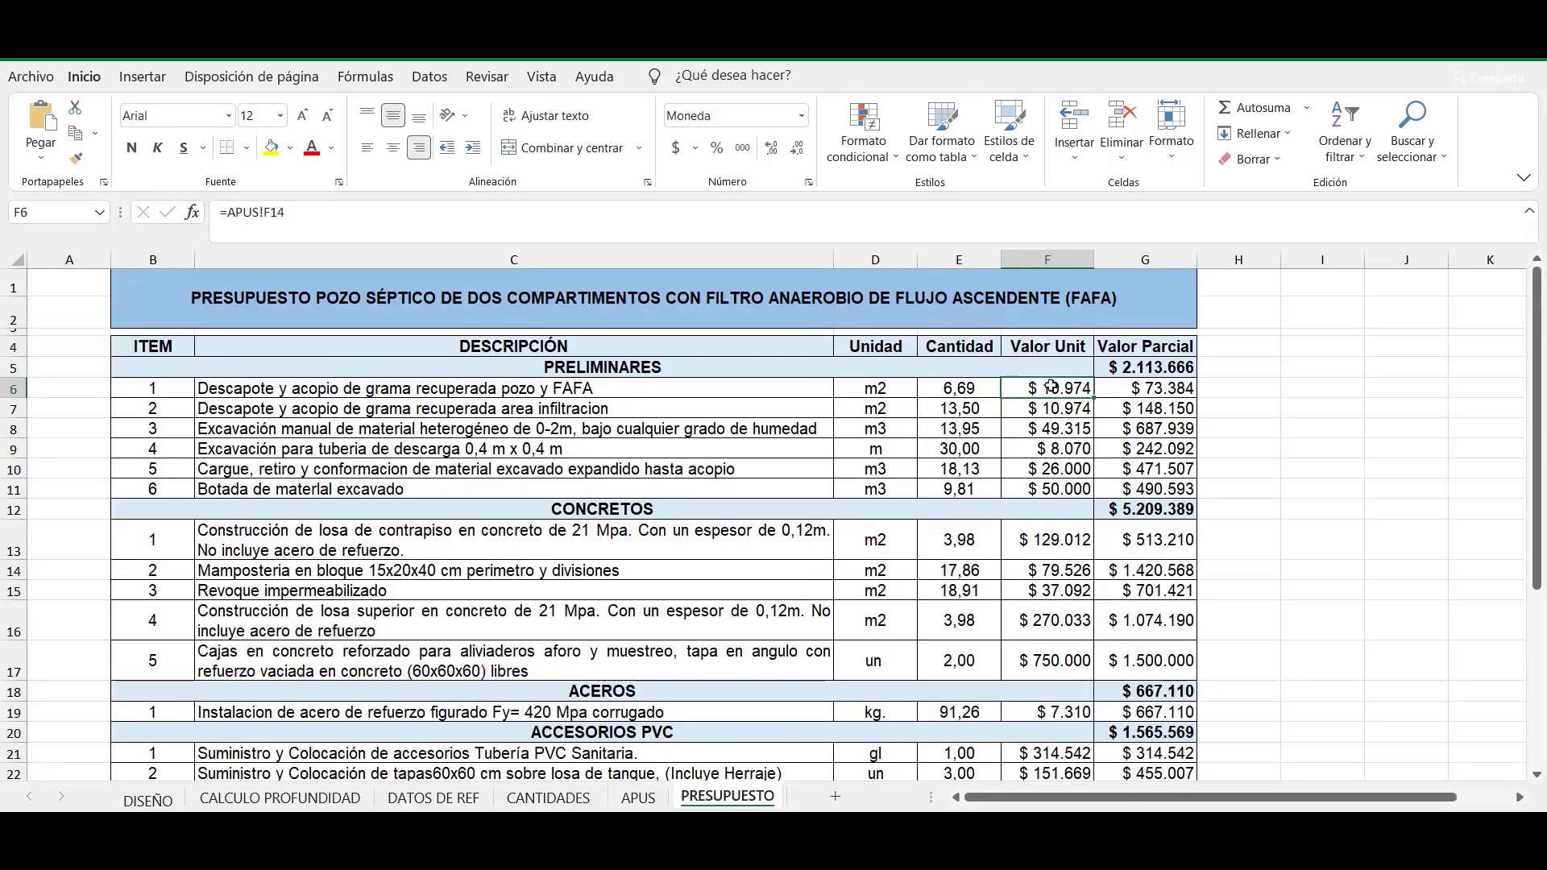
key("ctrl+Page_Up")
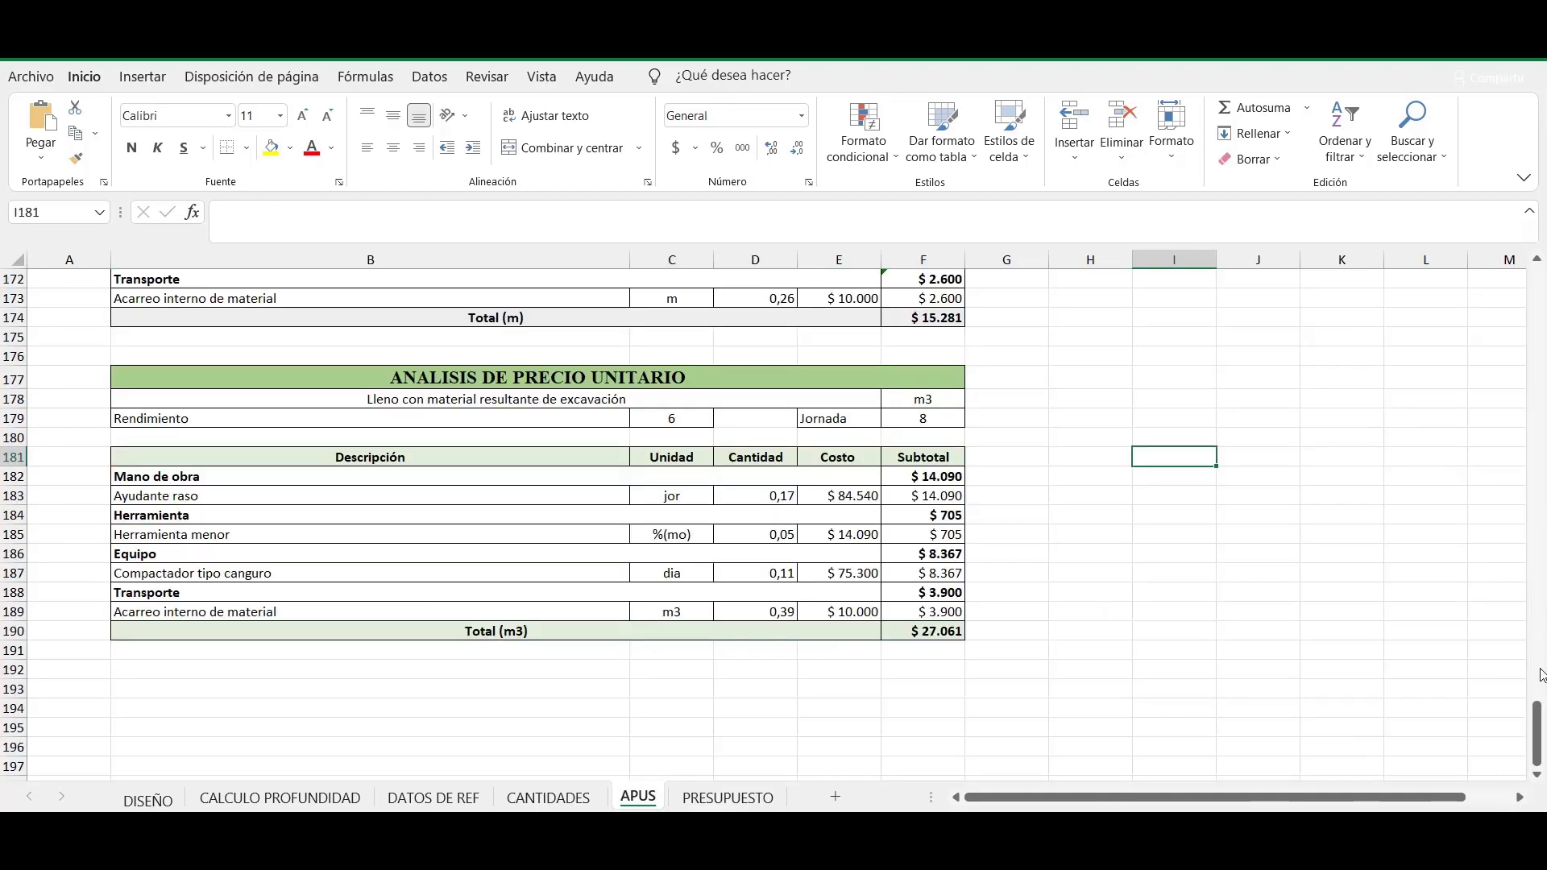
left_click_drag(1539, 730, 1537, 298)
left_click(947, 536)
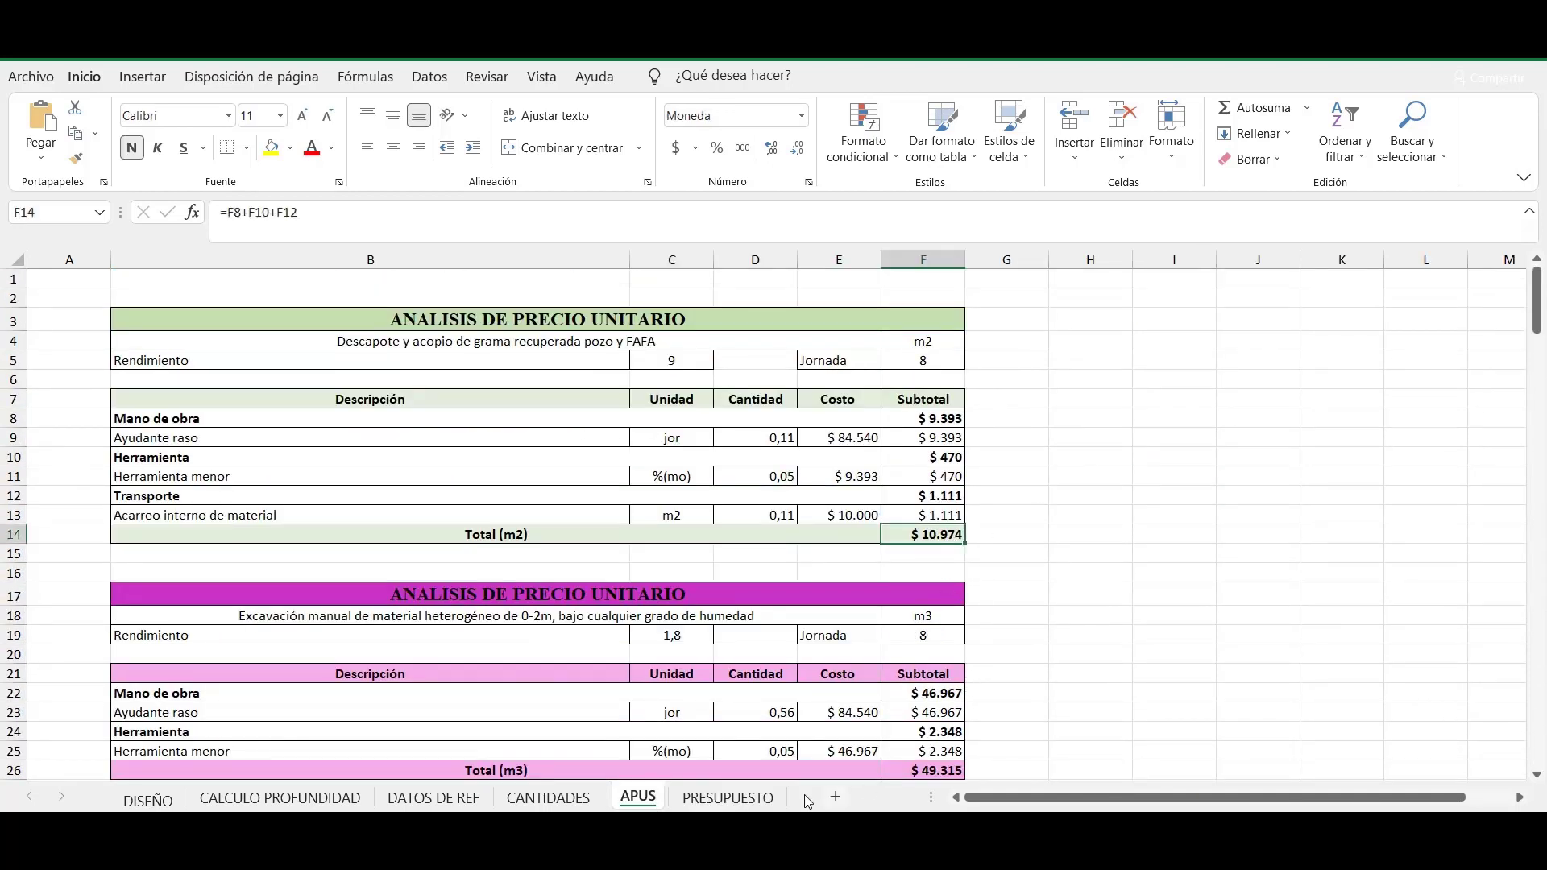
left_click(727, 797)
Inspect the description, unit, quantity and unit value cells of preliminary item 2, plus the description of item 3.
left_click(451, 409)
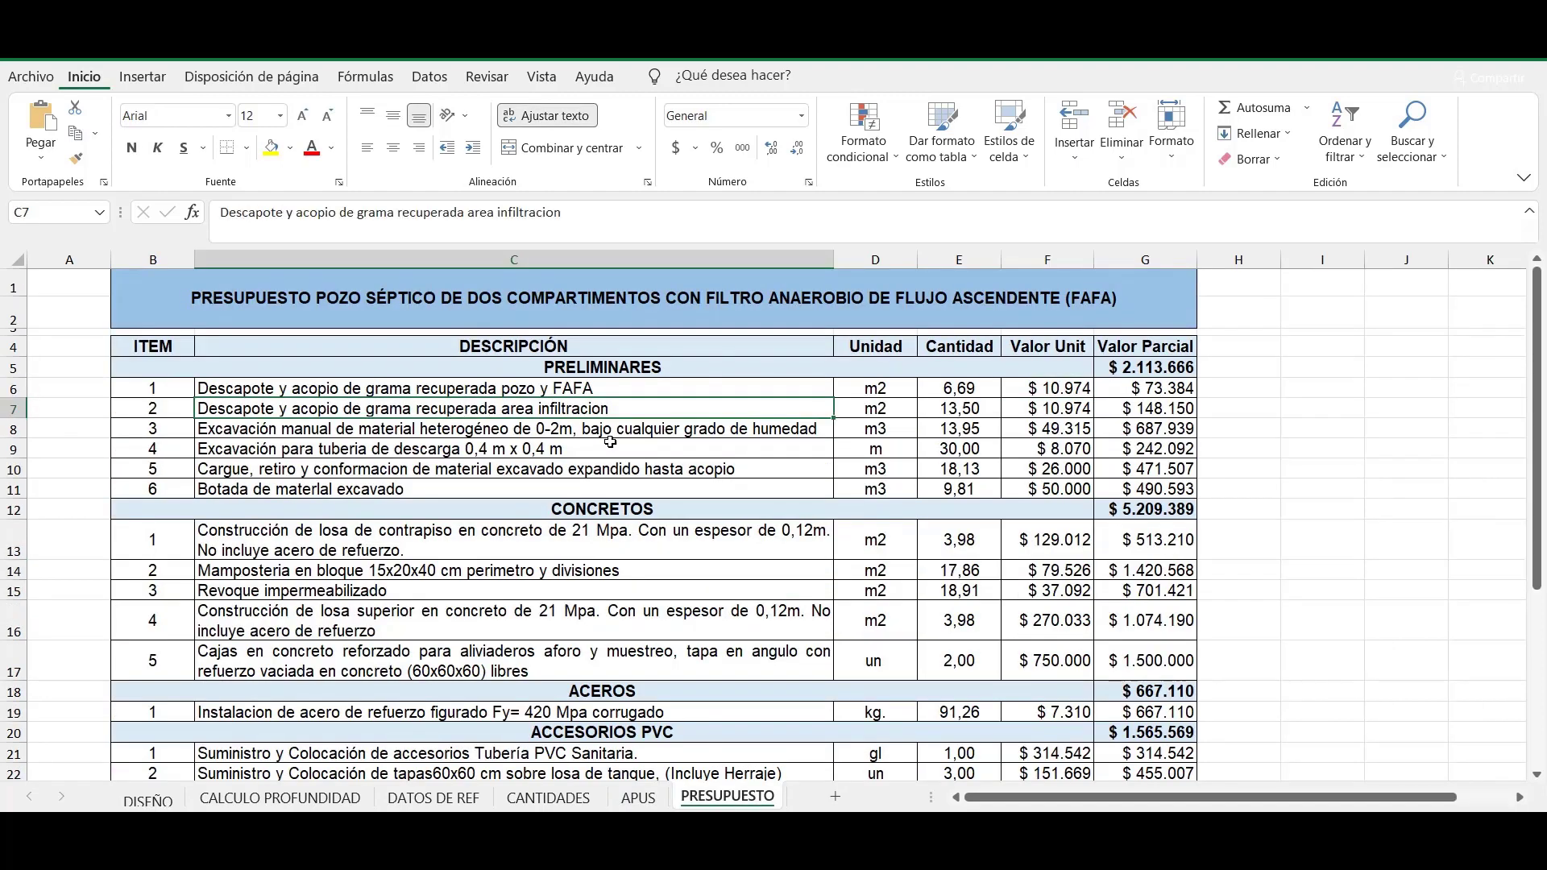
left_click(886, 413)
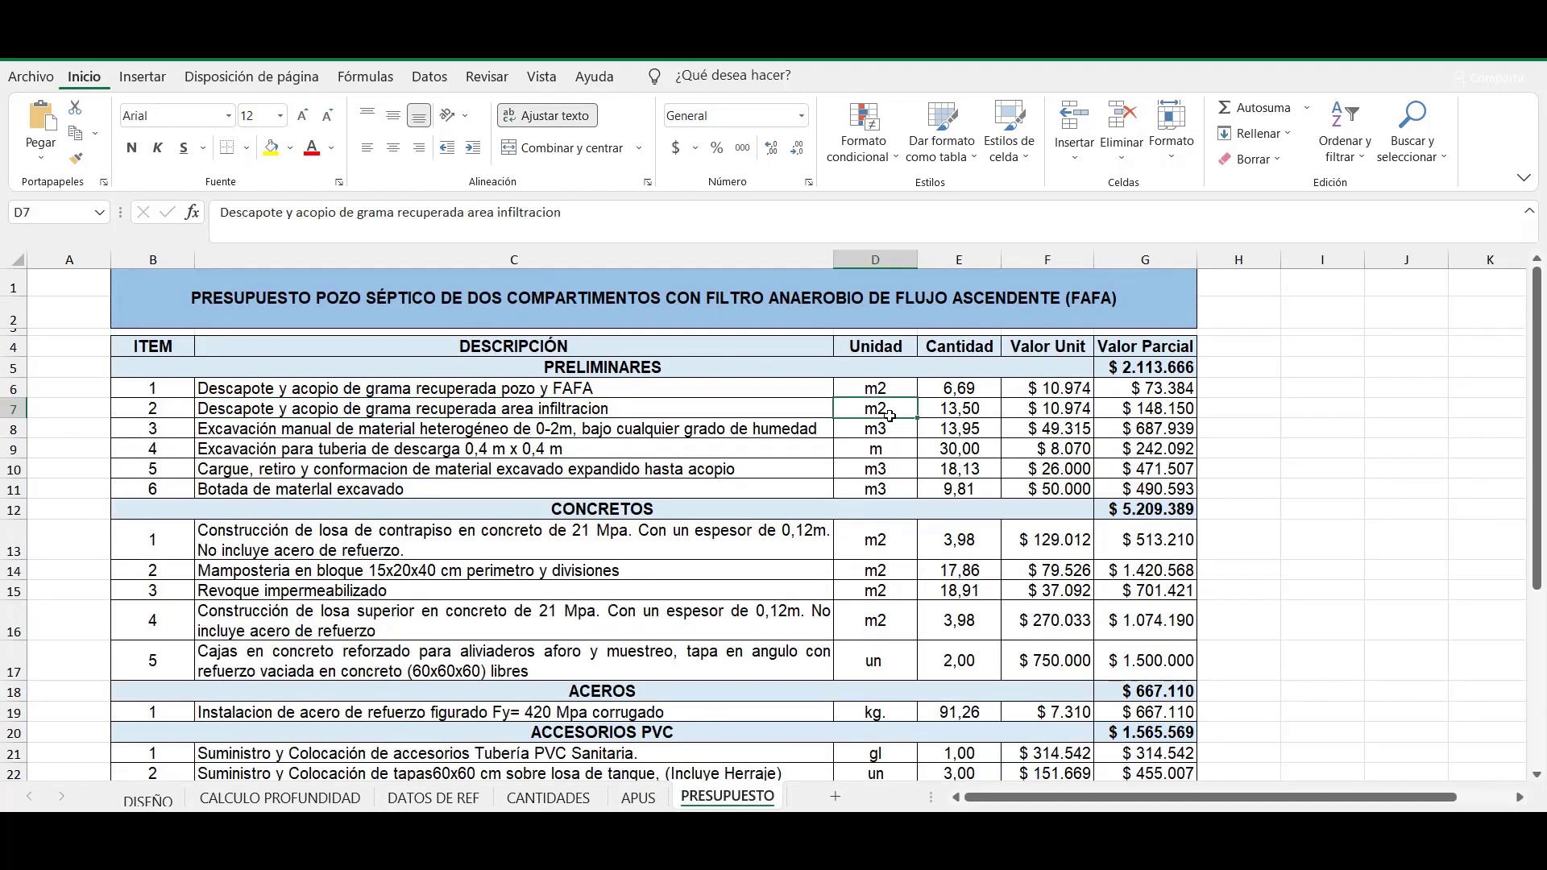
left_click(978, 411)
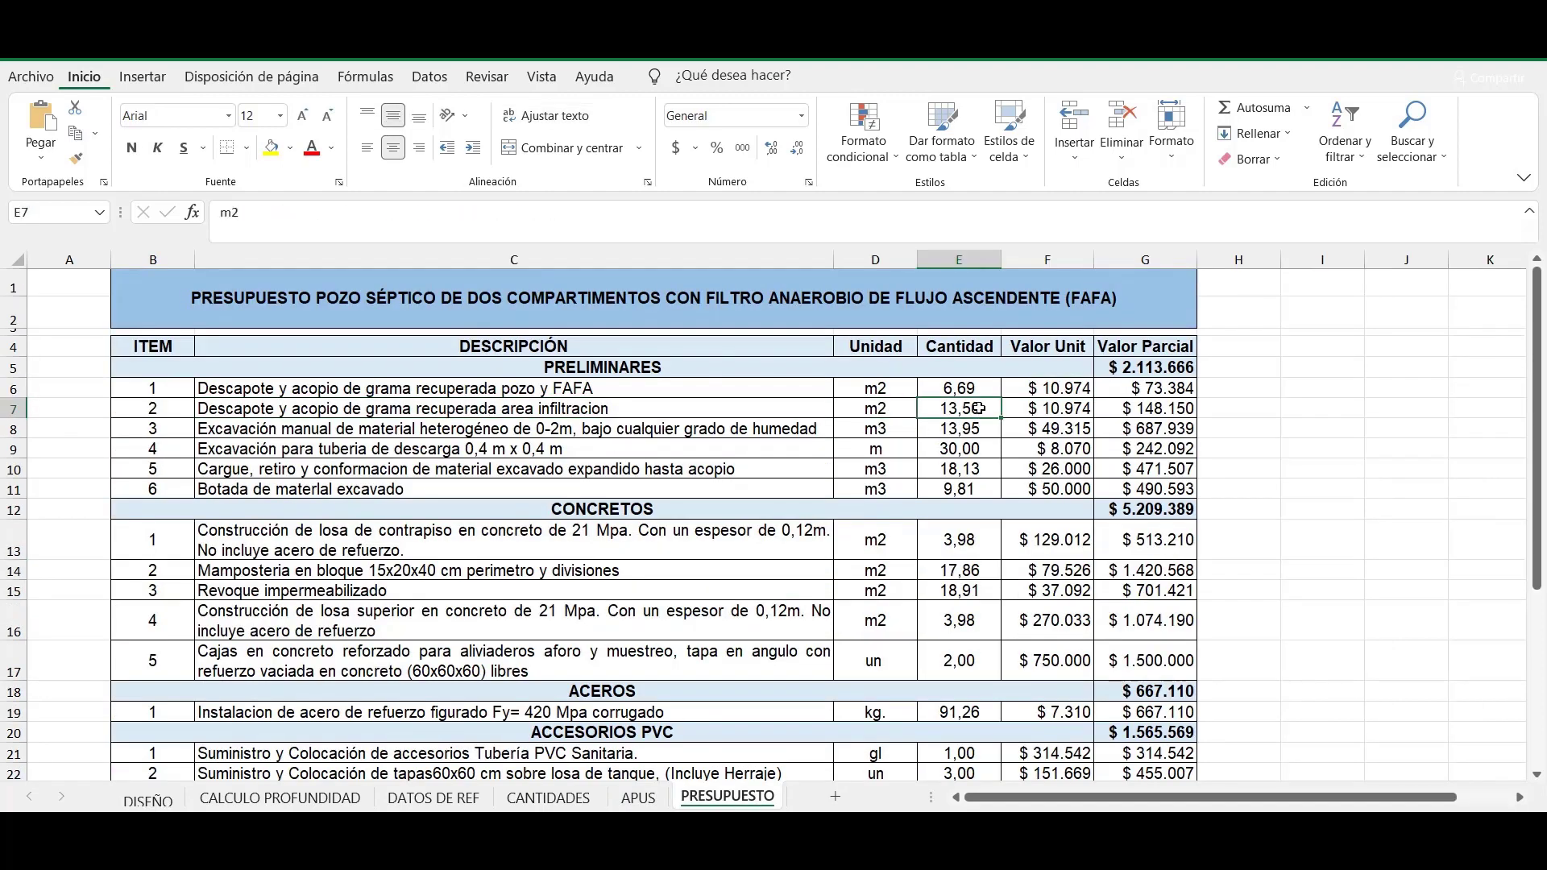
left_click(1043, 413)
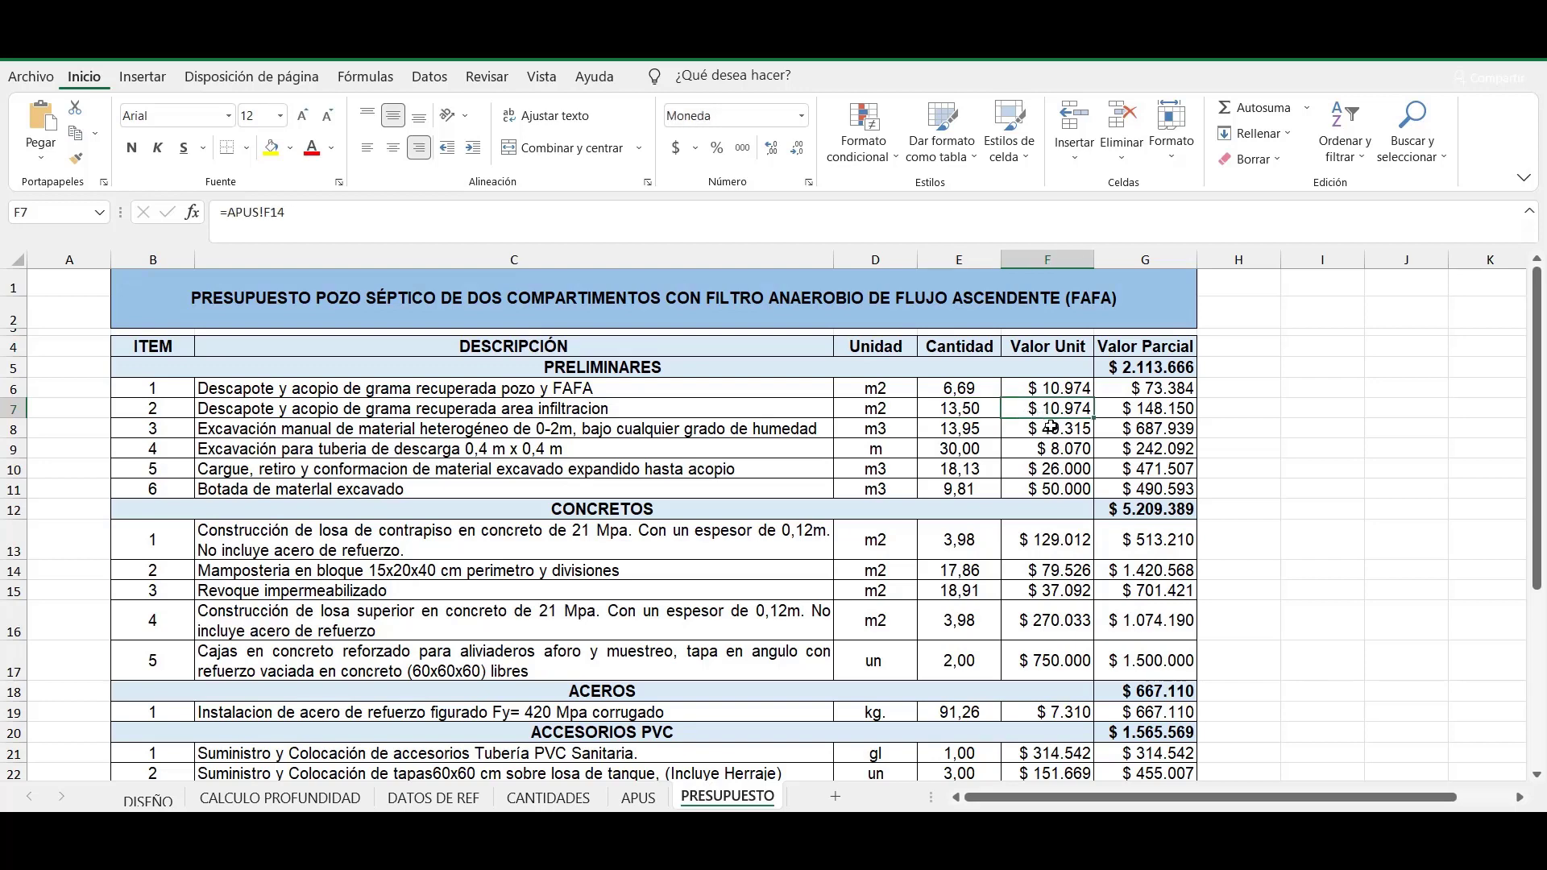
left_click(672, 430)
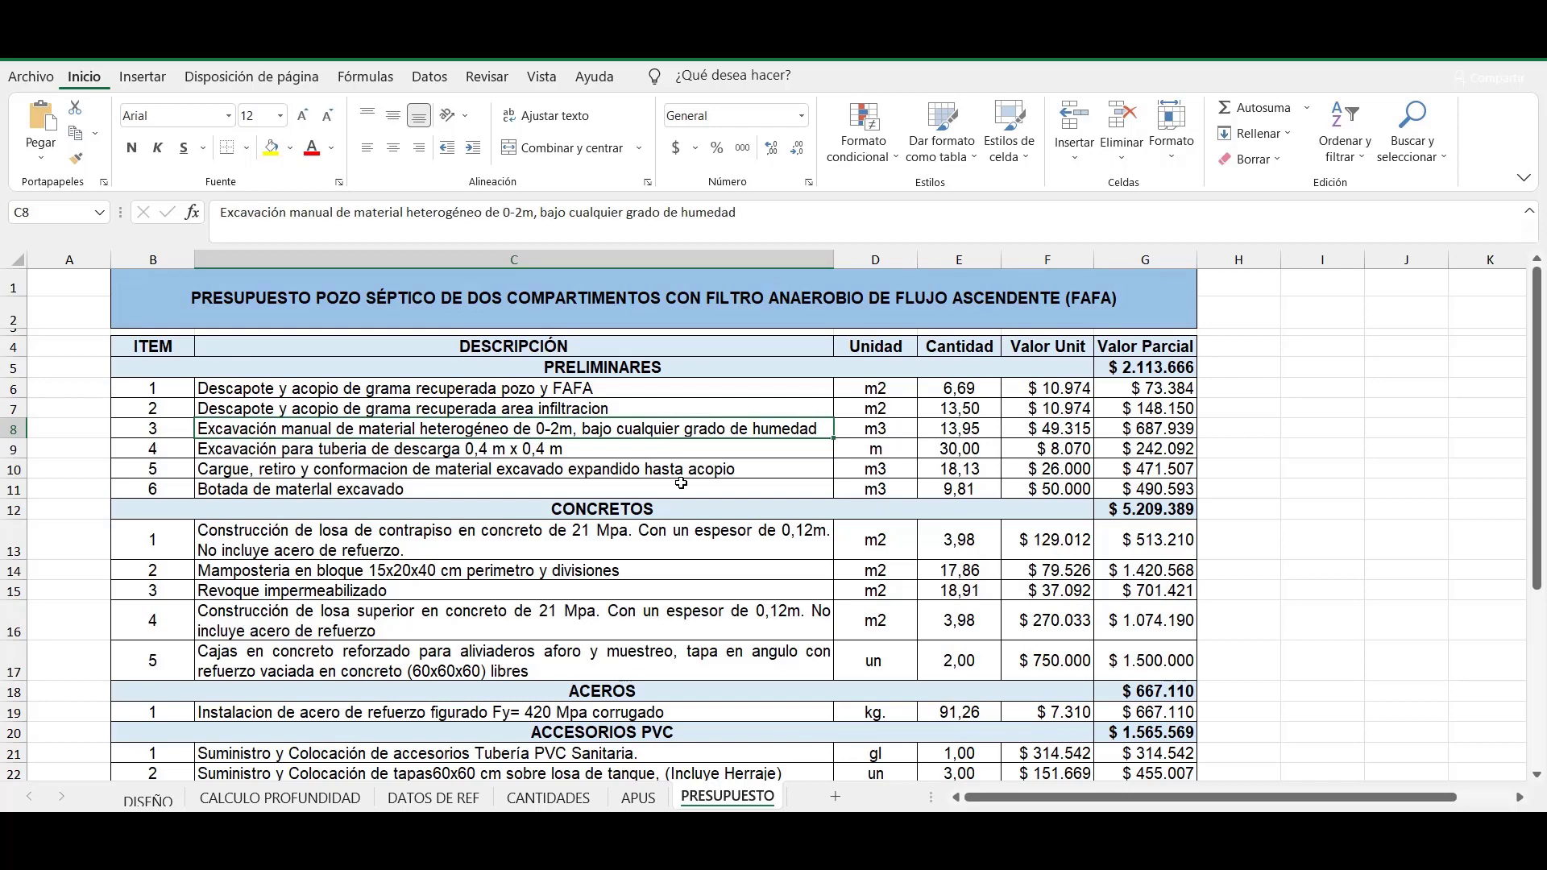
Trace preliminary item 3's quantity in E8 to its excavation total on the CANTIDADES sheet, and check its unit and unit value in the budget.
left_click(891, 430)
left_click(974, 433)
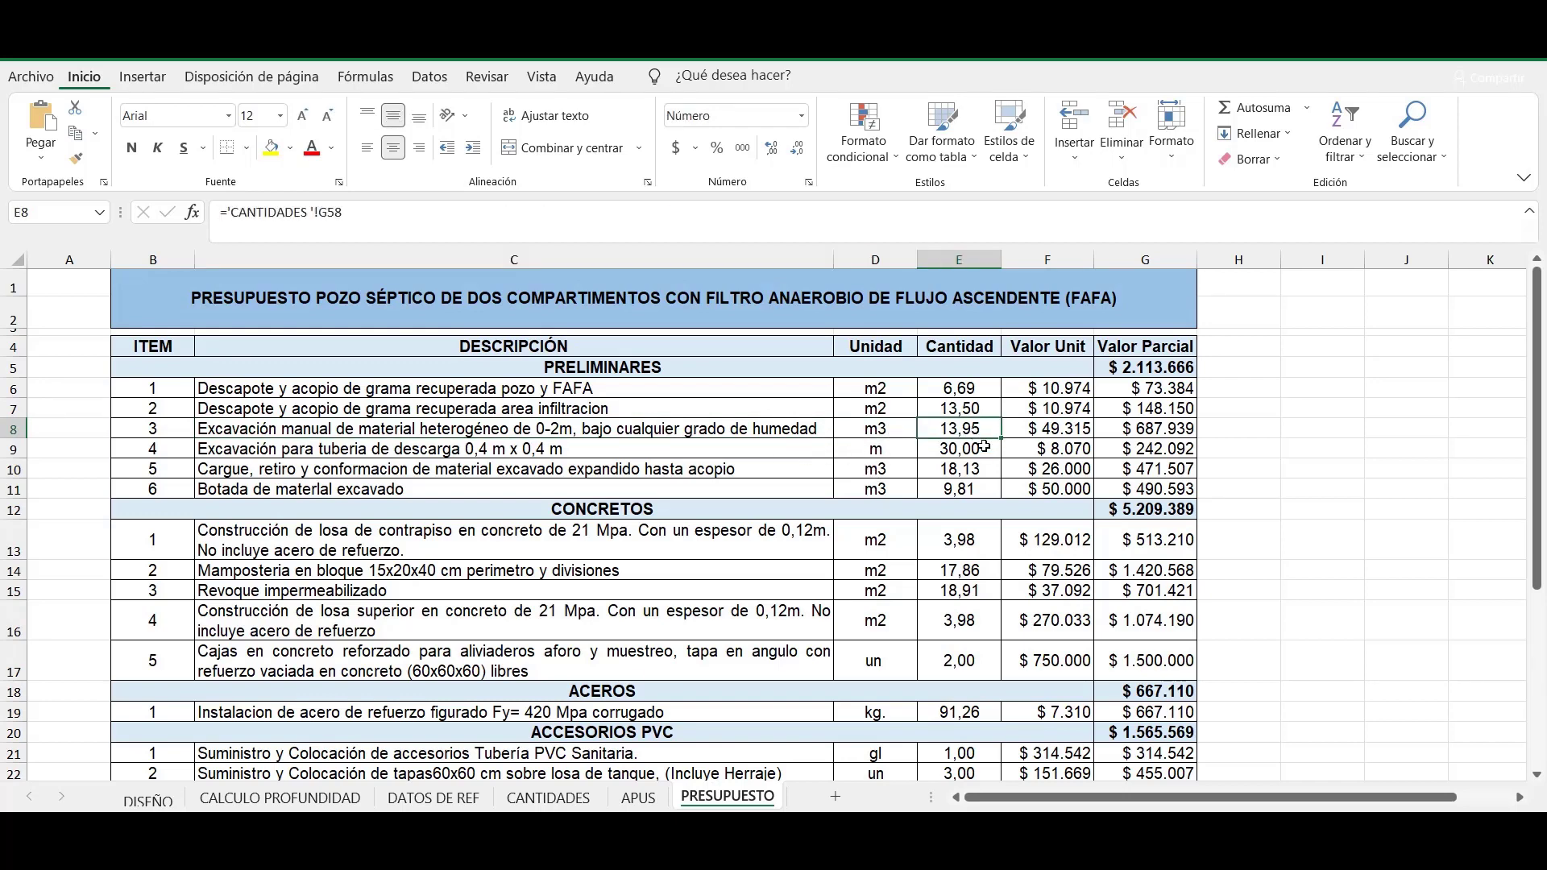
left_click(548, 798)
scroll(663, 658, "down", 3)
scroll(662, 658, "down", 4)
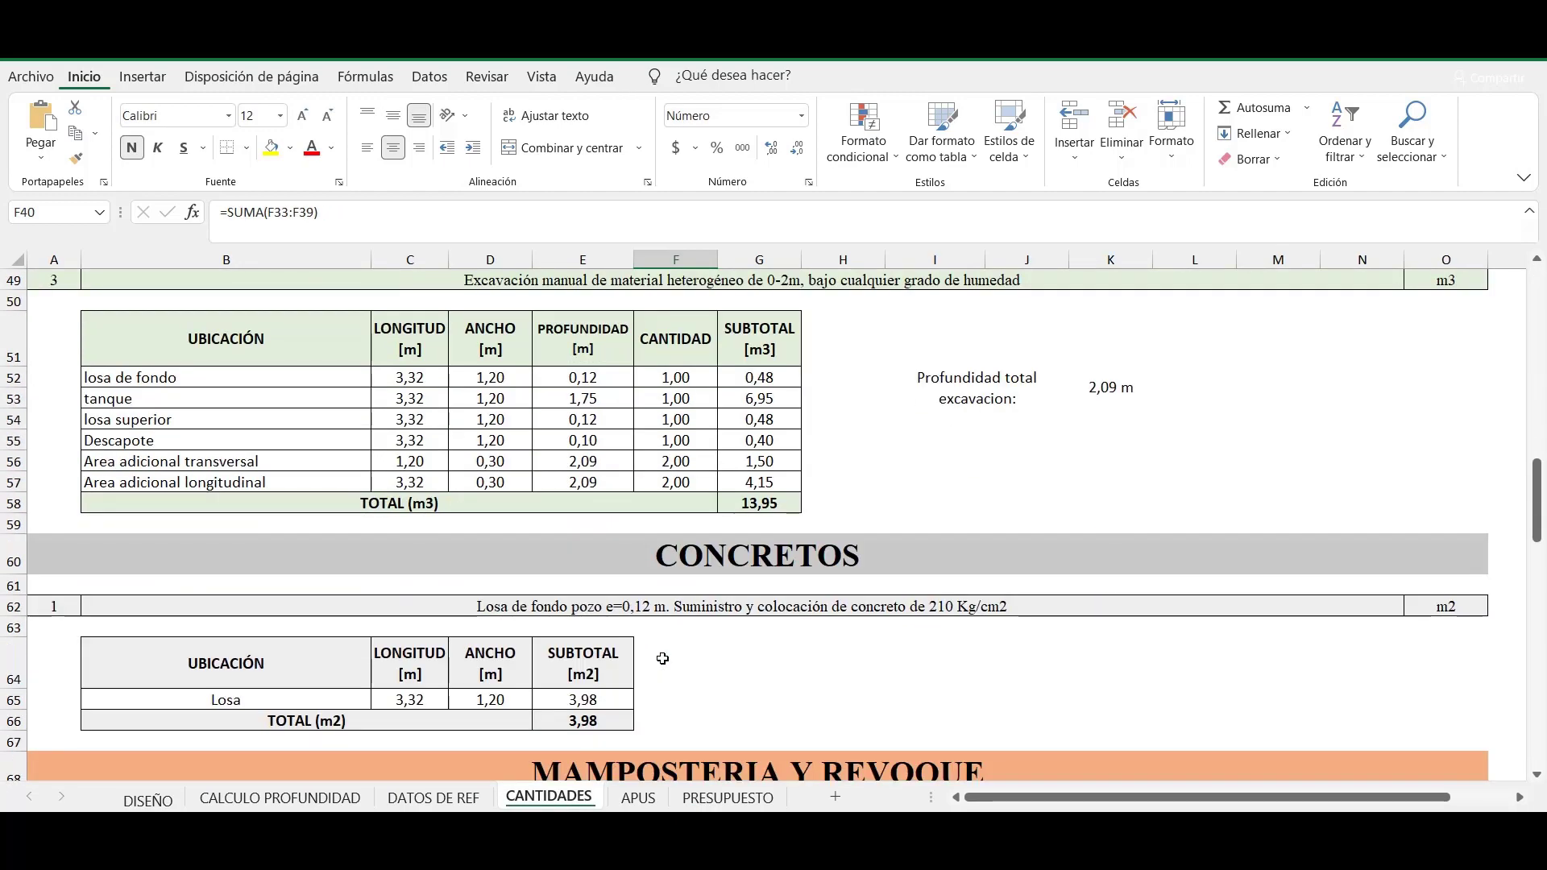
left_click(769, 505)
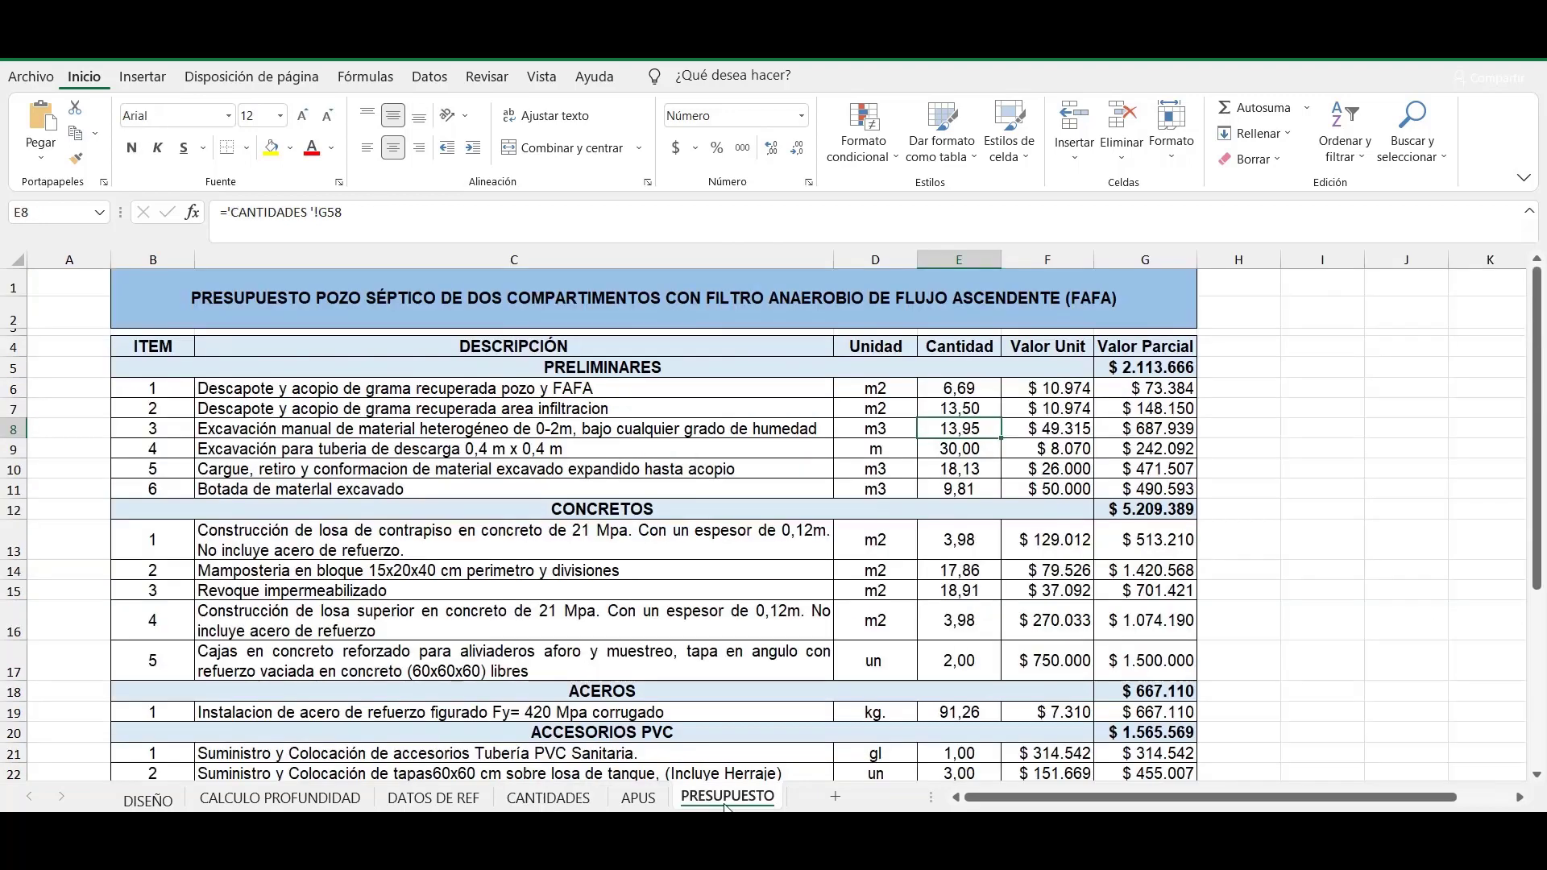
left_click(728, 797)
left_click(1041, 429)
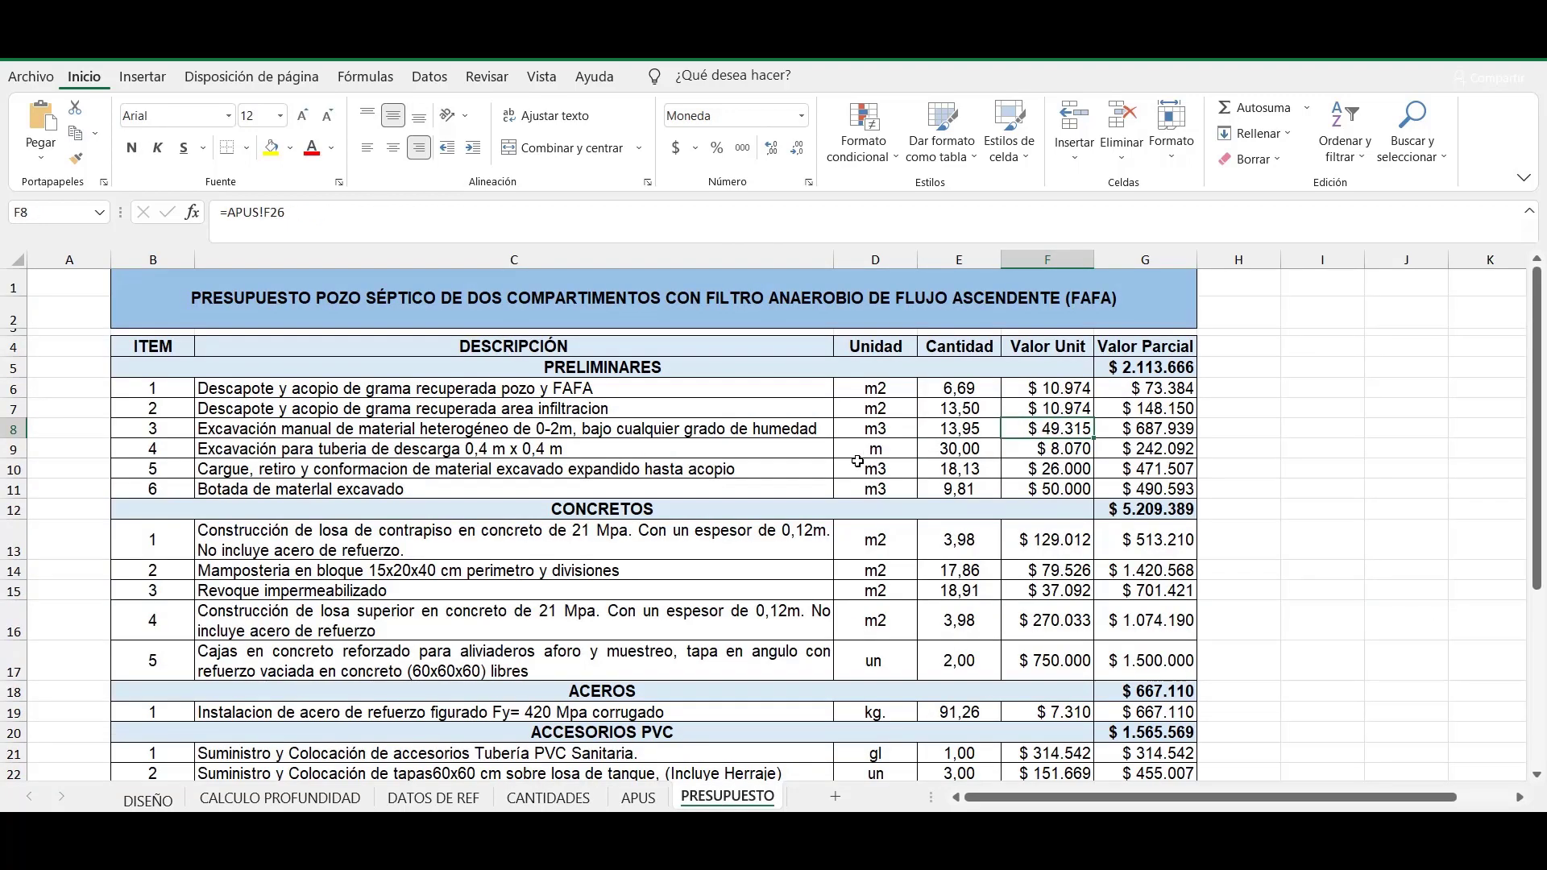
Trace preliminary item 4's quantity in E9 to the infiltration trench length on the CANTIDADES sheet, and check its unit value in F9.
left_click(808, 447)
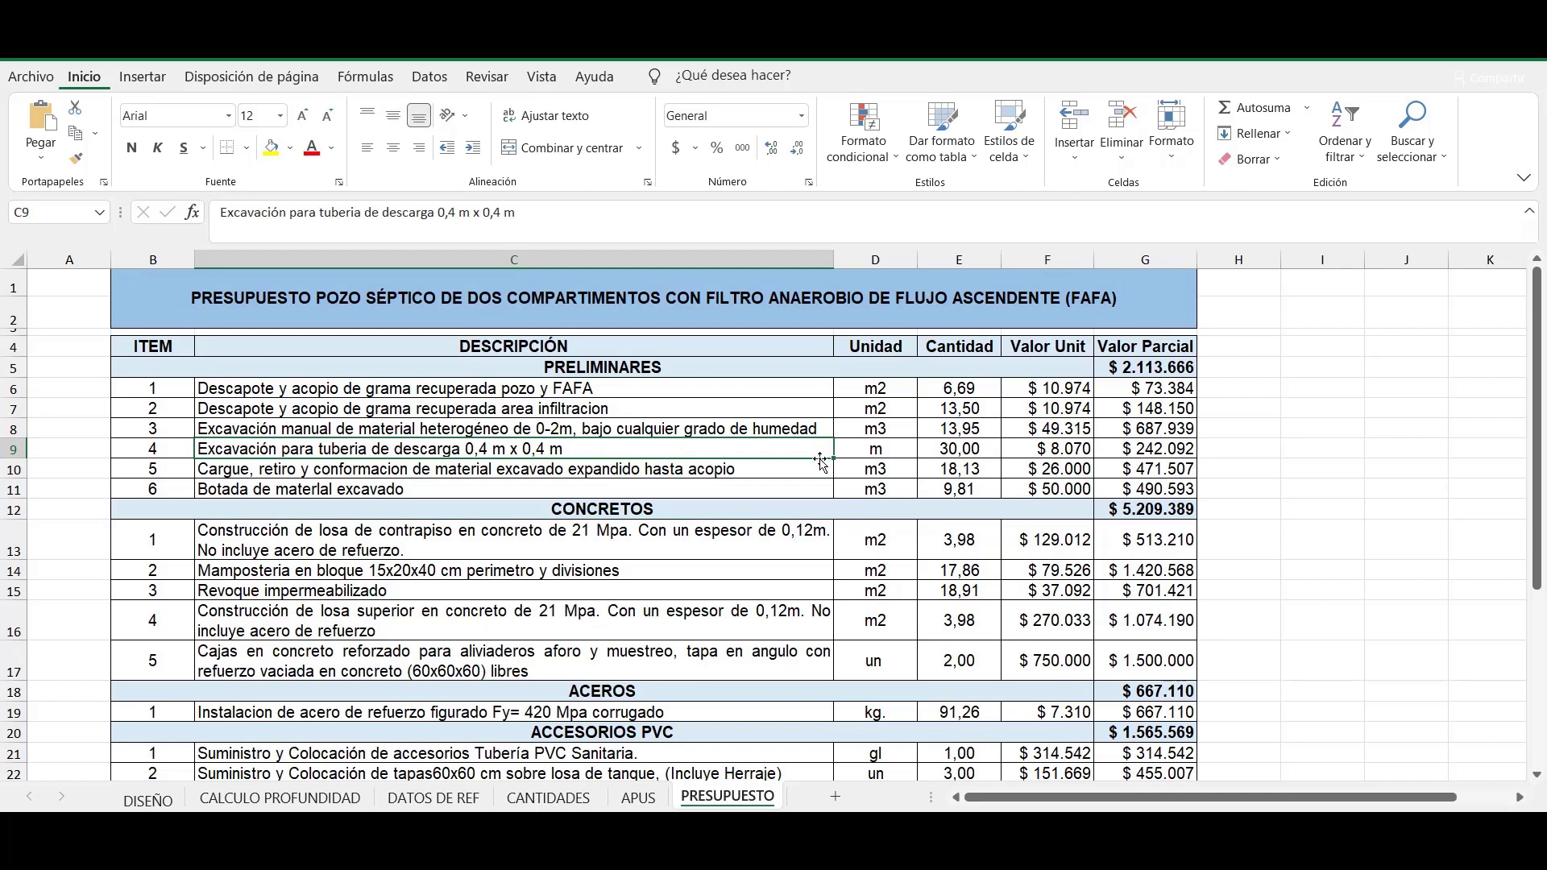
left_click(945, 449)
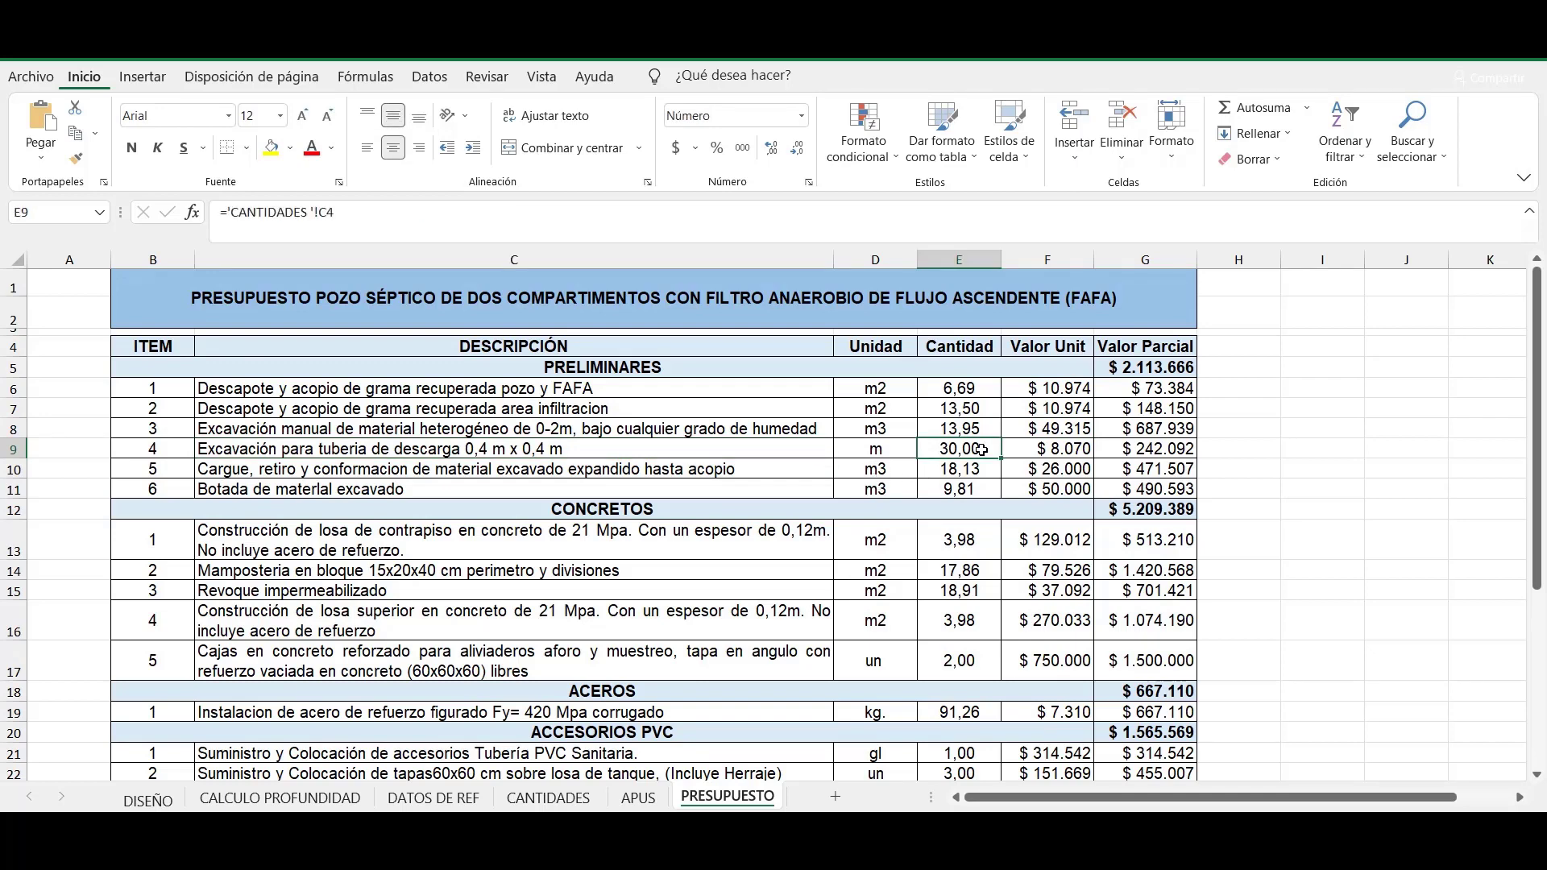
left_click(576, 799)
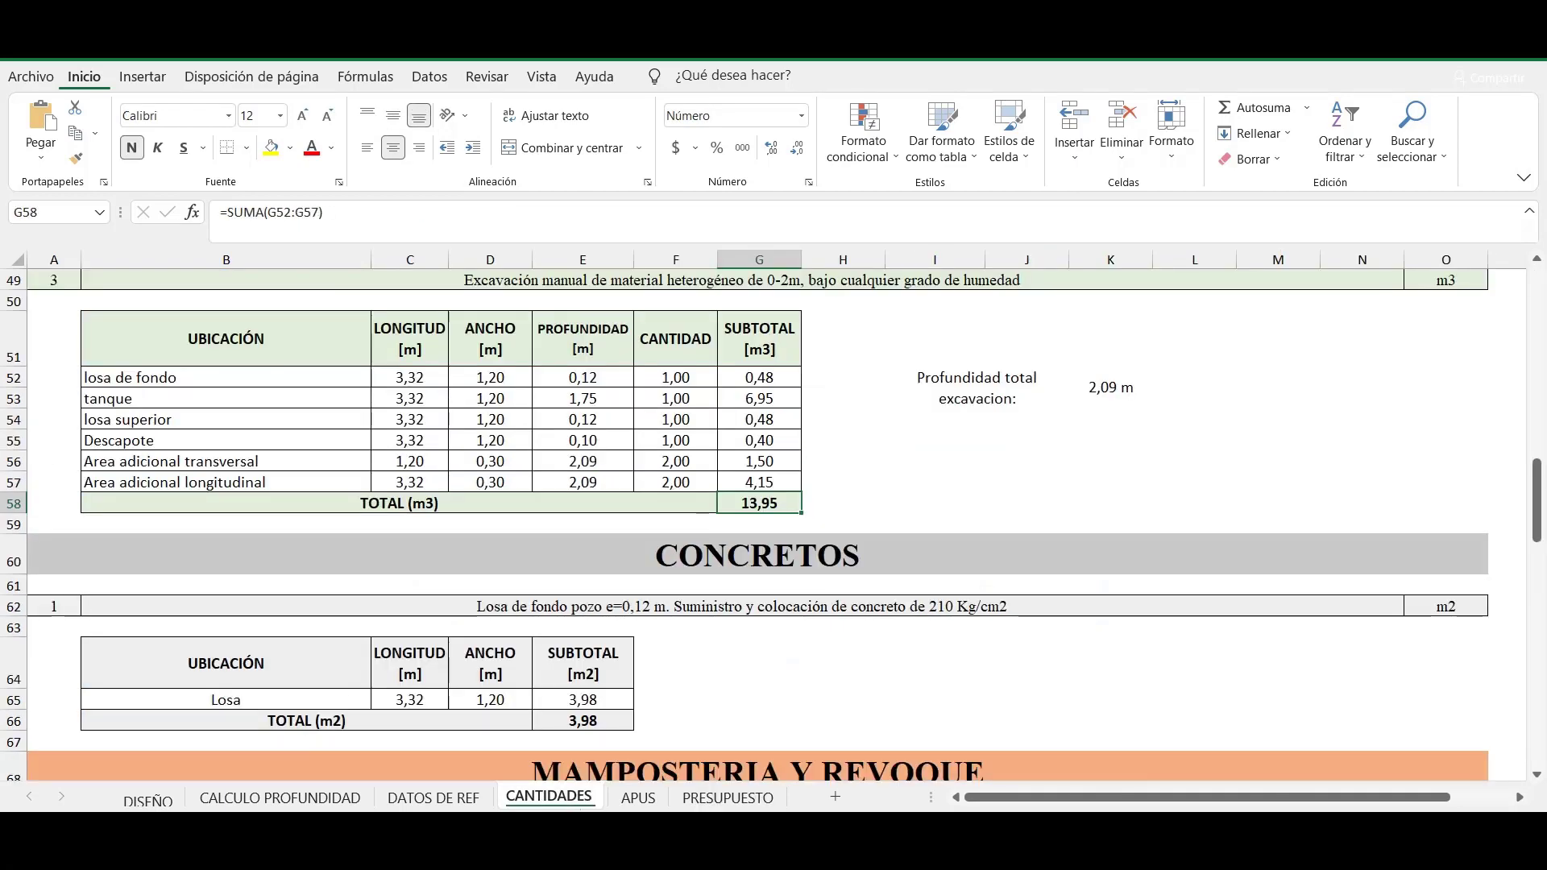
scroll(755, 419, "up", 15)
left_click(411, 352)
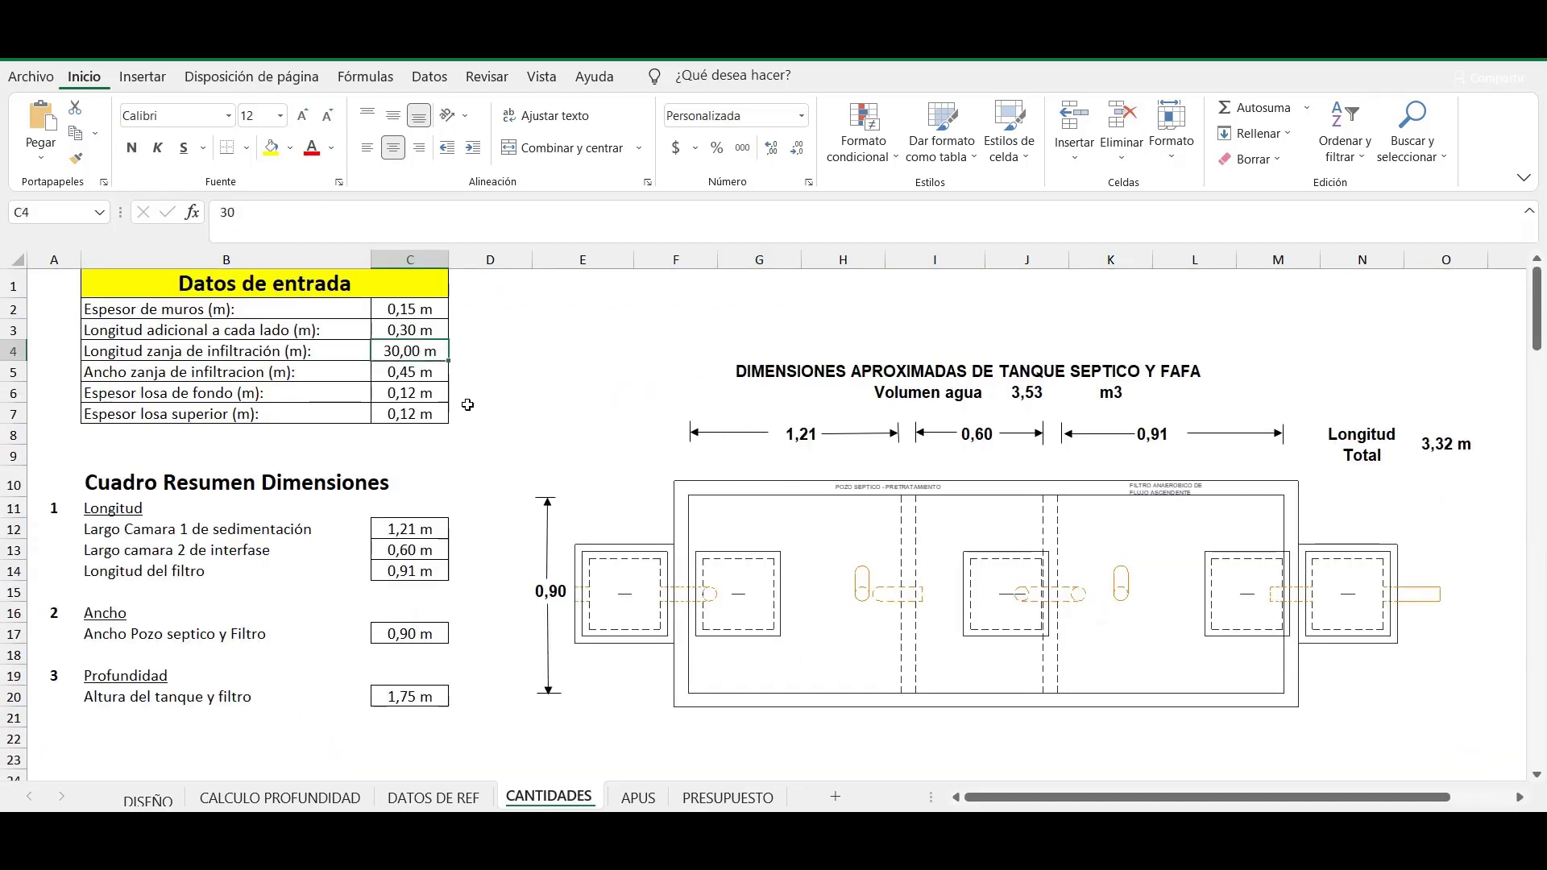
left_click(727, 797)
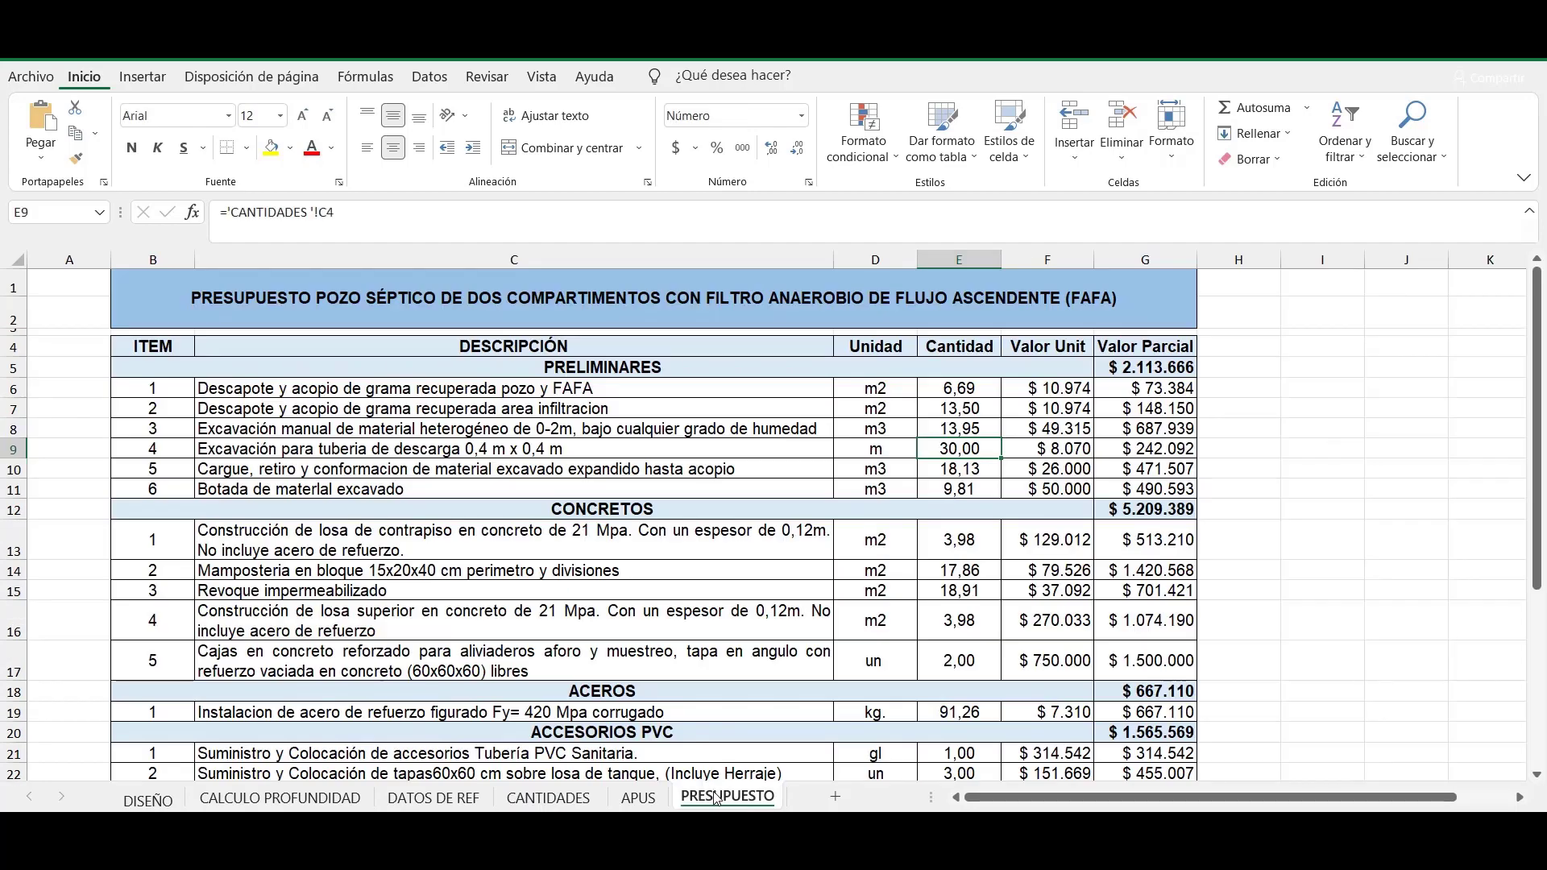
left_click(1082, 451)
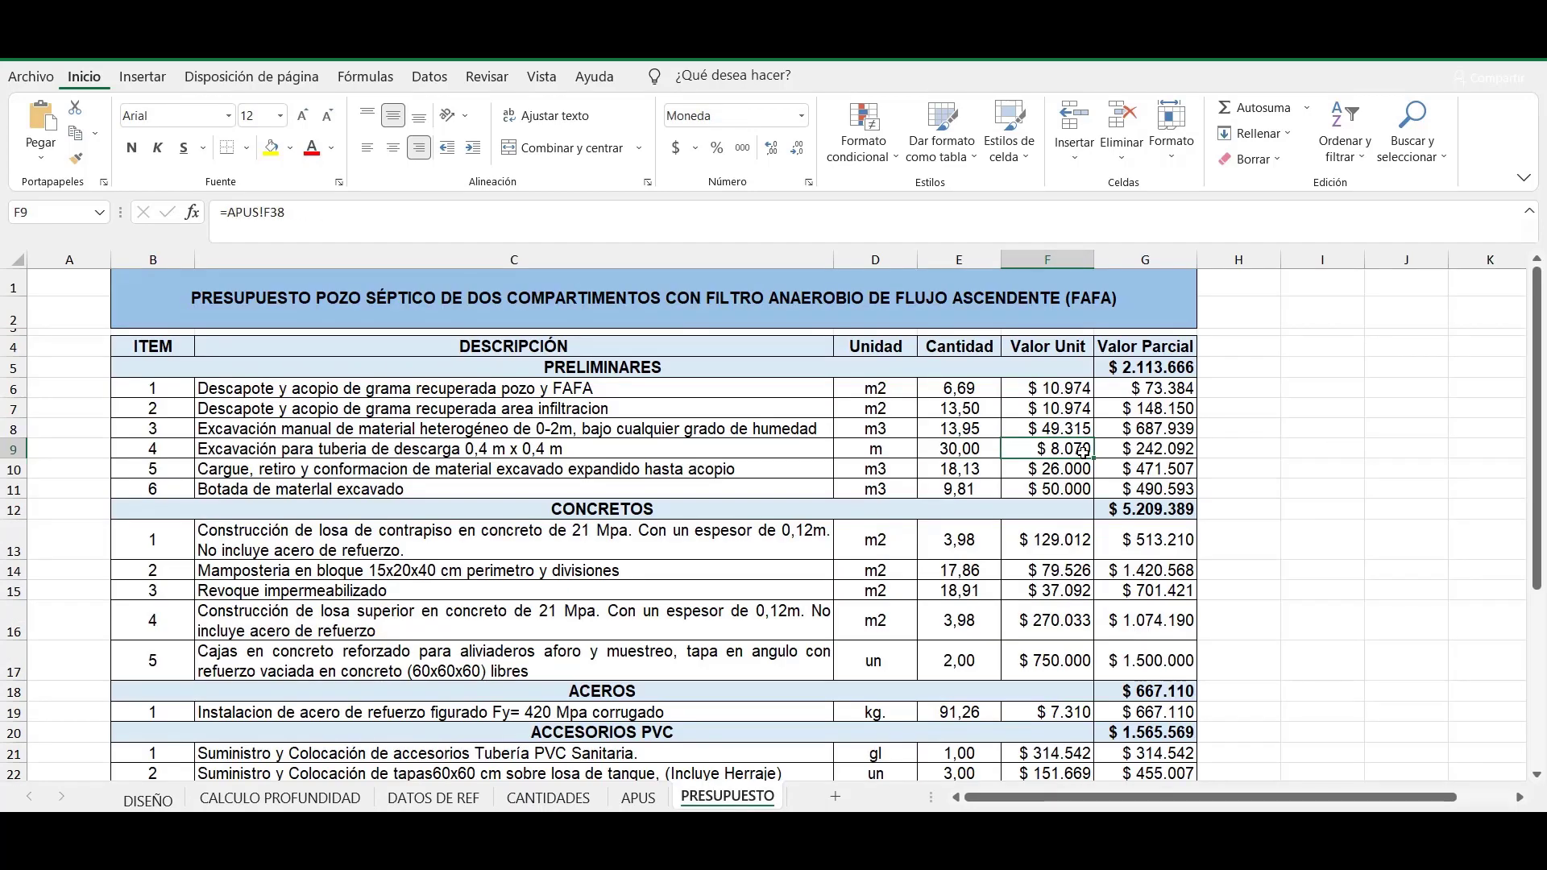
Inspect the description, unit, quantity formula and unit value of preliminary item 5 in row 10.
left_click(728, 468)
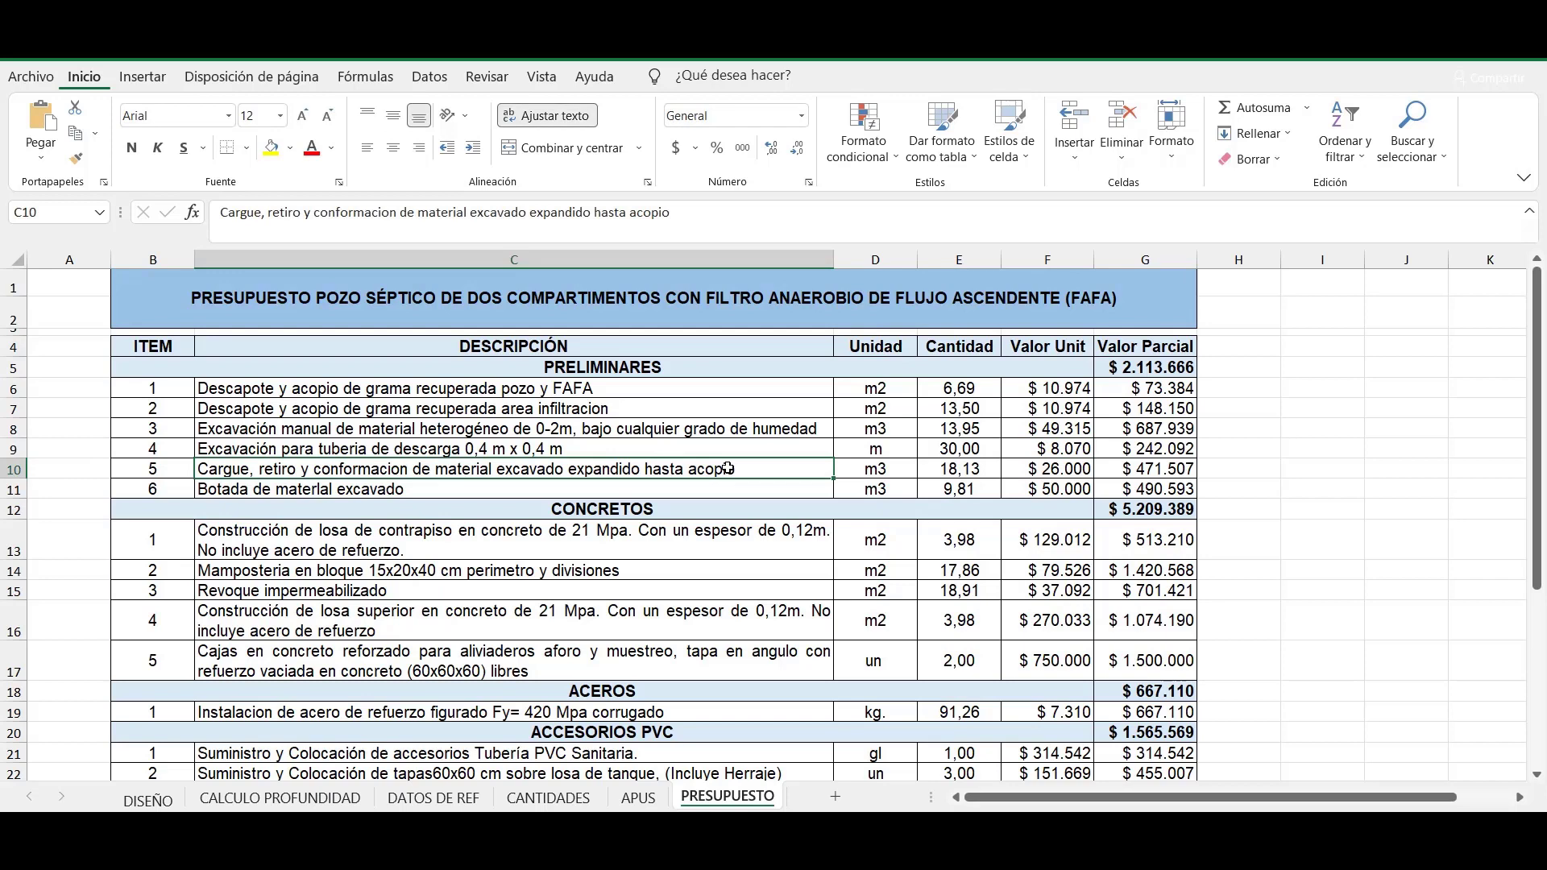
left_click(869, 472)
left_click(963, 469)
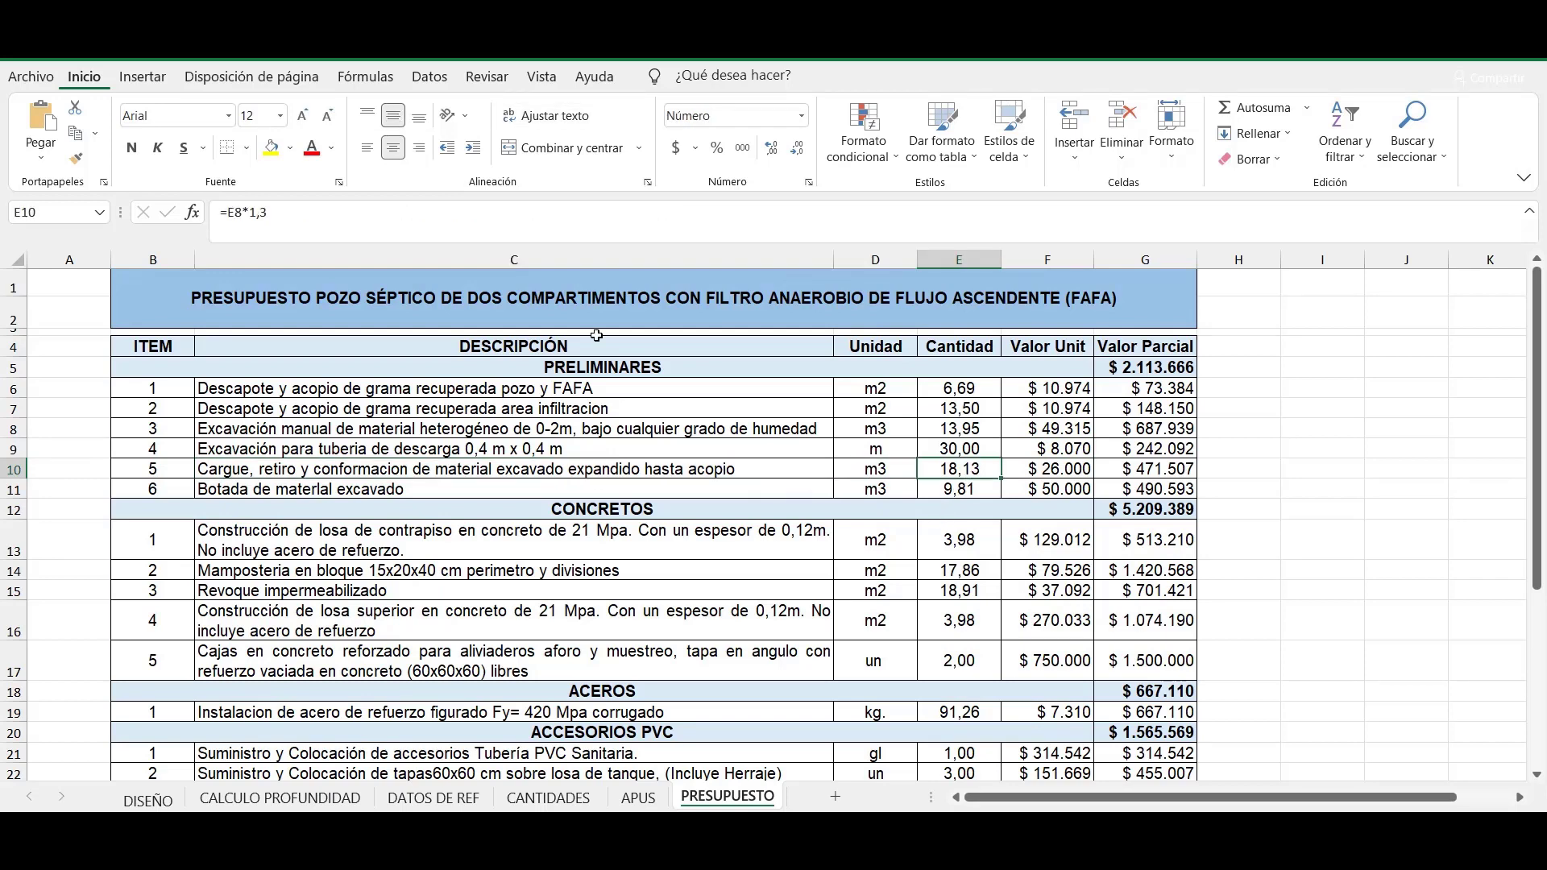
left_click(397, 224)
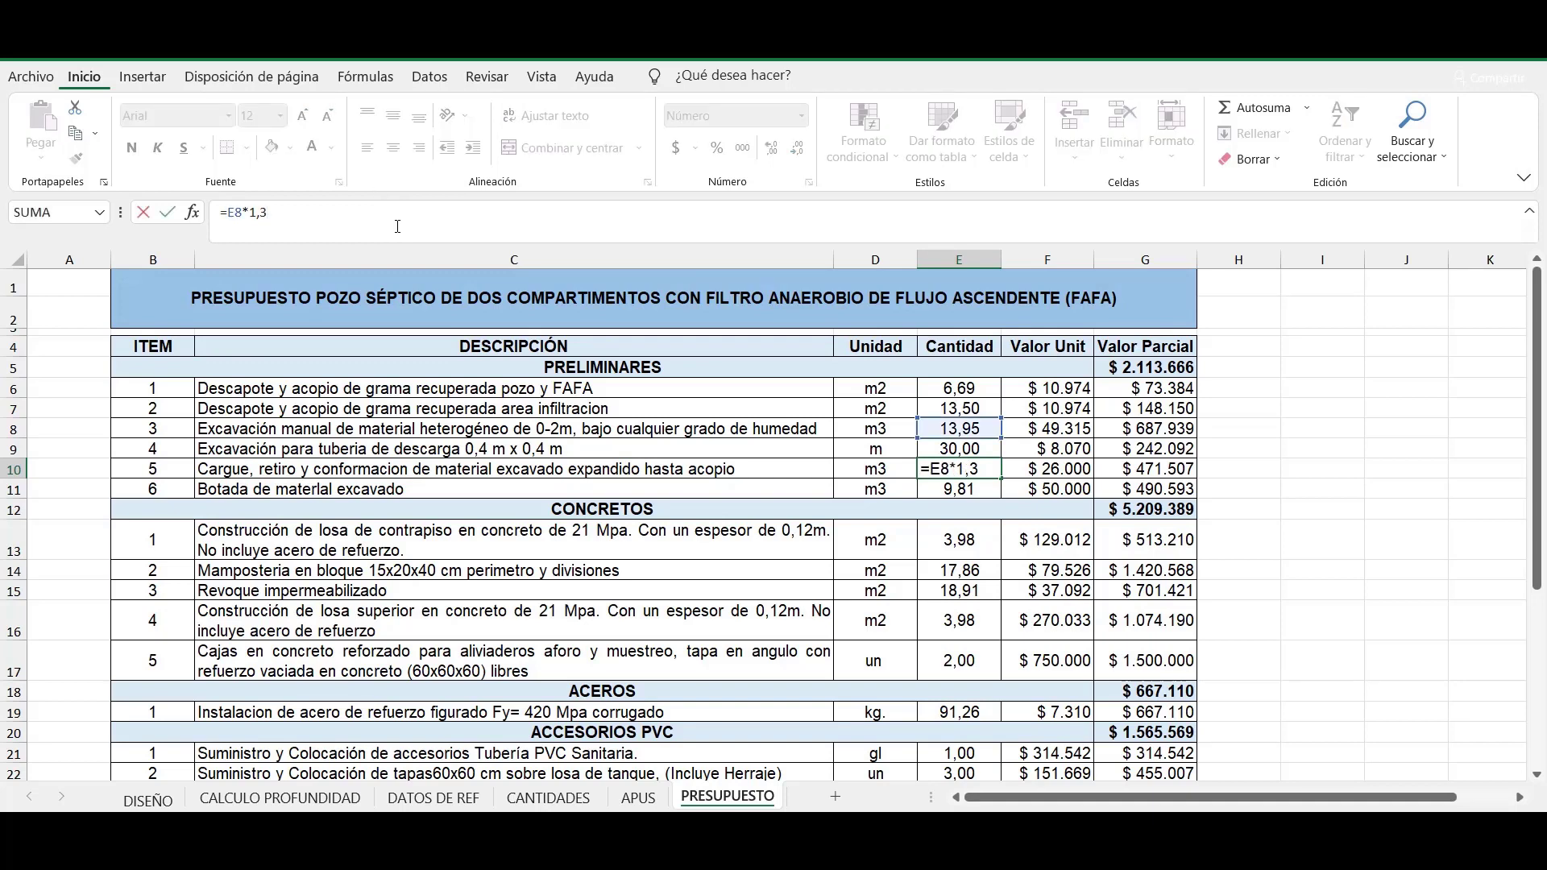
key("Return")
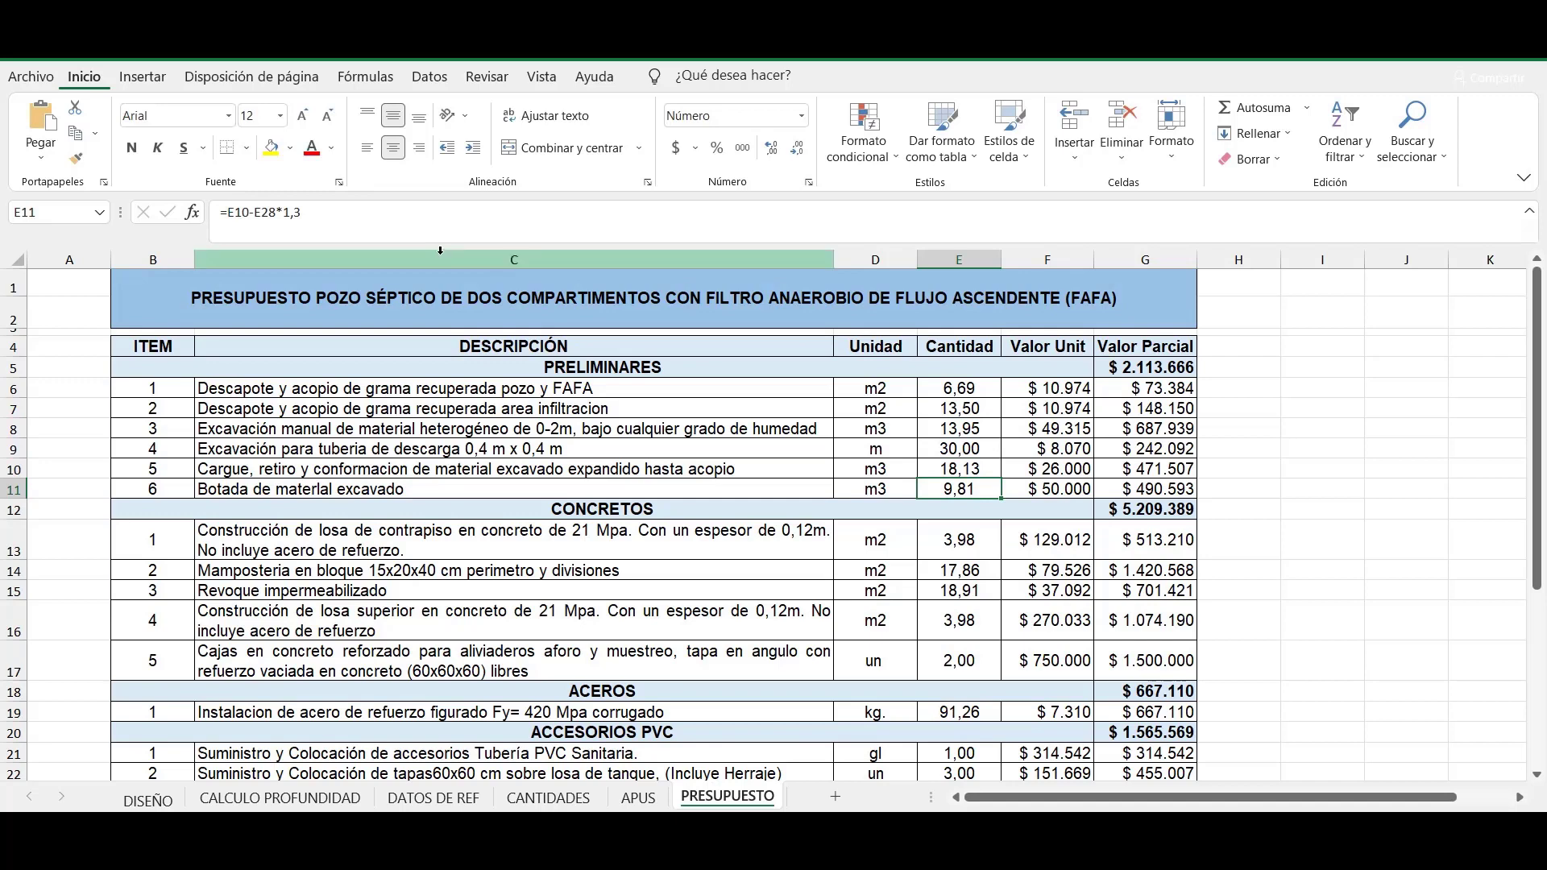
left_click(1077, 467)
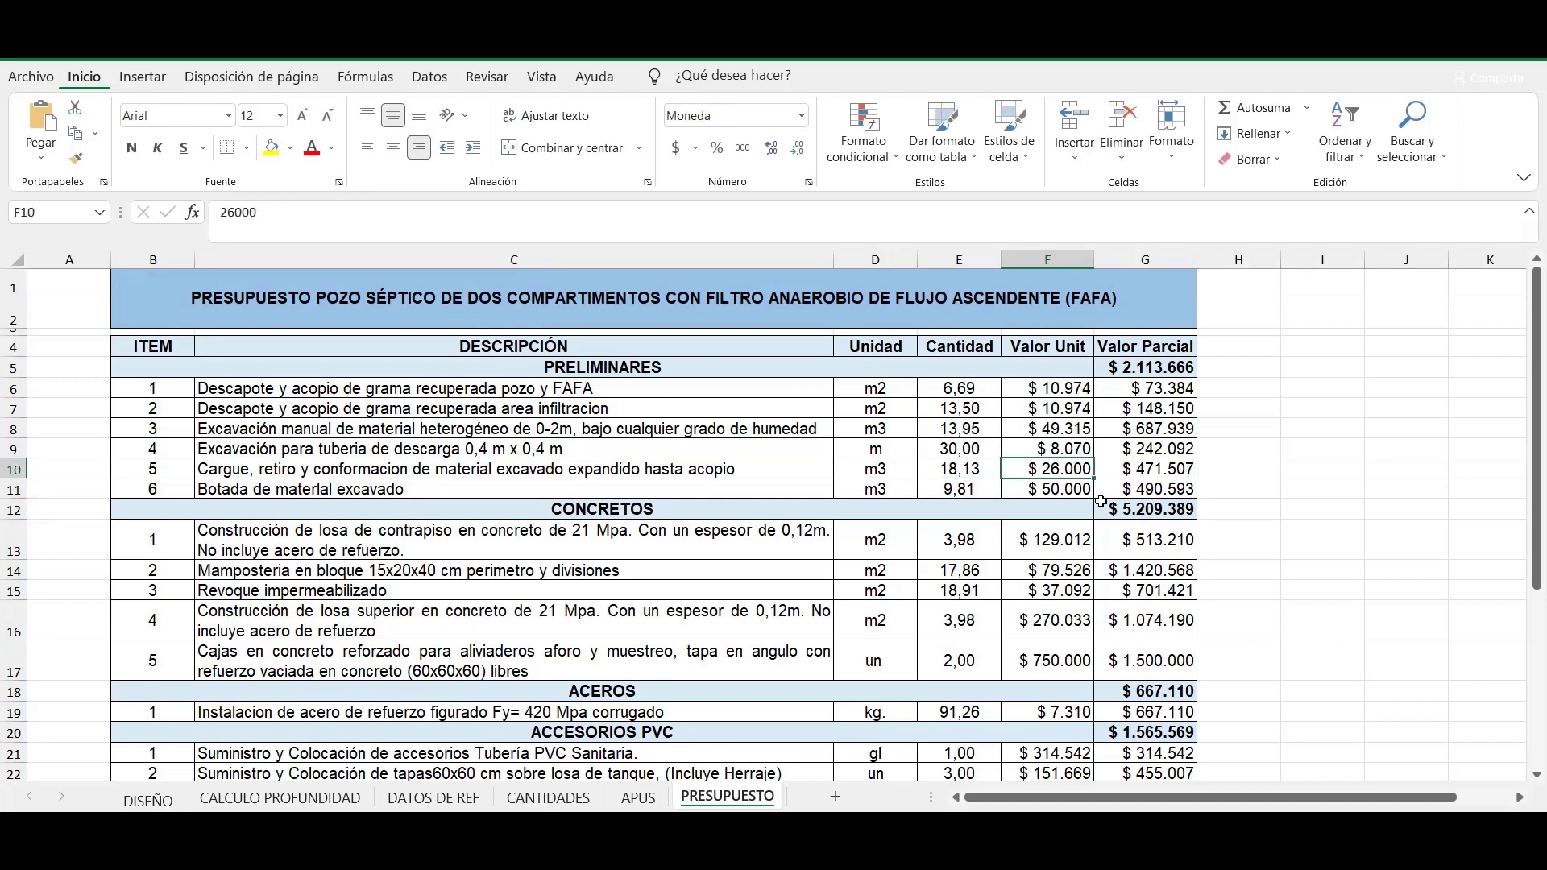
Inspect preliminary item 6 in row 11, following its quantity formula to the perimeter fill quantity in E28 and checking its unit value formula.
left_click(606, 495)
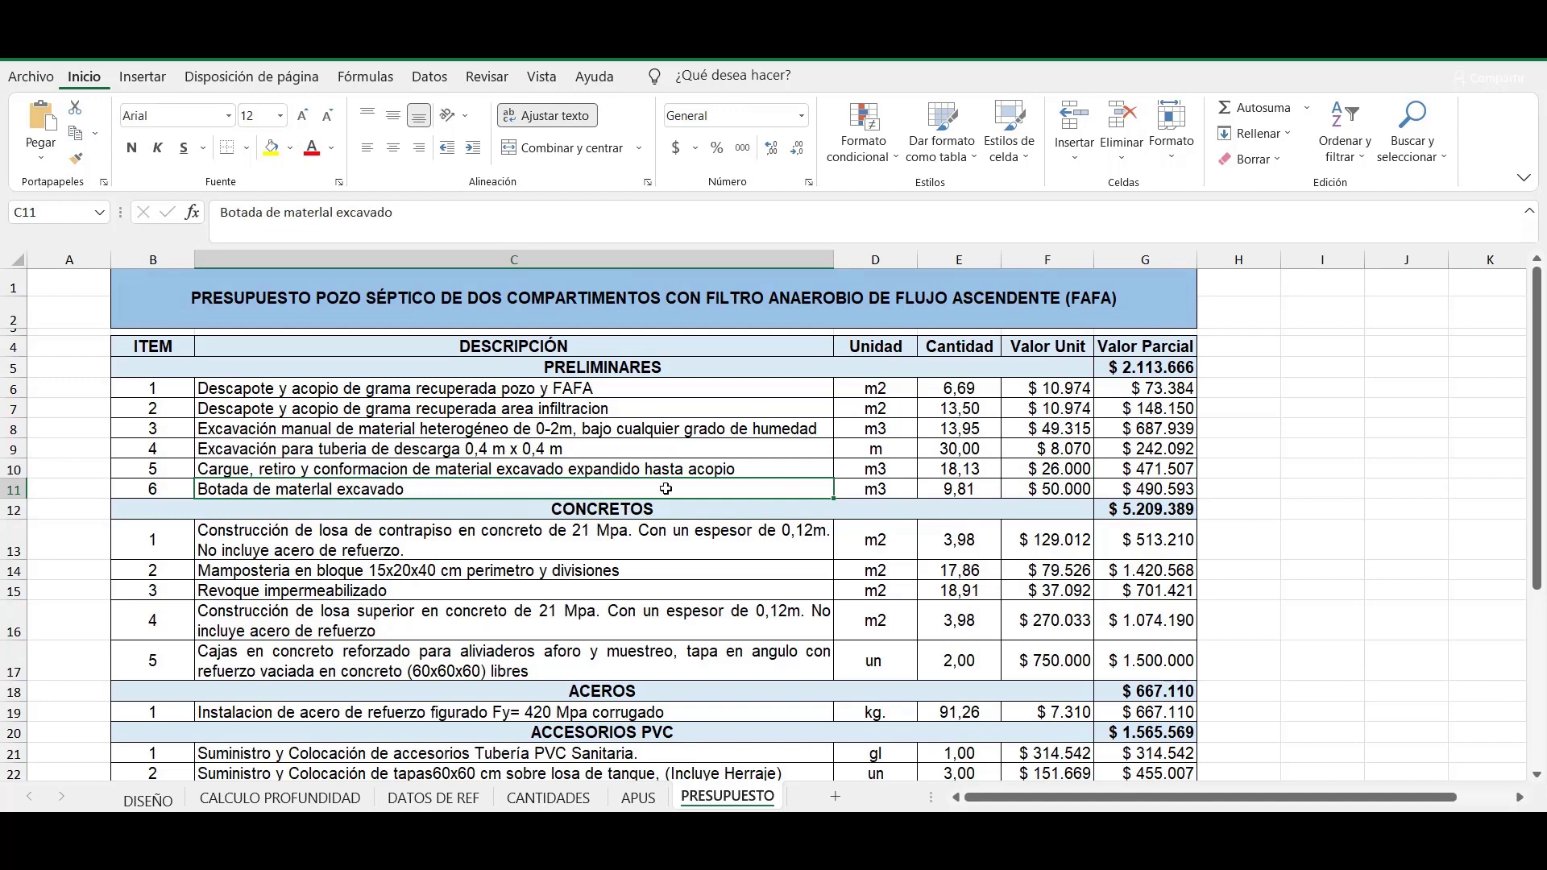
left_click(900, 485)
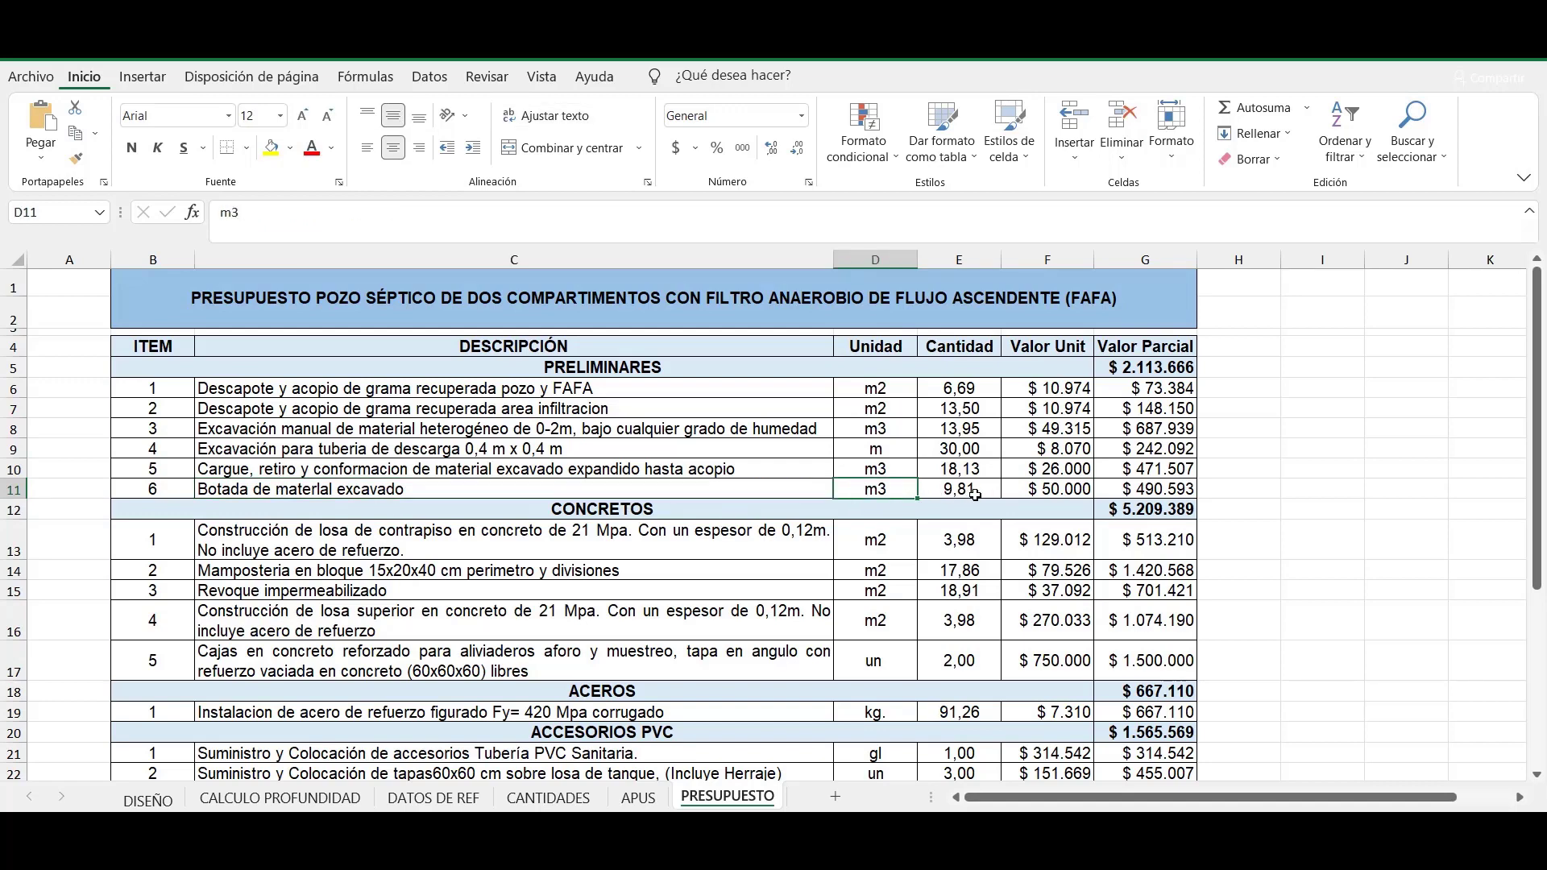
left_click(967, 493)
left_click(370, 235)
key("BackSpace")
type("3")
scroll(835, 582, "down", 5)
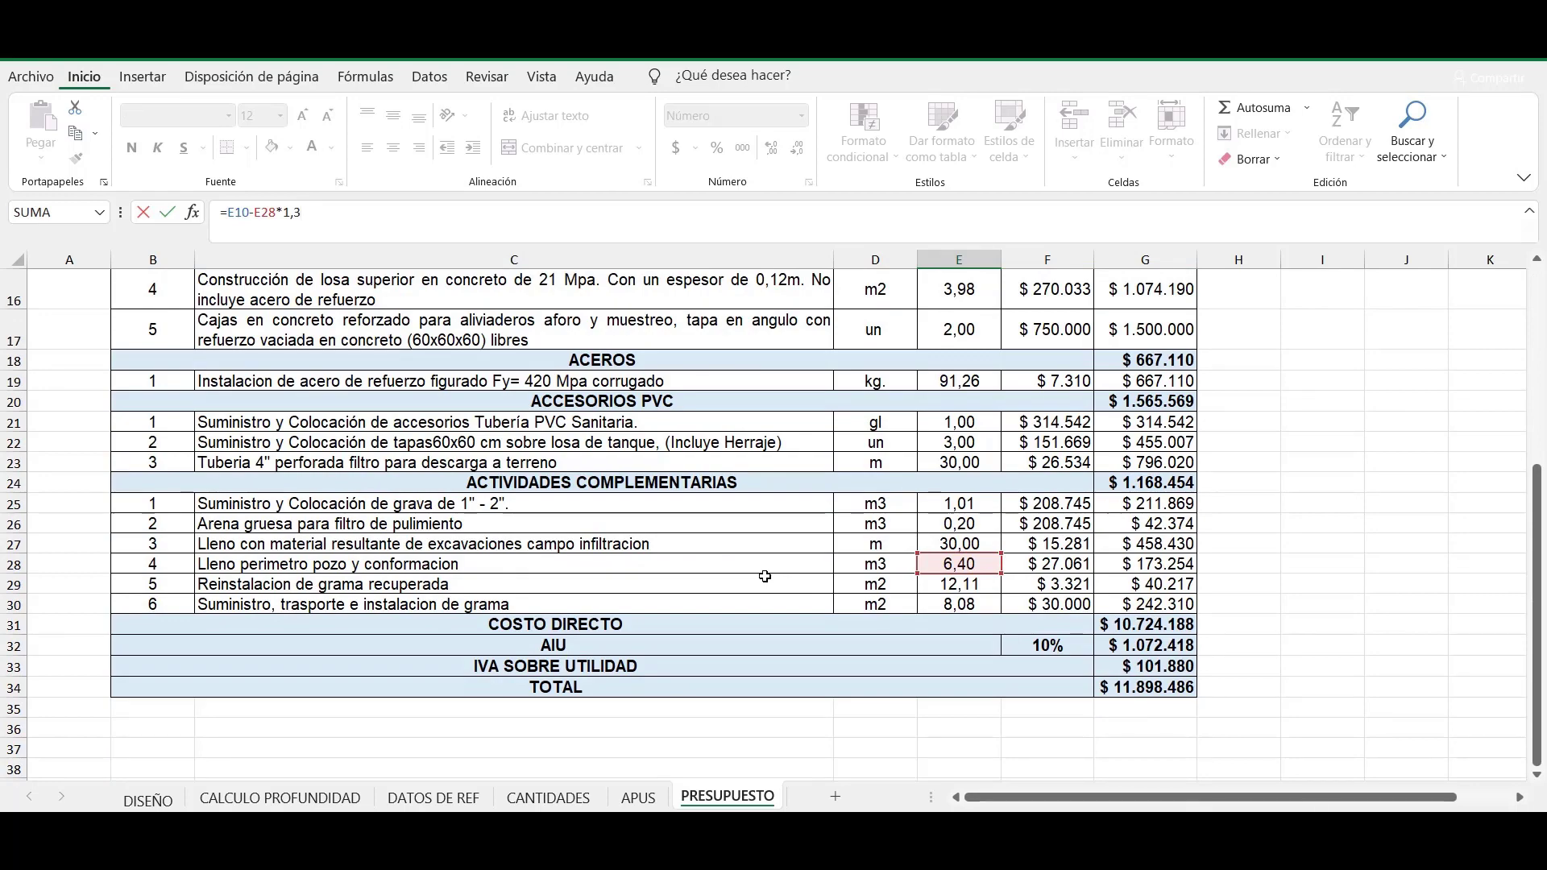
scroll(962, 645, "up", 5)
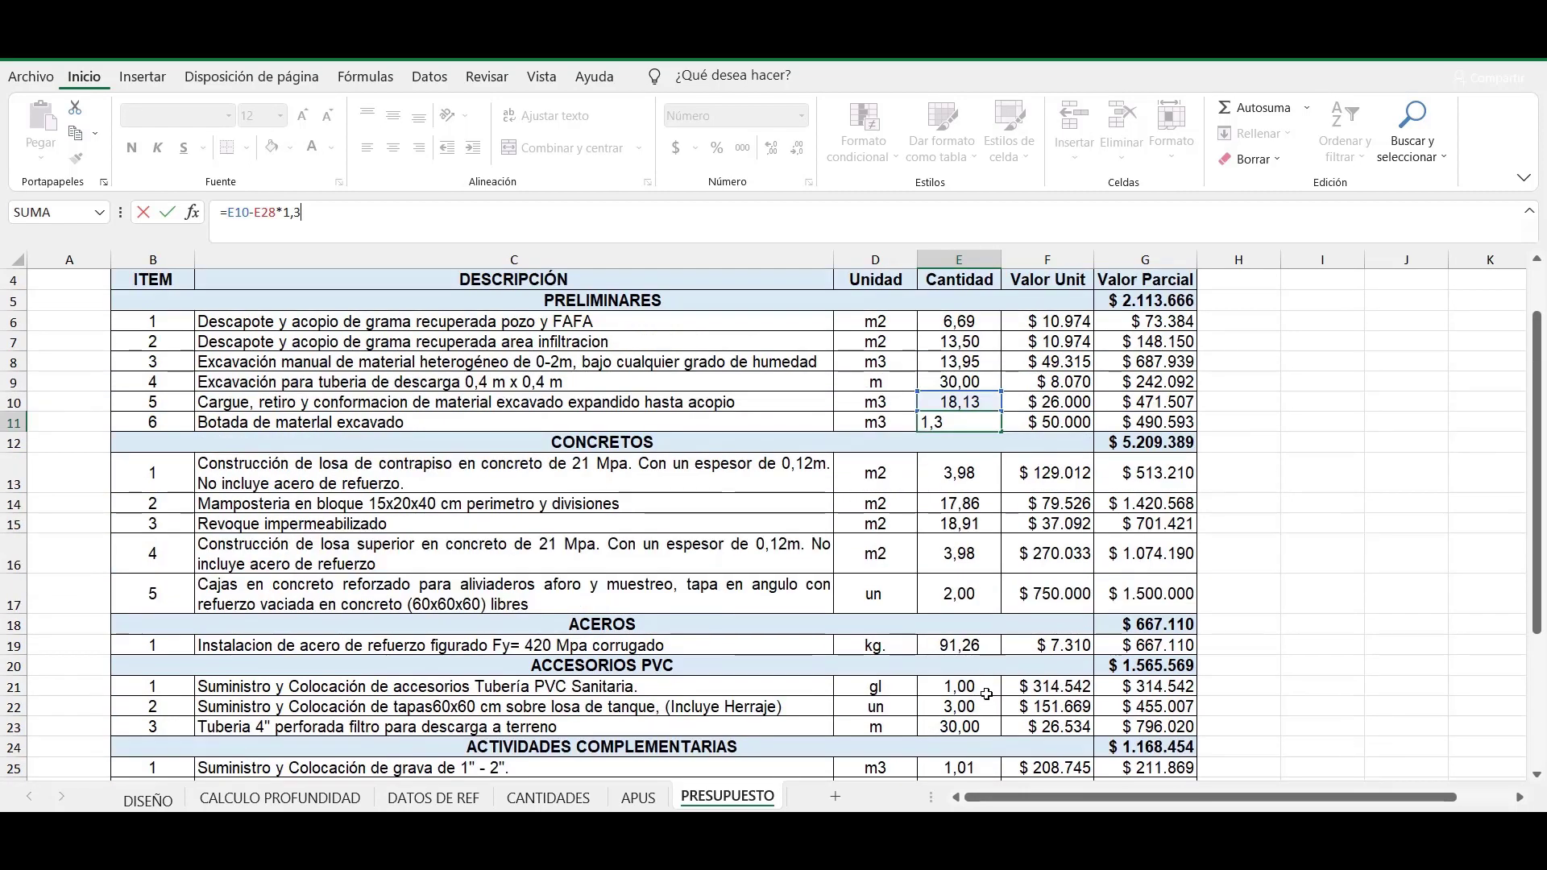
key("ctrl+Return")
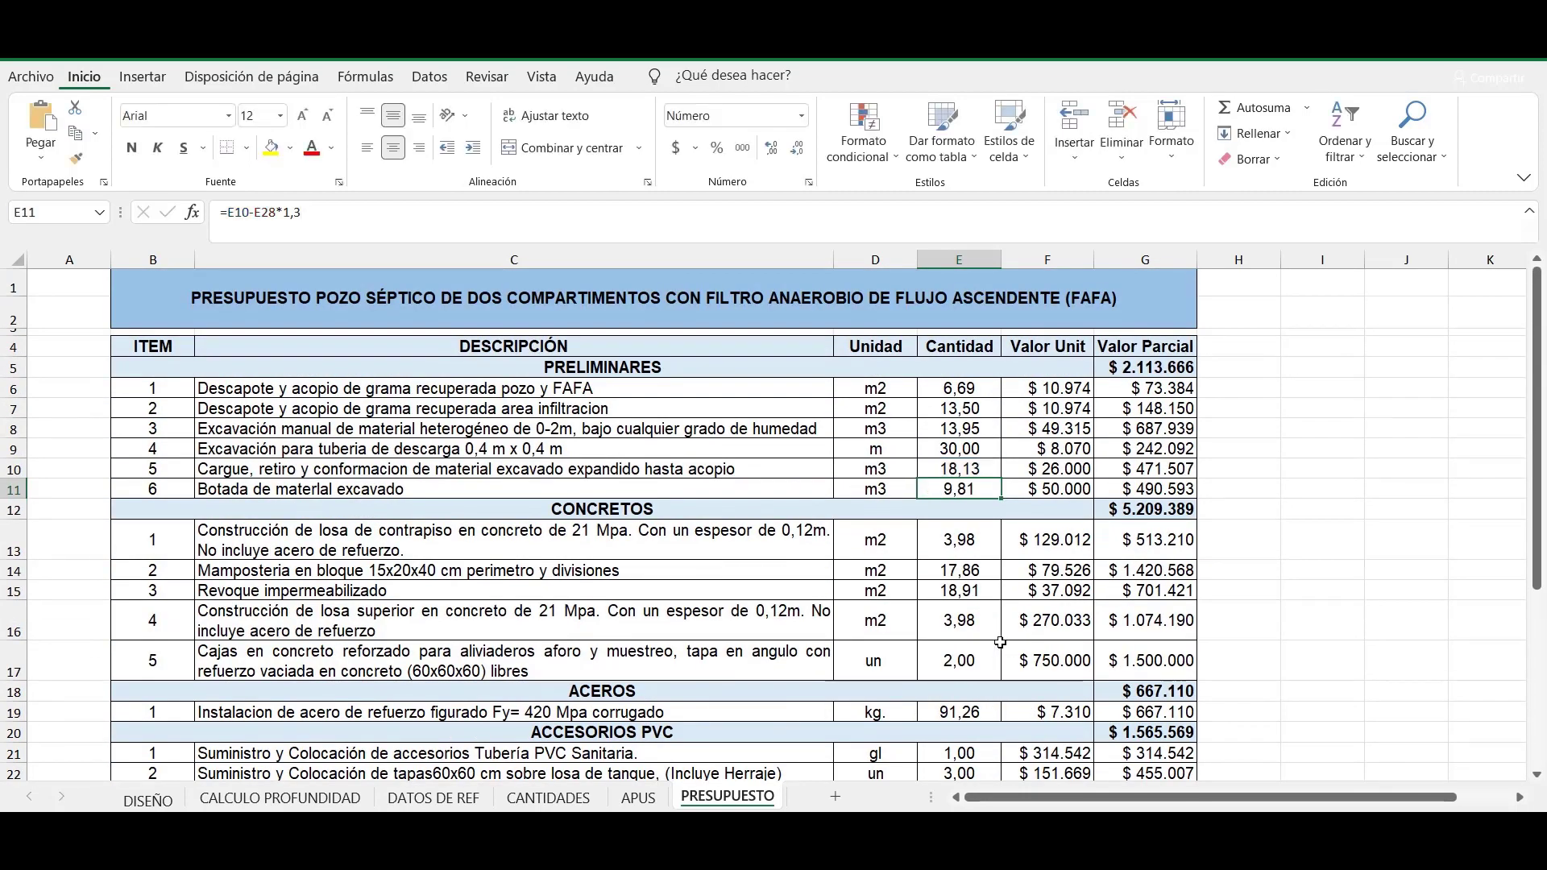
left_click(1071, 489)
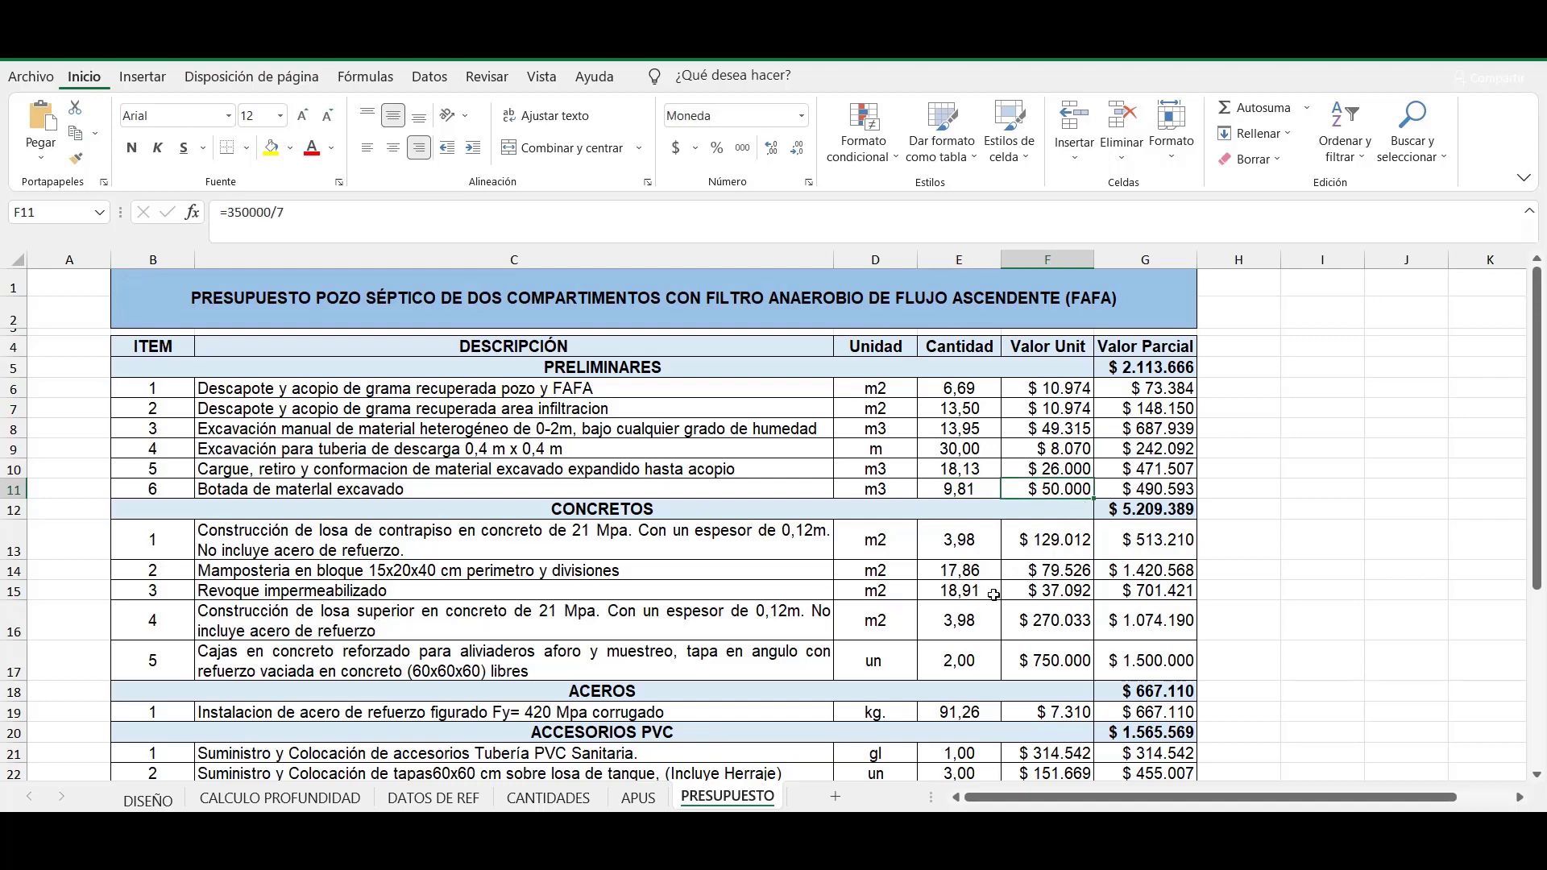
Inspect the CONCRETOS heading and the item number, description, quantity and unit value of its first item in row 13.
left_click(619, 507)
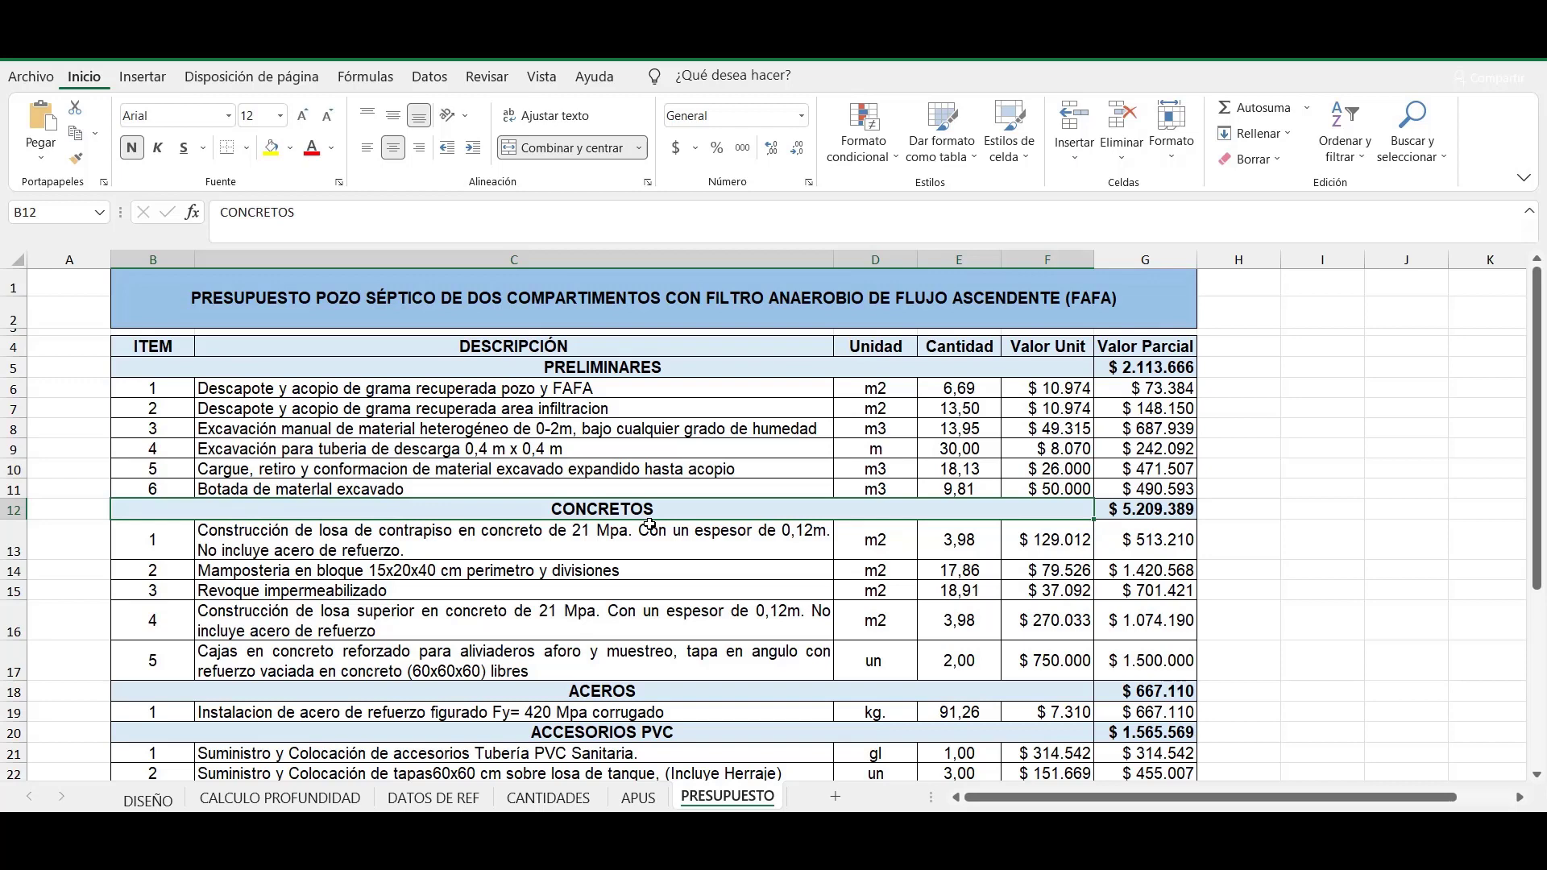
left_click(170, 551)
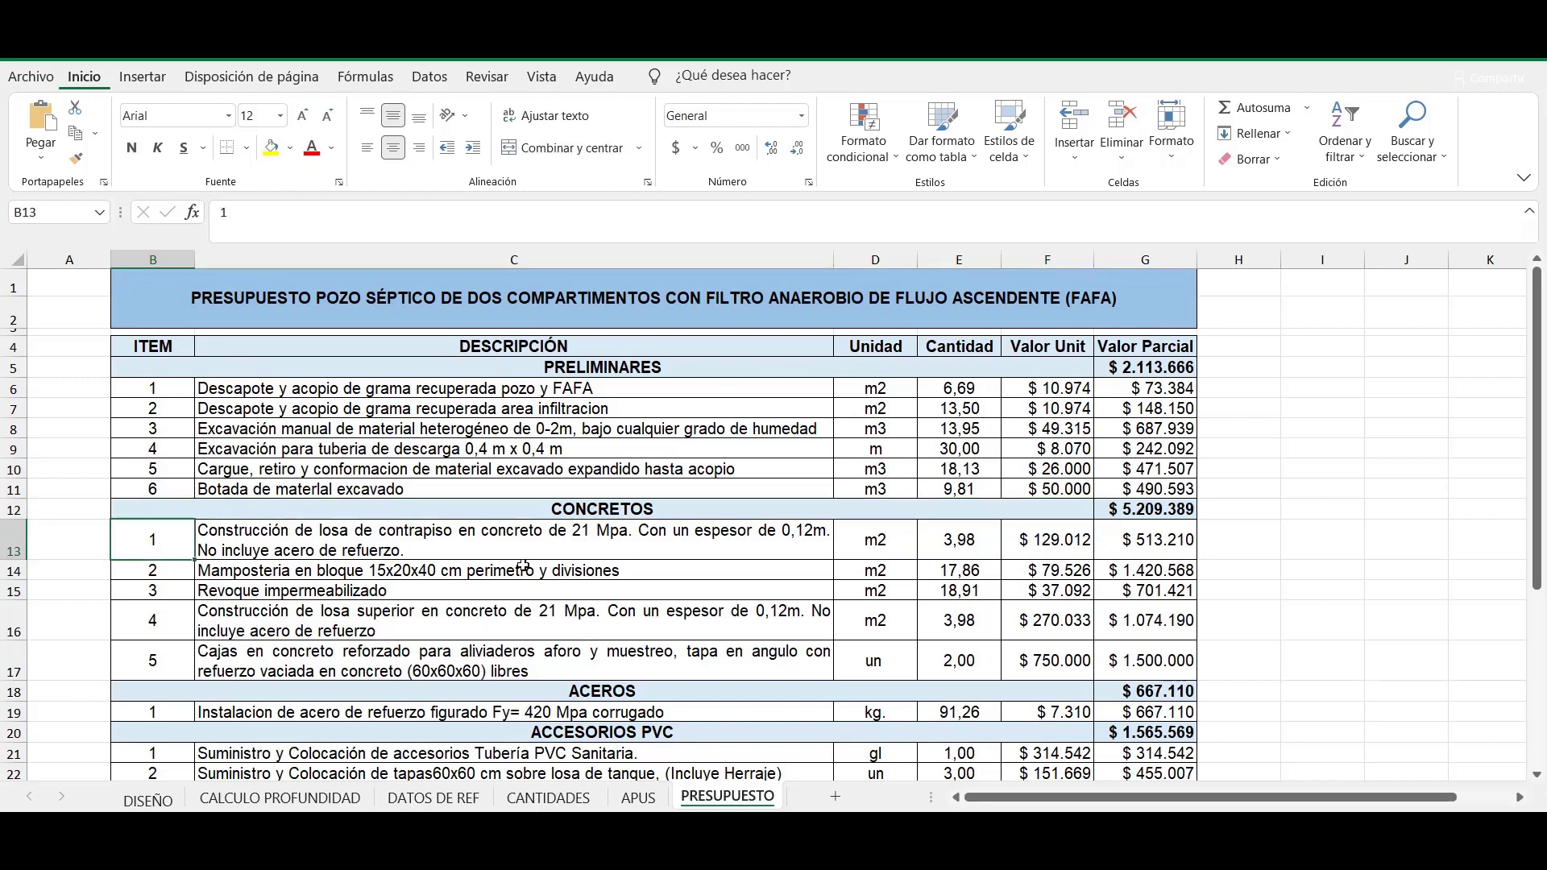
left_click(576, 545)
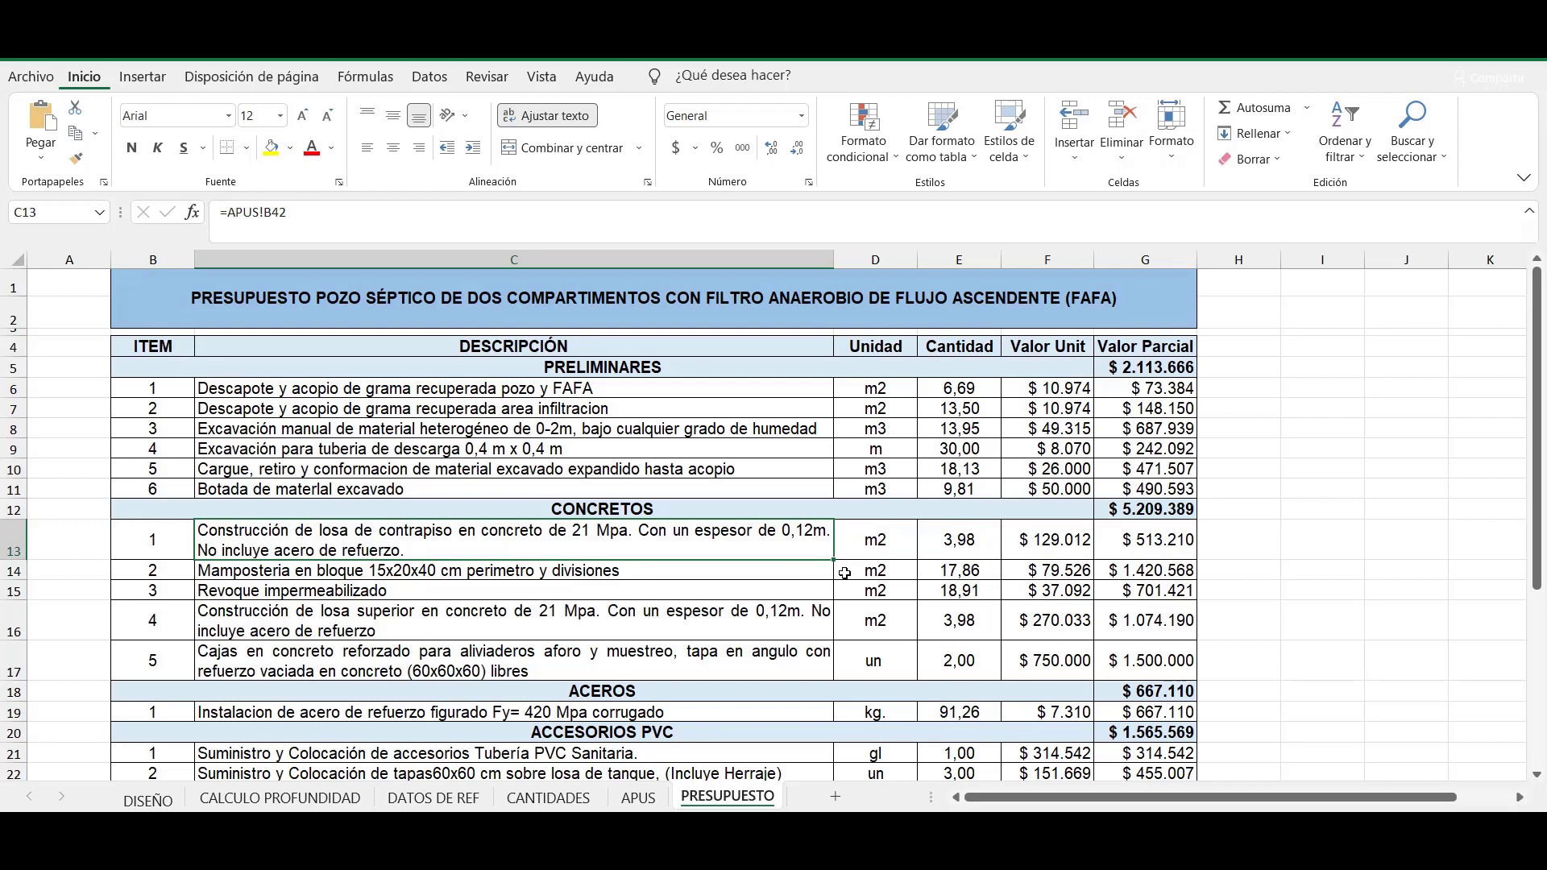
left_click(991, 544)
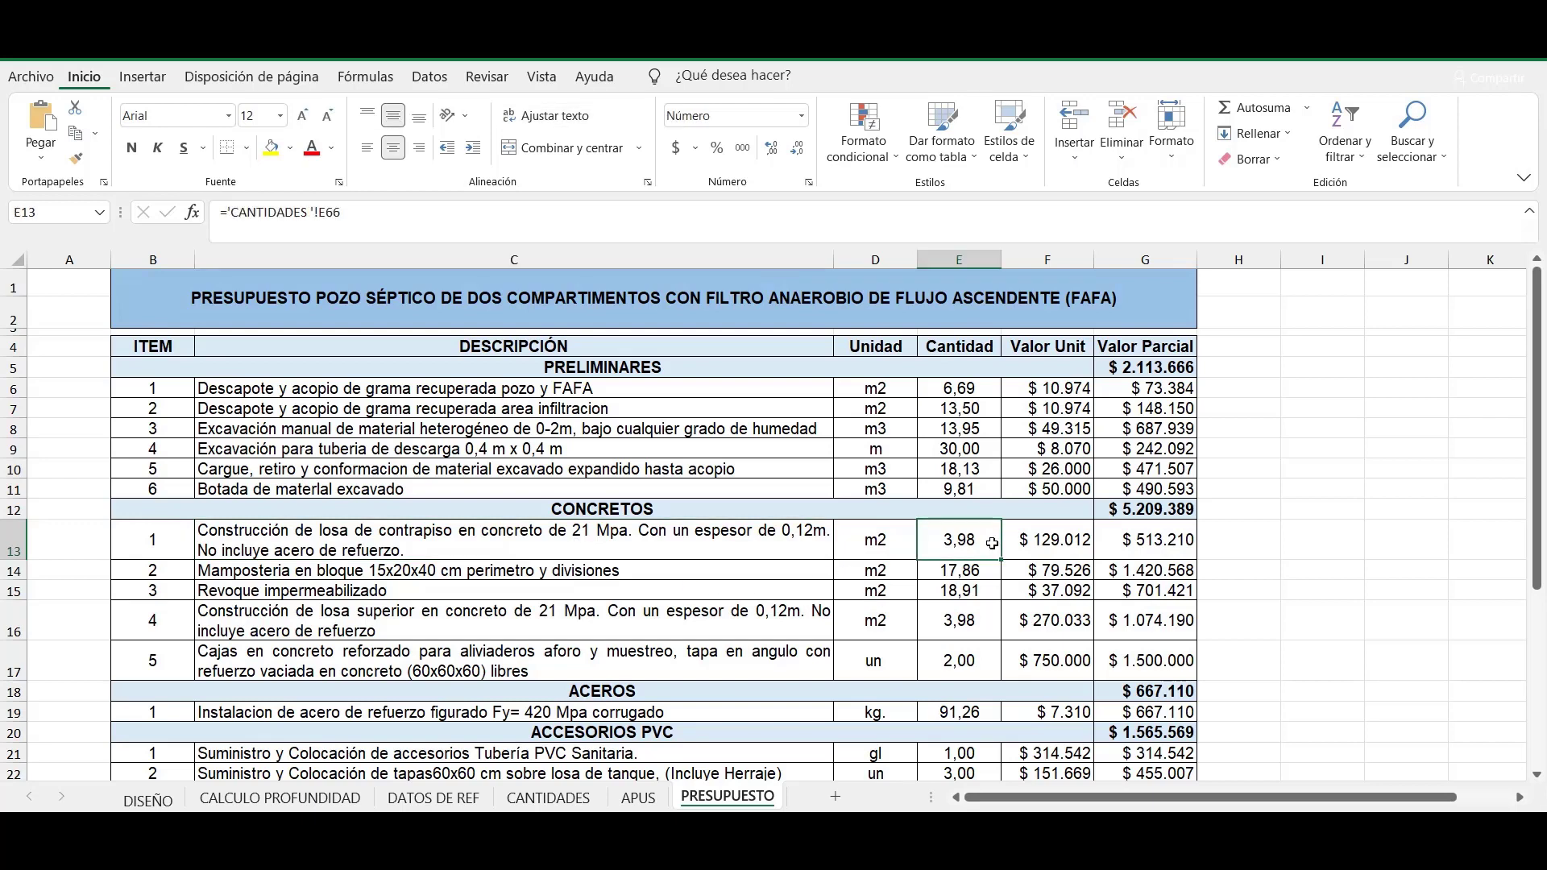
left_click(1013, 556)
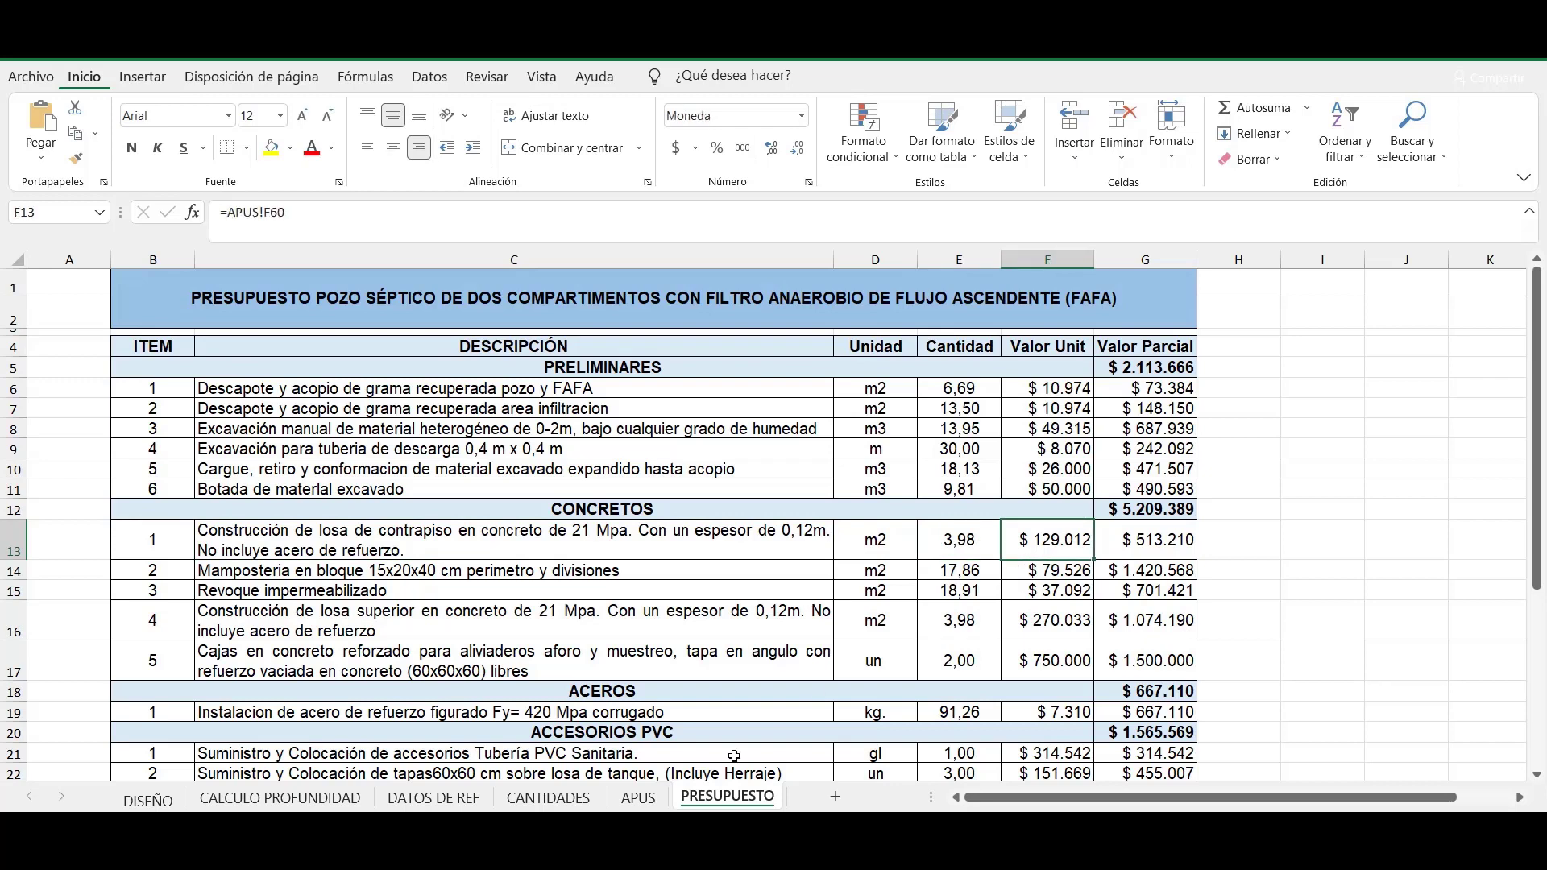
Trace the block masonry quantity in E14 to its source total on the CANTIDADES sheet, and return to the budget.
scroll(696, 719, "down", 1)
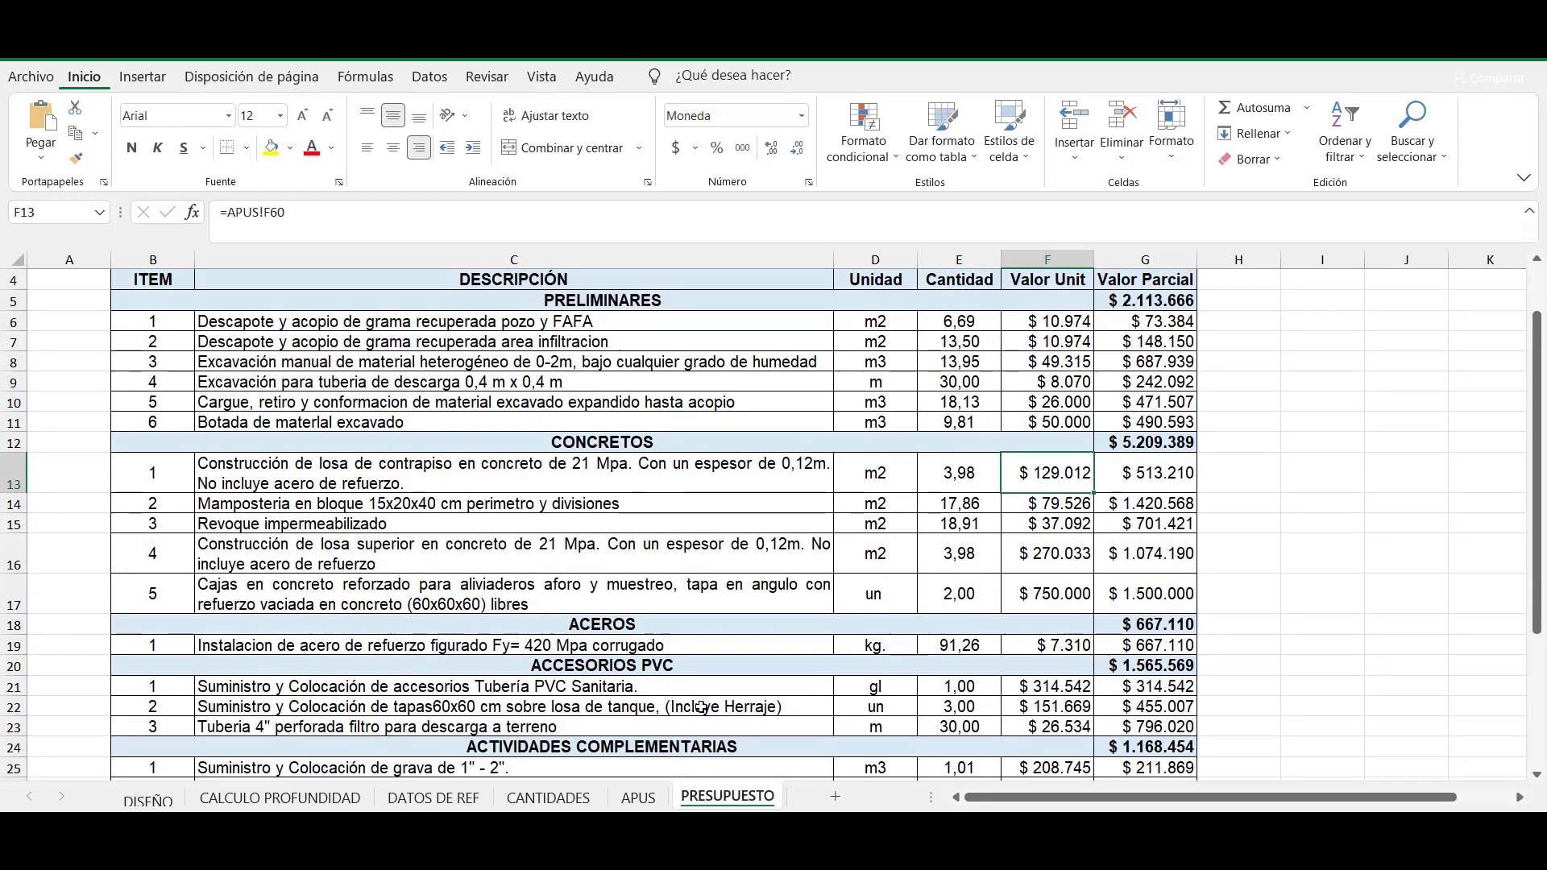
left_click(705, 501)
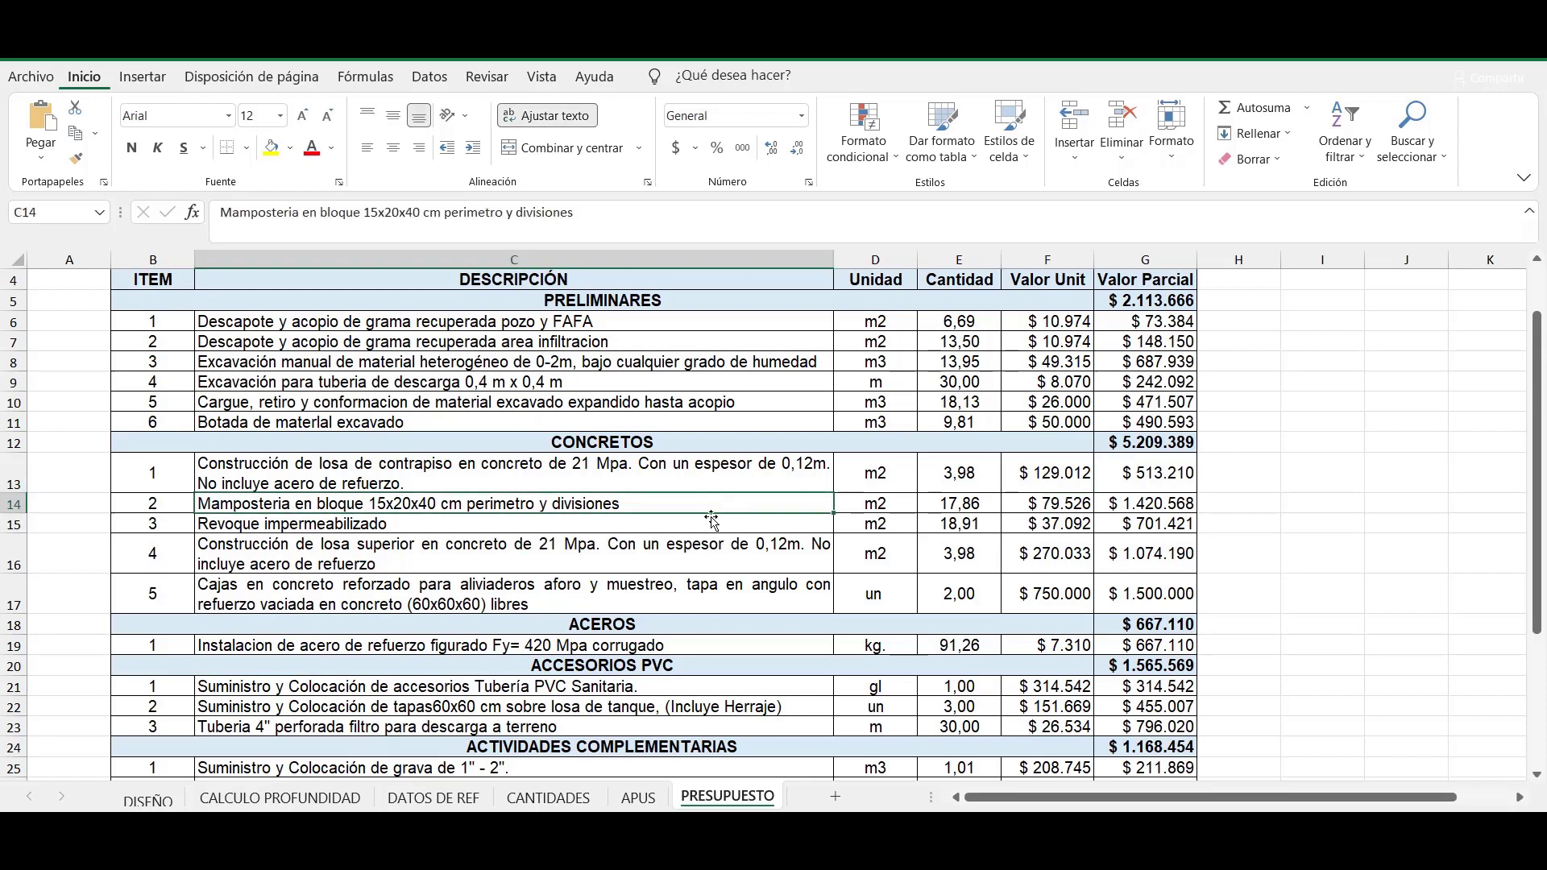
left_click(873, 506)
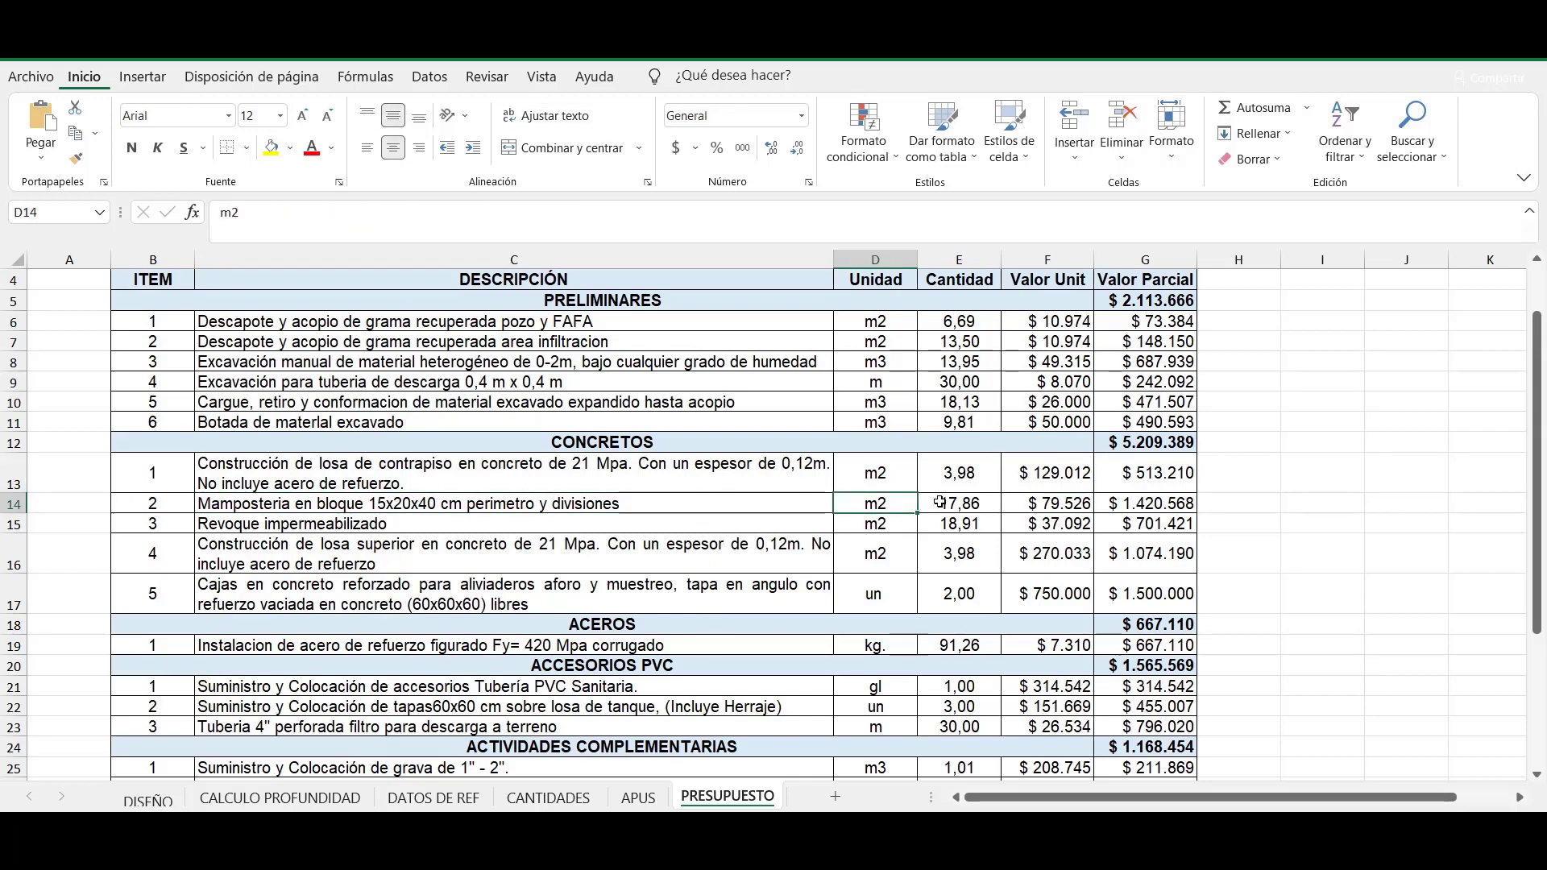
left_click(940, 501)
left_click(549, 797)
scroll(690, 701, "down", 10)
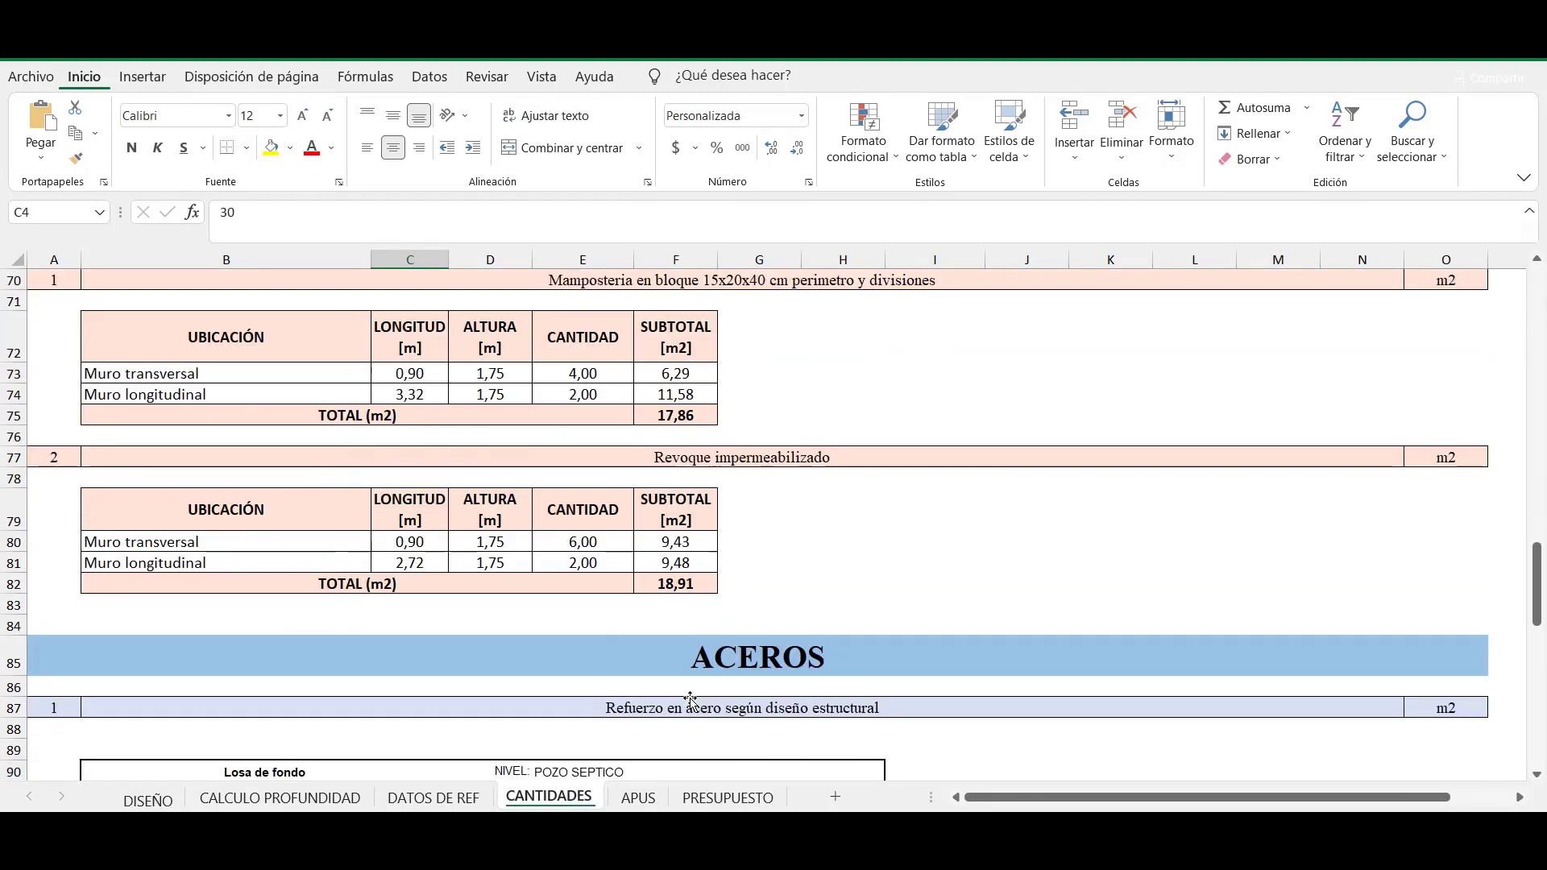
left_click(676, 414)
left_click(727, 797)
Trace the block masonry unit value in F14 to its source total on the APUS sheet, and return to the budget.
left_click(1050, 506)
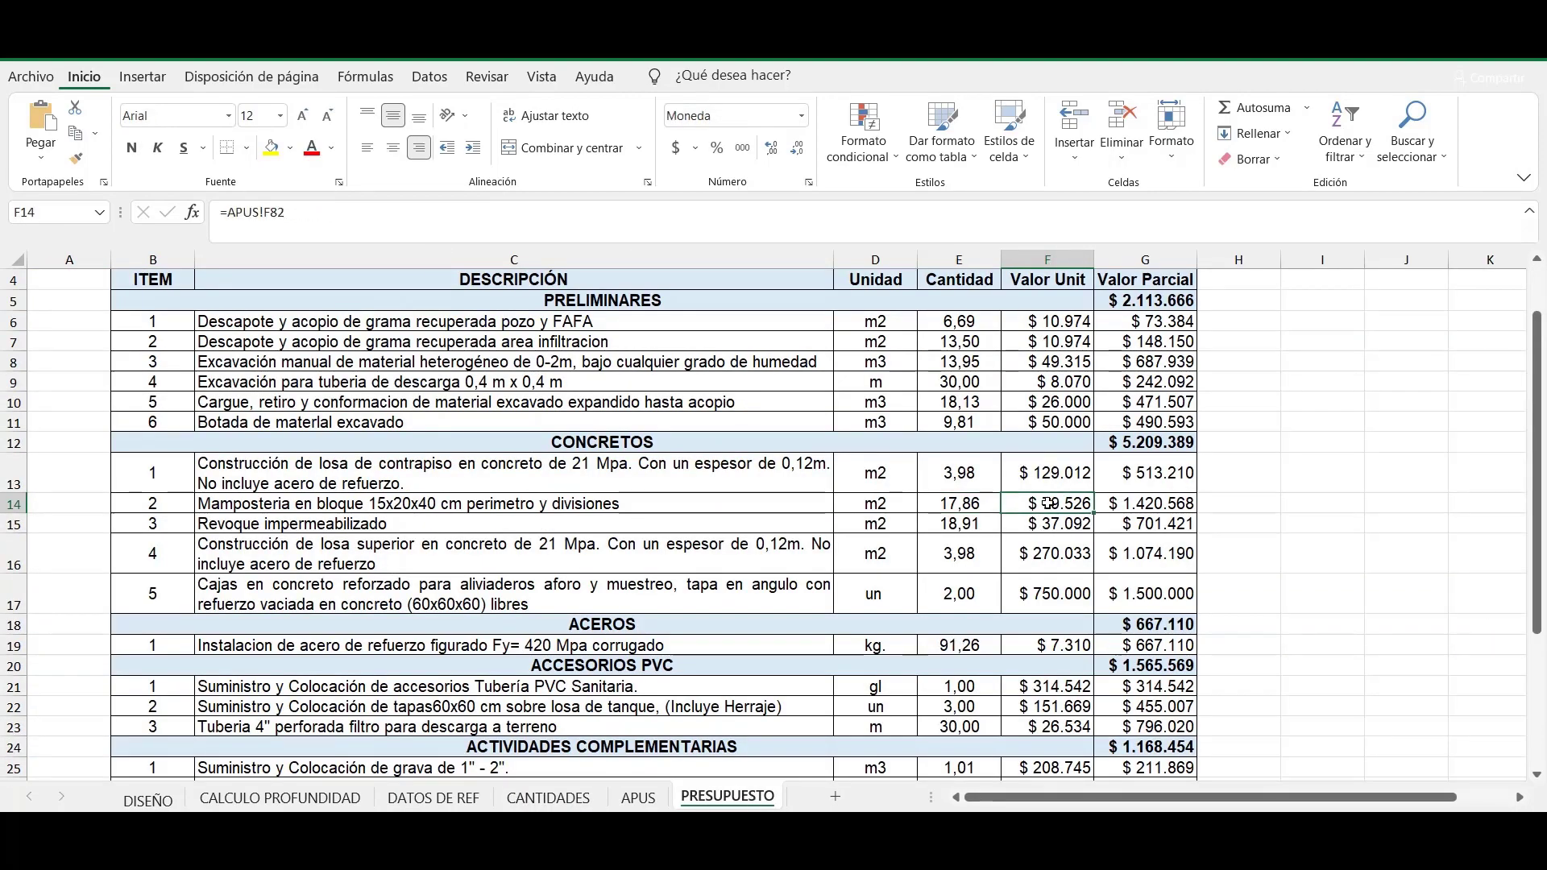
key("ctrl+Page_Up")
scroll(939, 617, "down", 12)
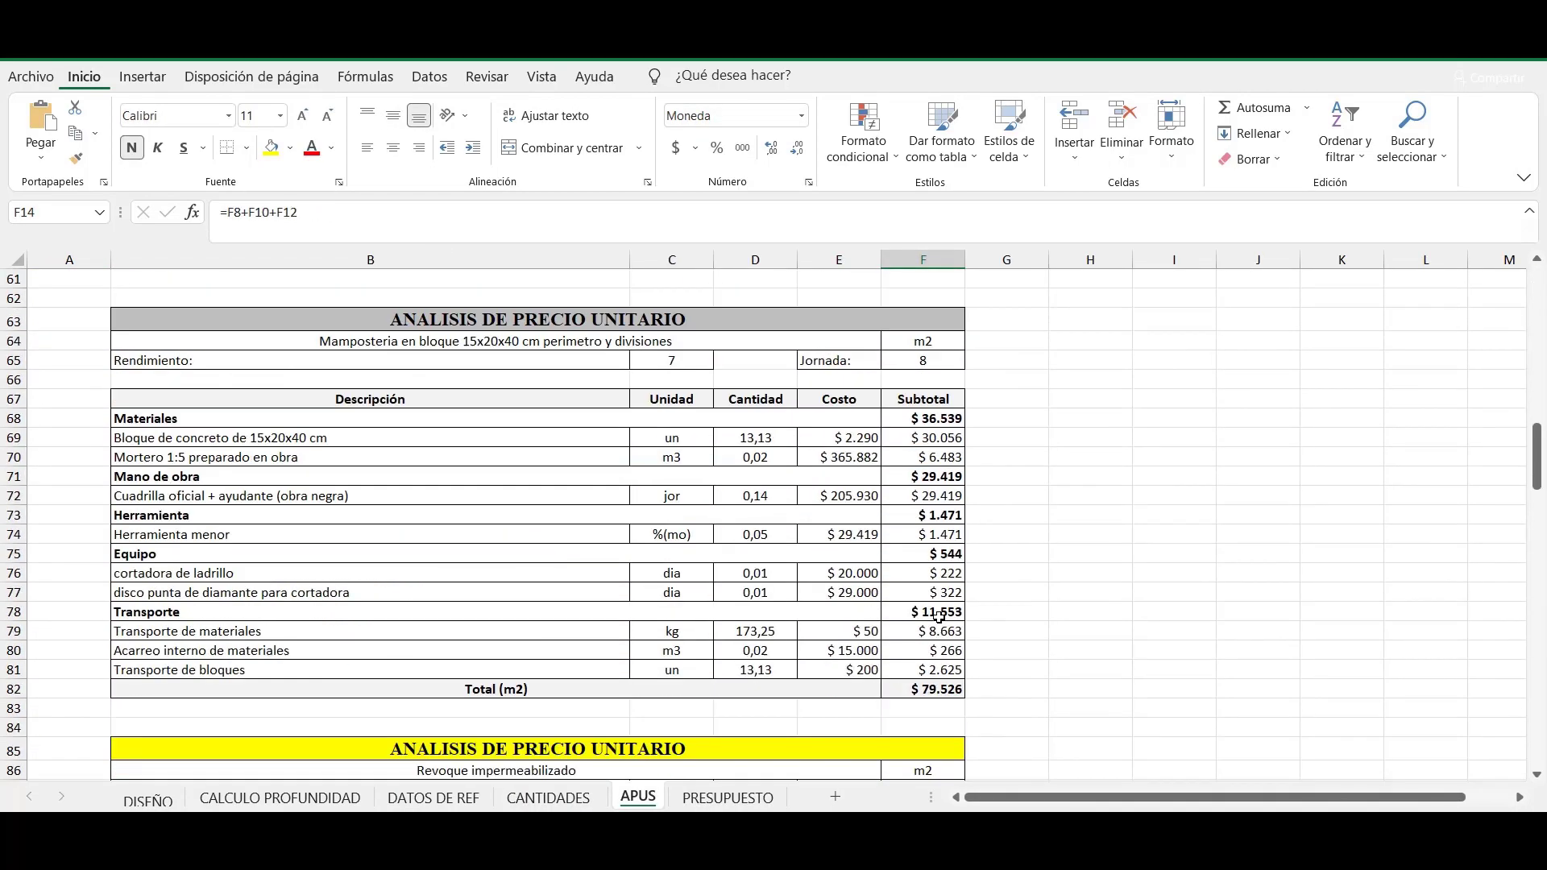
left_click(957, 689)
left_click(733, 799)
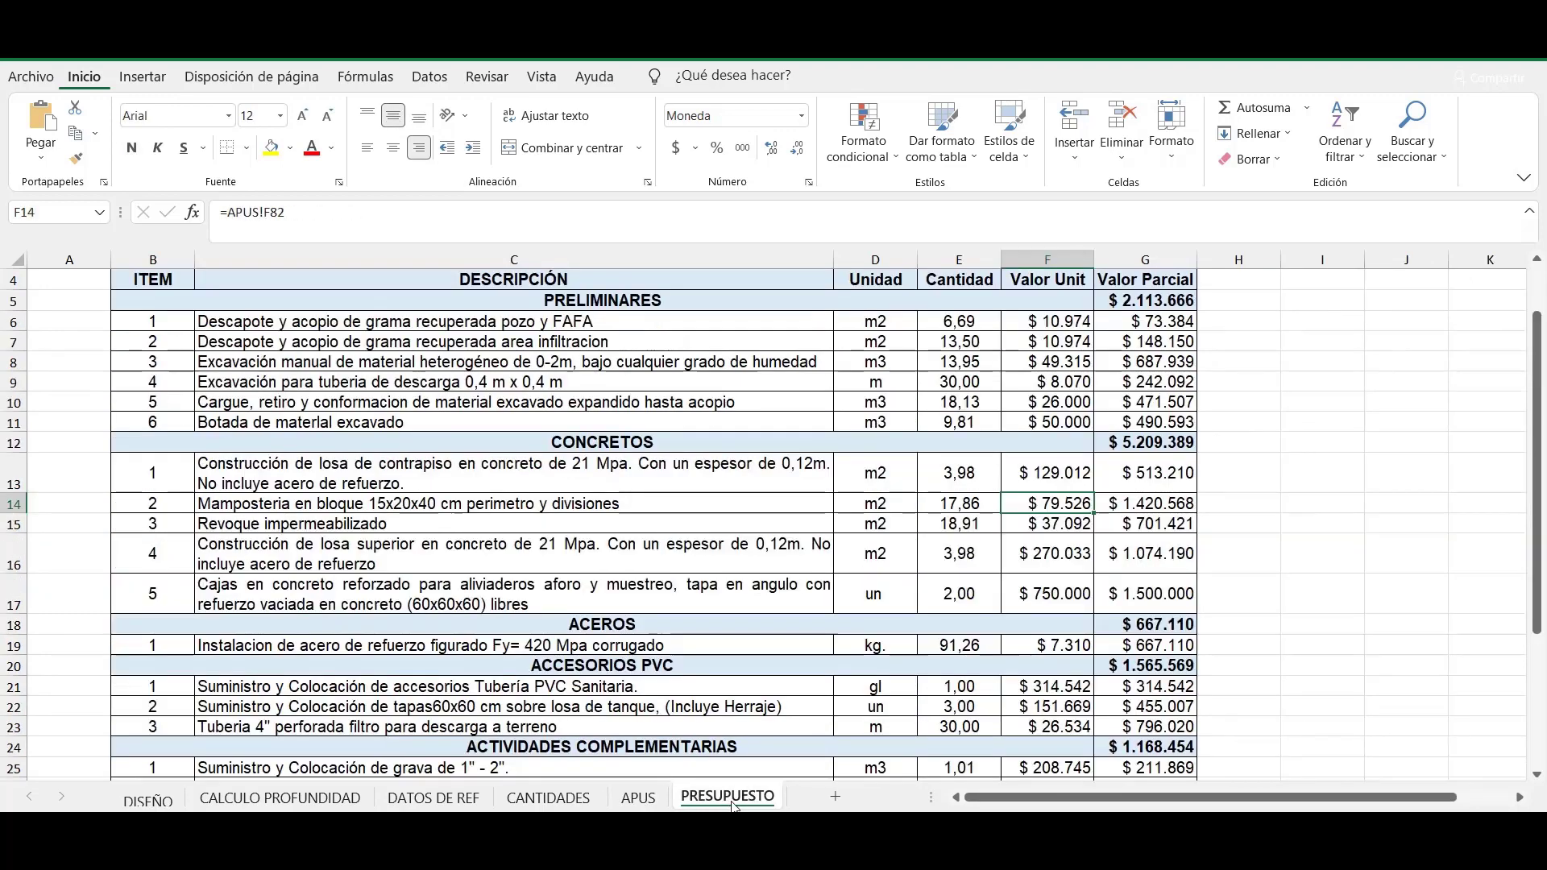
Inspect the description, unit, quantity and unit value cells of the waterproof plaster item in row 15.
left_click(765, 526)
left_click(898, 523)
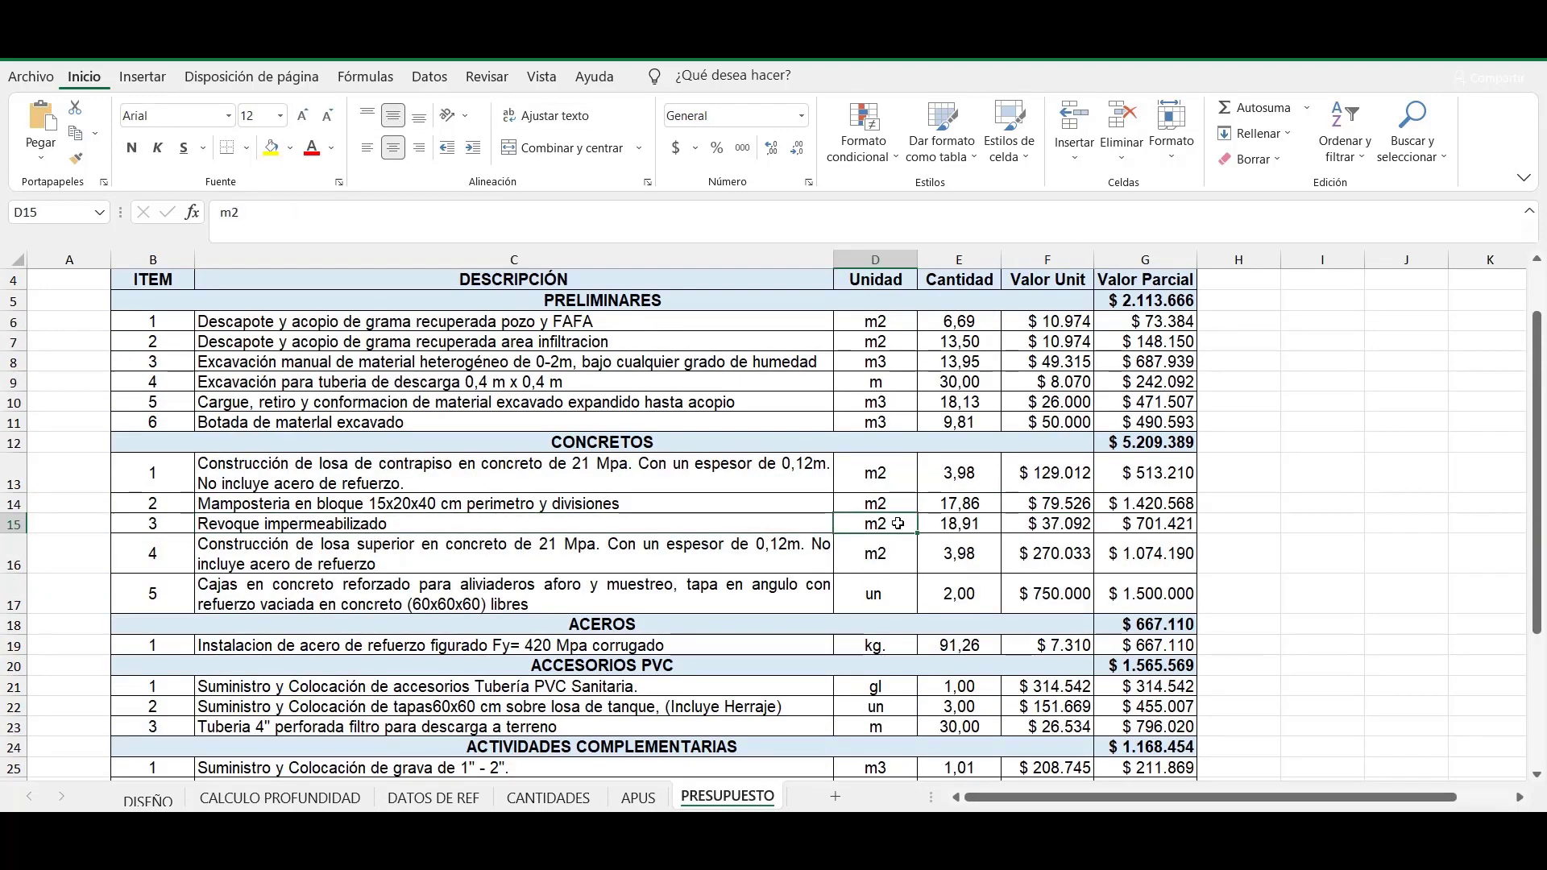
left_click(981, 525)
left_click(1031, 523)
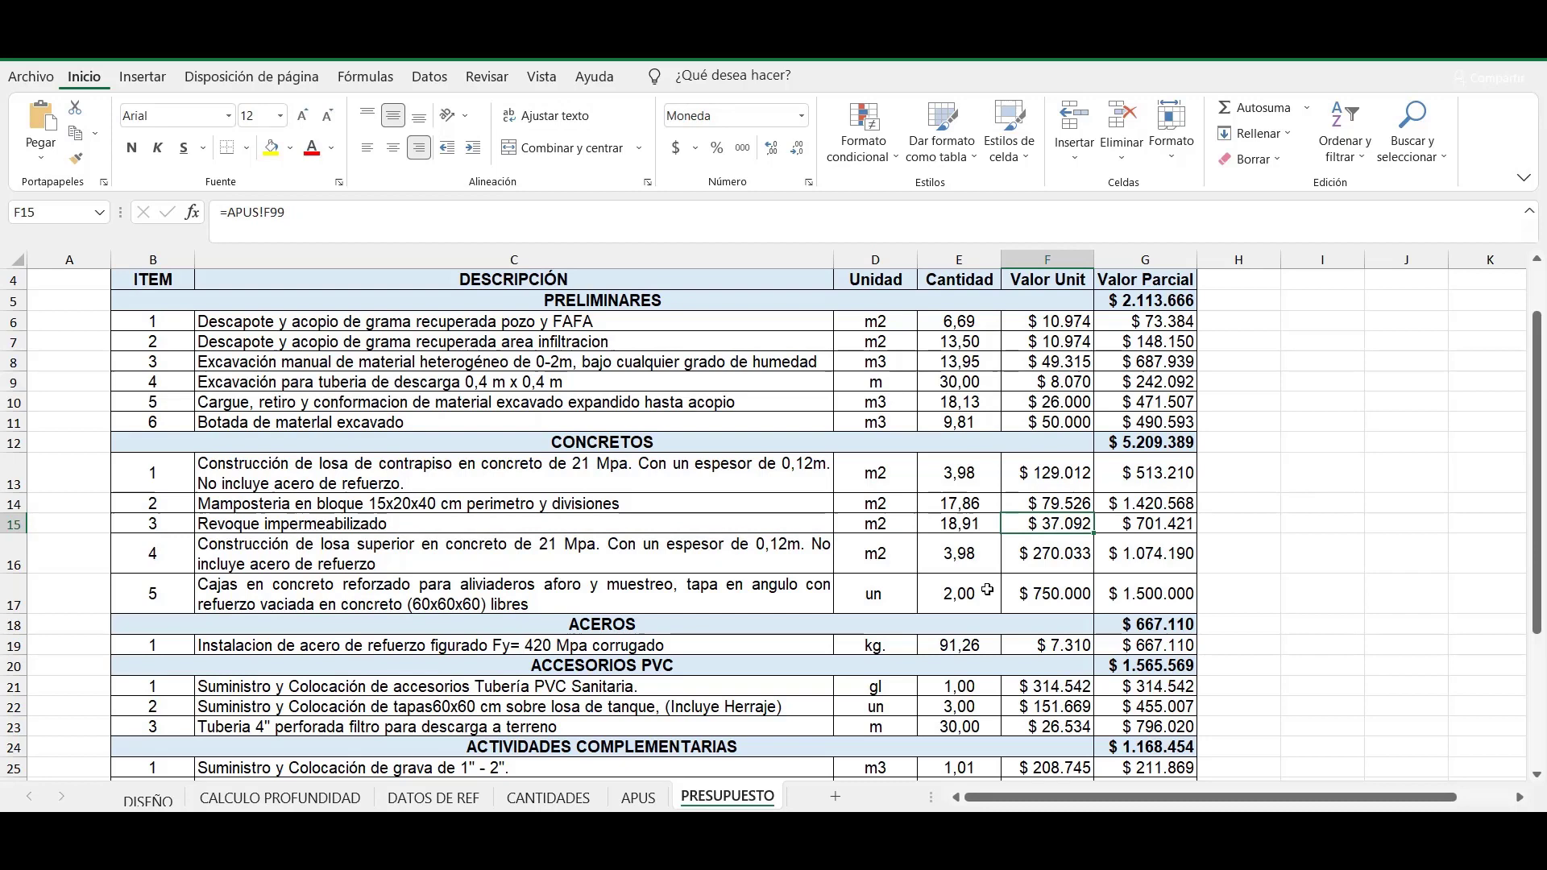
Inspect the upper slab item's description, quantity and unit value in row 16, comparing its quantity source with the subfloor slab's in E13.
left_click(470, 556)
scroll(486, 607, "down", 1)
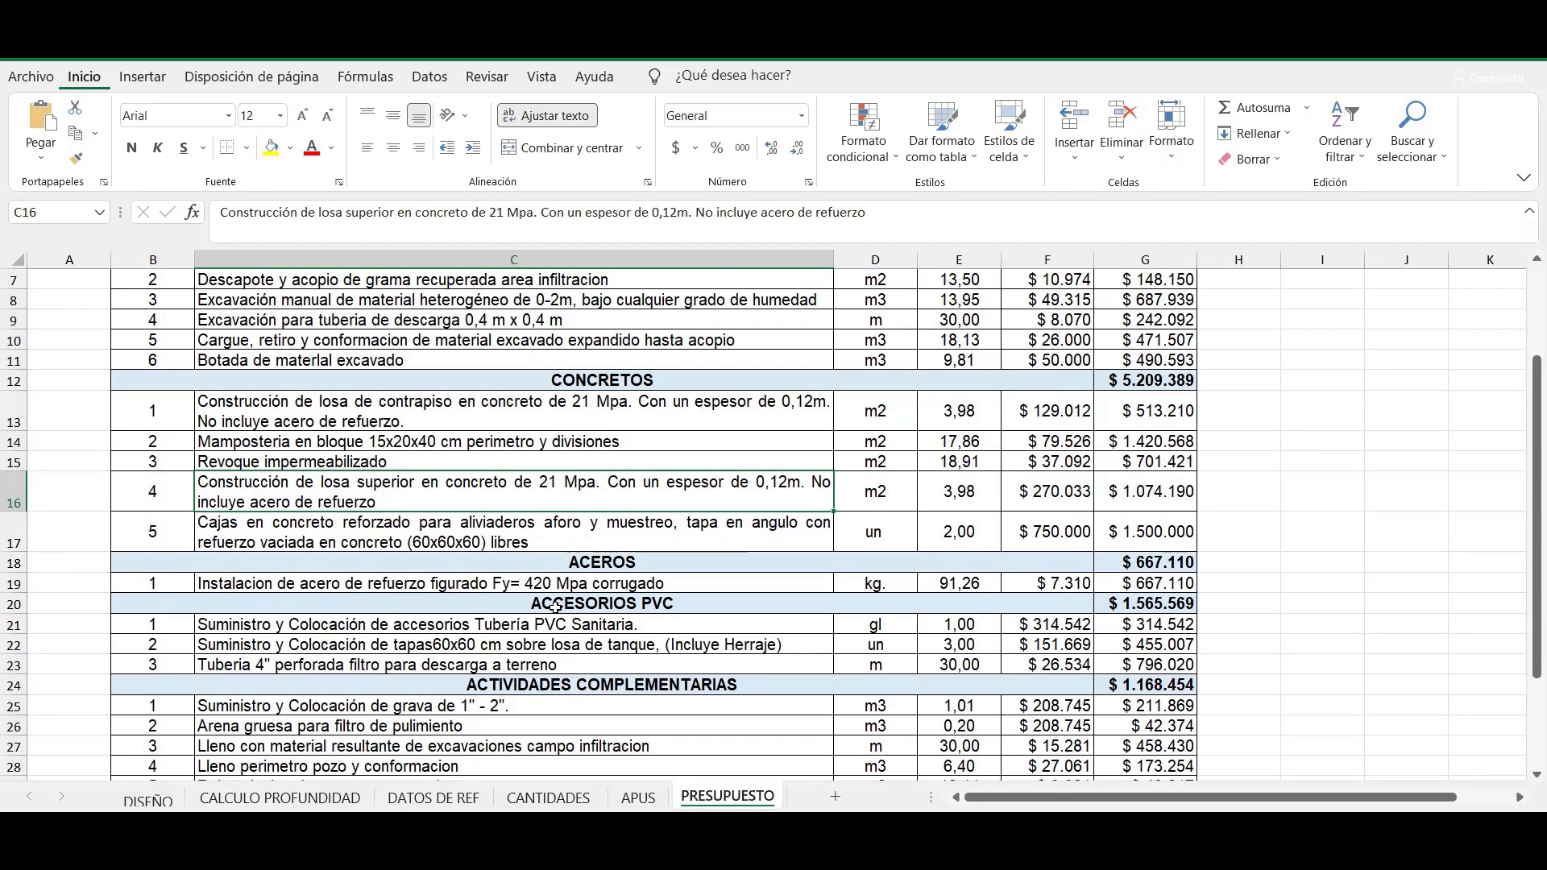
left_click(938, 493)
left_click(977, 419)
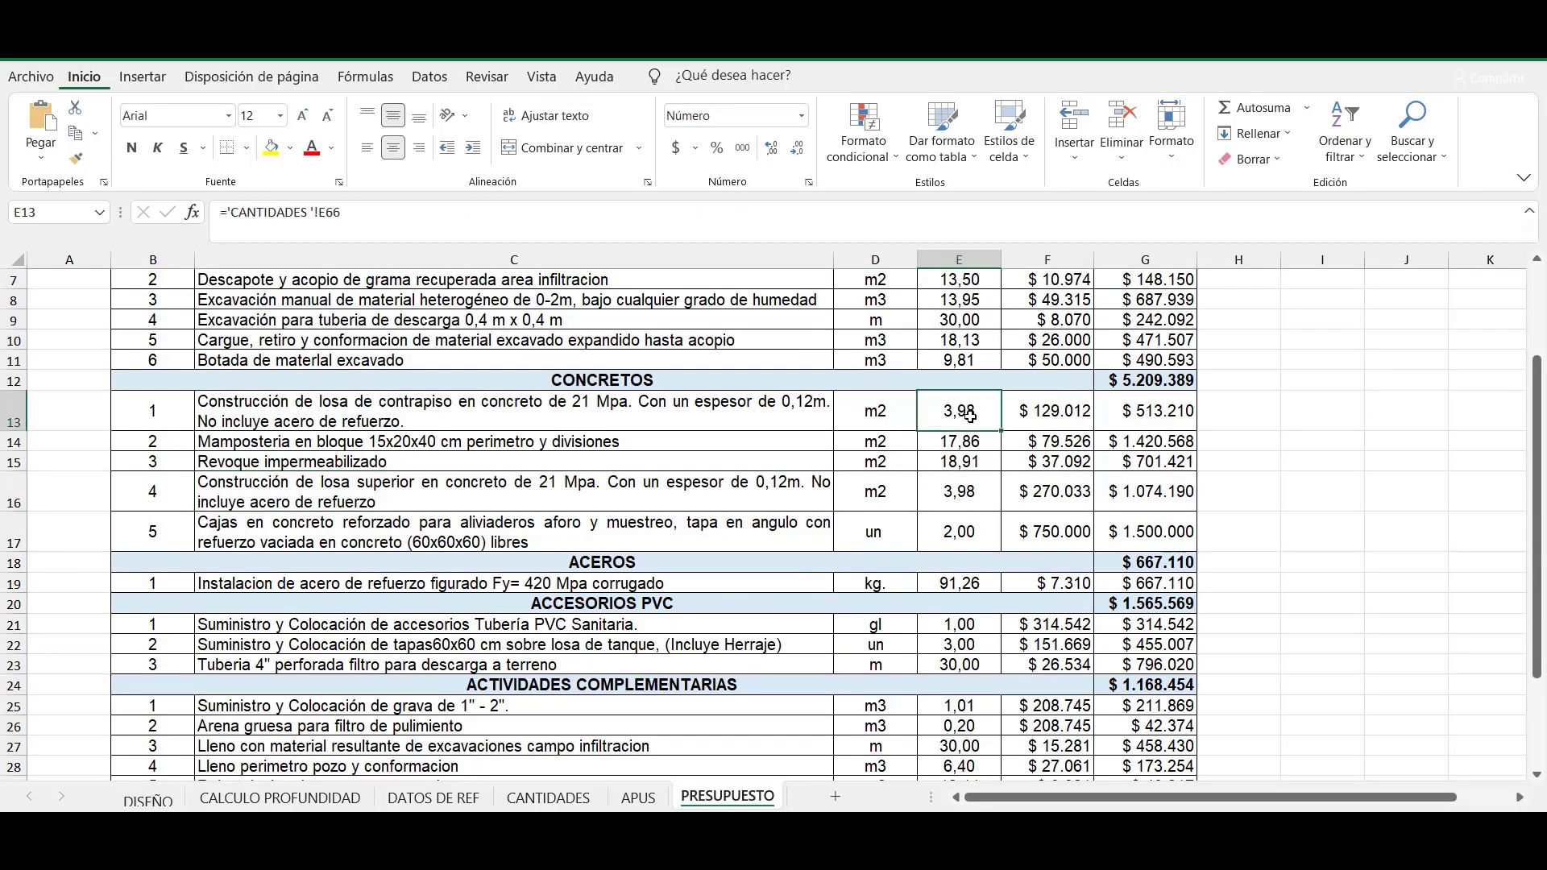
left_click(984, 498)
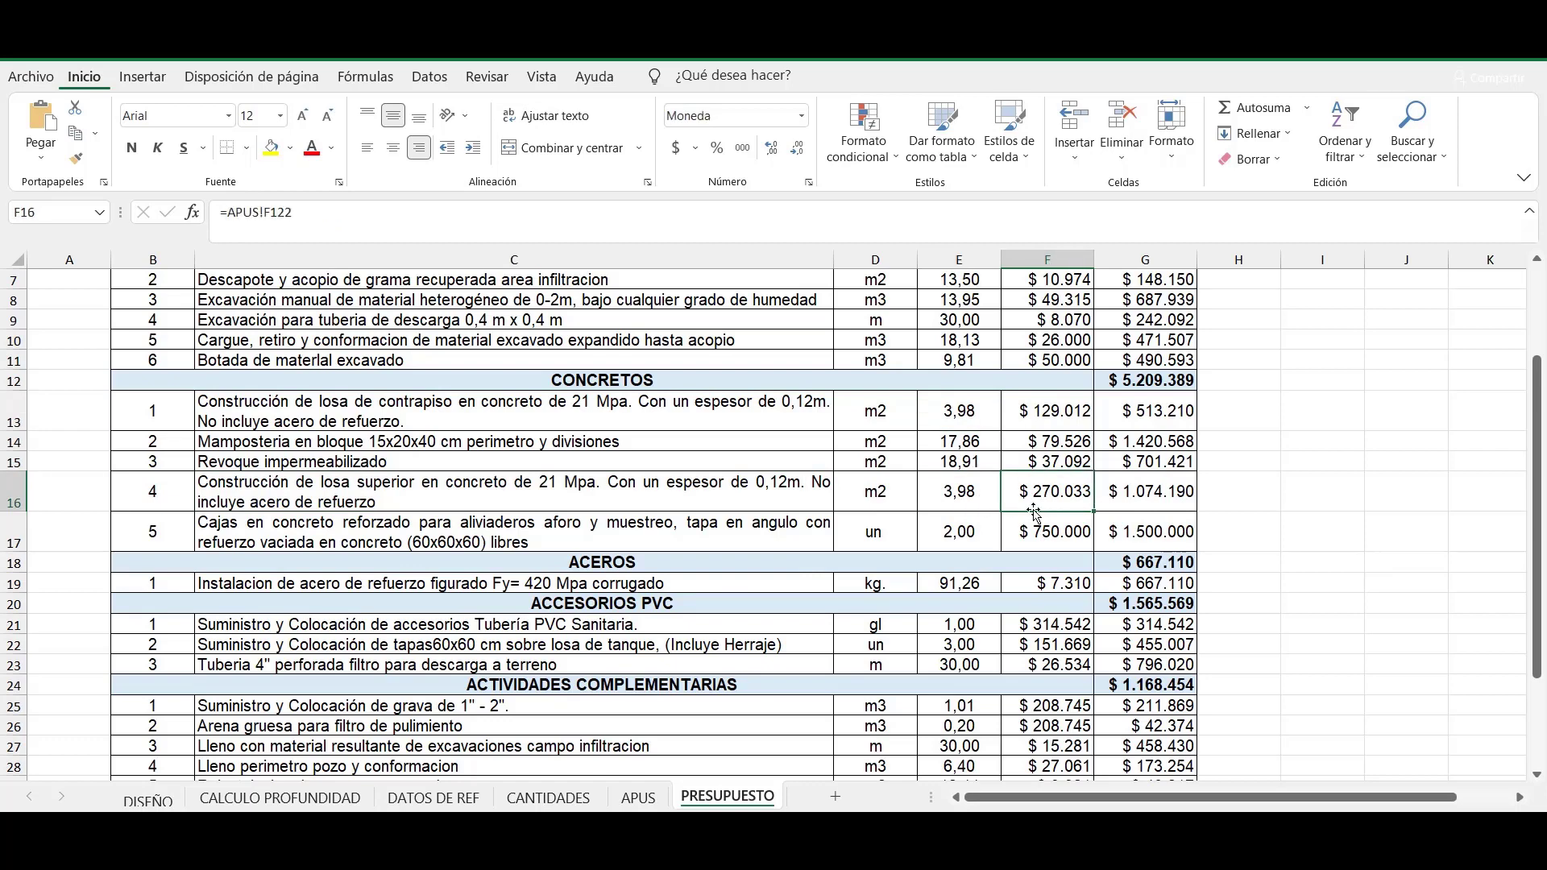
Inspect the description, quantity and unit value cells of the reinforced concrete boxes item in row 17.
left_click(244, 541)
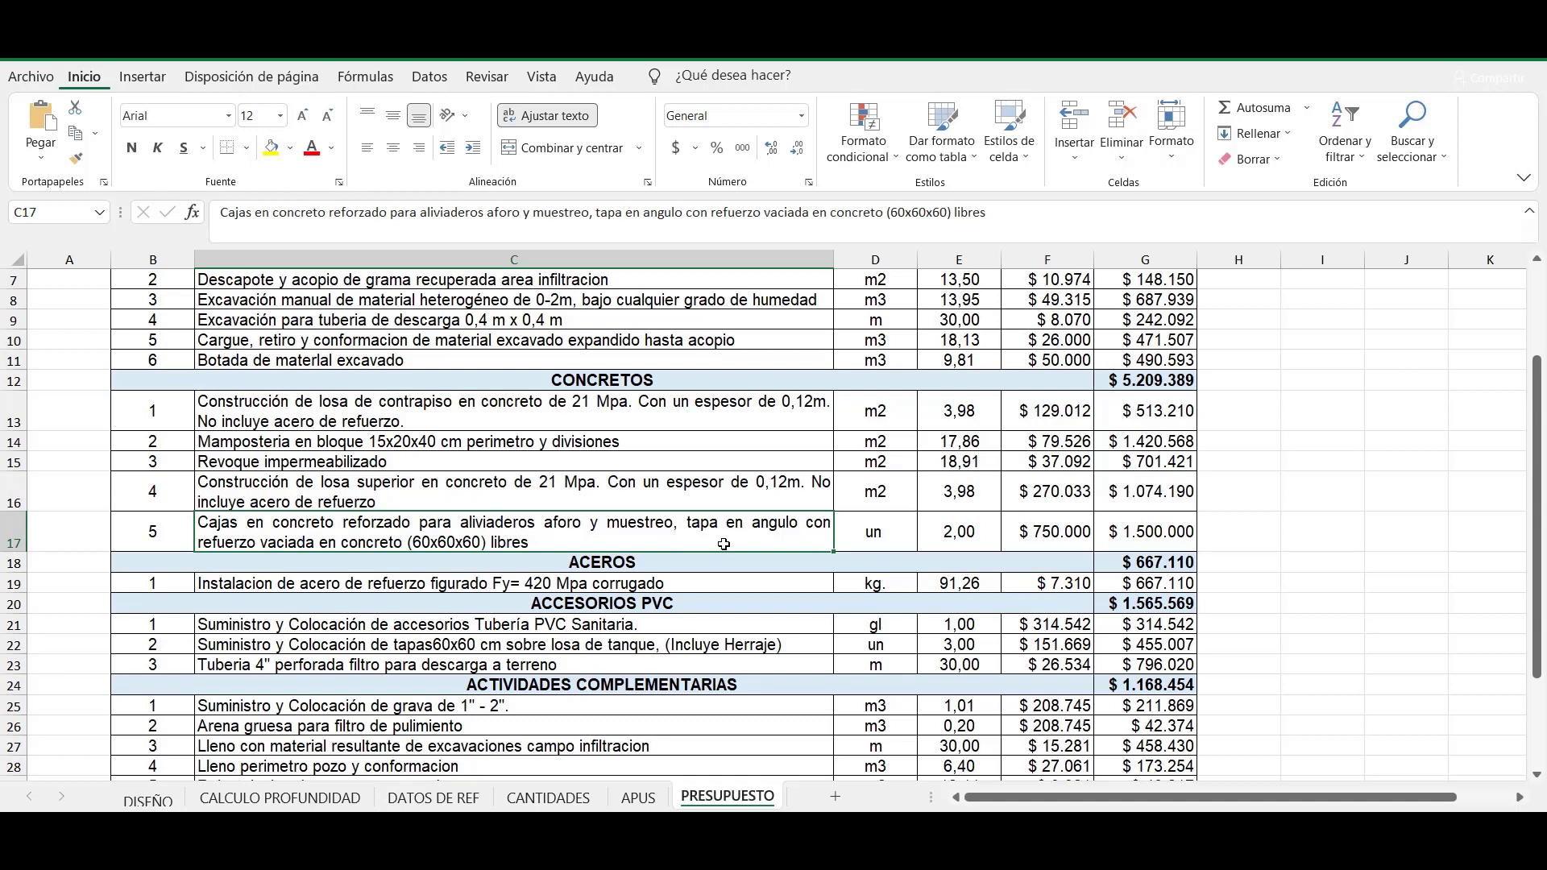
left_click(927, 533)
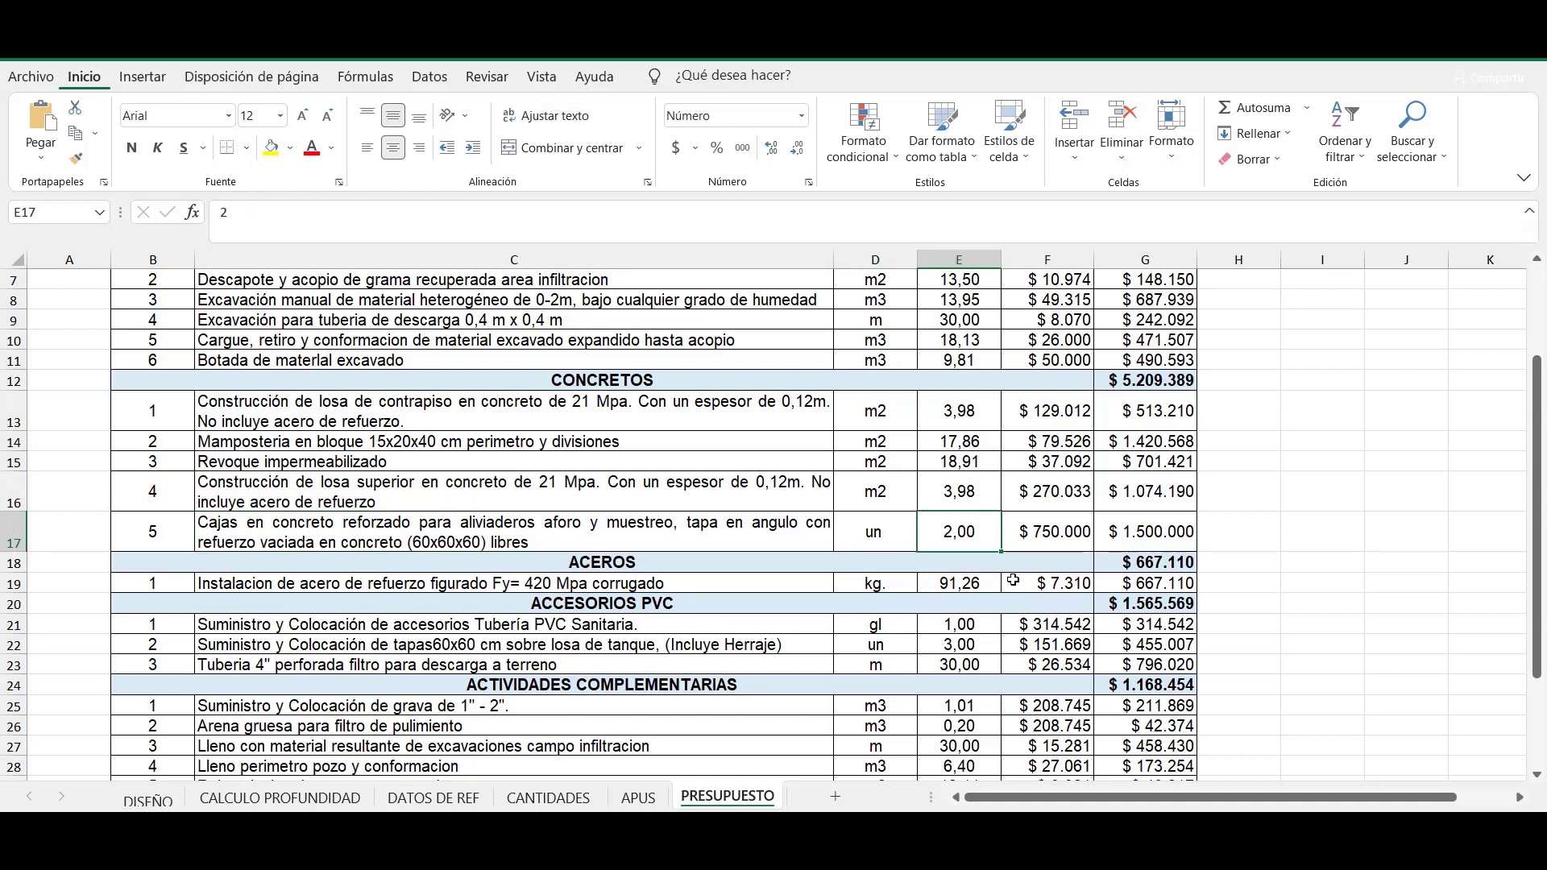
left_click(1053, 544)
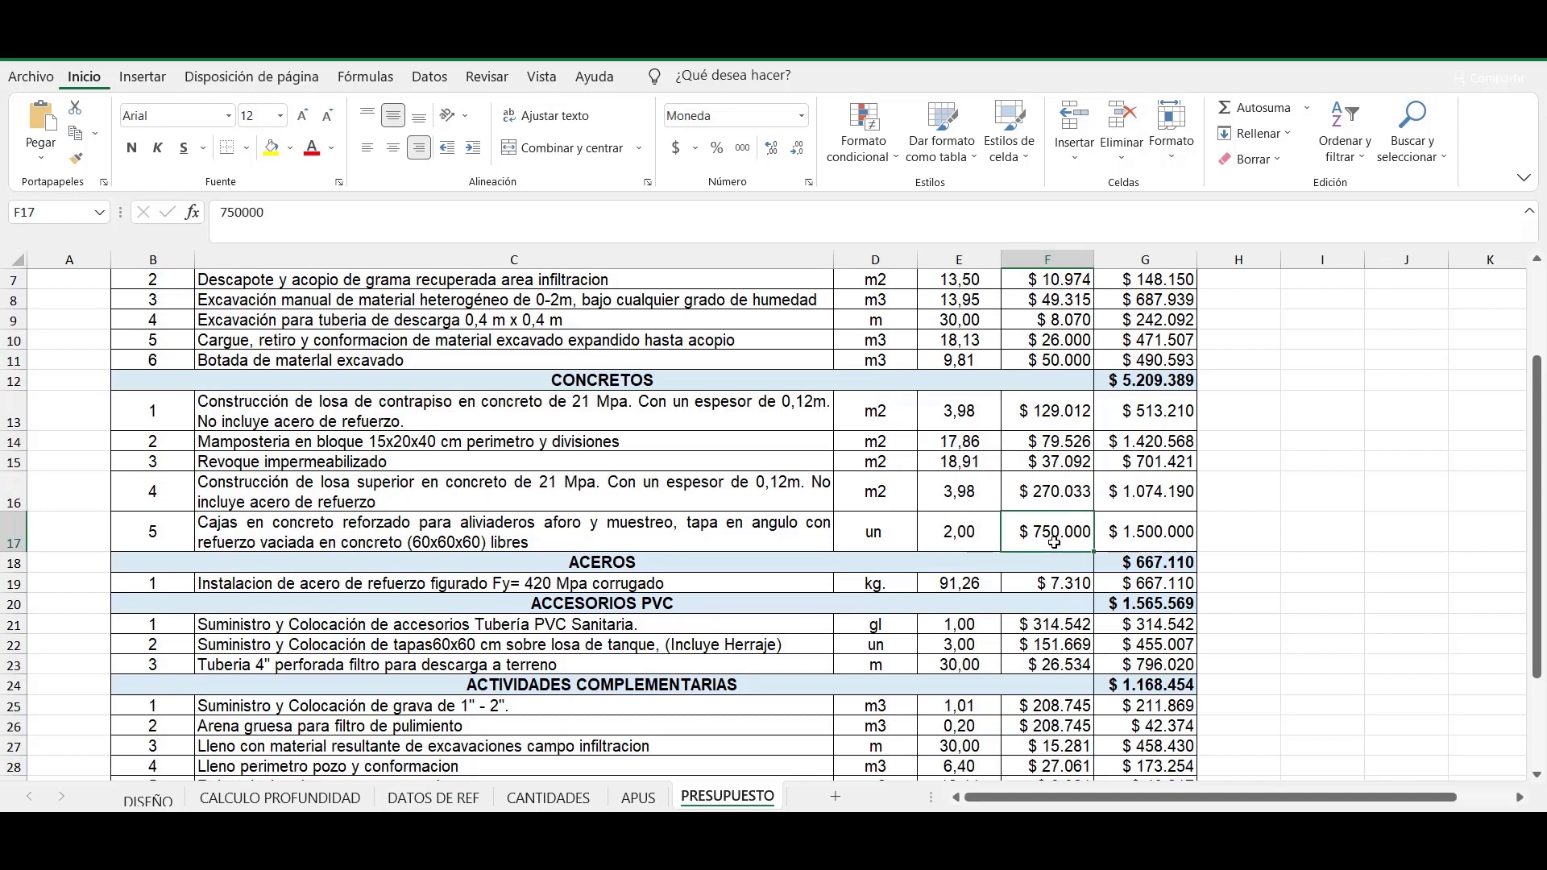
Inspect the ACEROS heading and the description and unit of its reinforcing steel item in row 19.
left_click(749, 573)
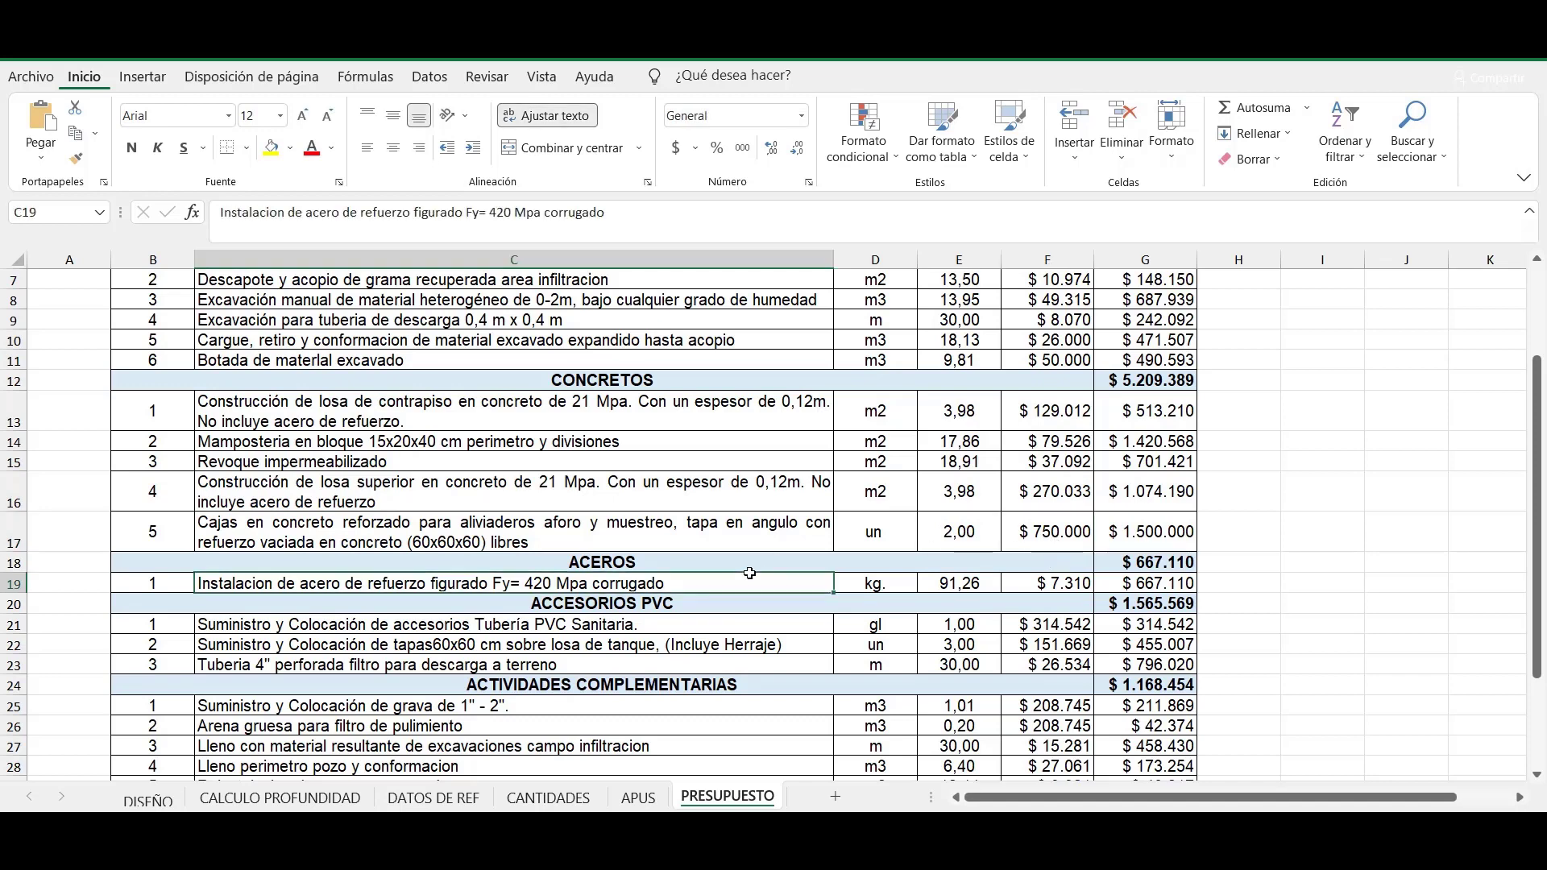
left_click(738, 557)
scroll(738, 557, "down", 2)
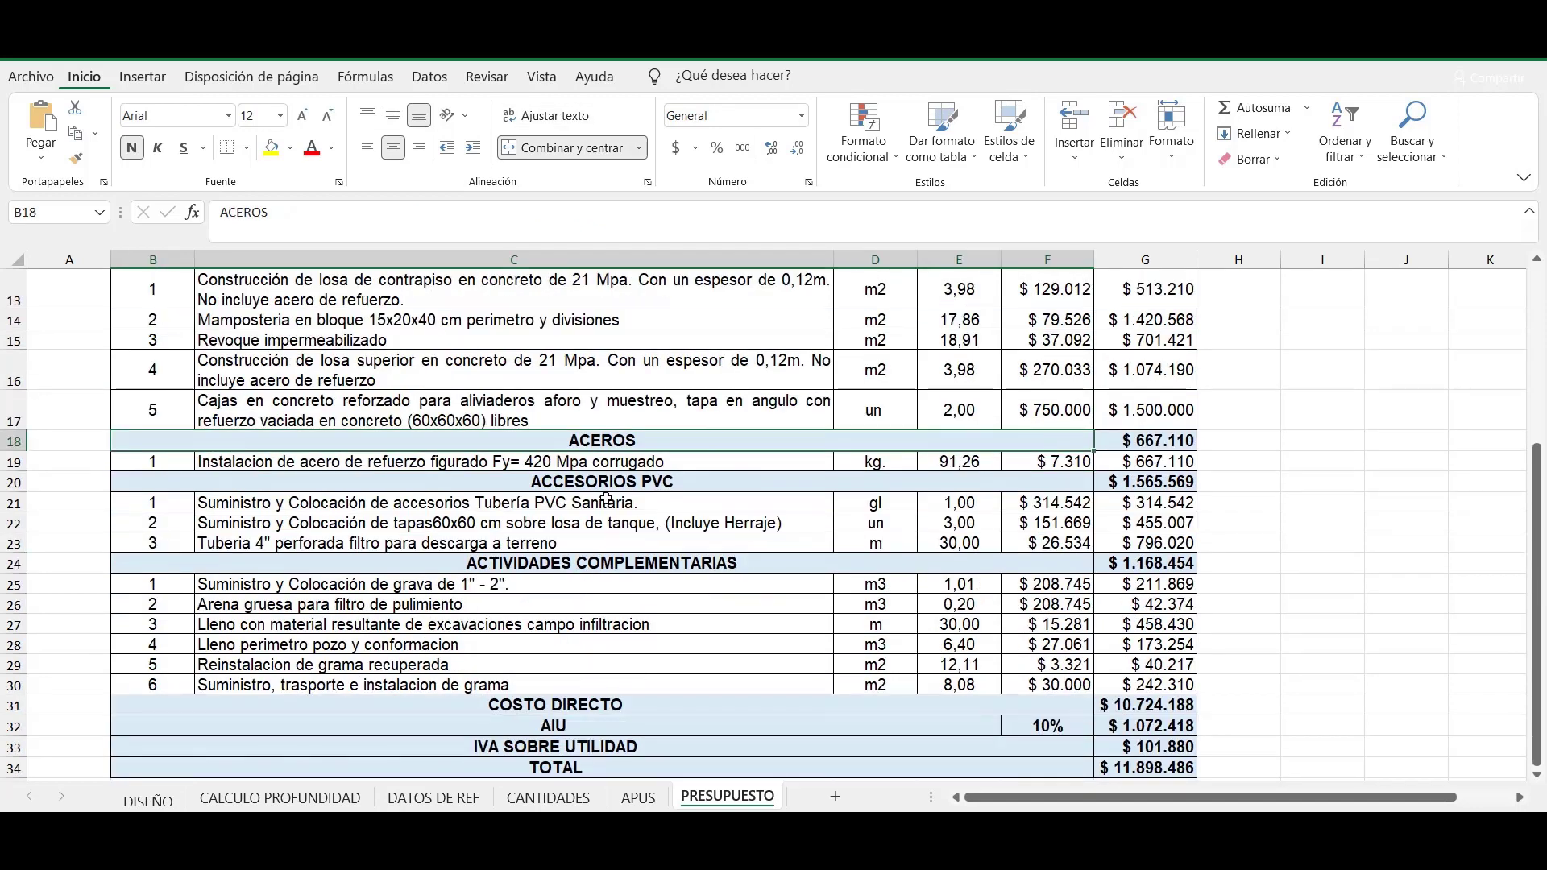
left_click(561, 464)
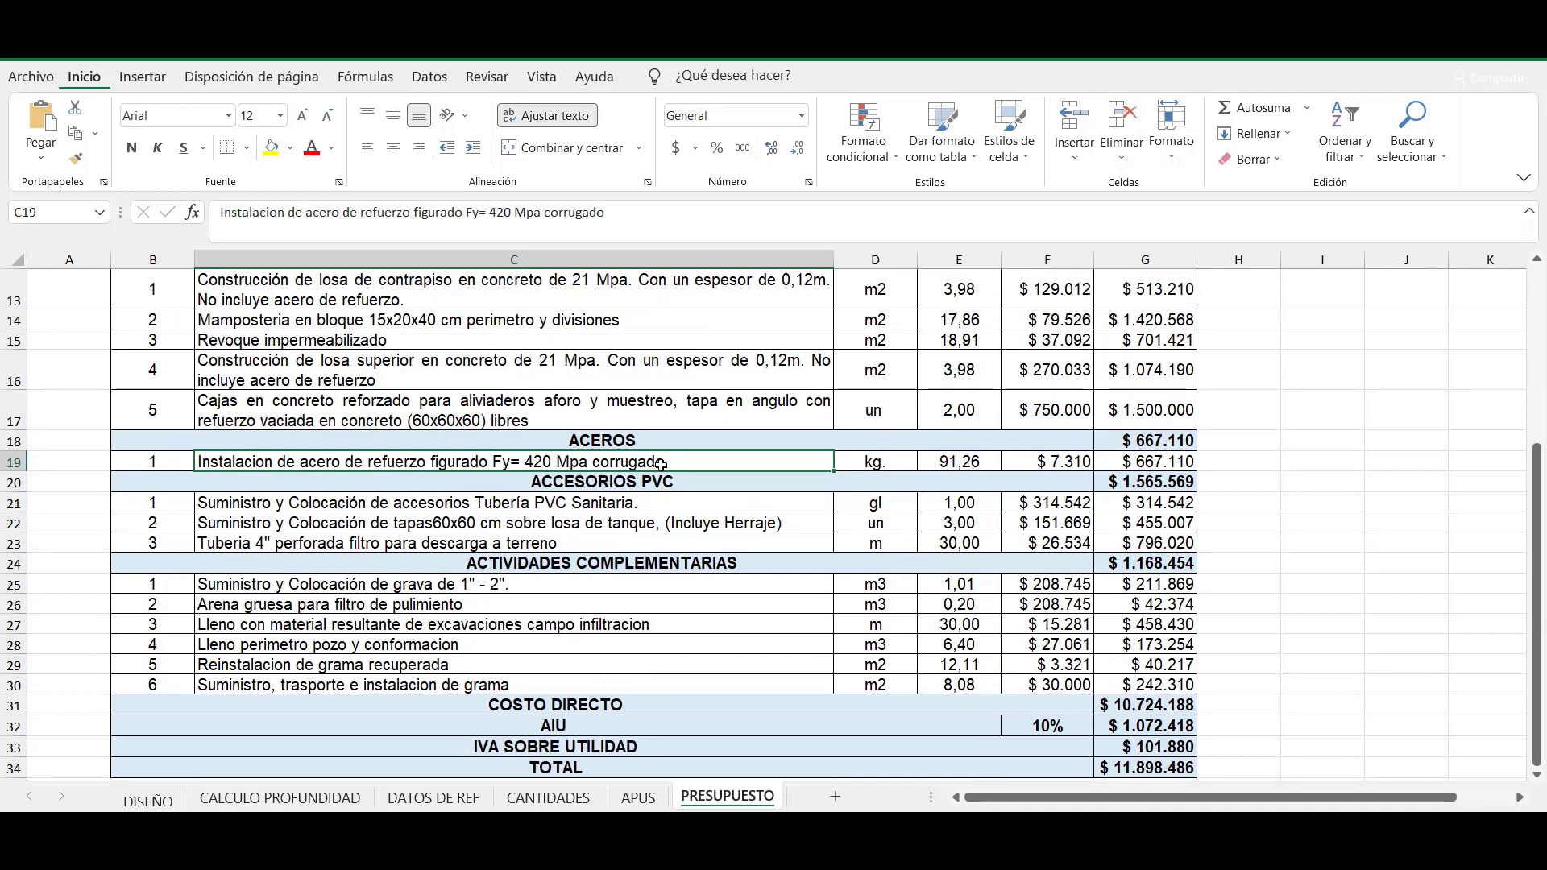
left_click(891, 465)
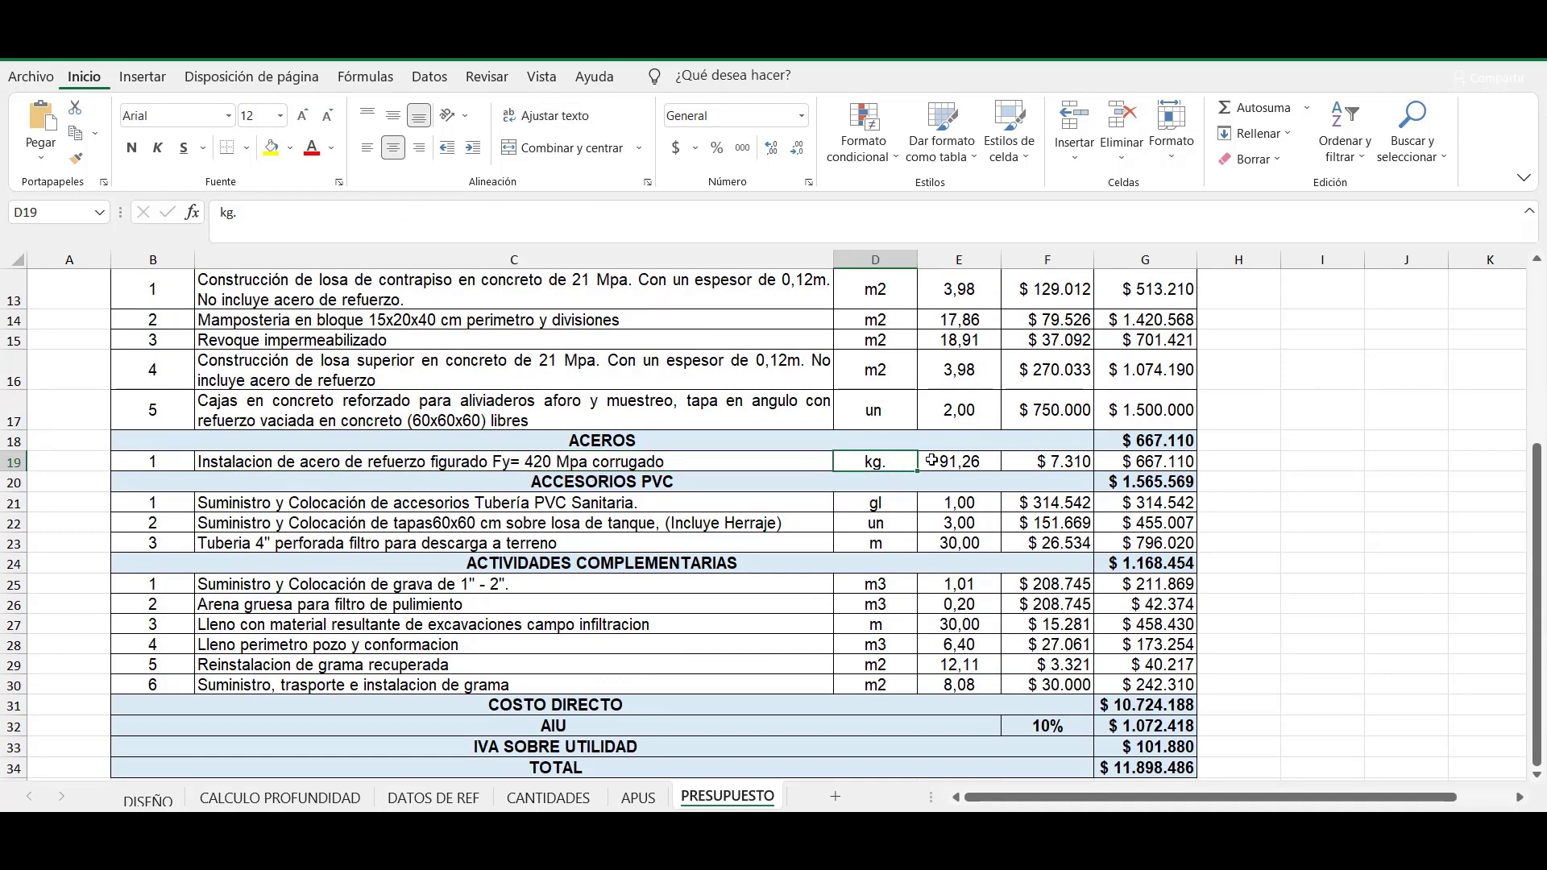
Trace the steel quantity in E19 to the total steel formula on the CANTIDADES sheet, and check the unit value reference in F19 of the budget.
left_click(931, 461)
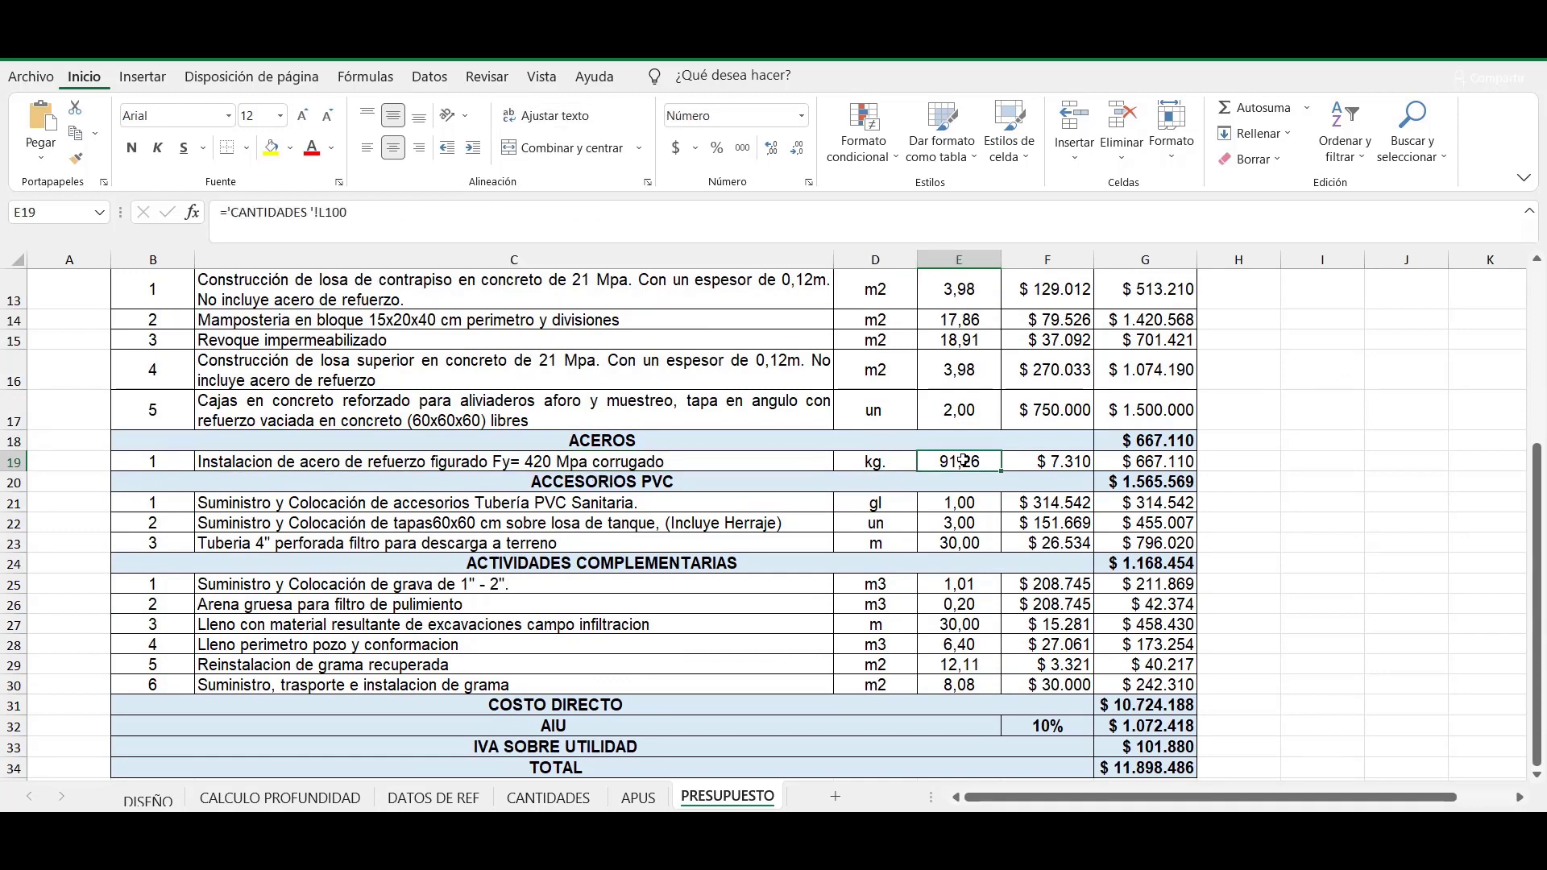
left_click(556, 798)
scroll(1105, 442, "down", 7)
left_click(1193, 406)
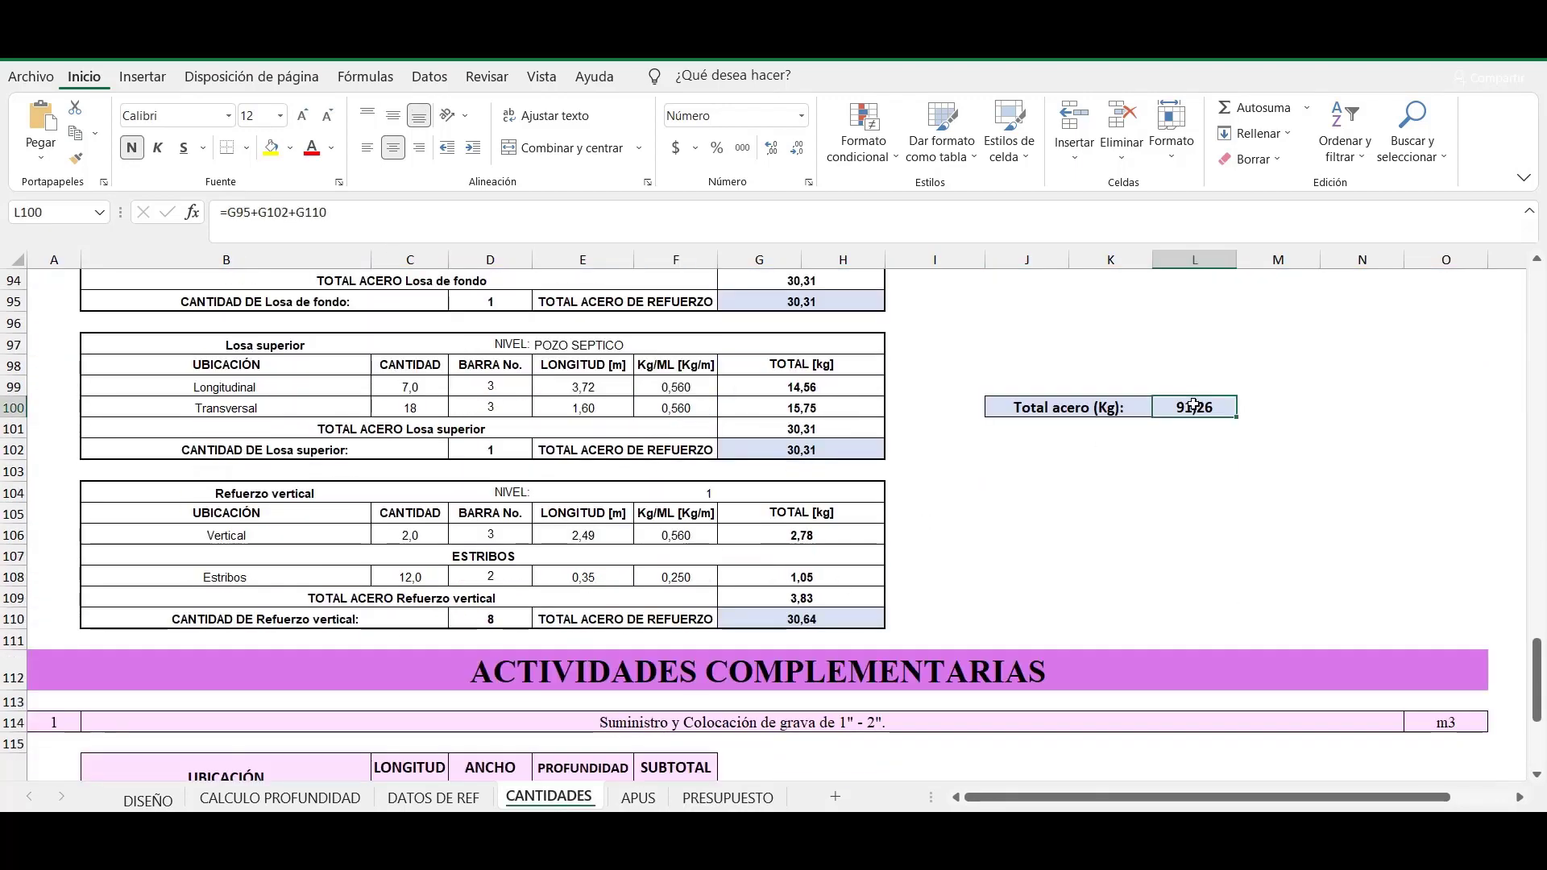
scroll(1235, 539, "up", 1)
left_click(467, 216)
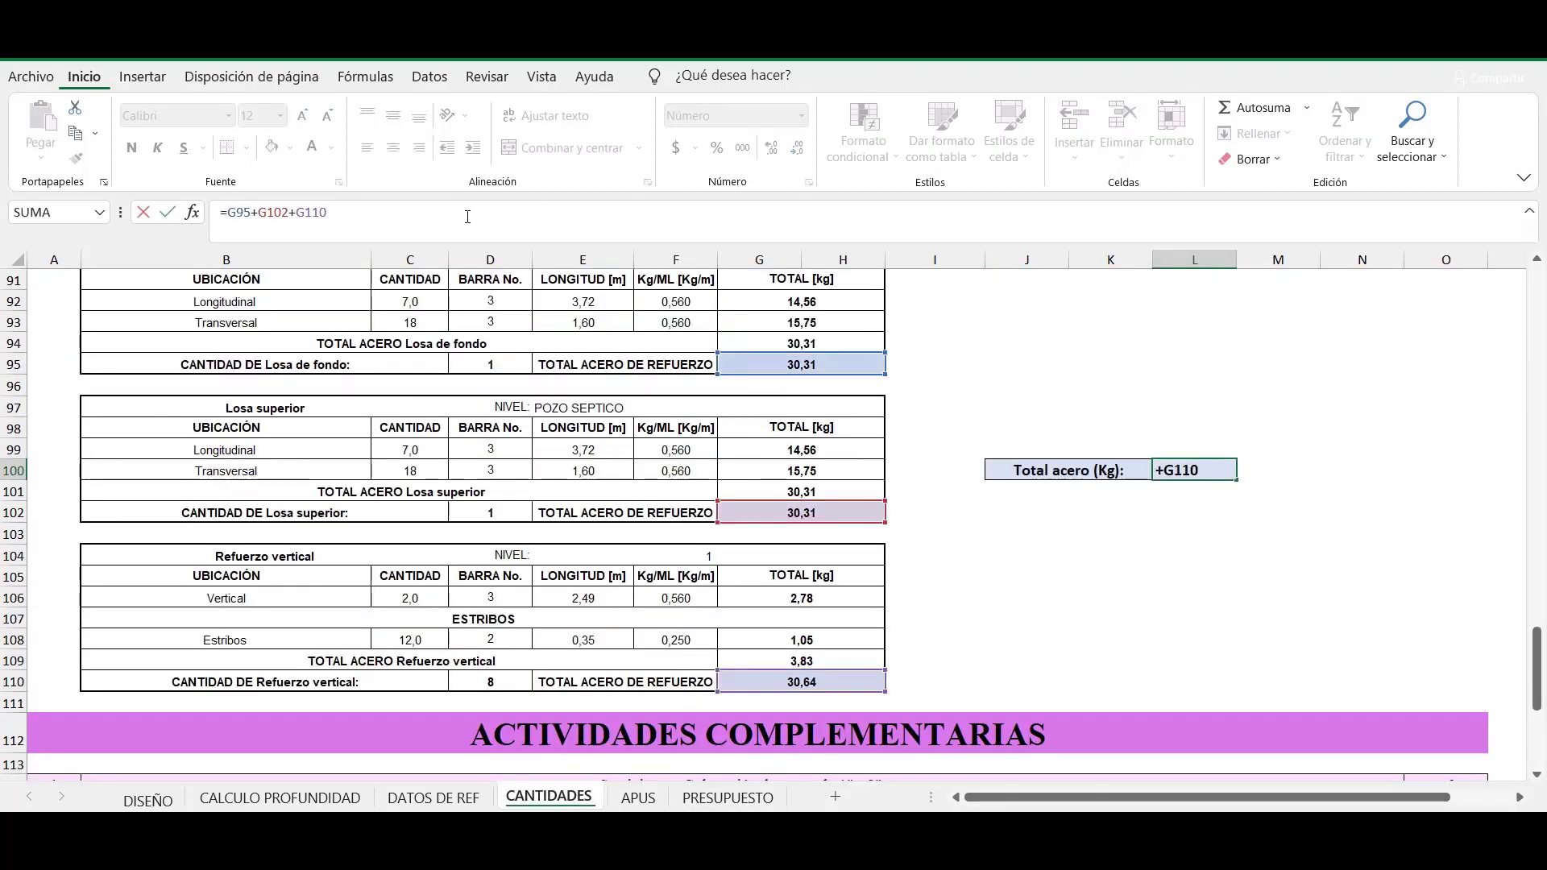
key("Escape")
left_click(728, 799)
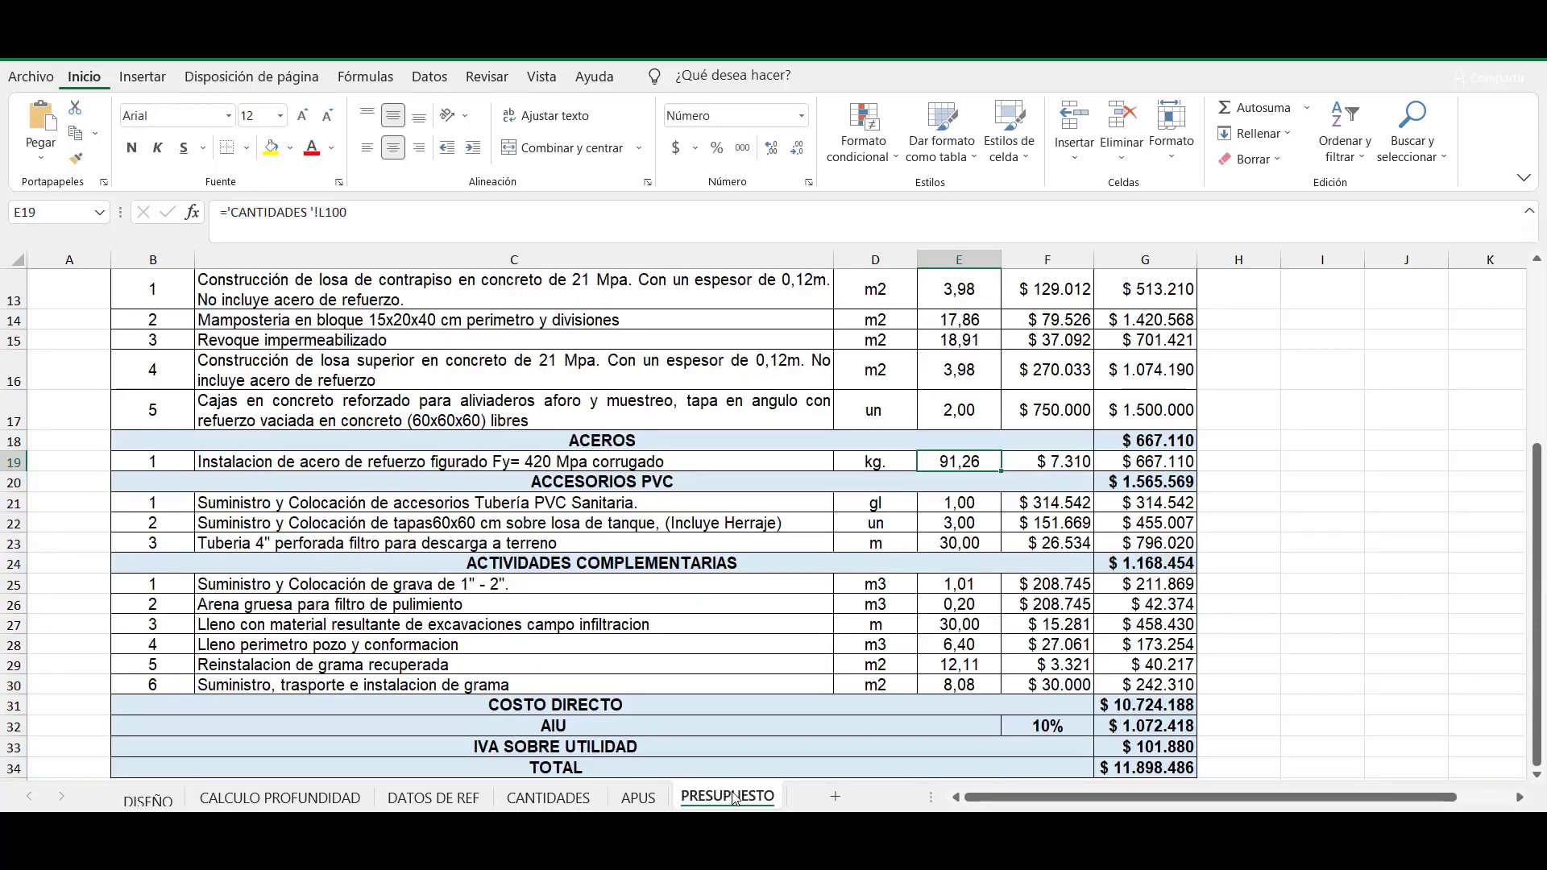
left_click(1053, 461)
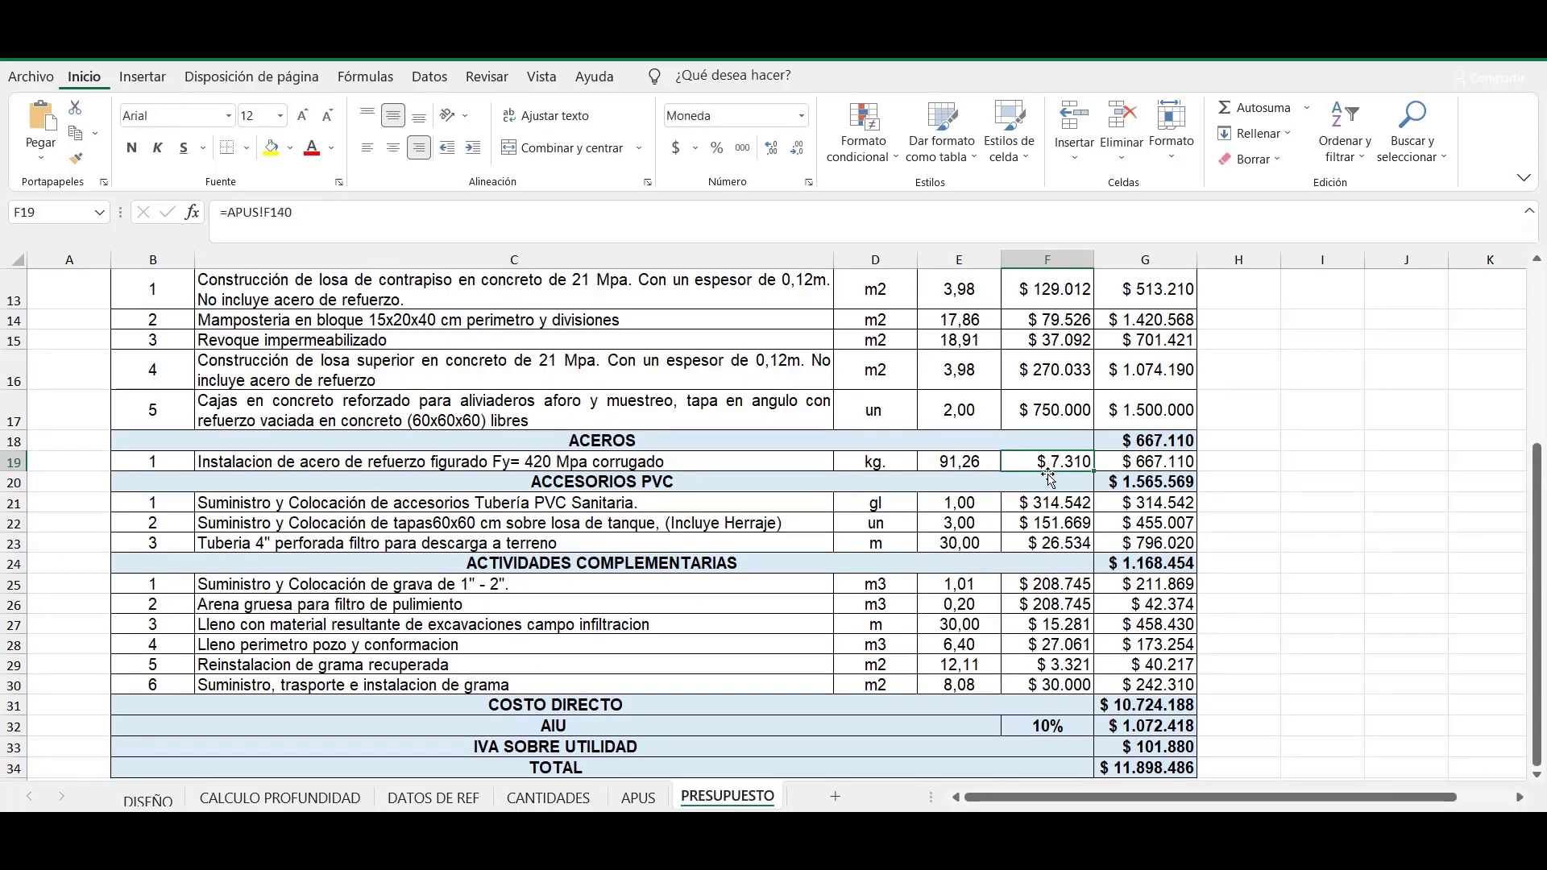
Inspect the ACCESORIOS PVC heading and the description, unit and quantity of its first item in row 21.
left_click(592, 482)
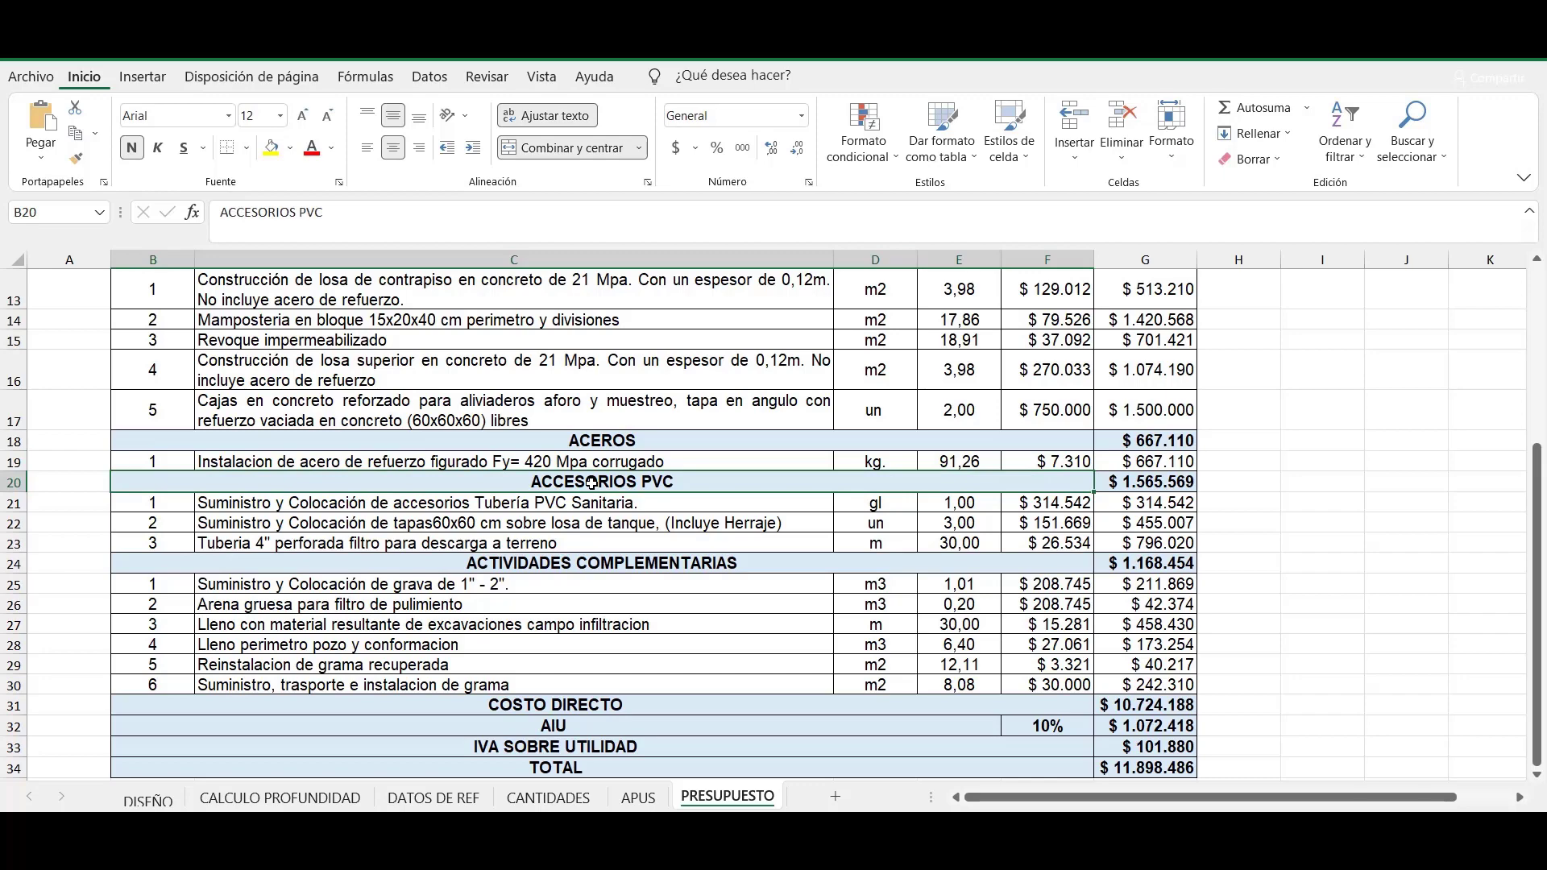
scroll(592, 482, "down", 1)
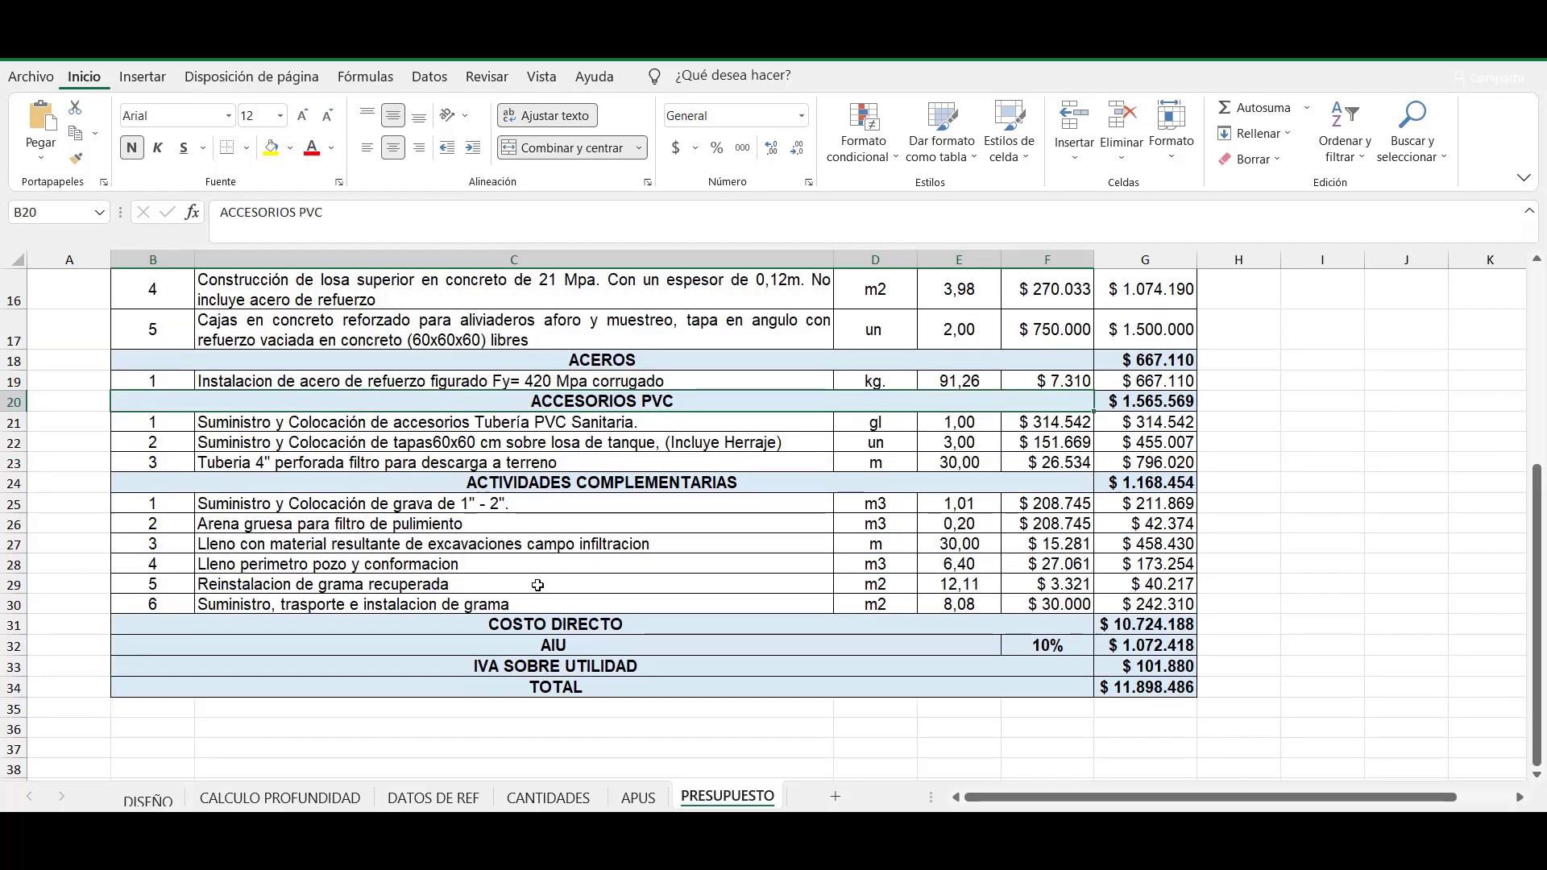
left_click(623, 422)
scroll(701, 466, "down", 1)
scroll(709, 459, "up", 1)
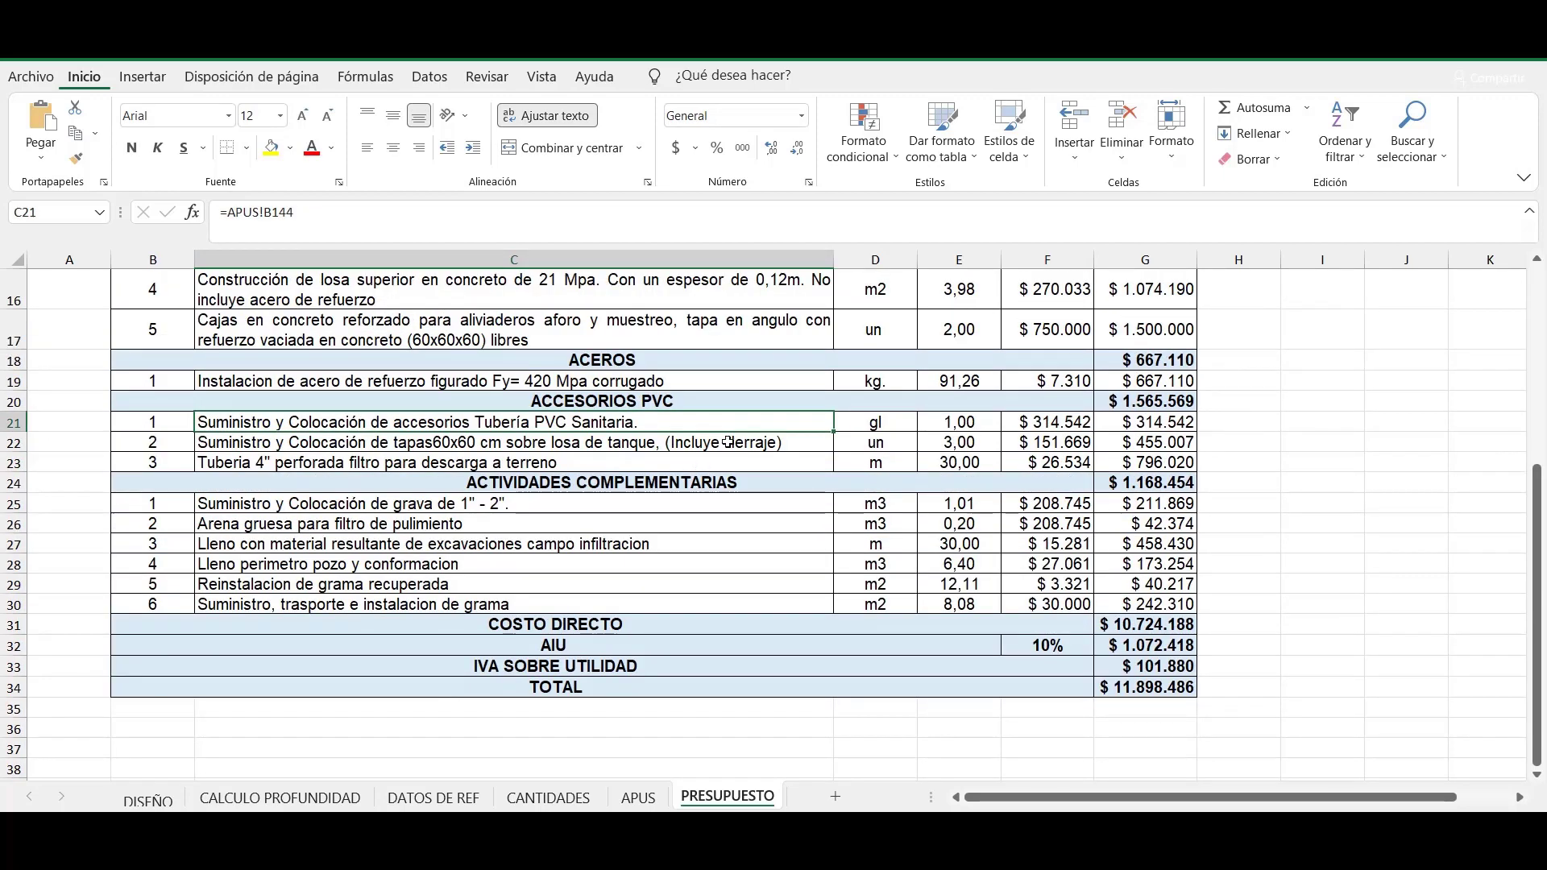
left_click(862, 422)
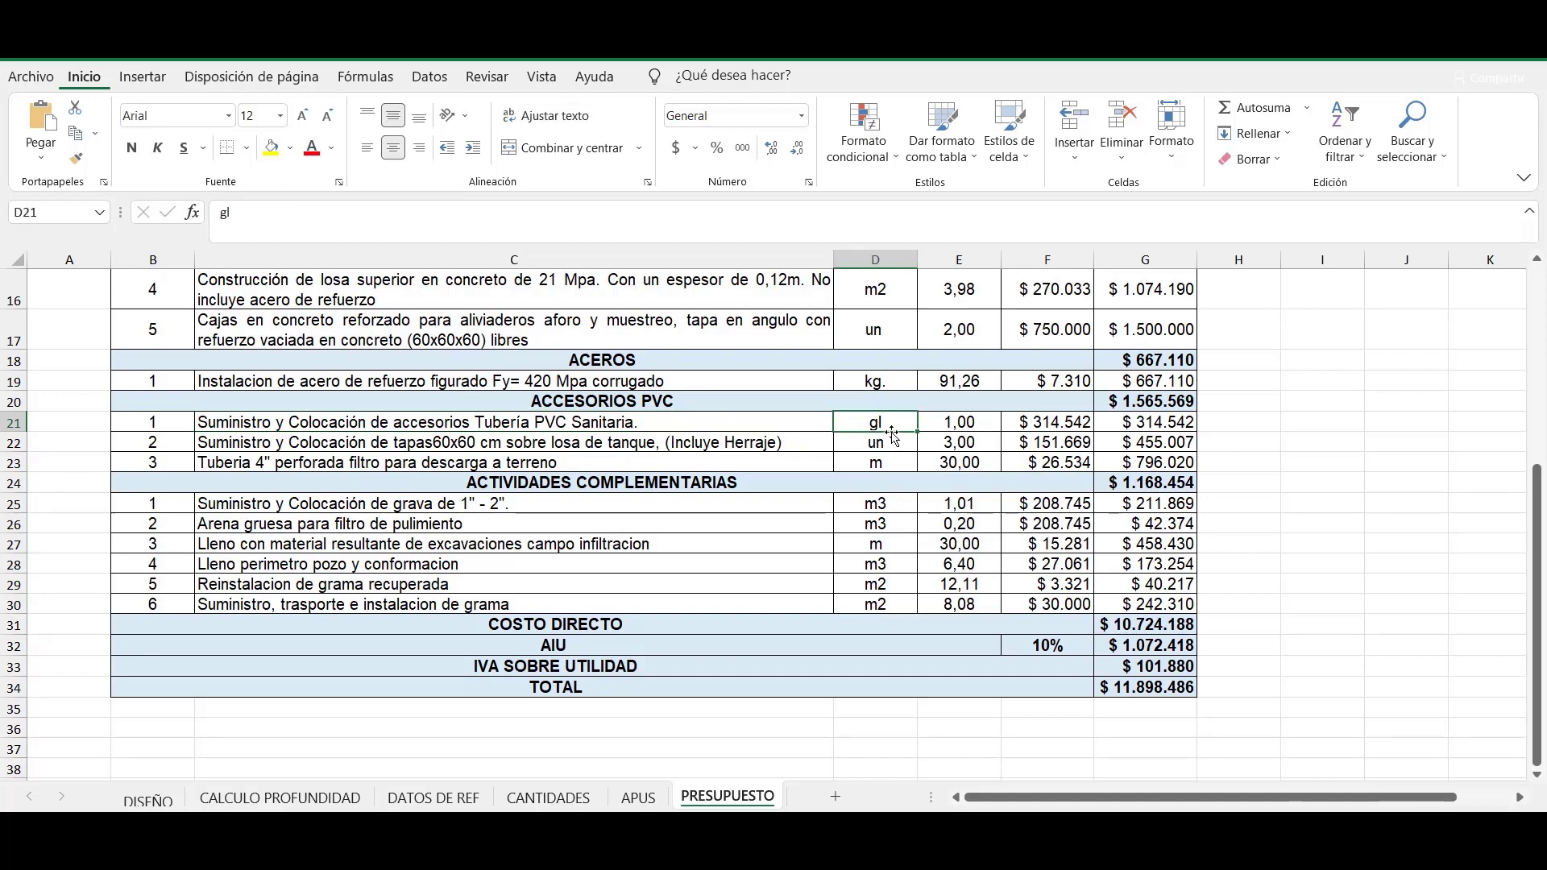
left_click(947, 426)
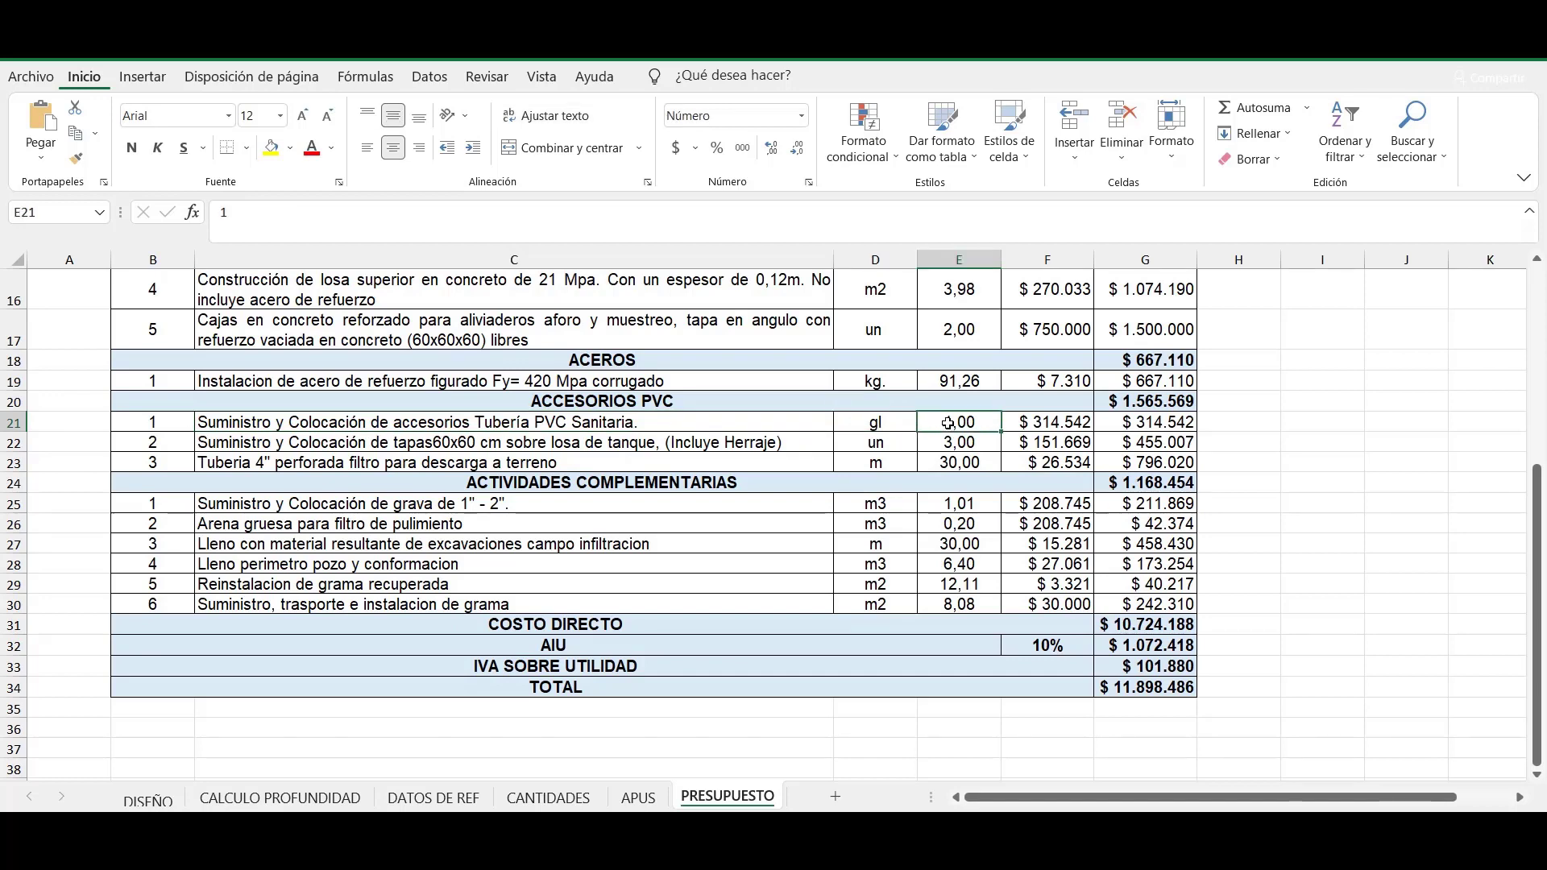
Trace the PVC accessories unit value in F21 to its APUS price analysis, and examine the materials, tool subtotal and total.
left_click(1046, 421)
left_click(638, 798)
scroll(728, 671, "down", 20)
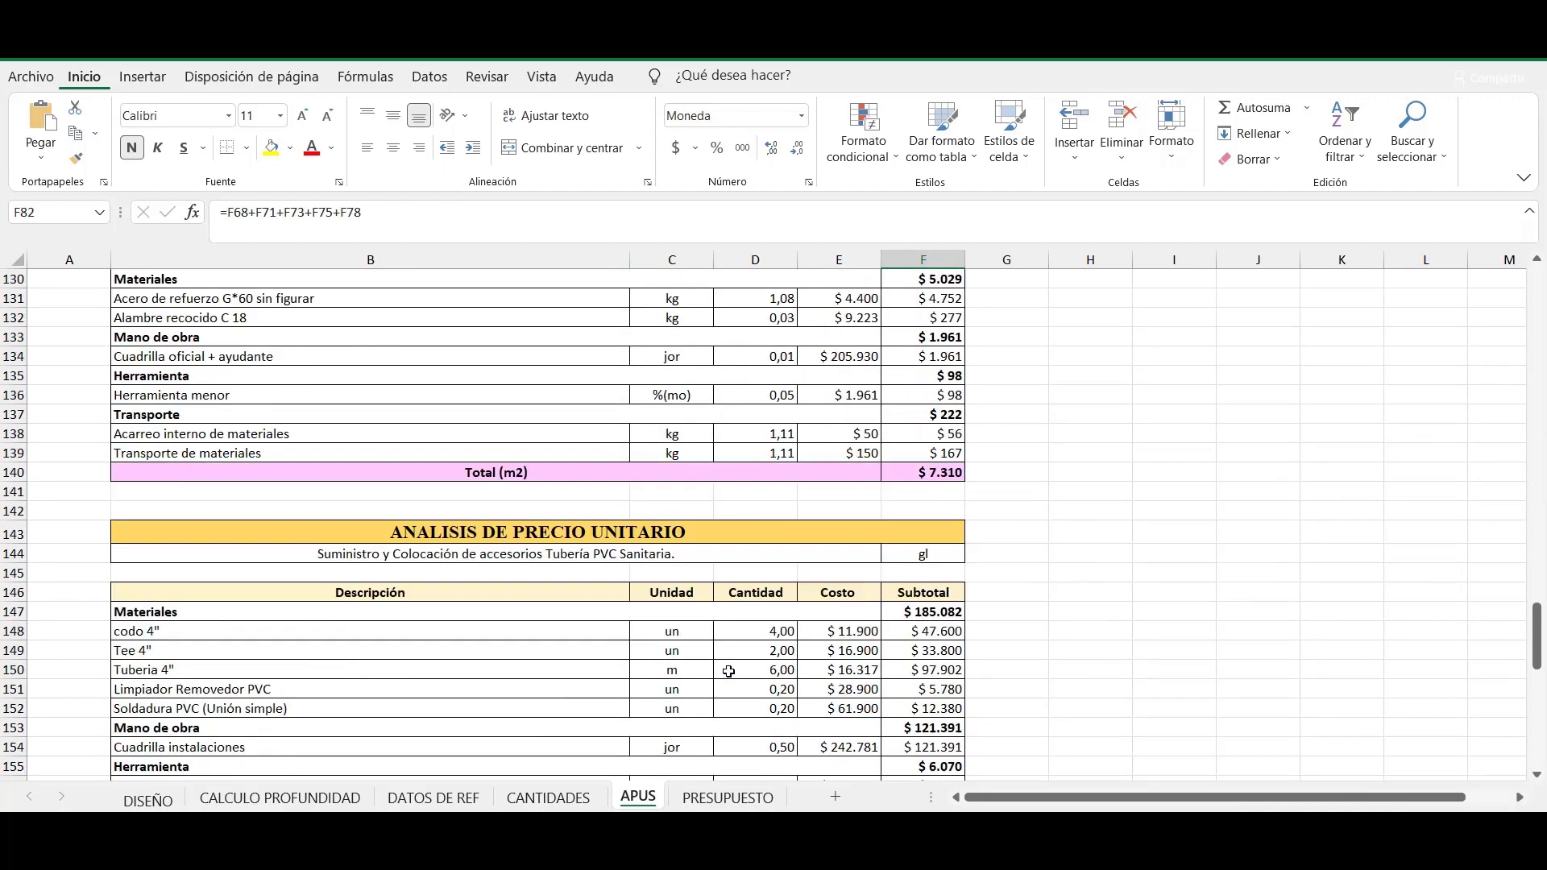
scroll(728, 671, "down", 4)
left_click(357, 407)
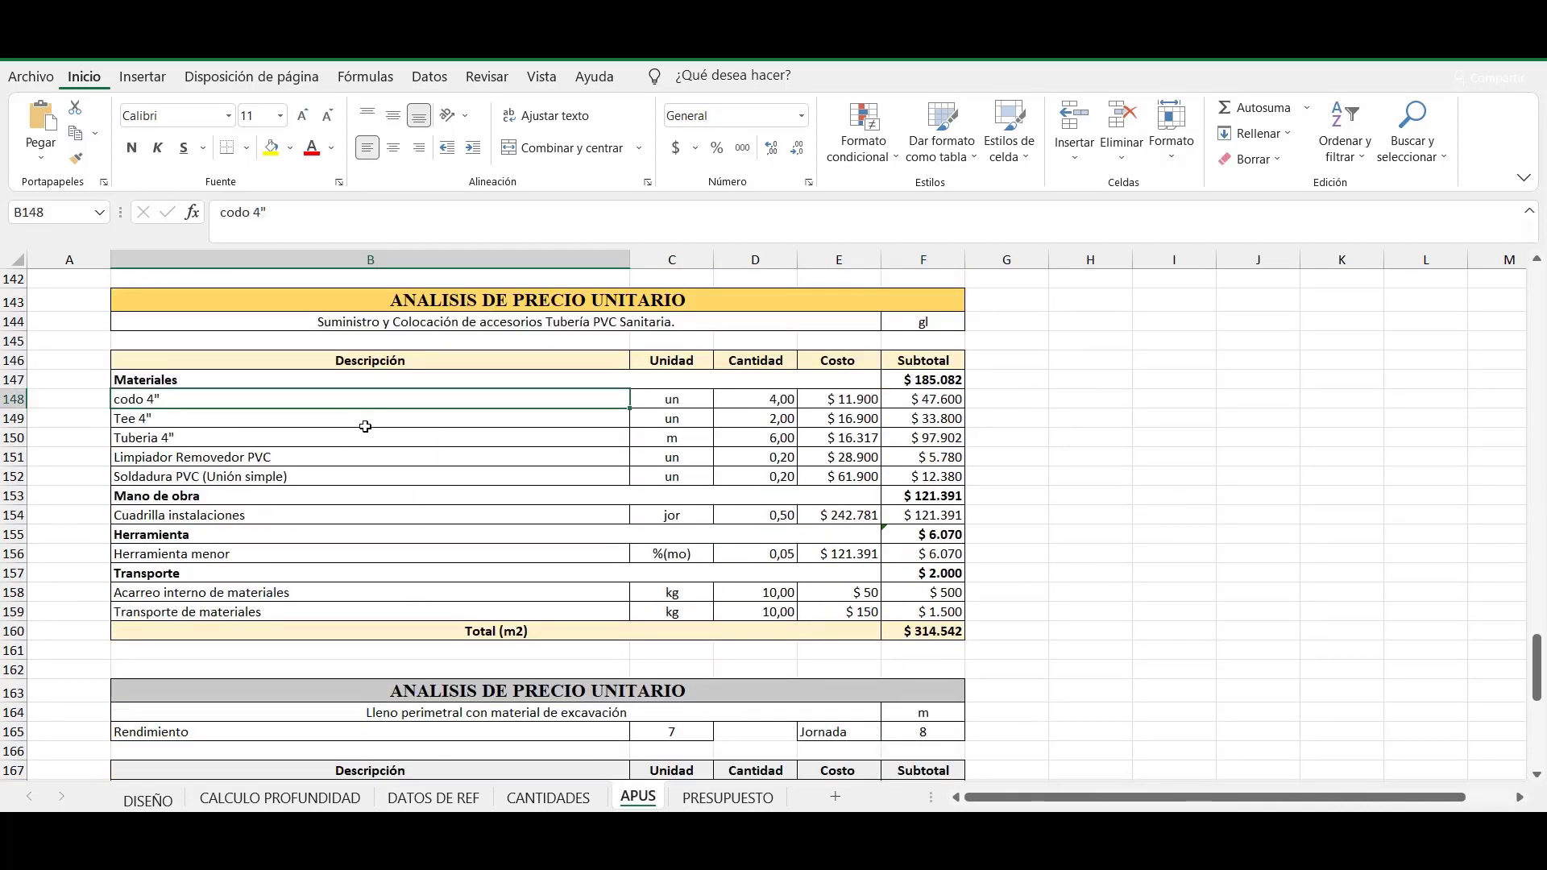
left_click(365, 425)
left_click(375, 451)
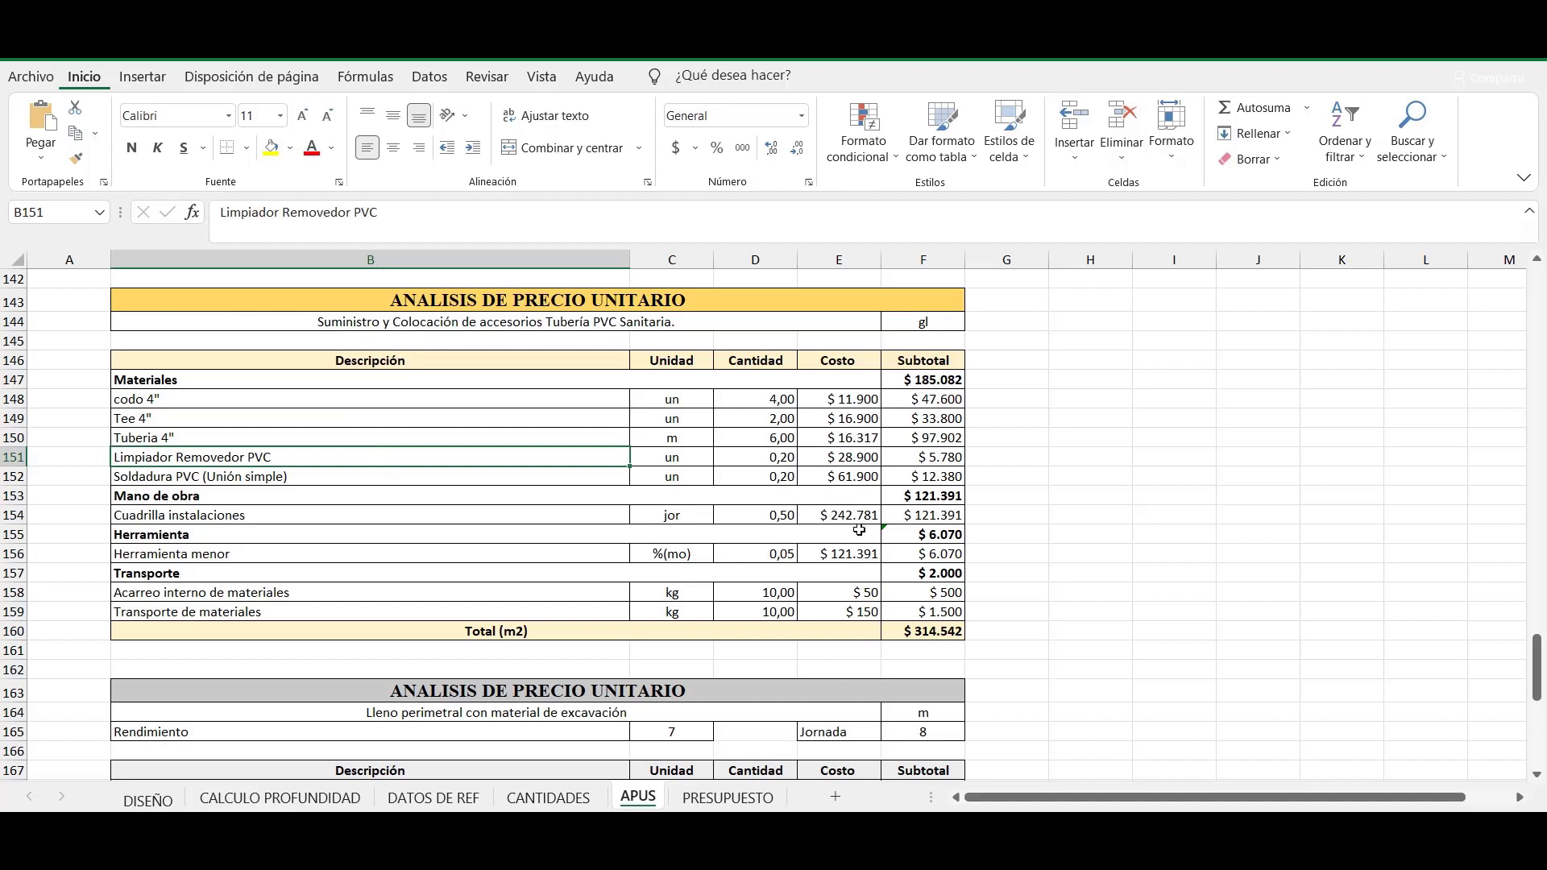
left_click(888, 535)
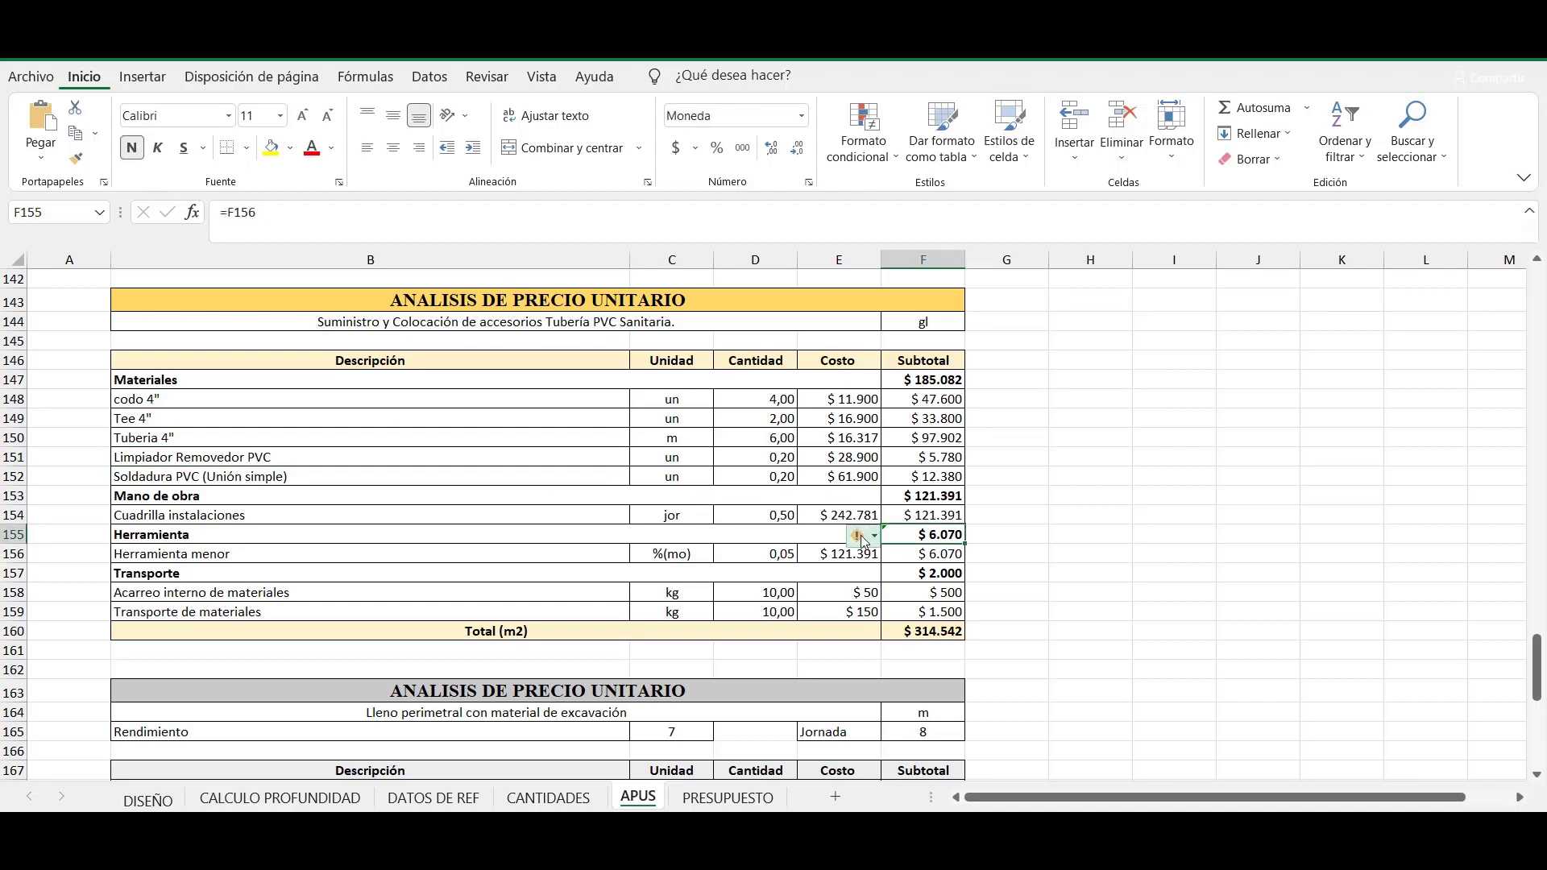
left_click(860, 536)
left_click(928, 637)
Extend the Materiales subtotal formula in F147 to sum F148:F152, and return to the budget sheet.
left_click(896, 380)
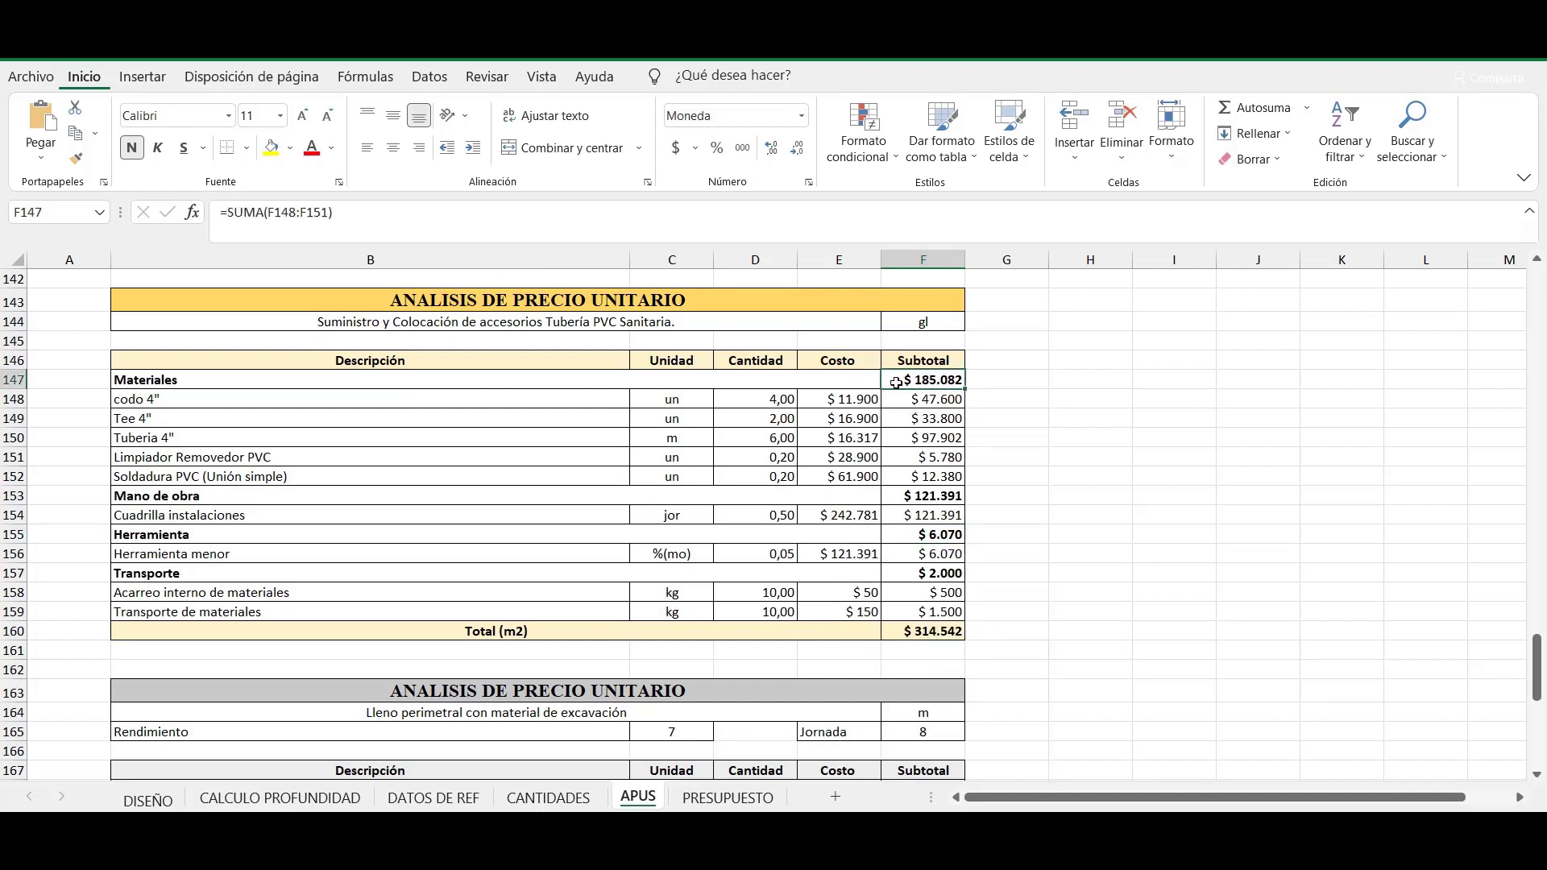
key("F2")
left_click_drag(963, 466, 961, 486)
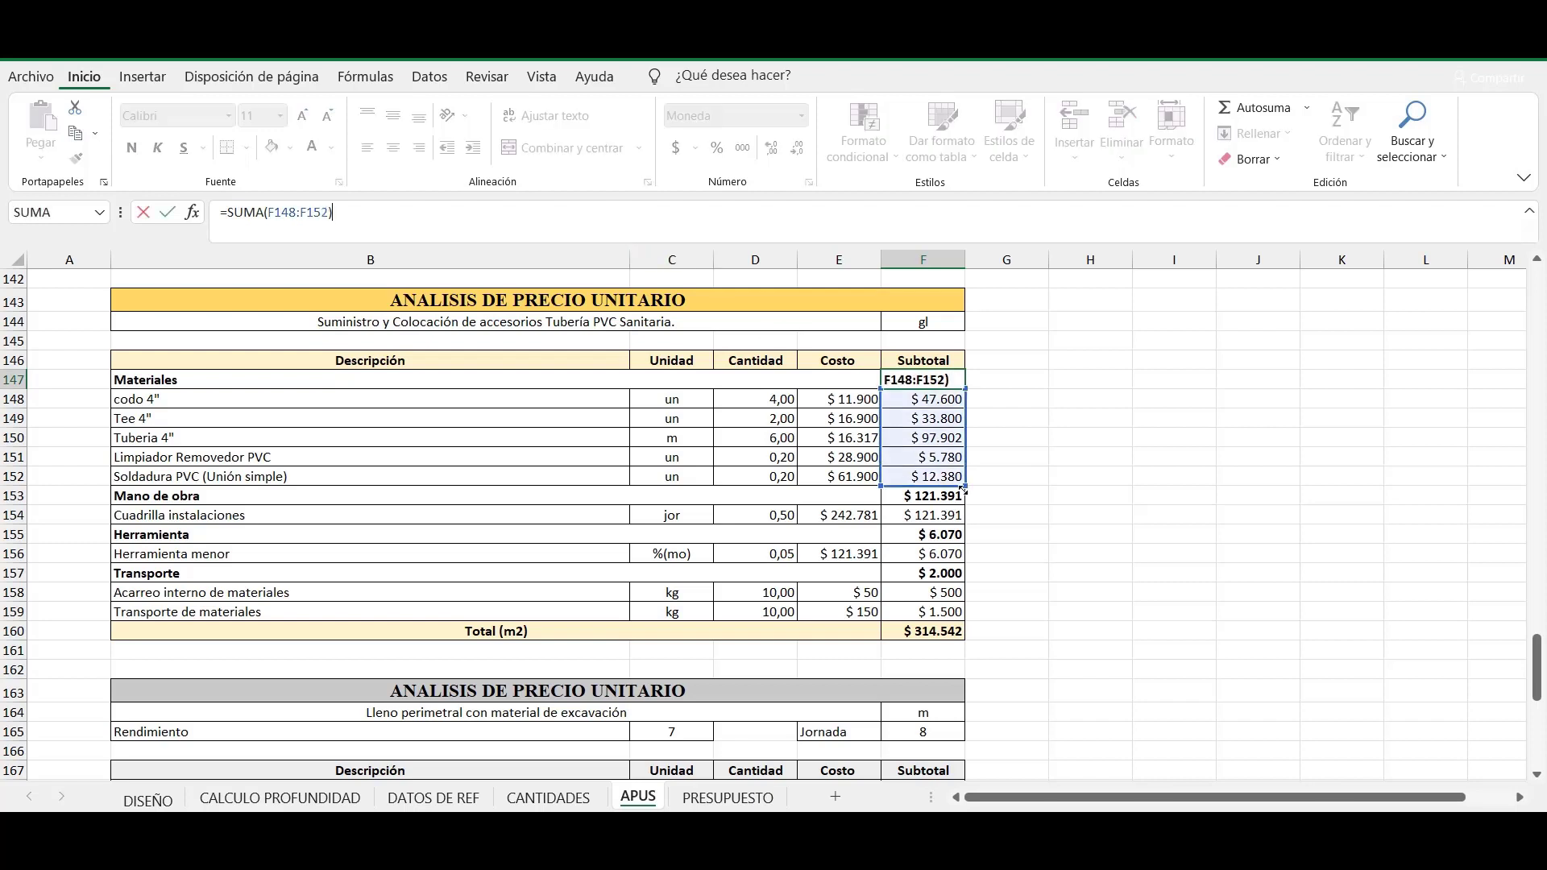
key("Return")
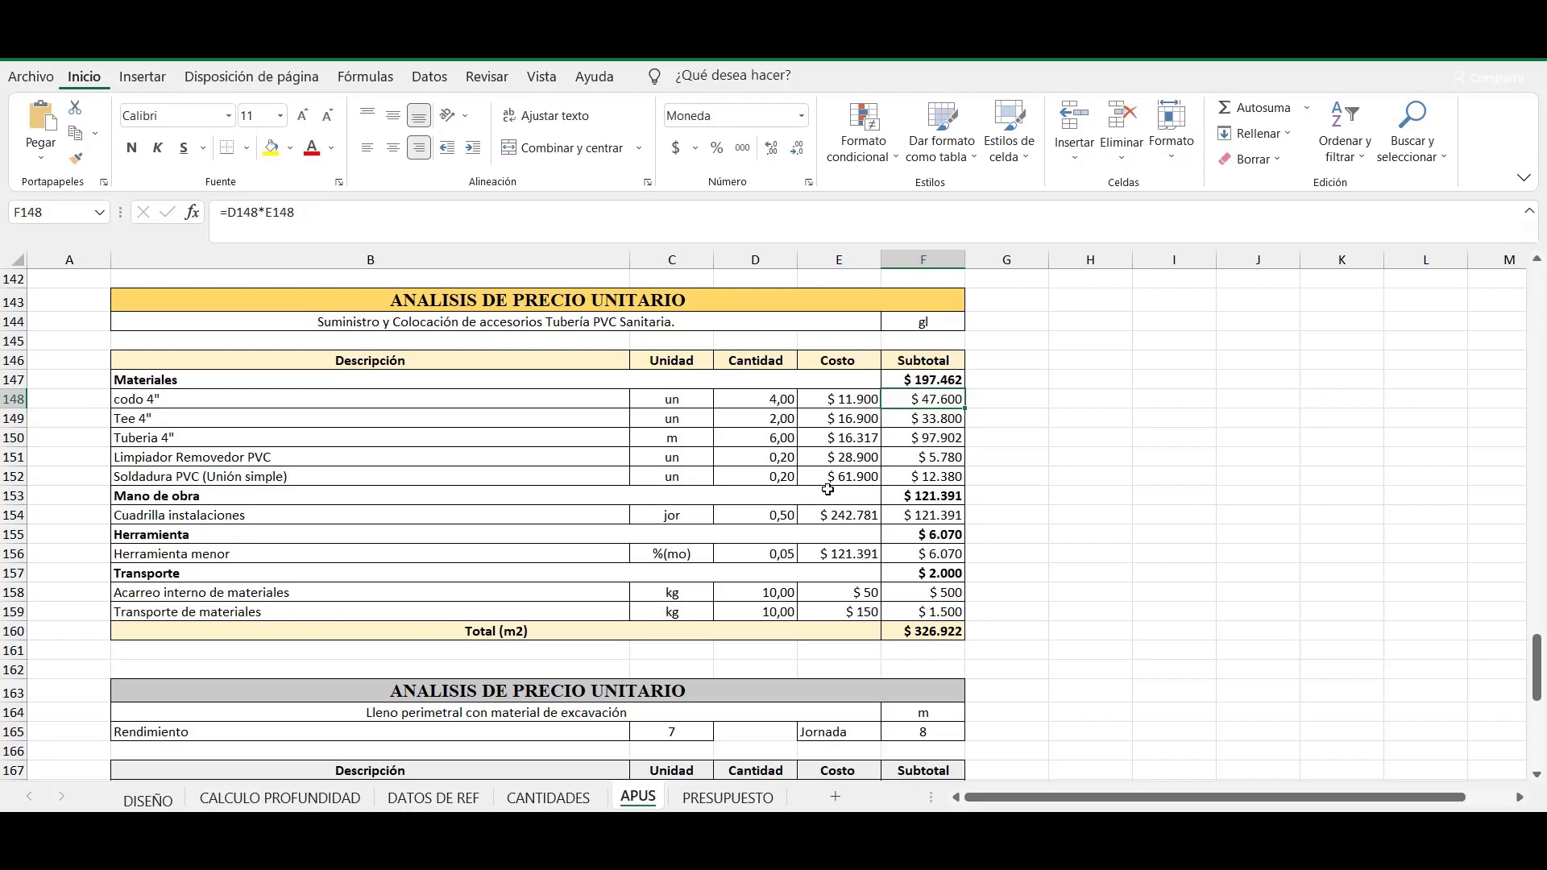
left_click(750, 797)
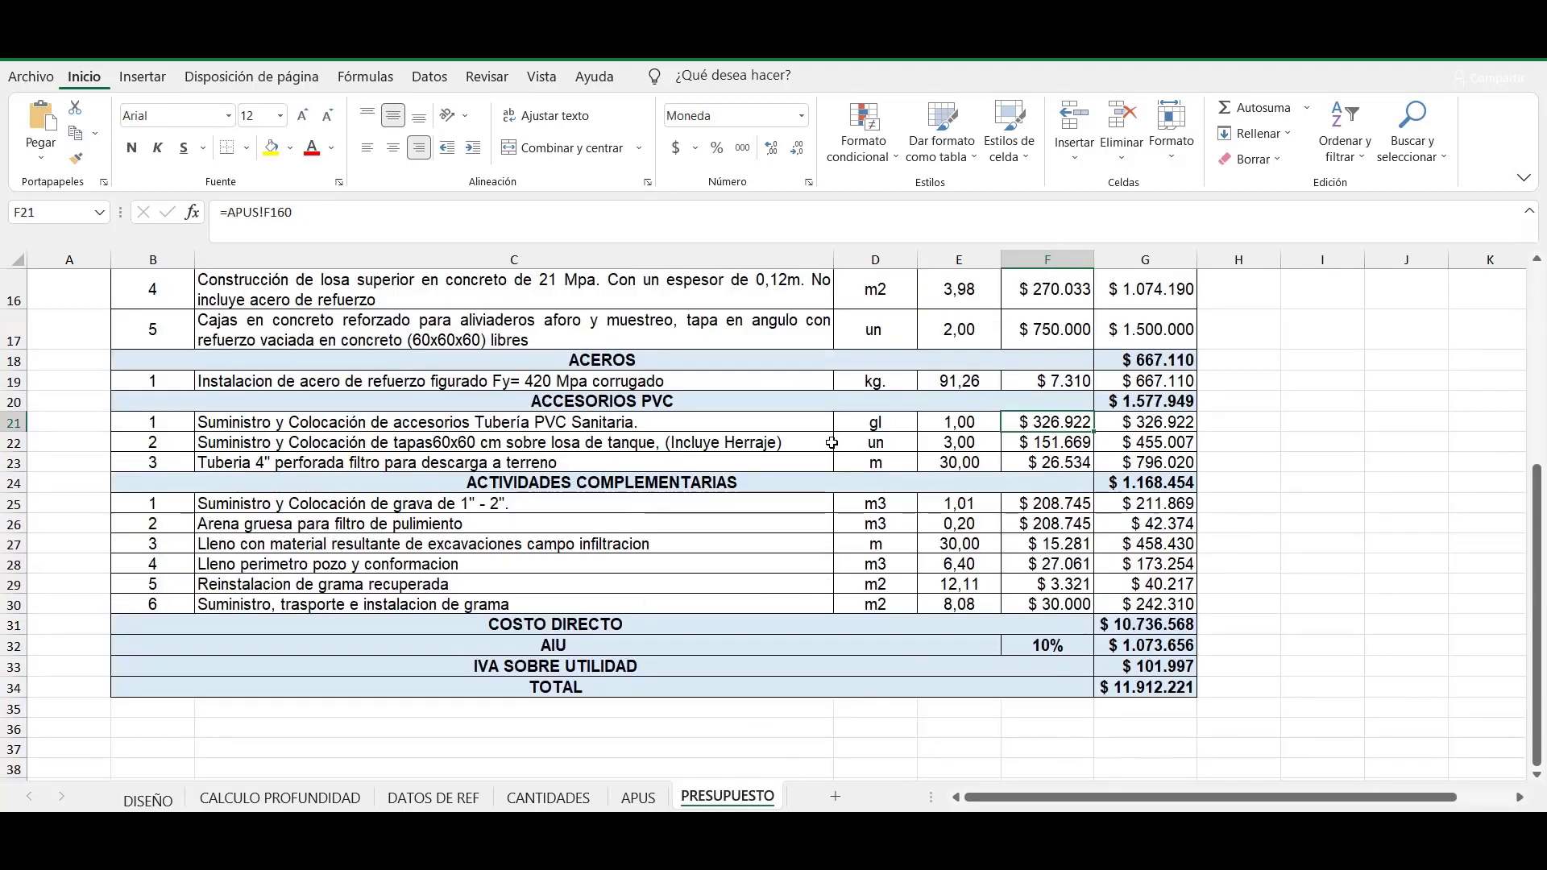
Inspect the description, unit, quantity and unit value of the 60x60 cm tank covers item in row 22.
left_click(797, 441)
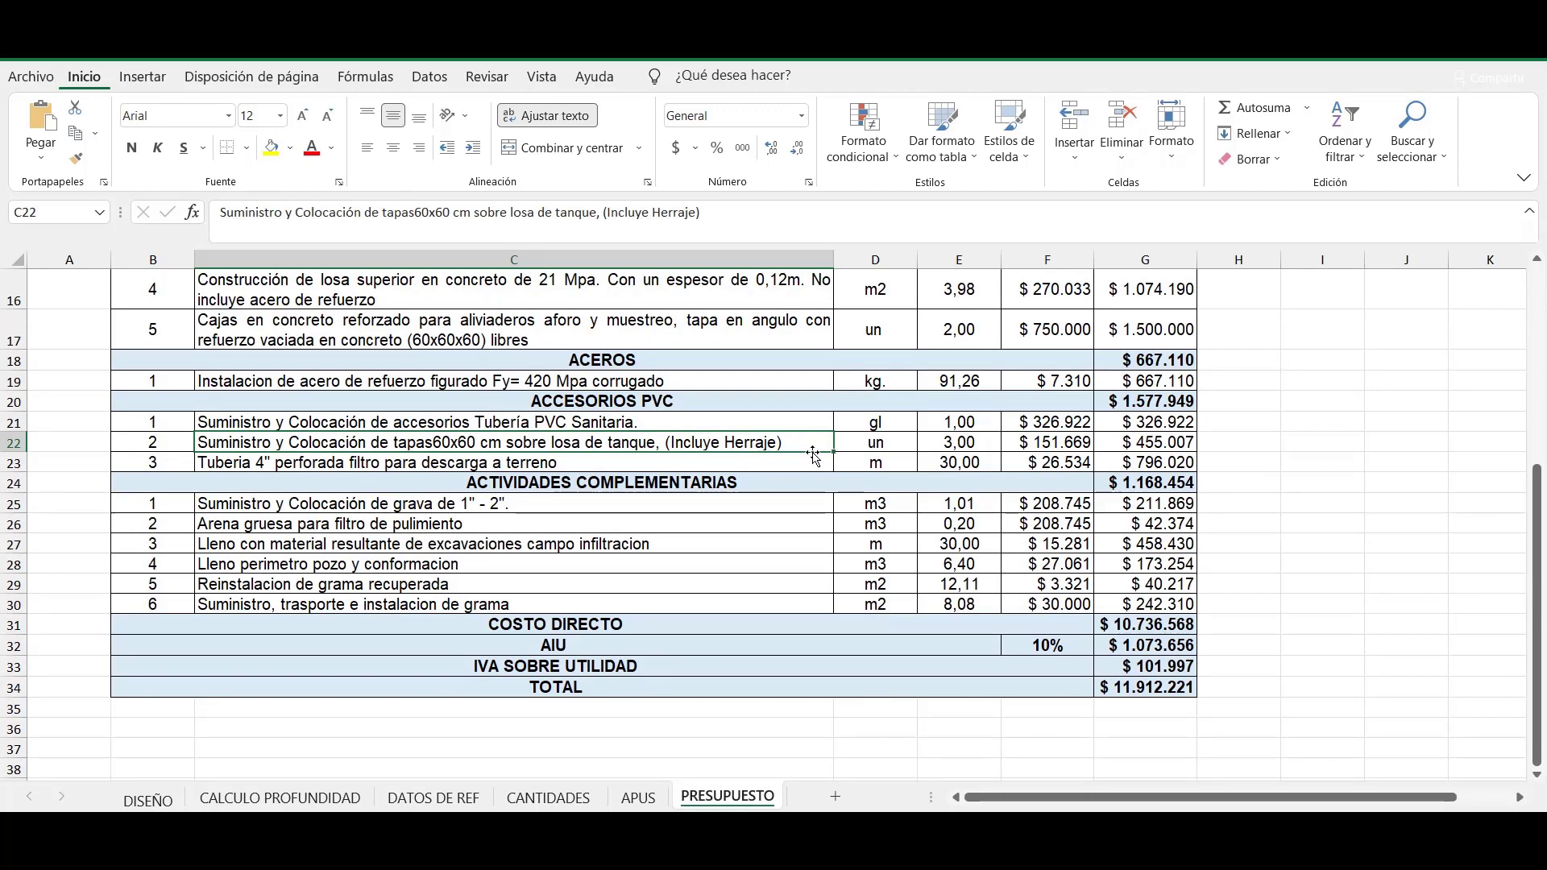
left_click(860, 444)
left_click(972, 444)
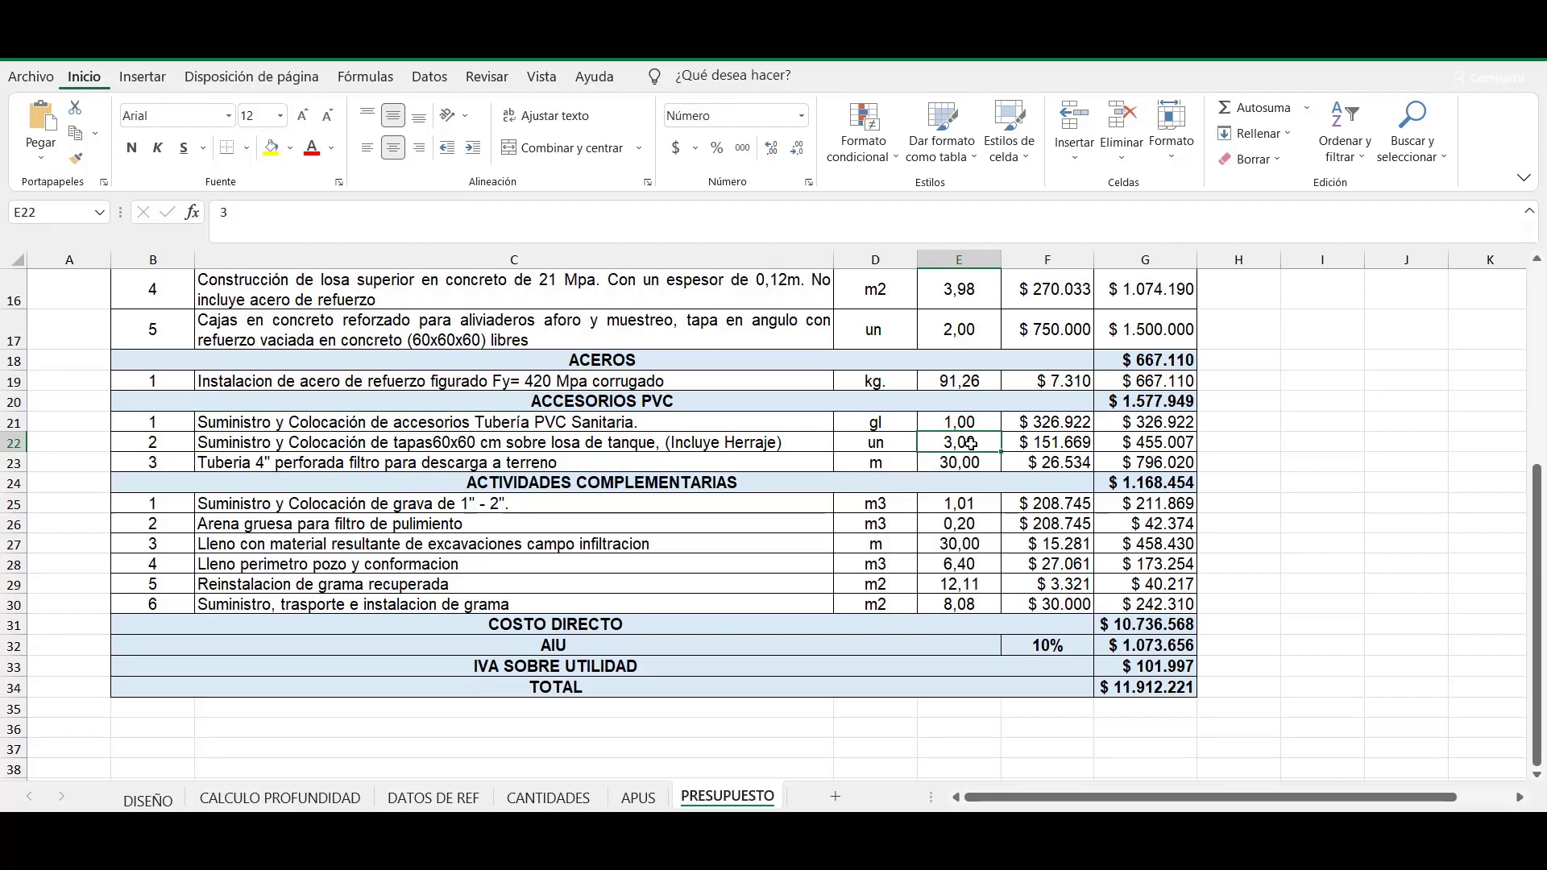
left_click(1030, 444)
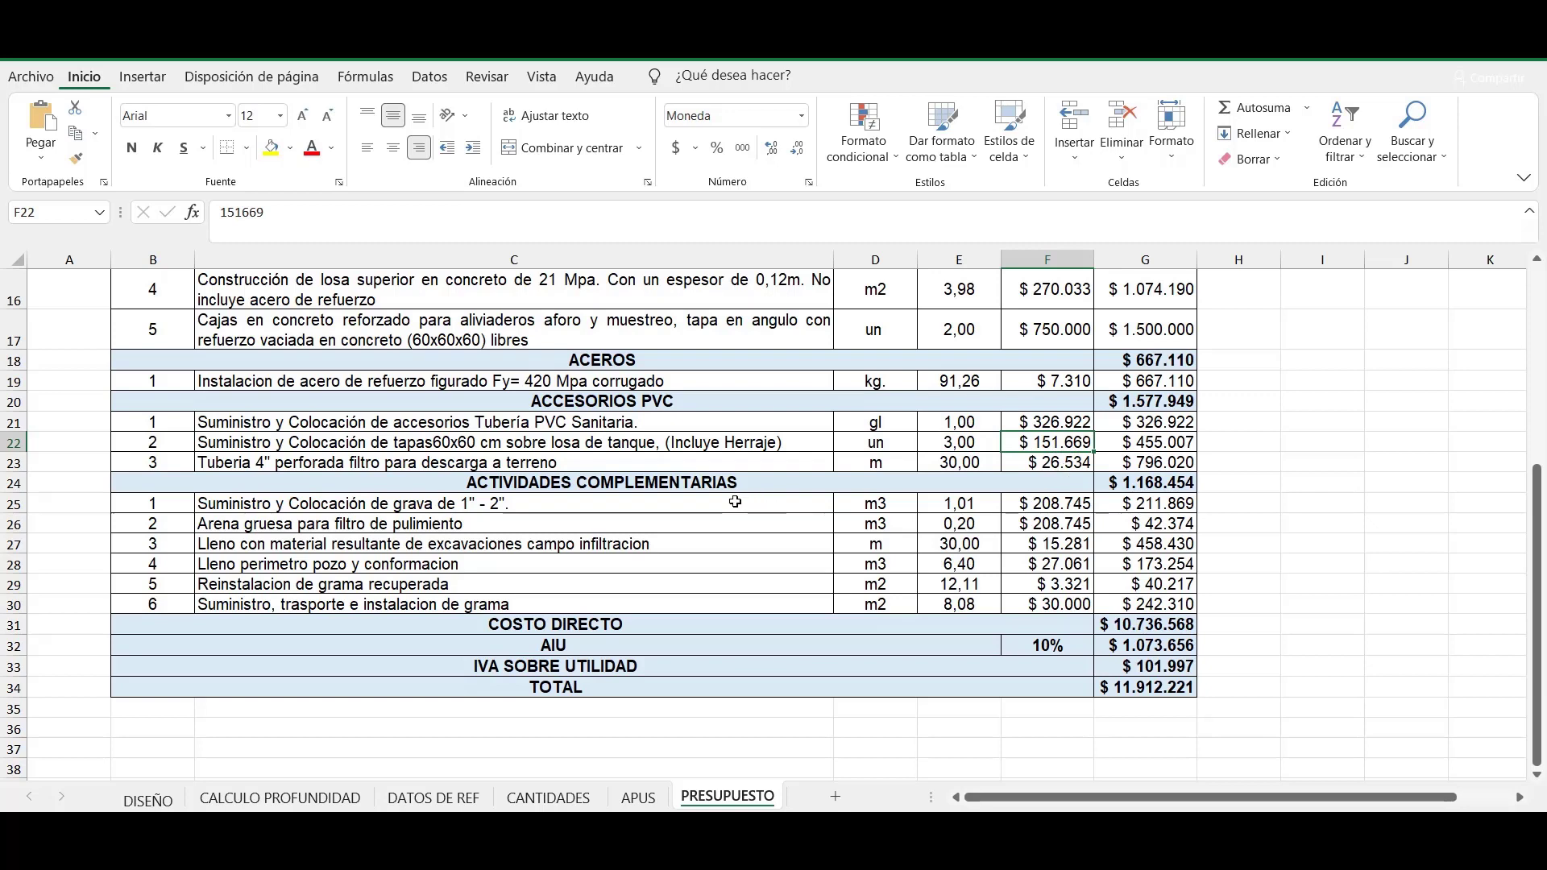
Inspect the description, unit, quantity and unit value of the 4" perforated filter pipe item in row 23.
left_click(700, 456)
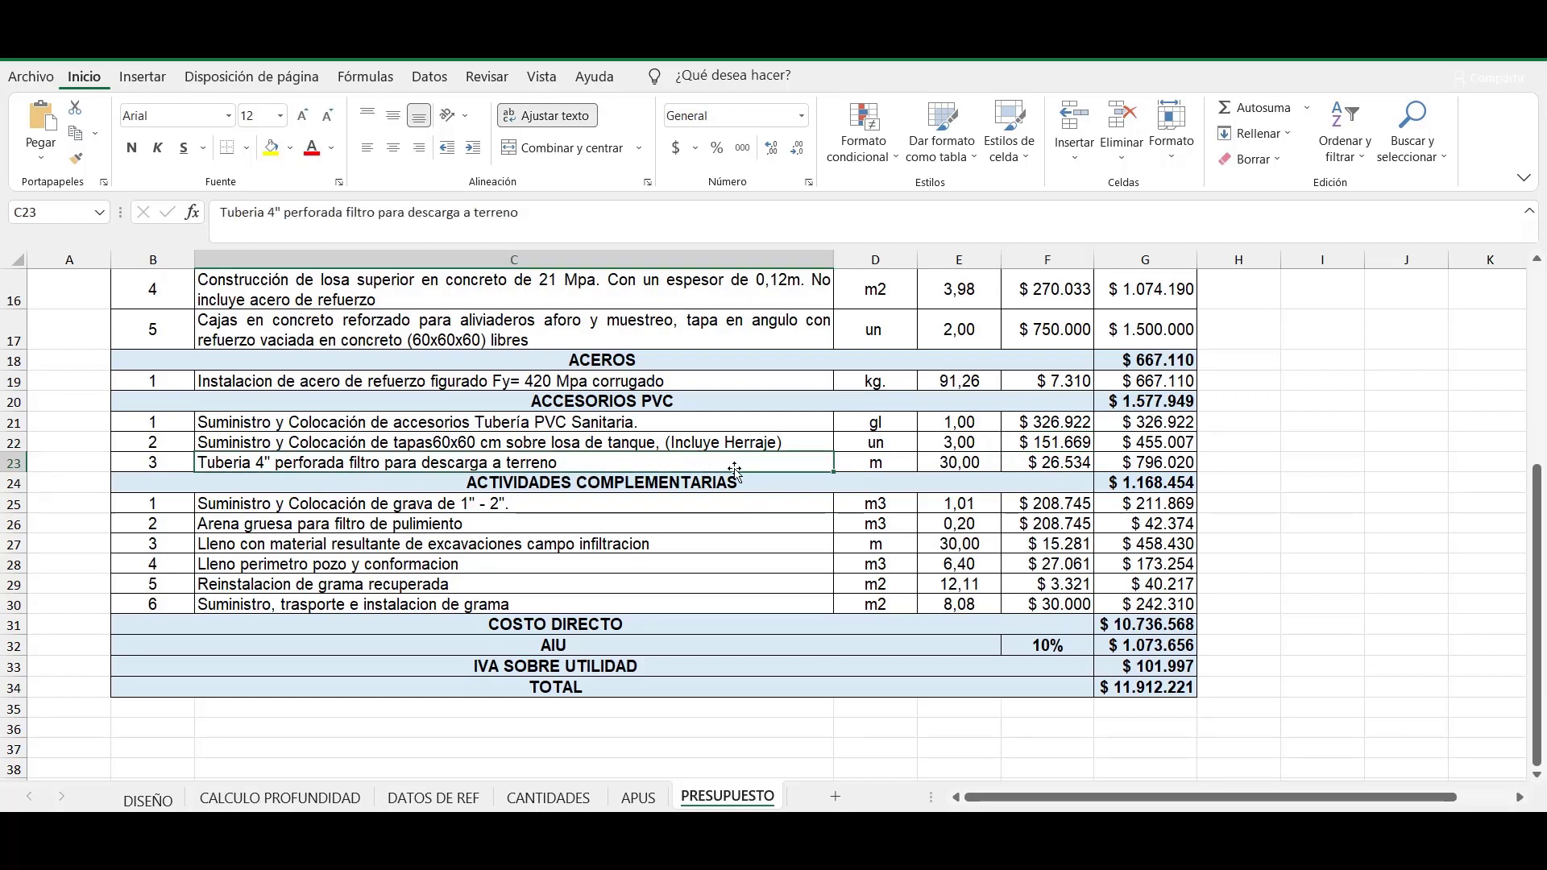
left_click(874, 472)
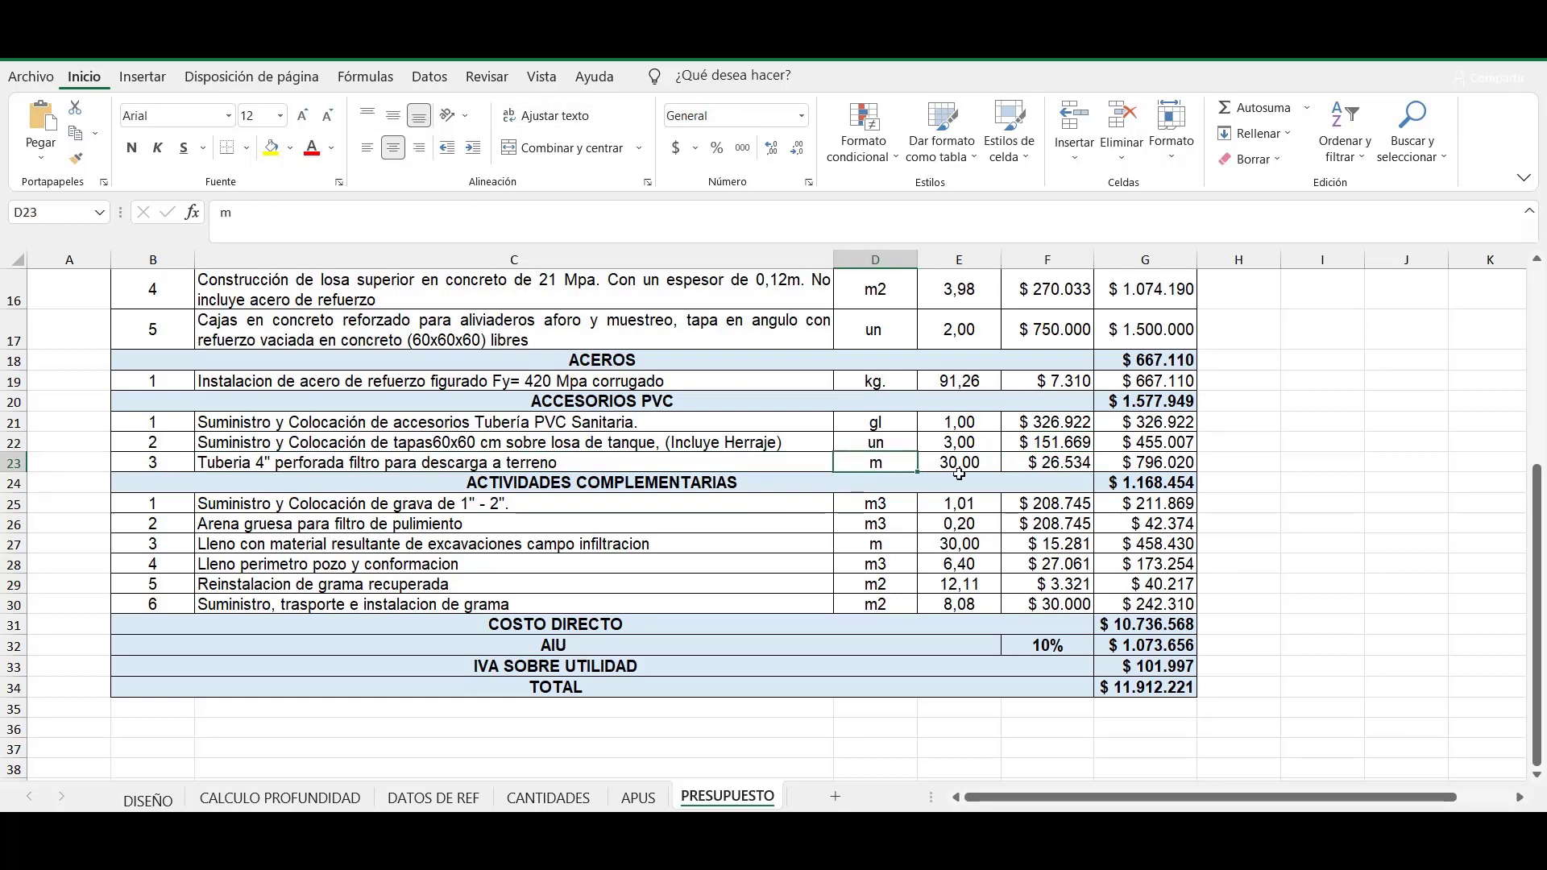
left_click(964, 465)
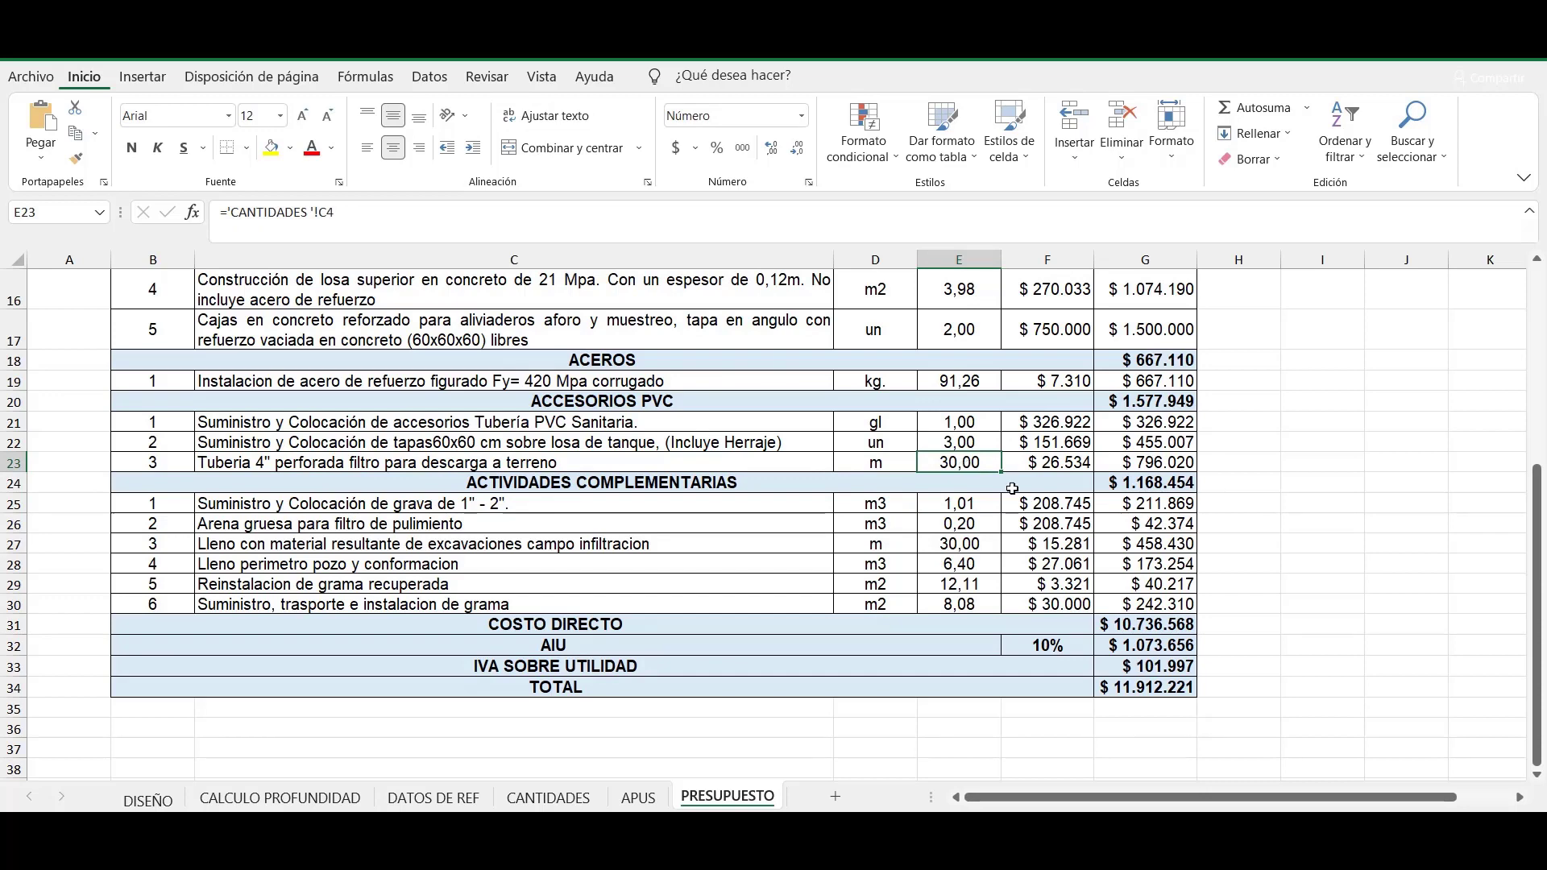
left_click(1063, 462)
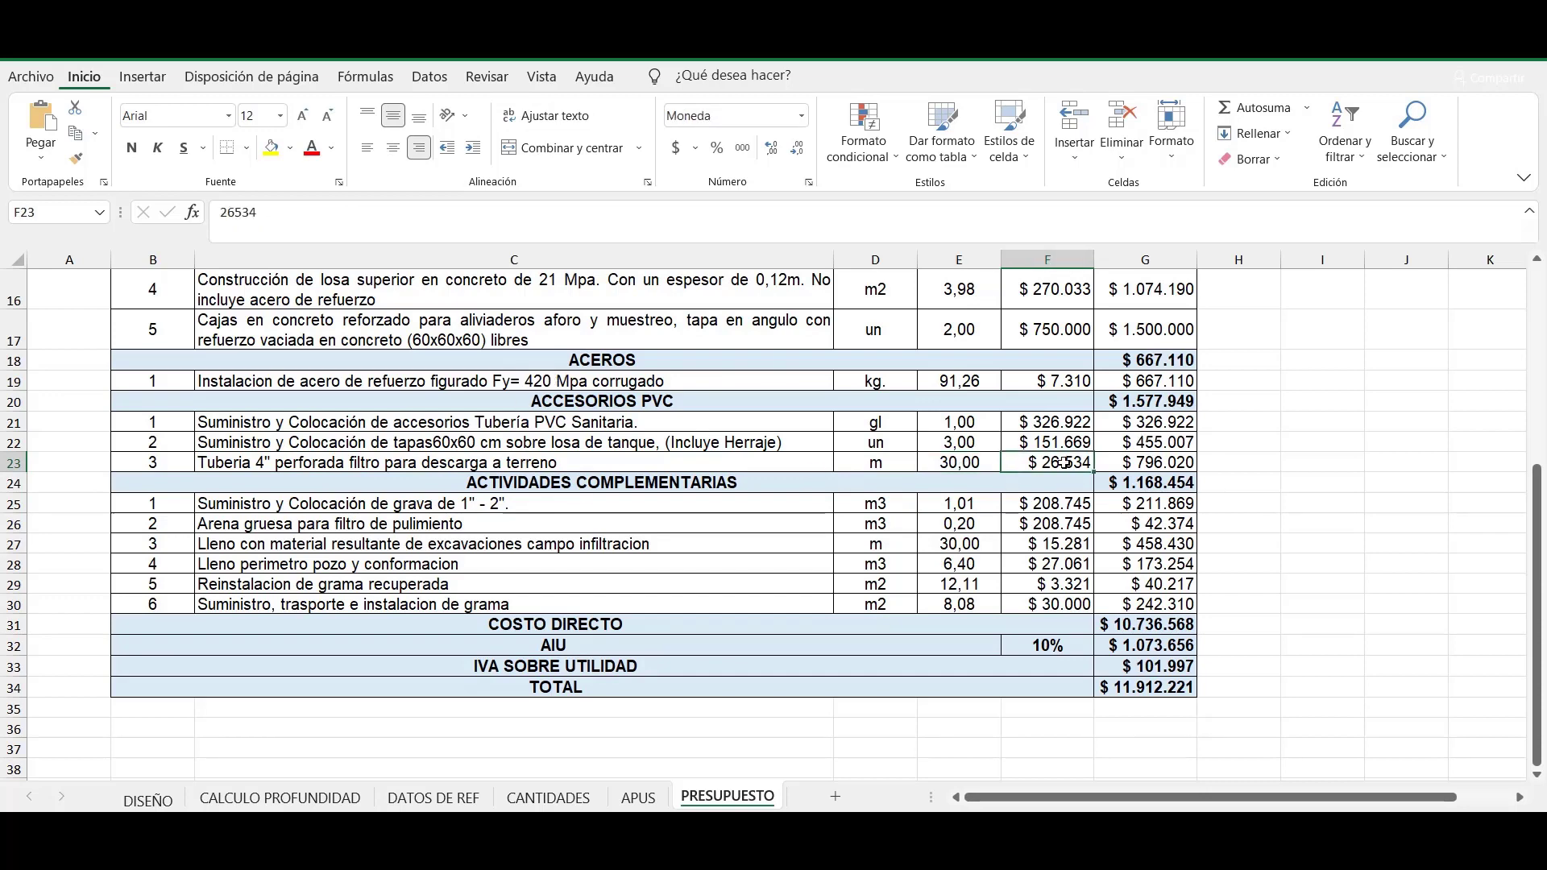
Inspect the ACTIVIDADES COMPLEMENTARIAS heading and the description, unit, linked quantity and unit value of the 1" - 2" gravel item in row 25.
scroll(1070, 516, "down", 2)
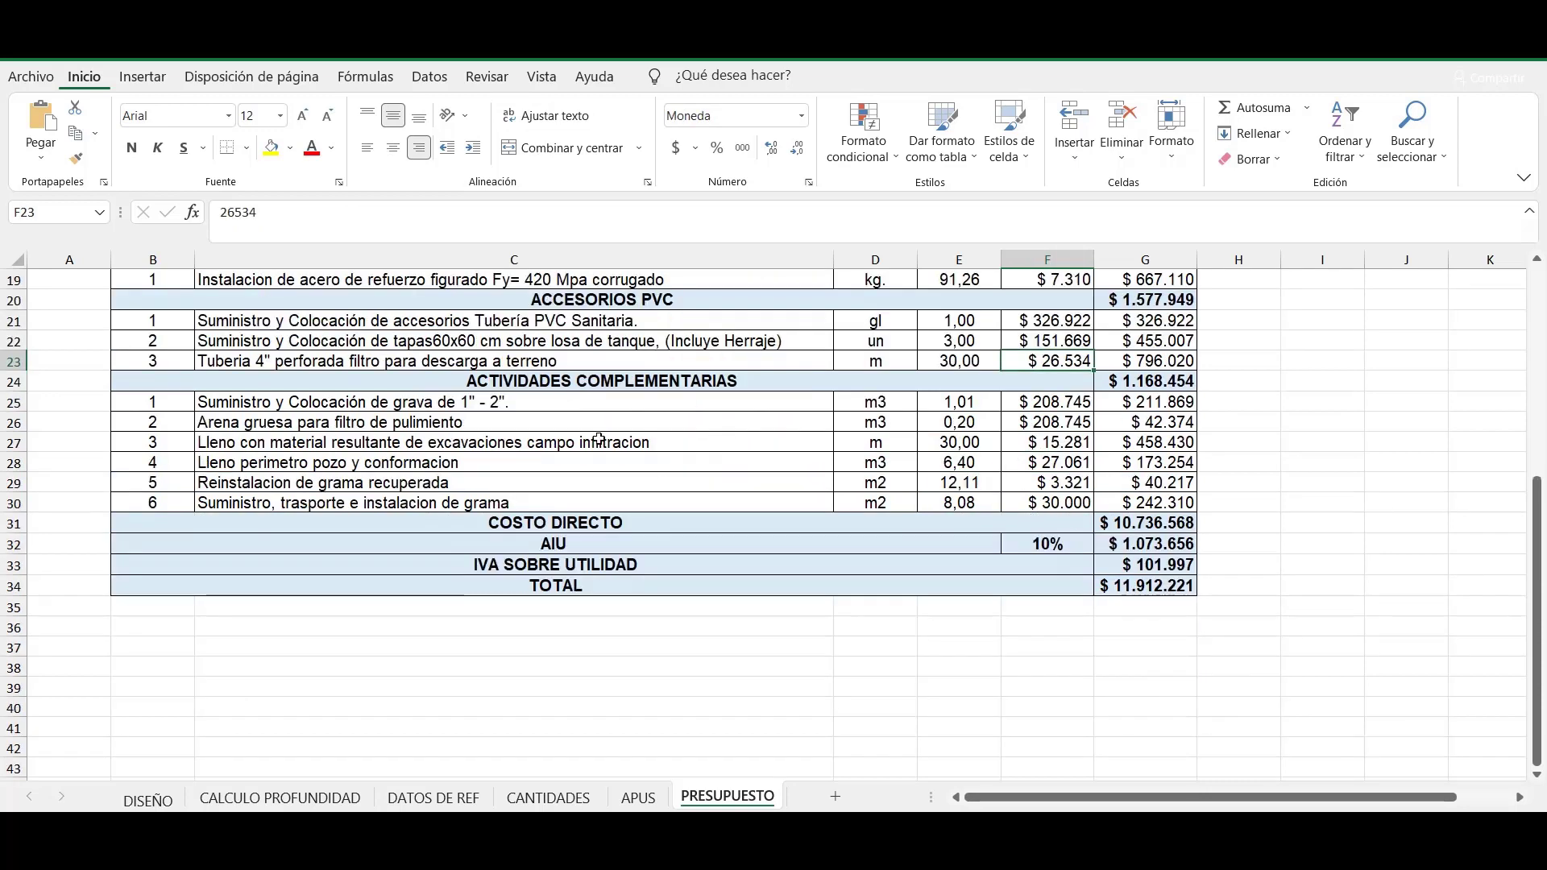
left_click(496, 381)
scroll(679, 496, "up", 1)
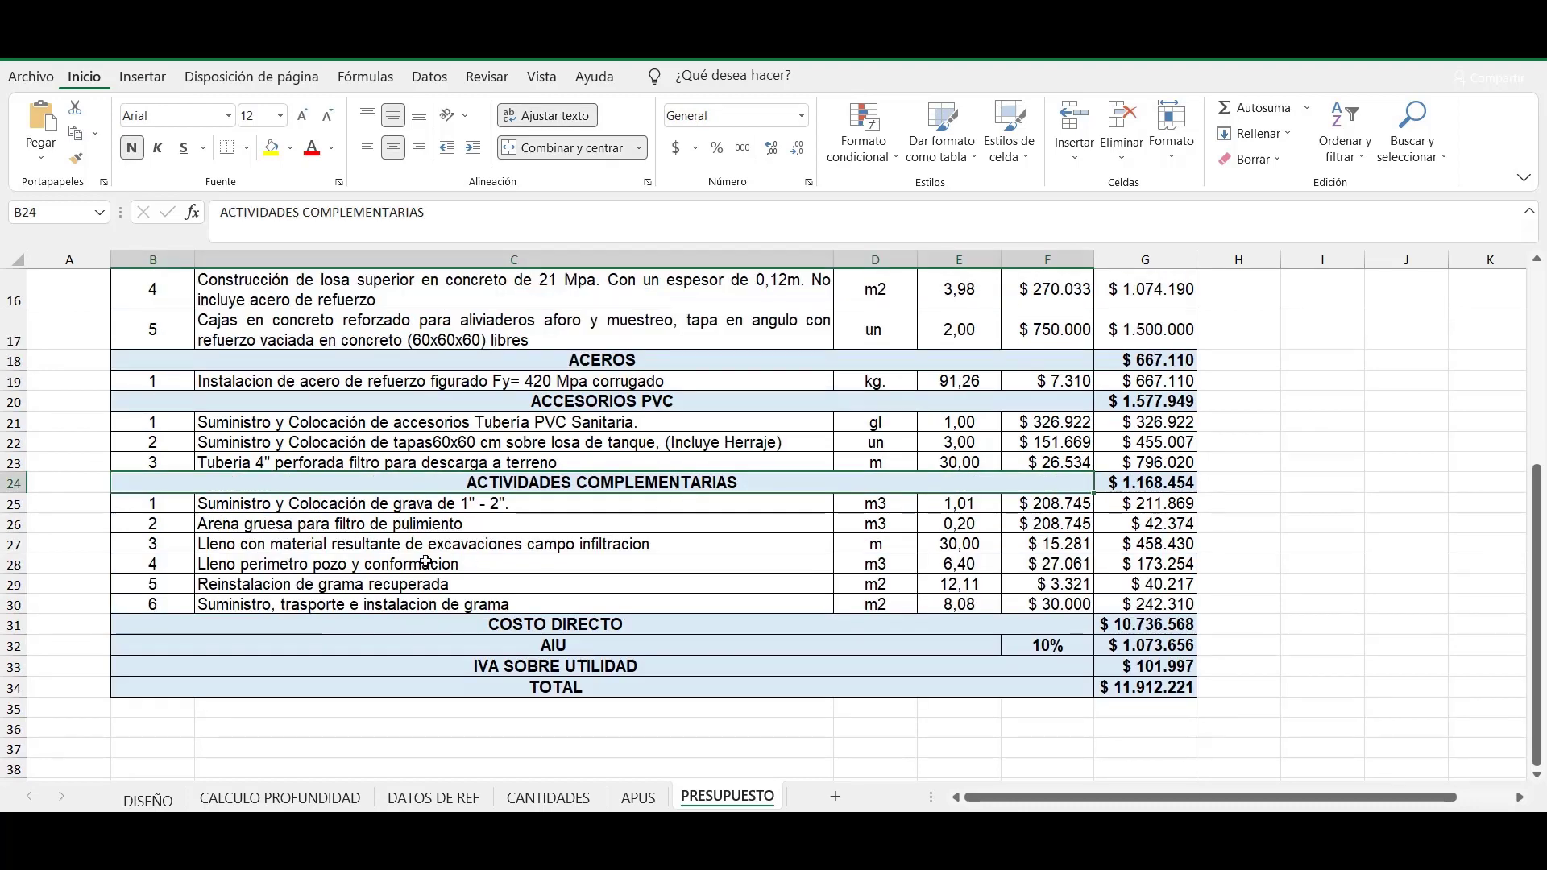
left_click(307, 509)
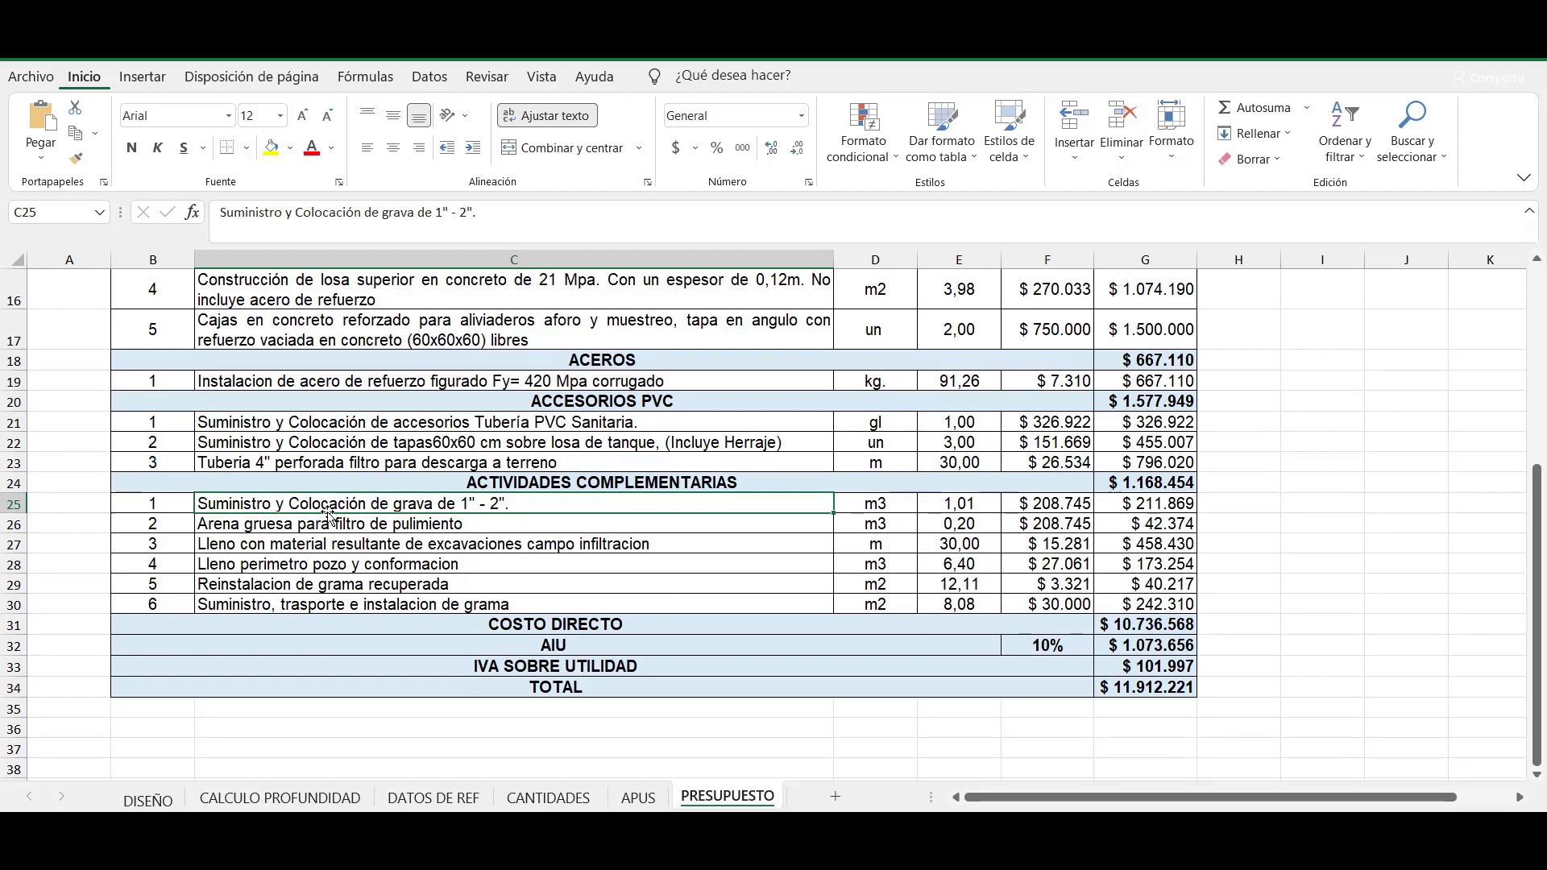
left_click(875, 506)
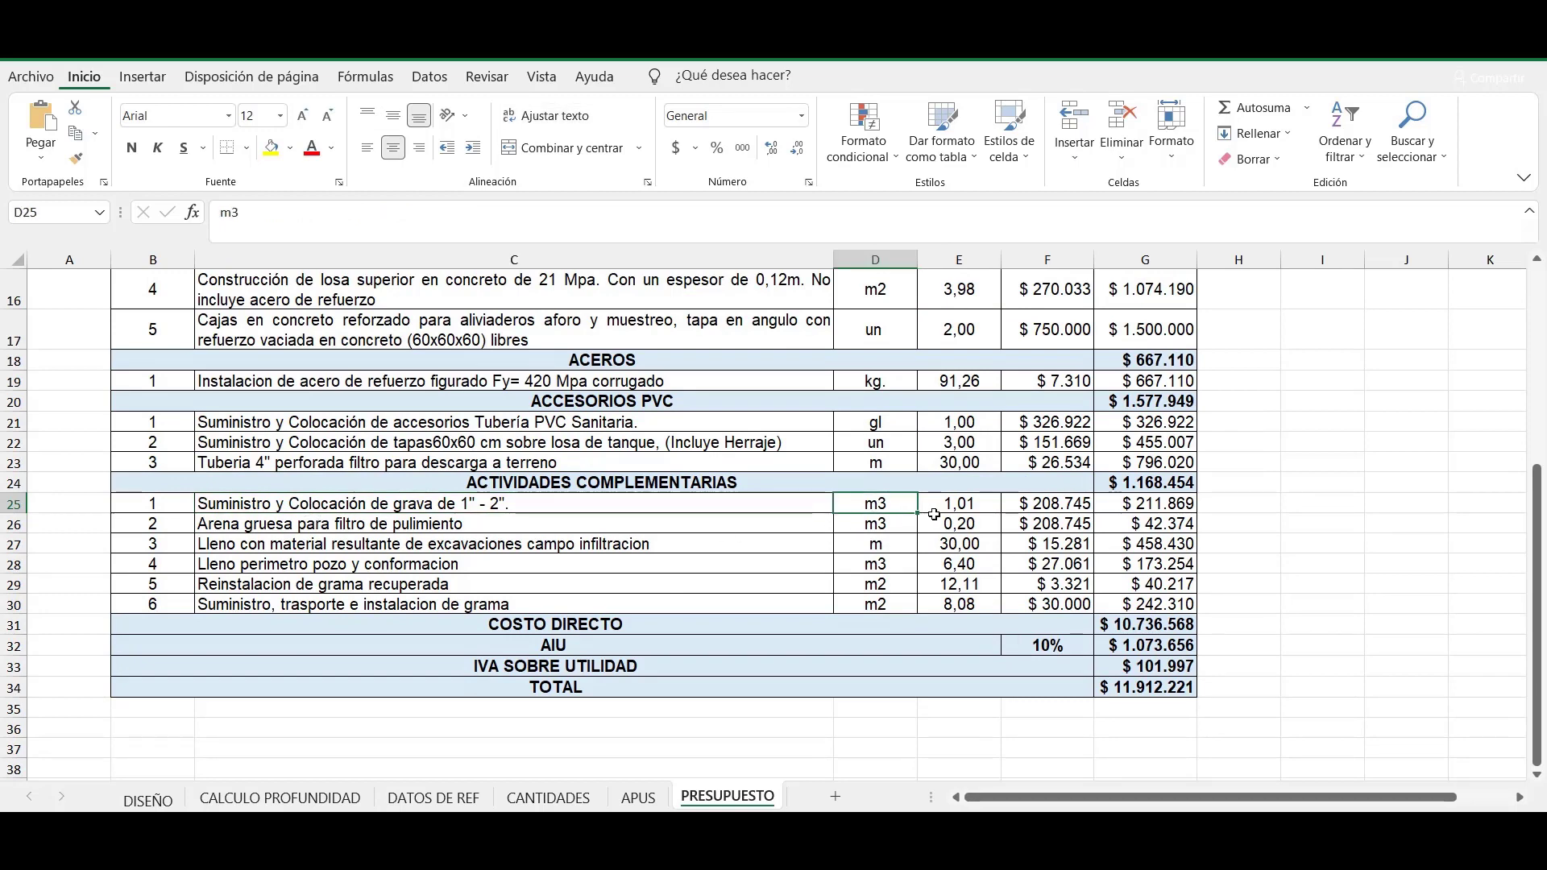
left_click(962, 505)
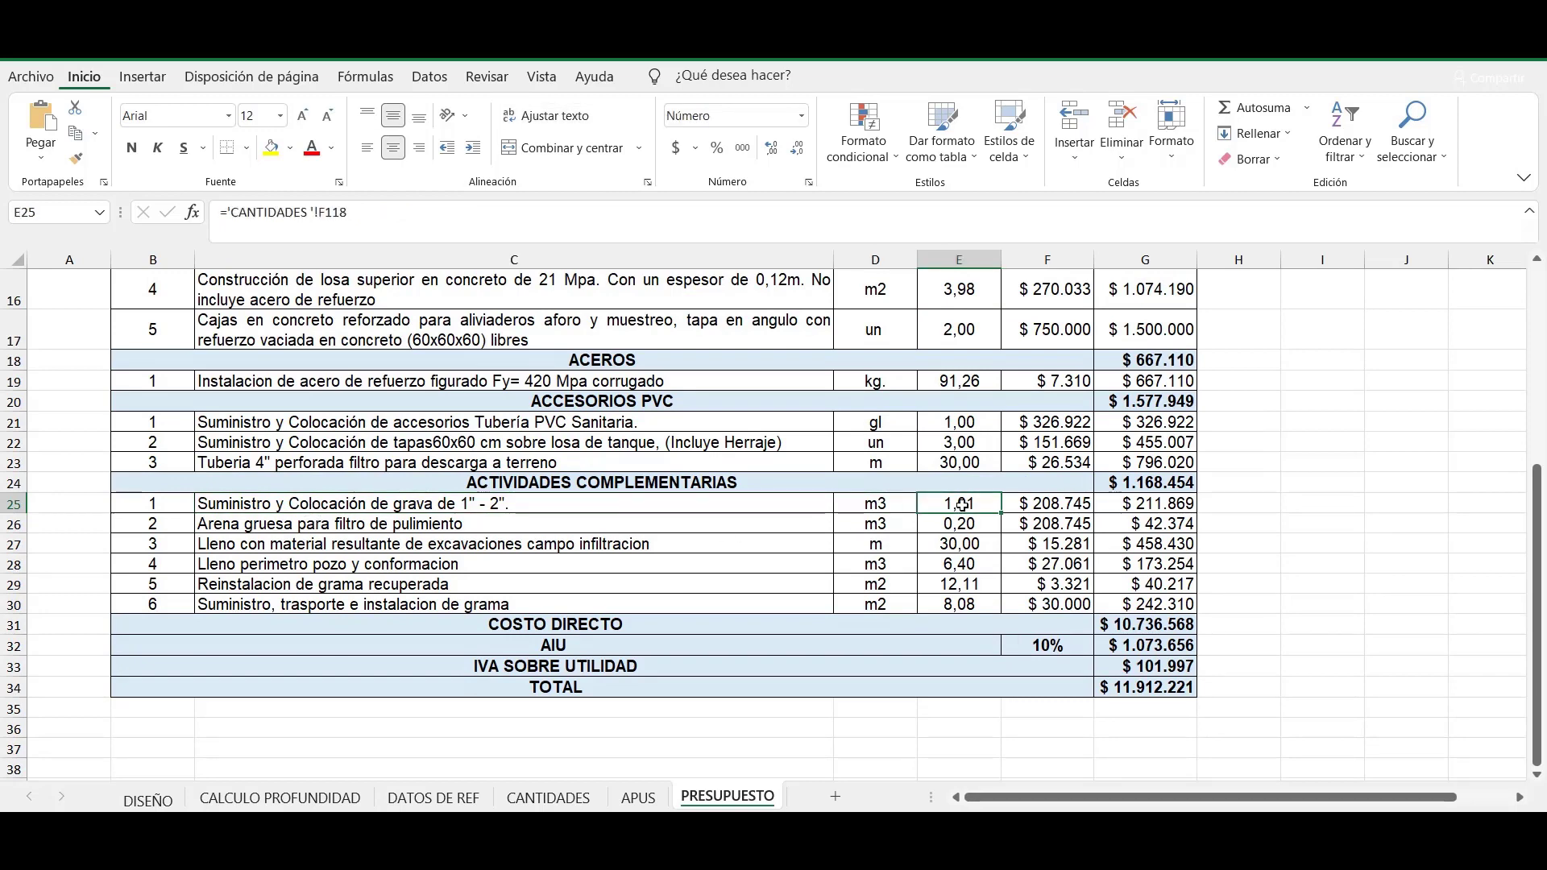
left_click(1027, 504)
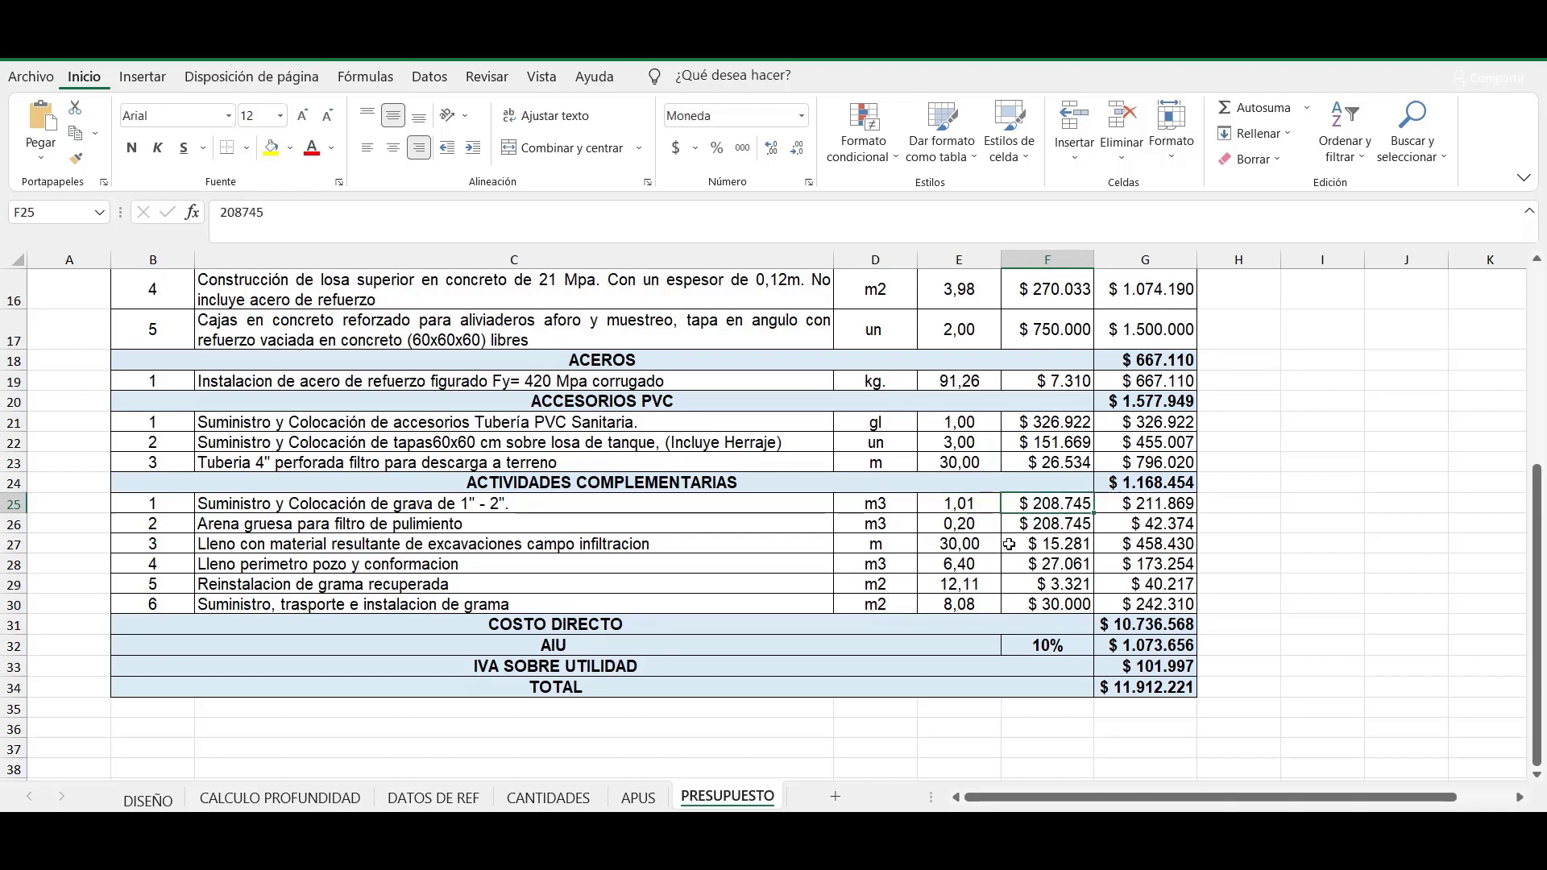
Inspect the description and unit of the coarse filter sand item in row 26, and examine its quantity formula in E26.
left_click(719, 526)
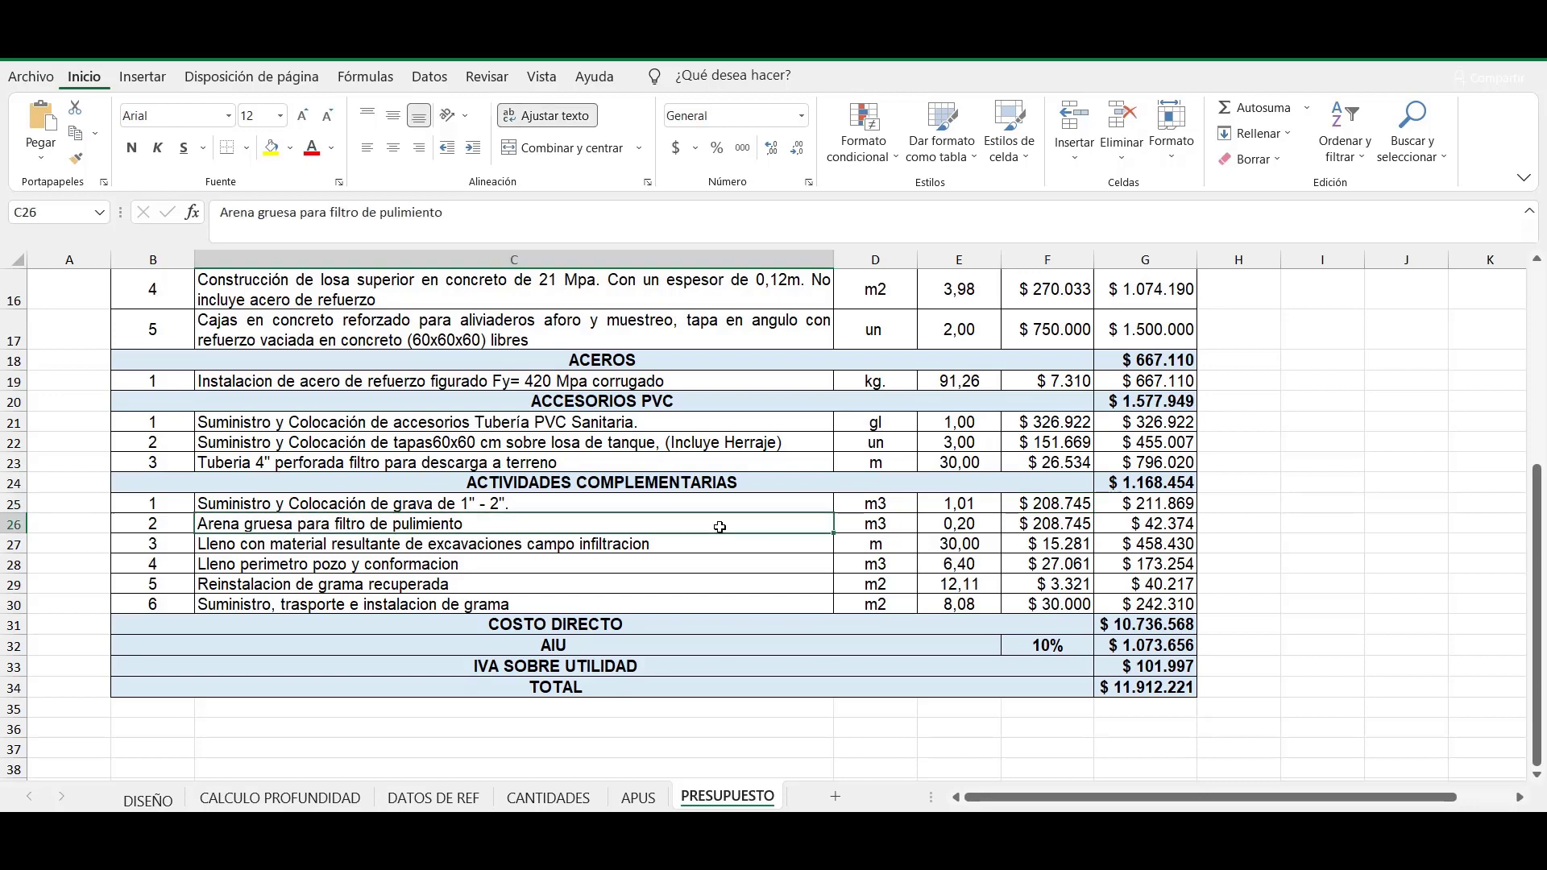
left_click(886, 520)
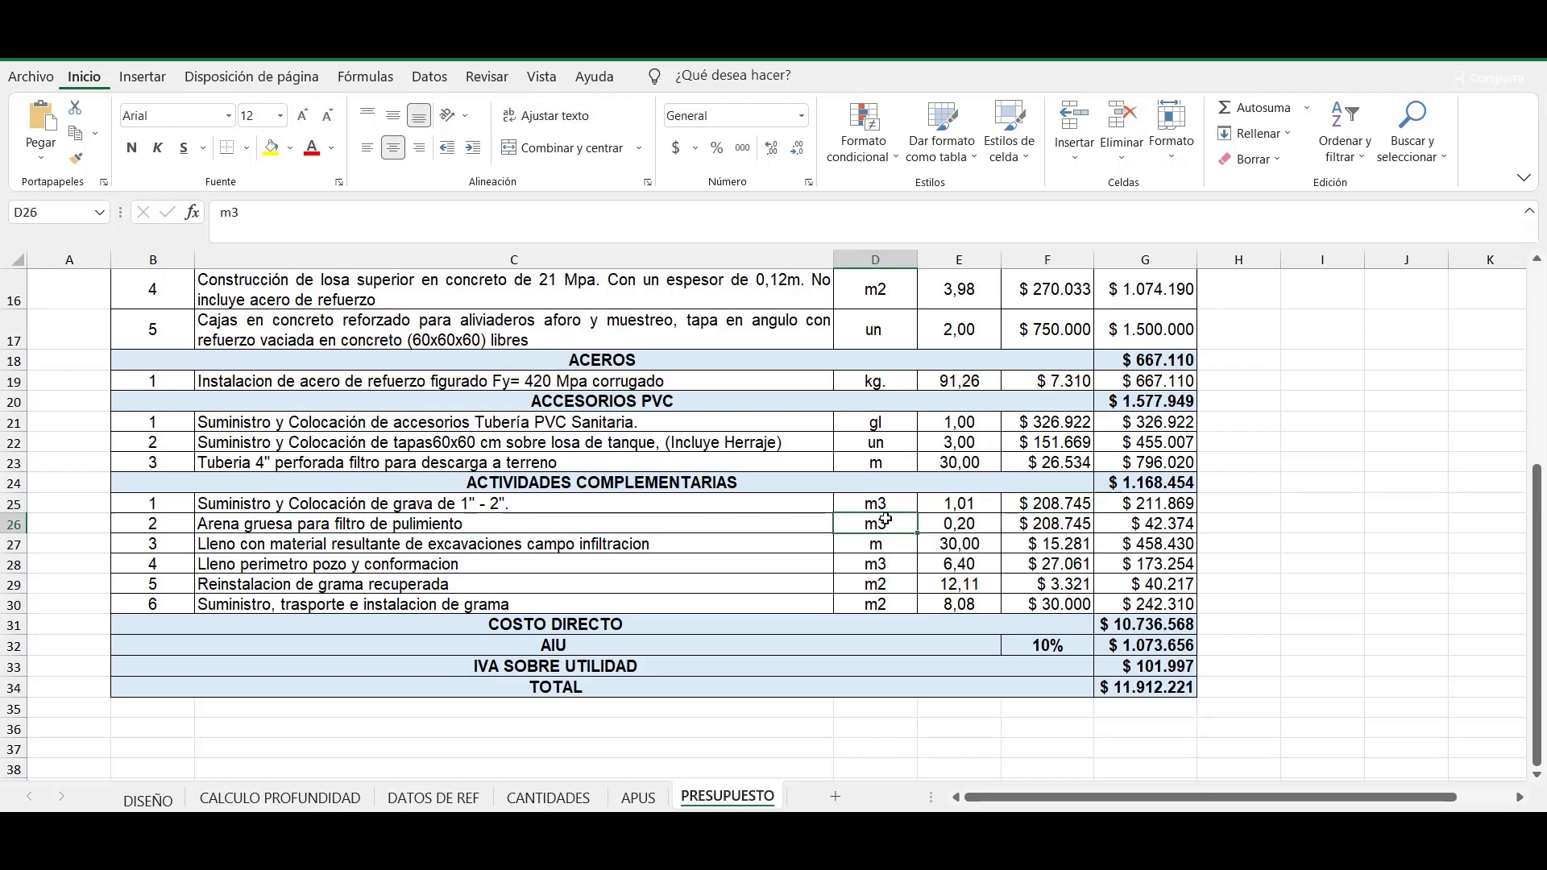
left_click(964, 522)
key("F2")
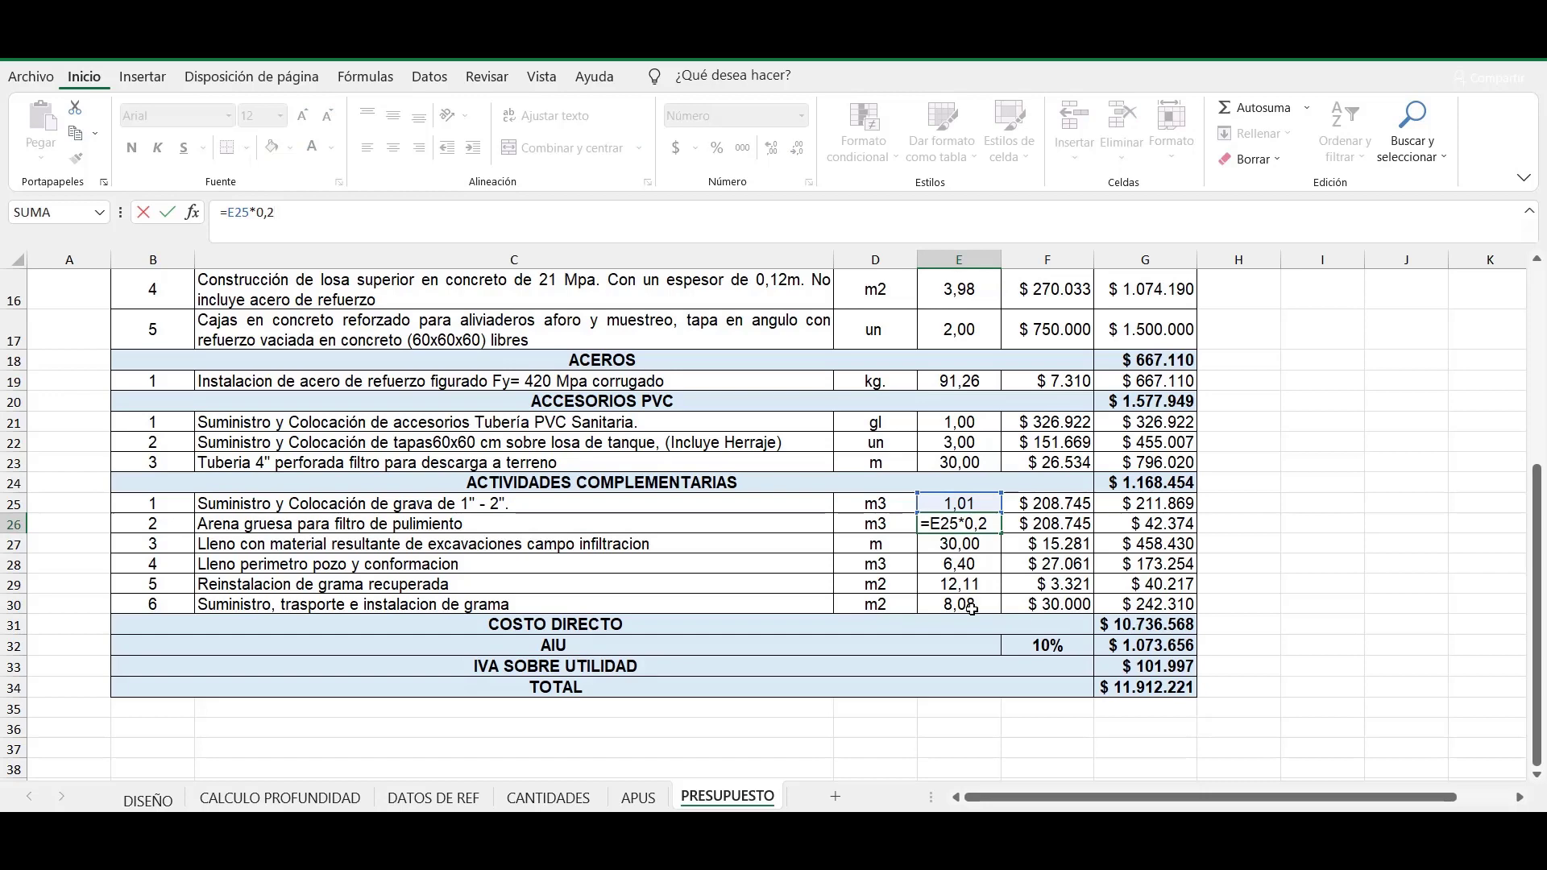
key("Return")
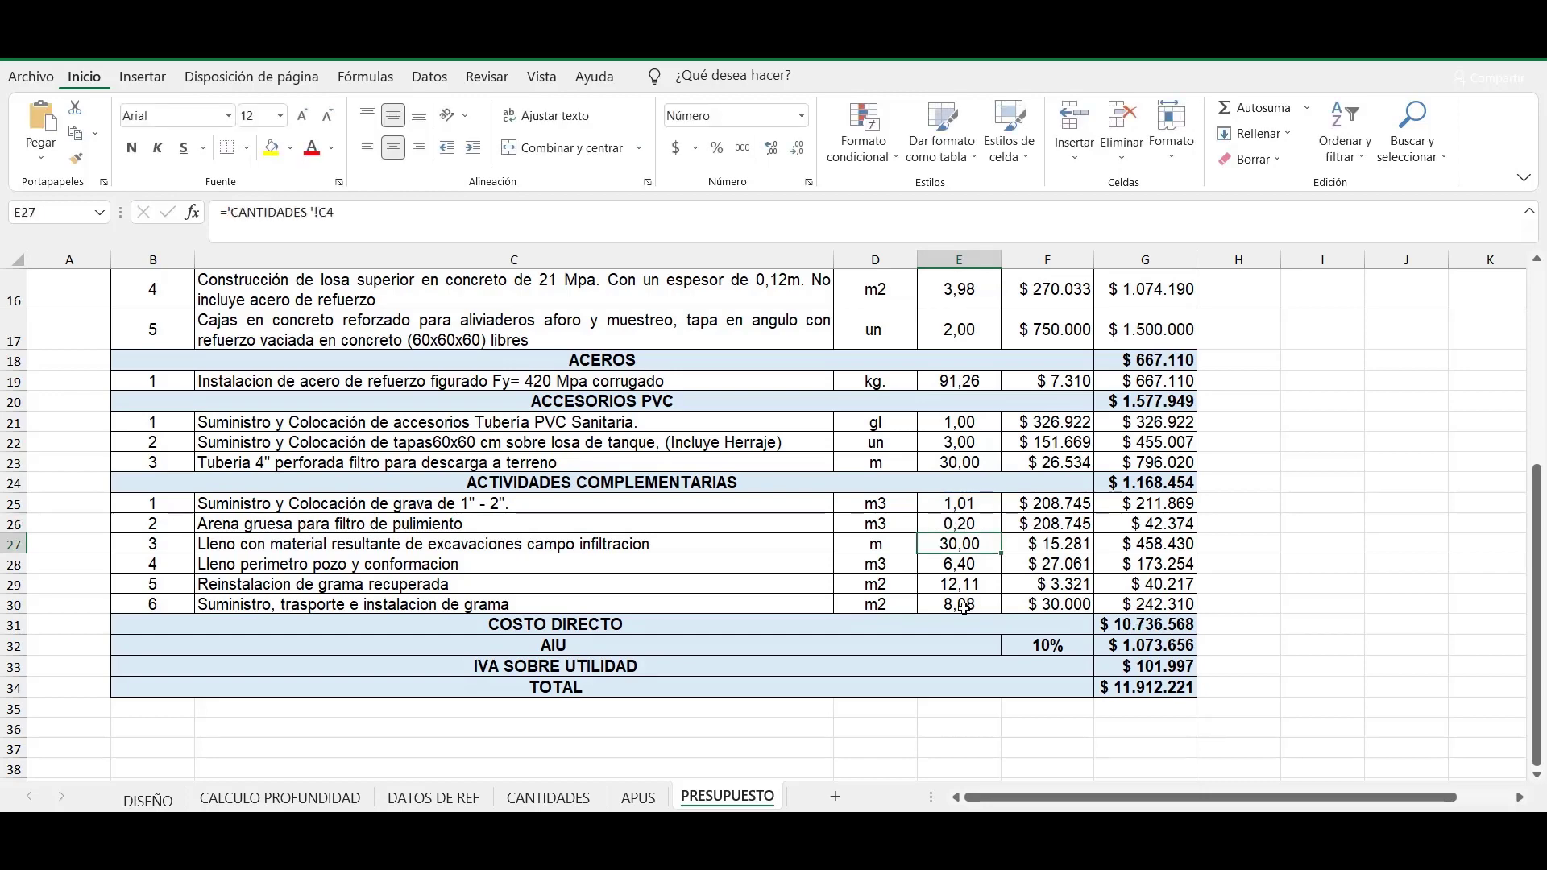
Inspect the description, unit, quantity and unit value of the infiltration field fill item in row 27.
left_click(423, 548)
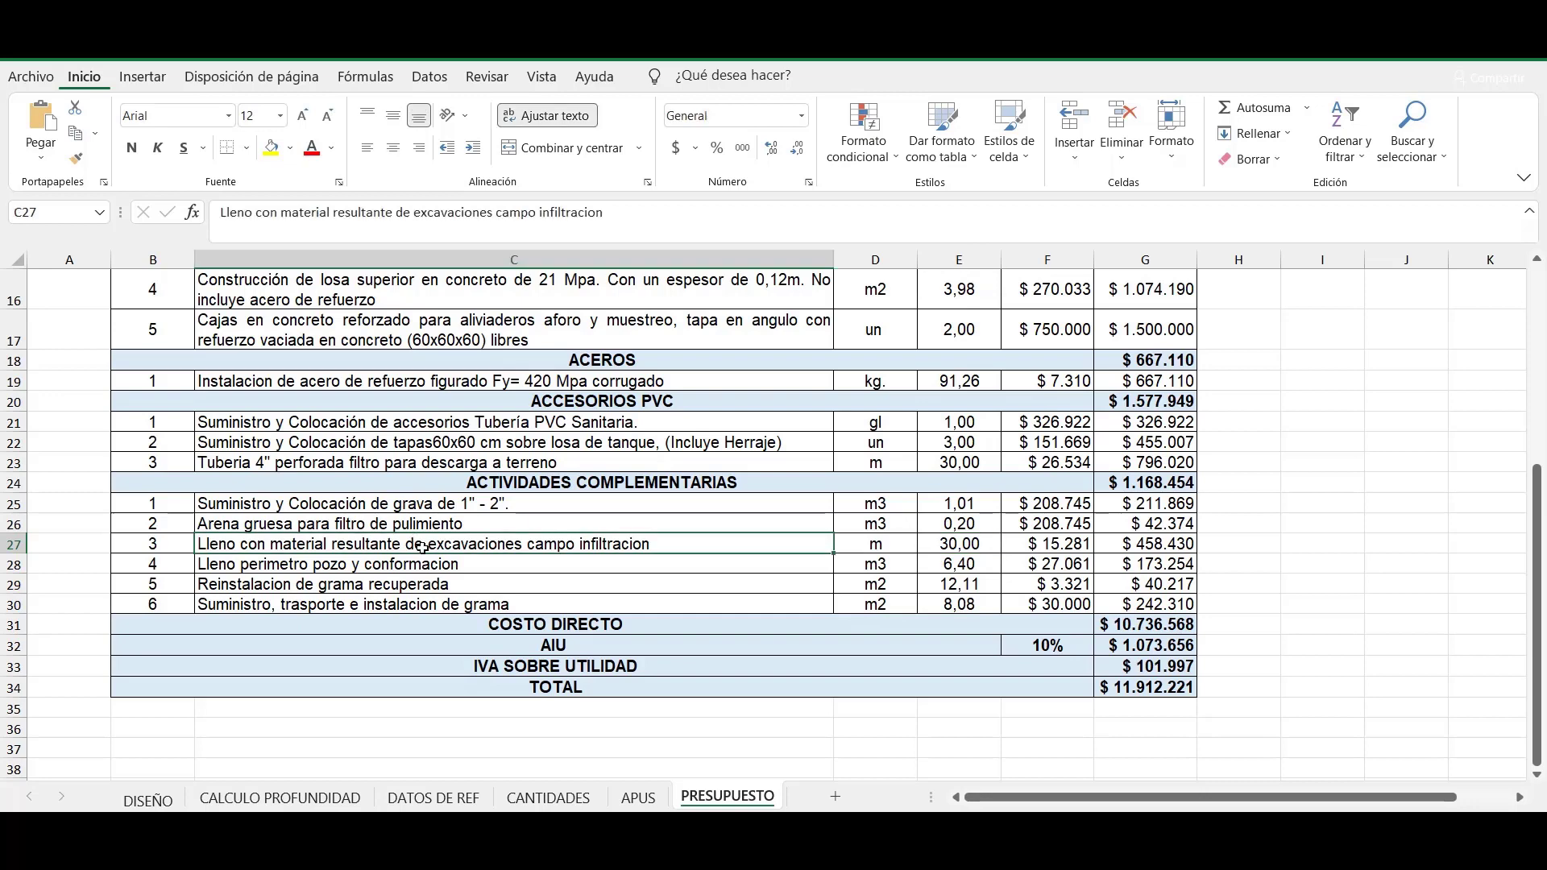
left_click(873, 545)
left_click(943, 547)
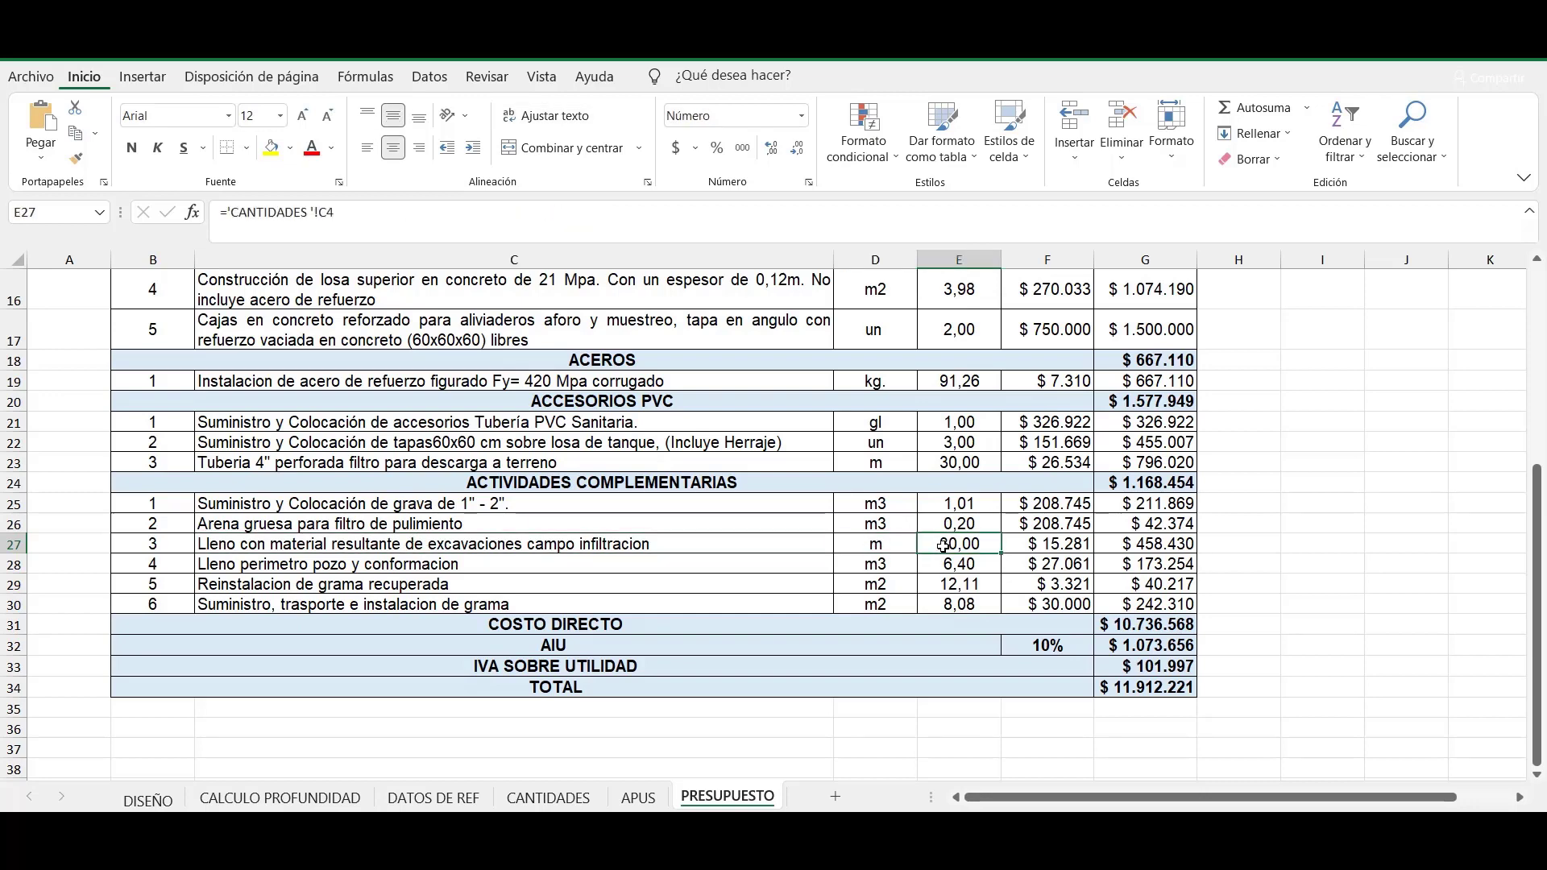
left_click(1042, 544)
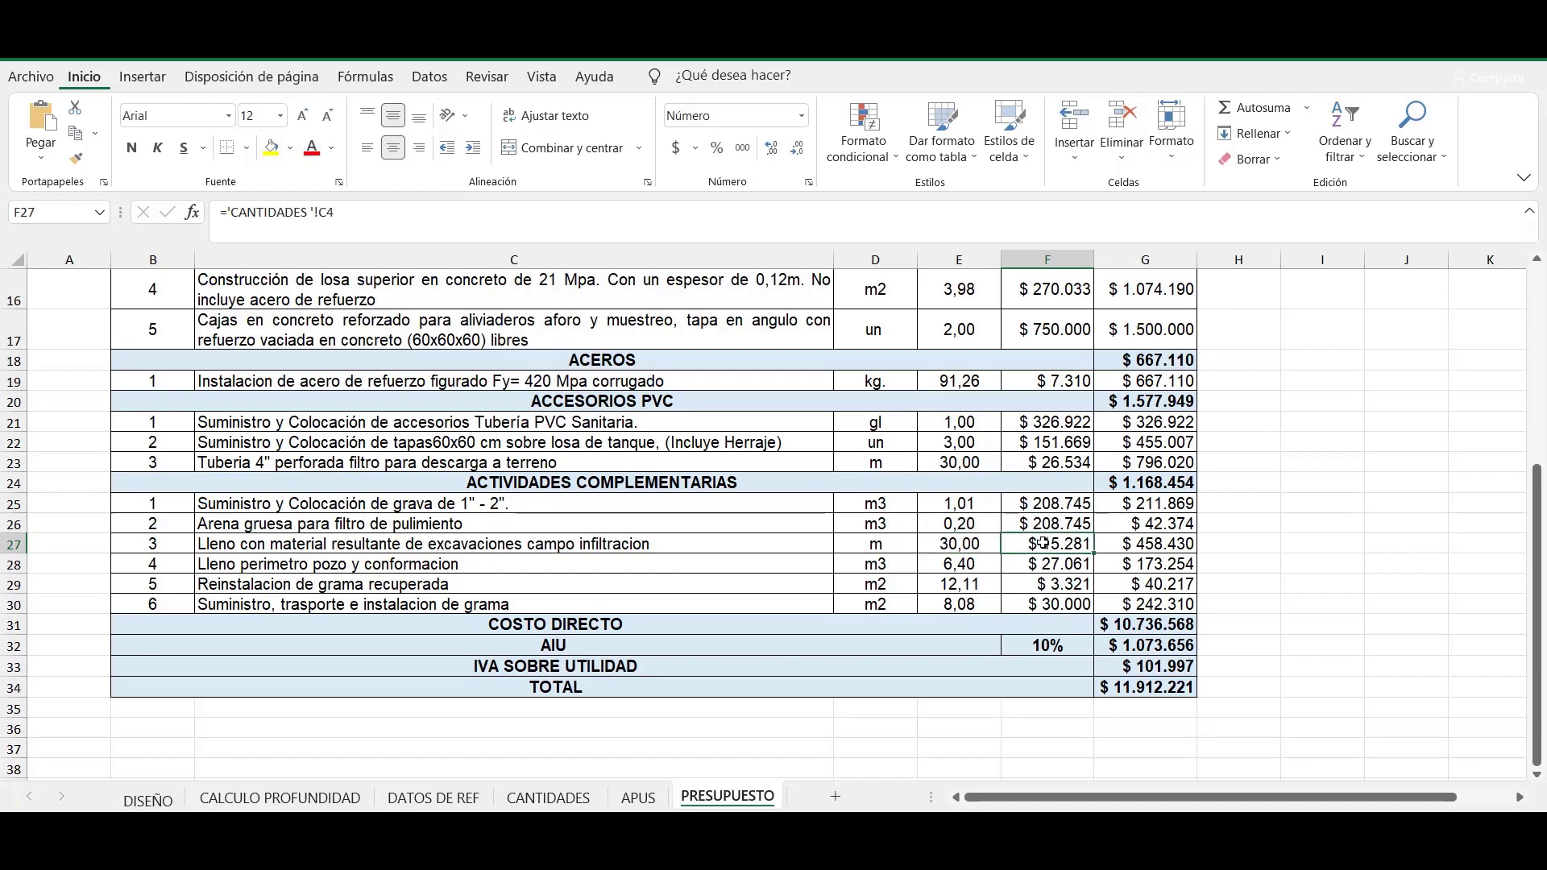
Compare the infiltration field fill's unit value with the perimeter fill analysis total in APUS cell F174, and return to the budget sheet.
left_click(638, 798)
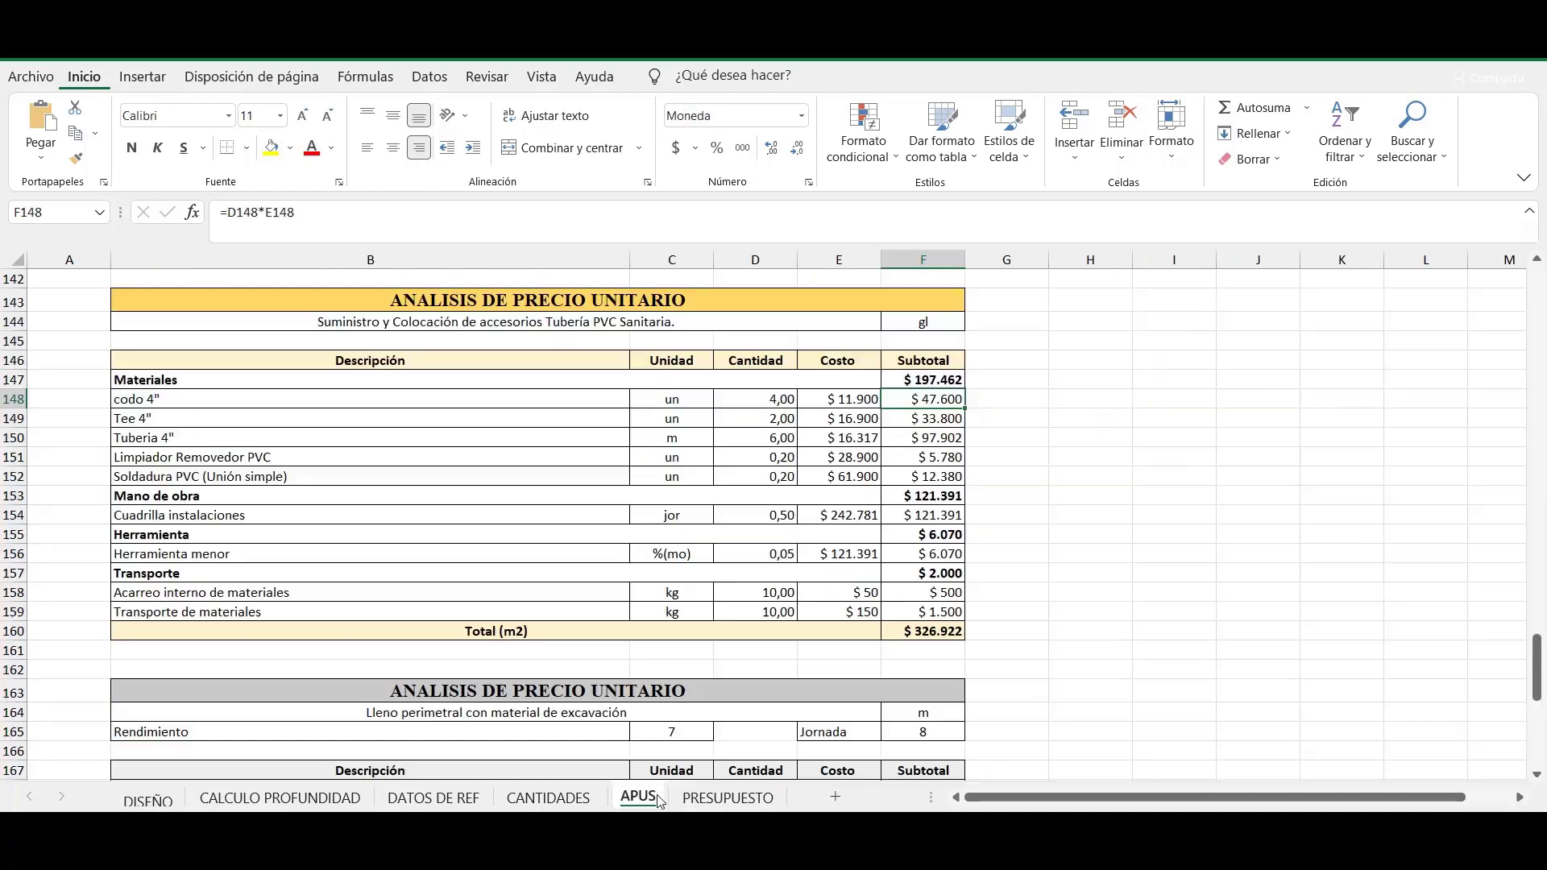
scroll(773, 707, "down", 11)
scroll(775, 705, "up", 5)
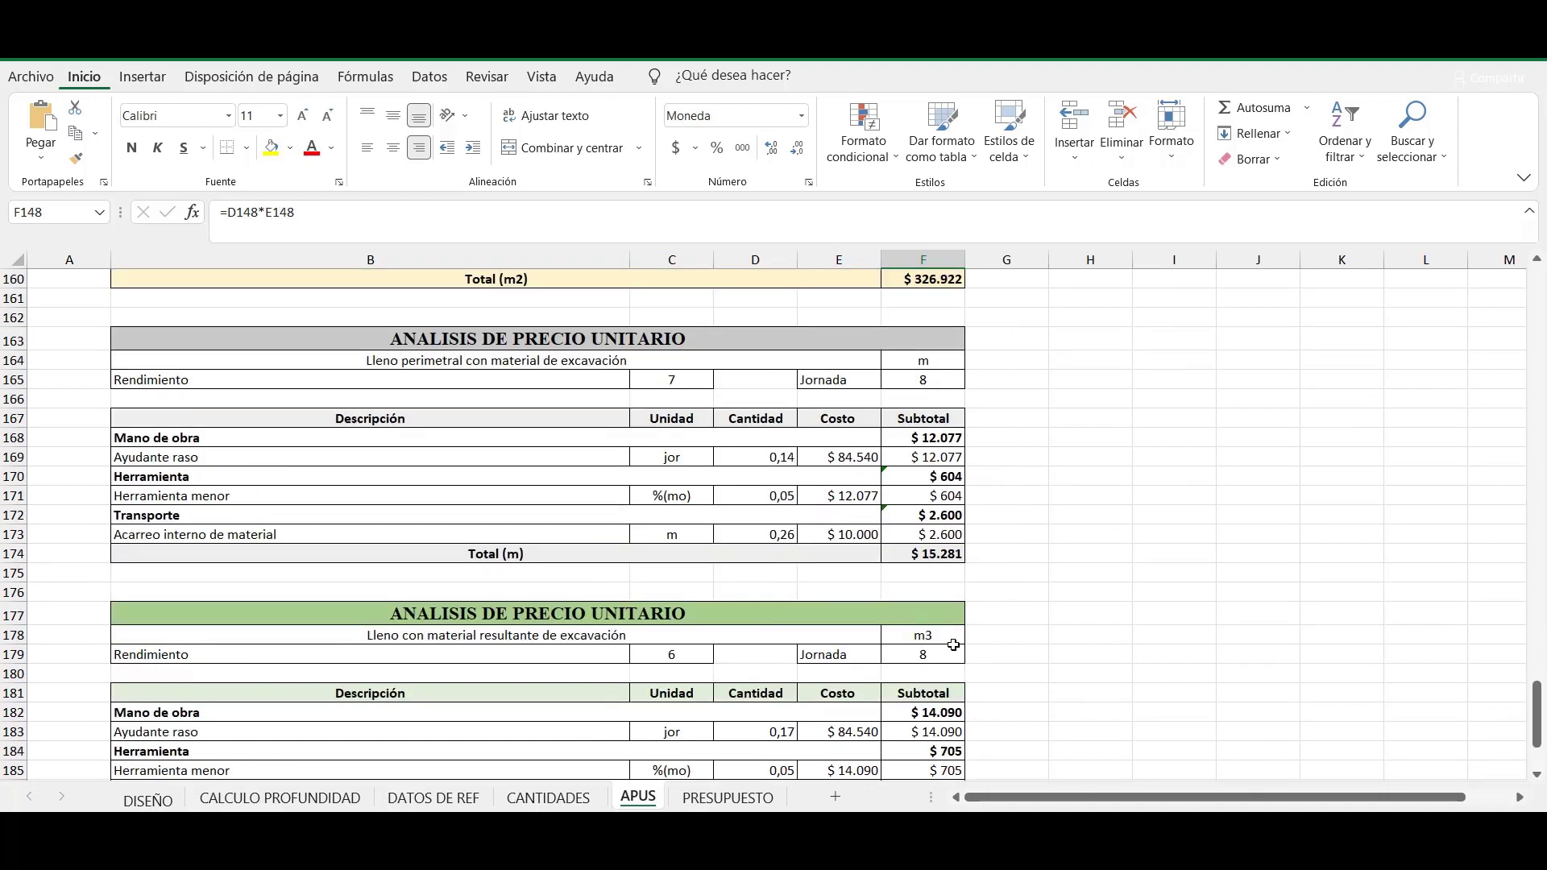
left_click(930, 555)
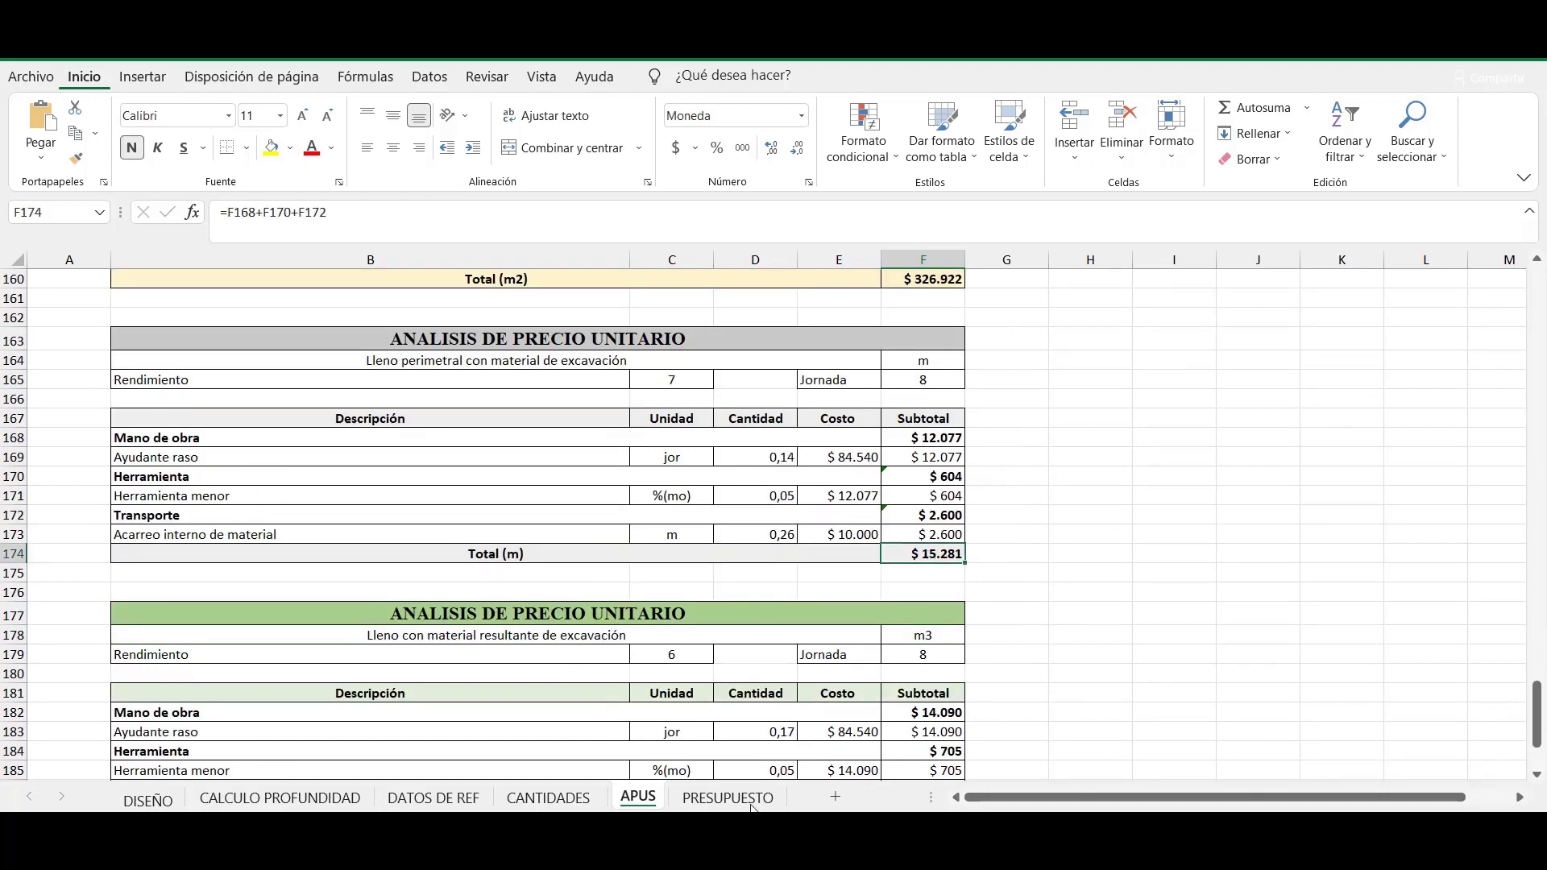
left_click(727, 797)
Inspect the description, unit, CANTIDADES quantity link and APUS unit value link of the tank perimeter fill item in row 28.
left_click(669, 571)
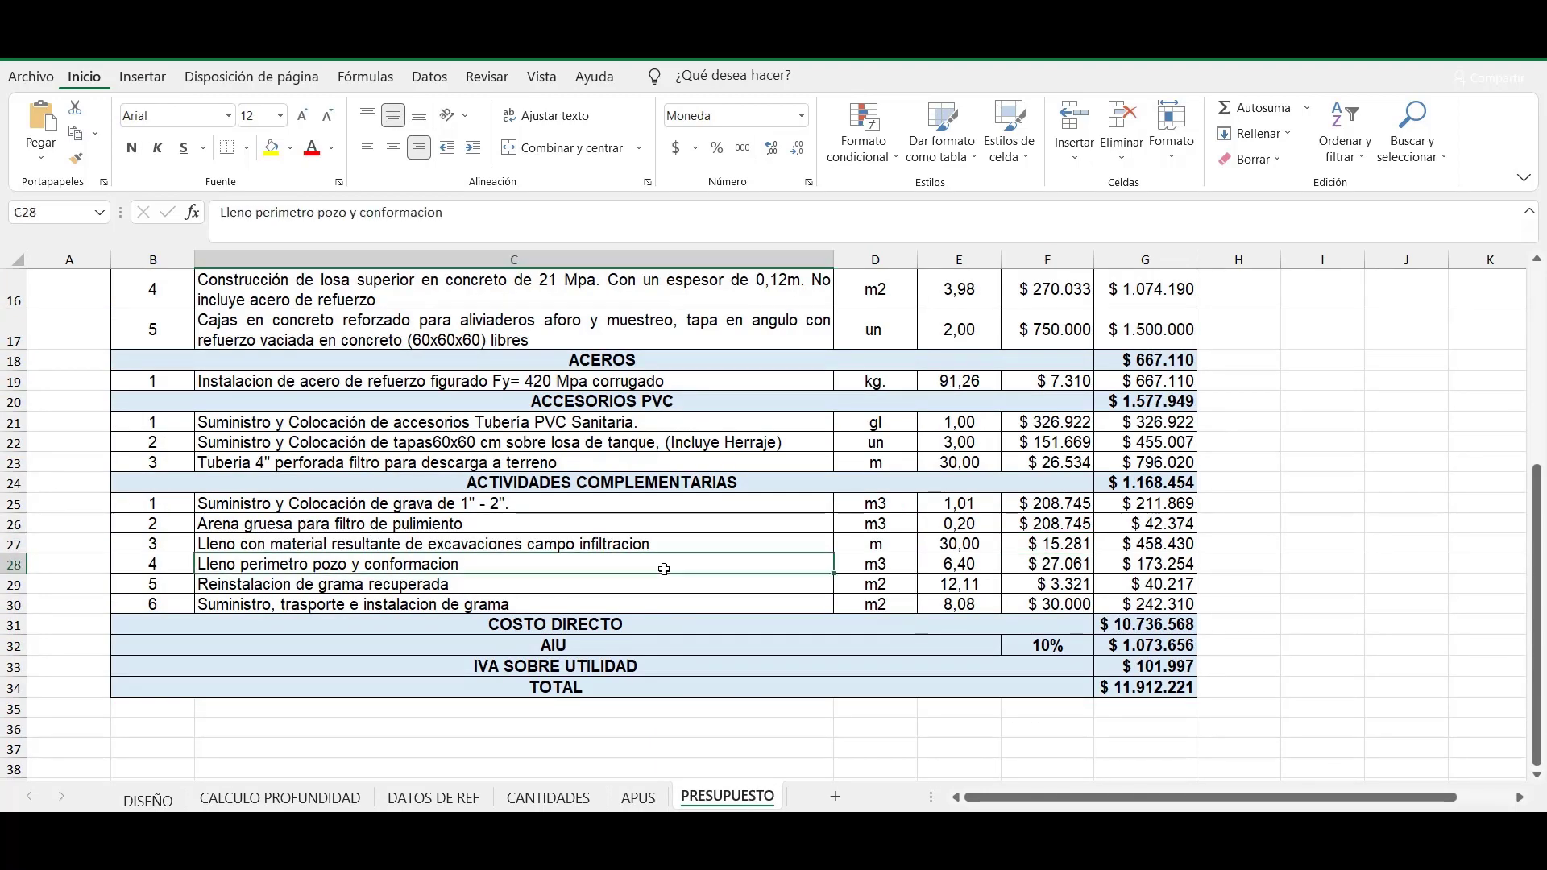
left_click(854, 568)
left_click(963, 572)
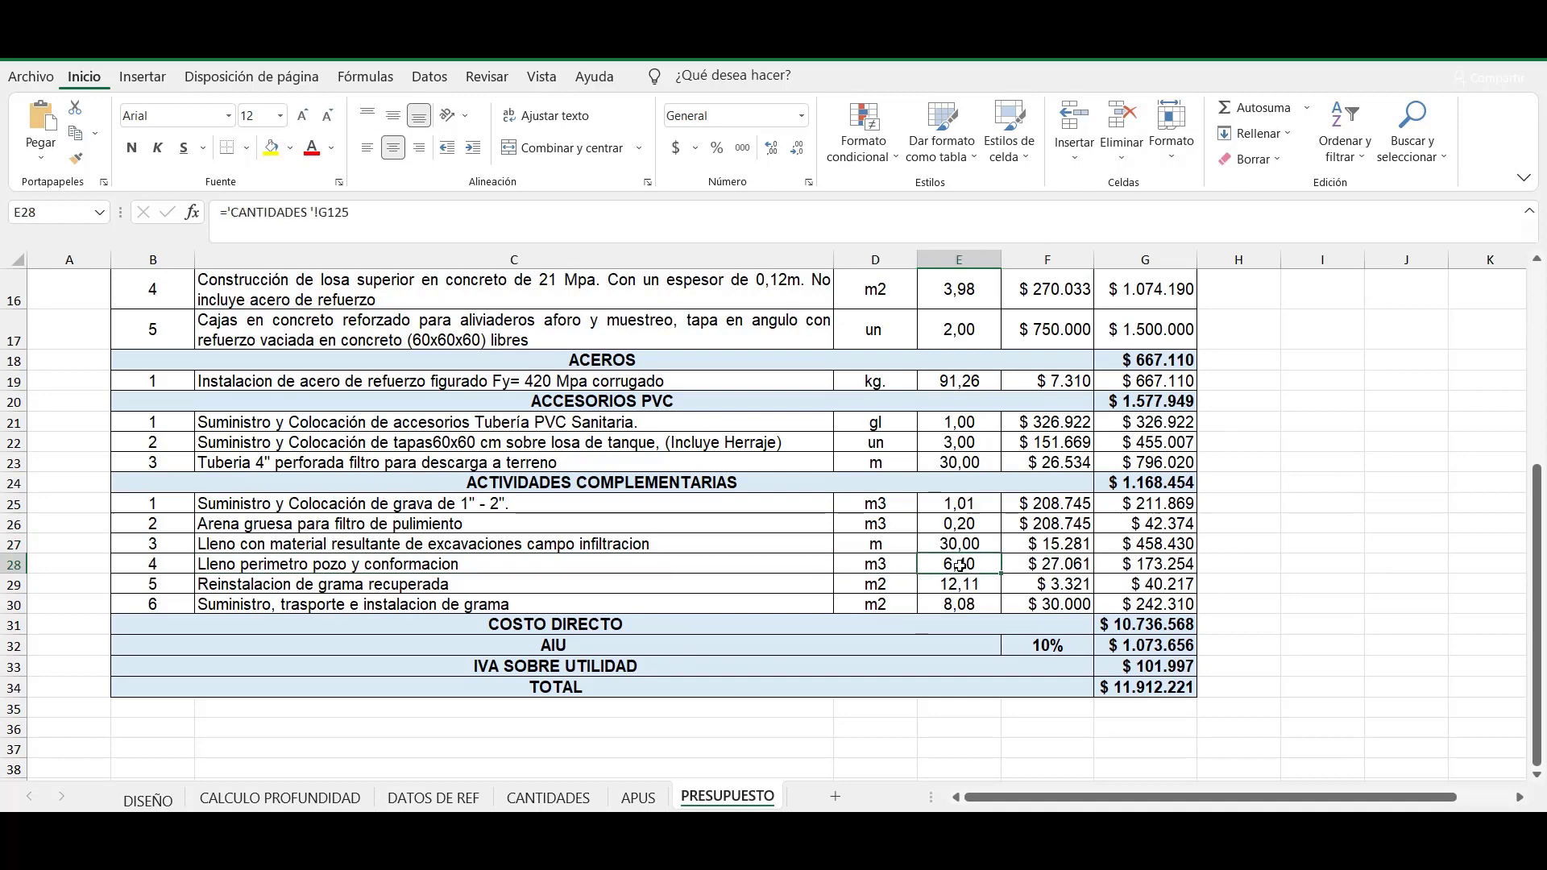
left_click(415, 213)
key("Escape")
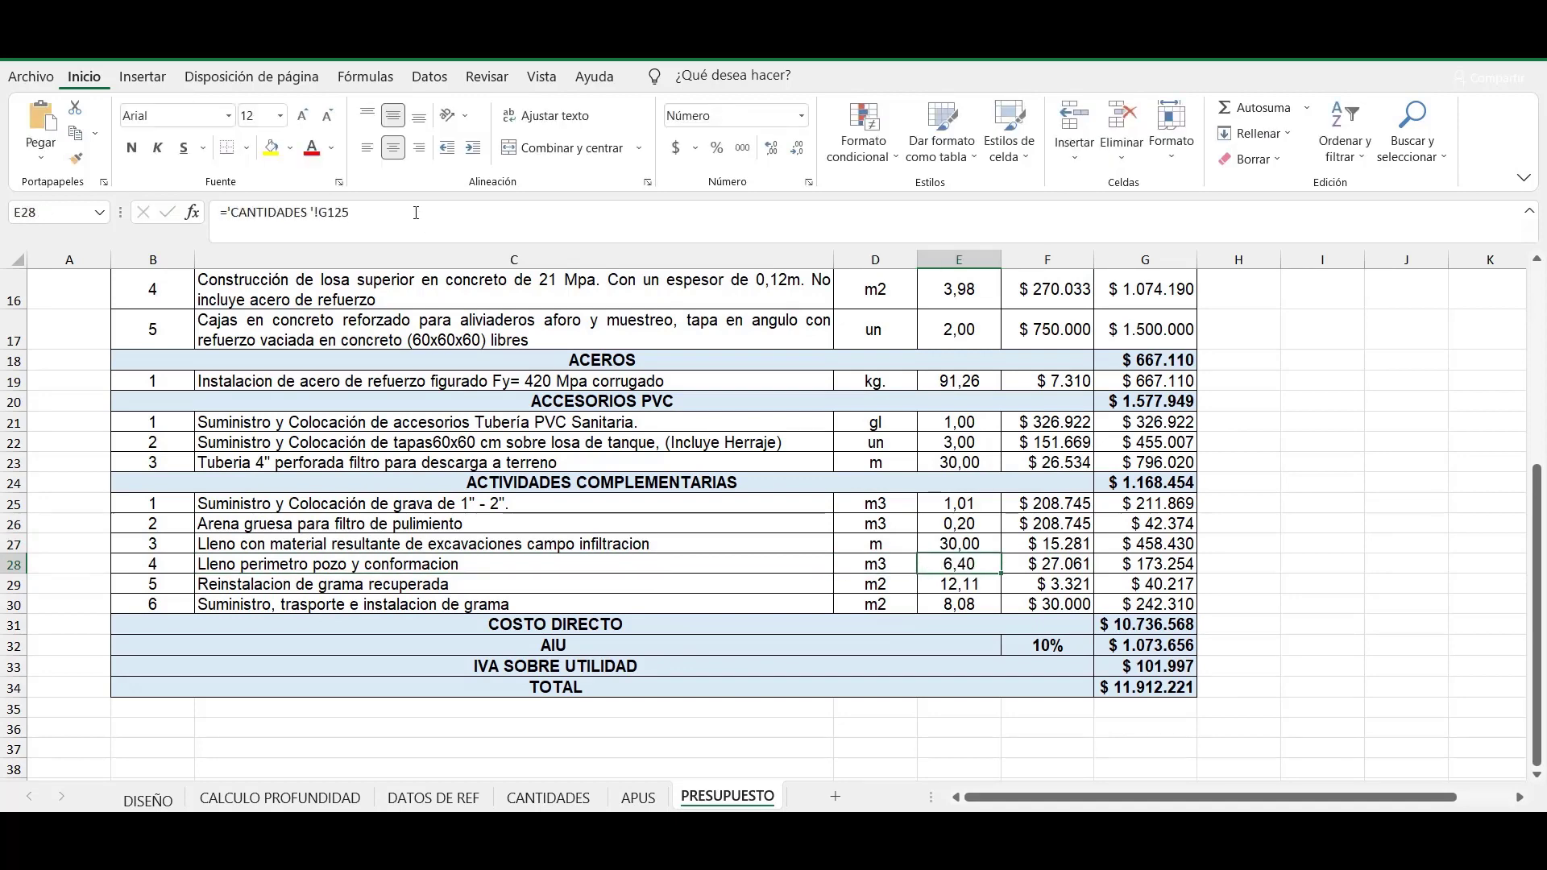
left_click(1078, 564)
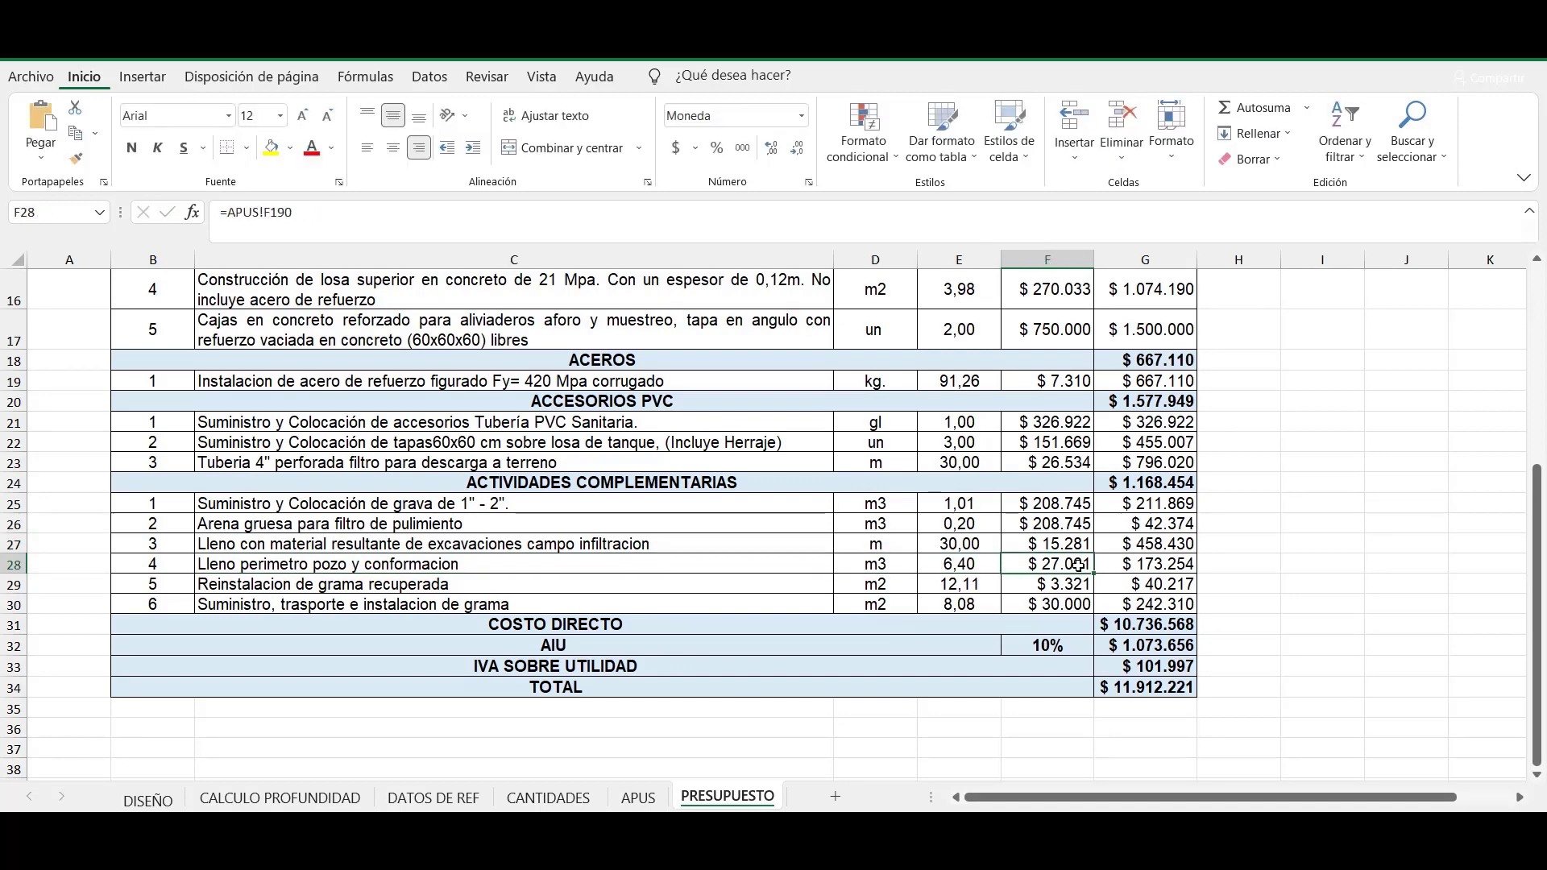
Check the total of the excavated material fill analysis in the APUS sheet, and return to the budget sheet.
left_click(638, 798)
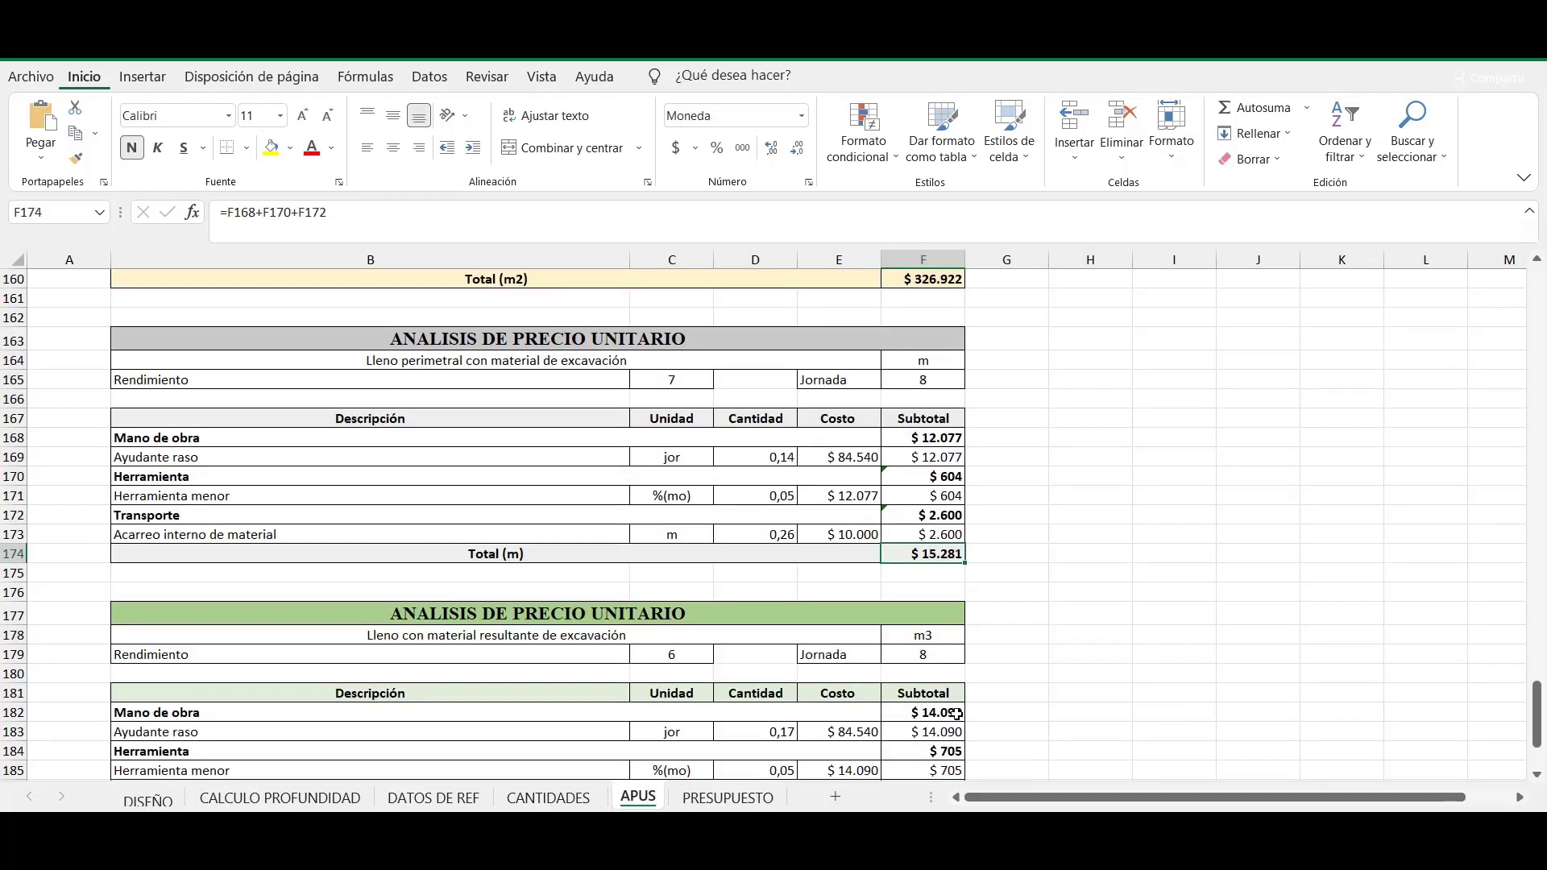
scroll(950, 709, "down", 4)
left_click(939, 632)
left_click(727, 797)
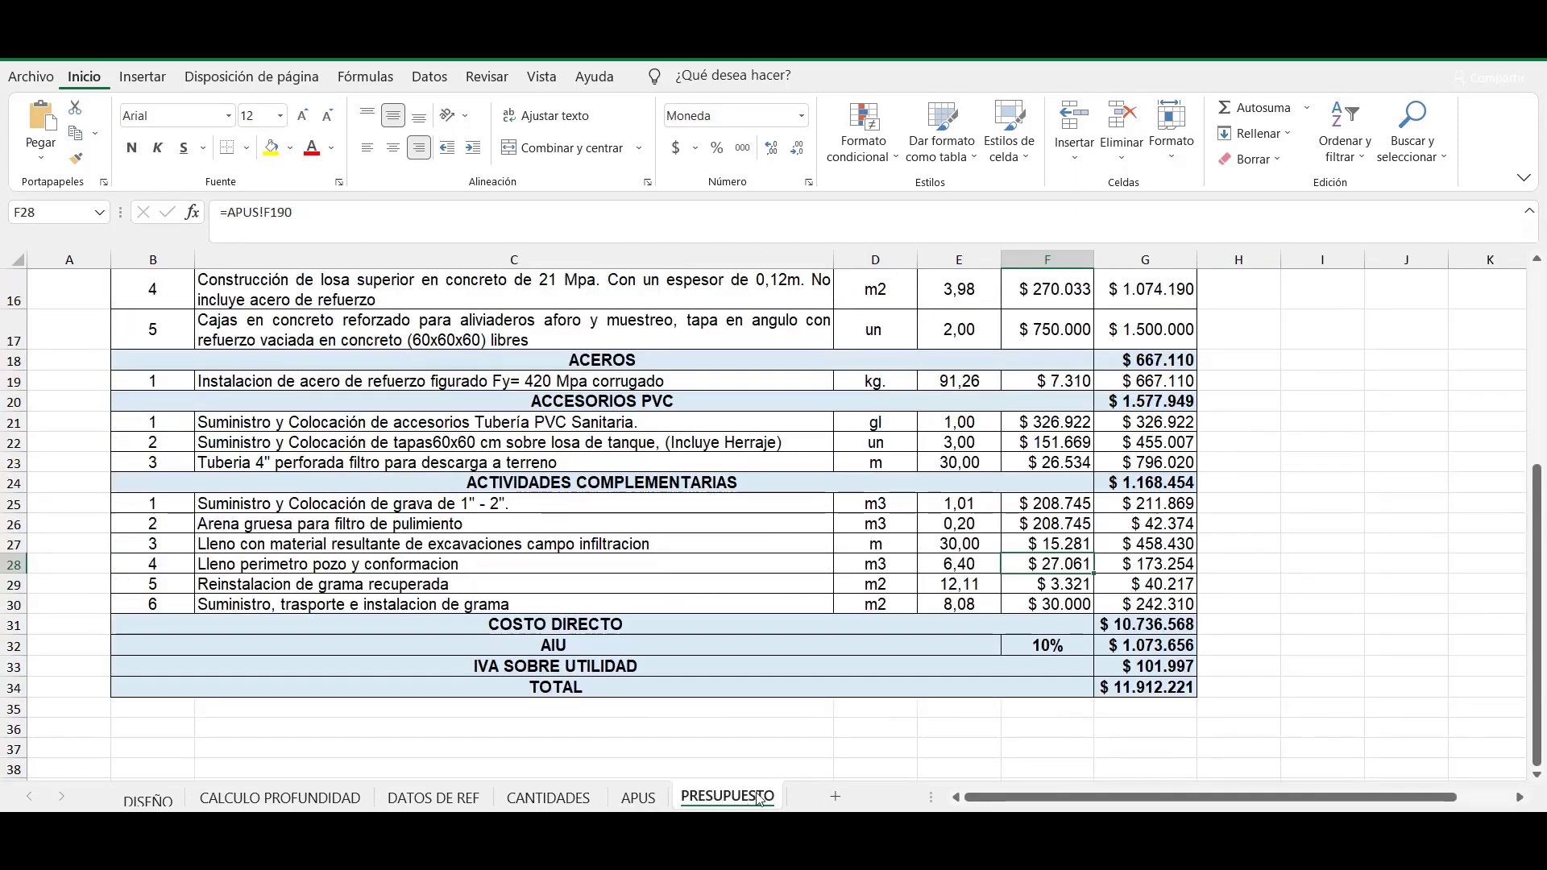
Inspect the recovered grass reinstallation item in row 29, tracing its E29 quantity formula to E6 and E7 and checking its unit value.
left_click(328, 593)
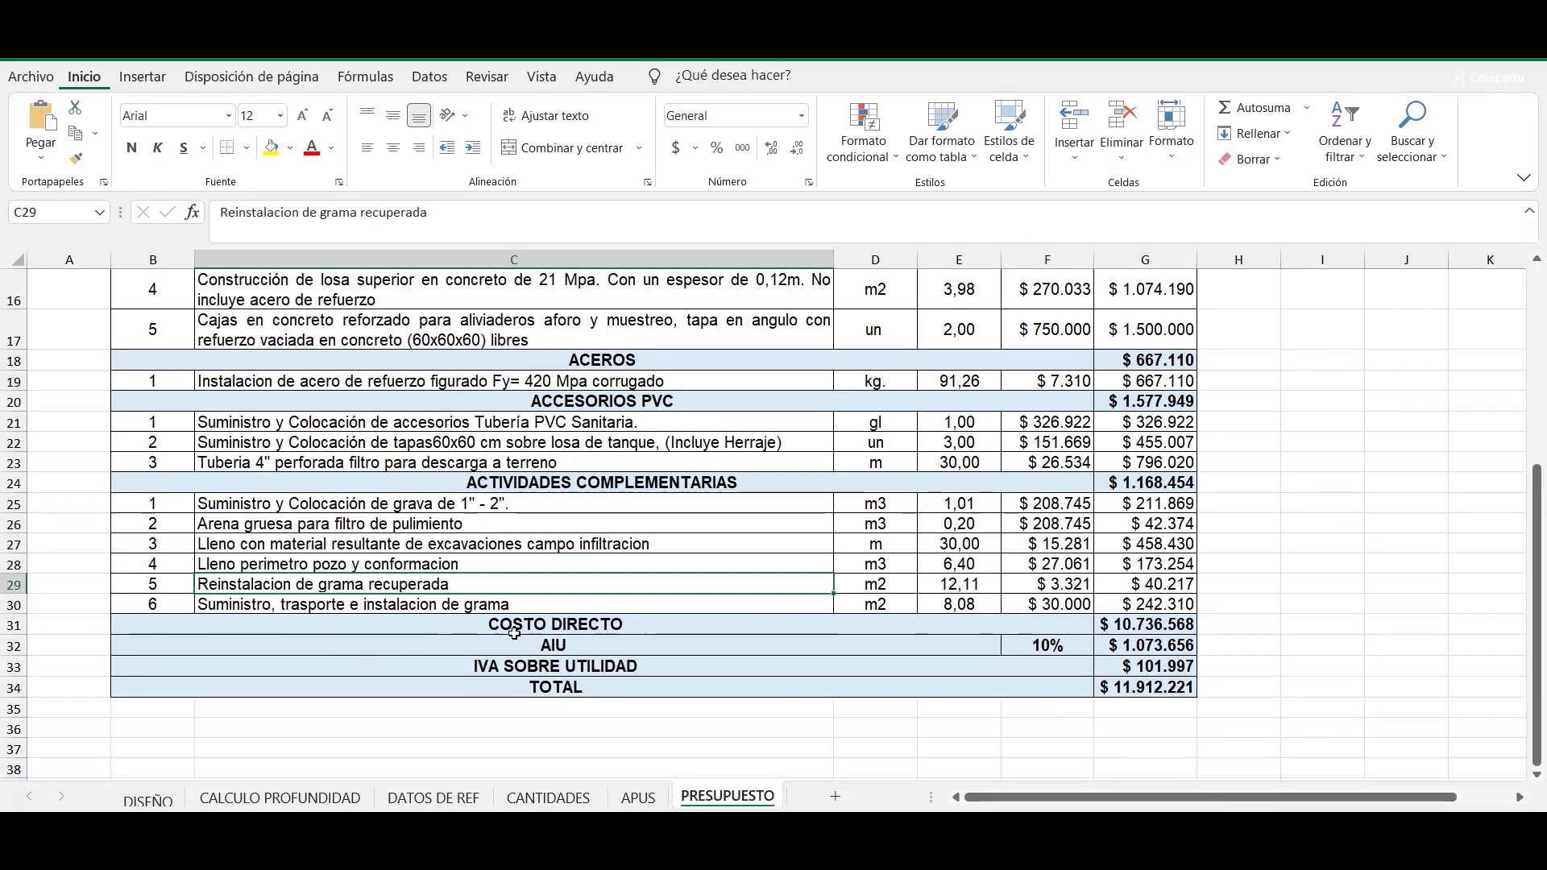
left_click(893, 590)
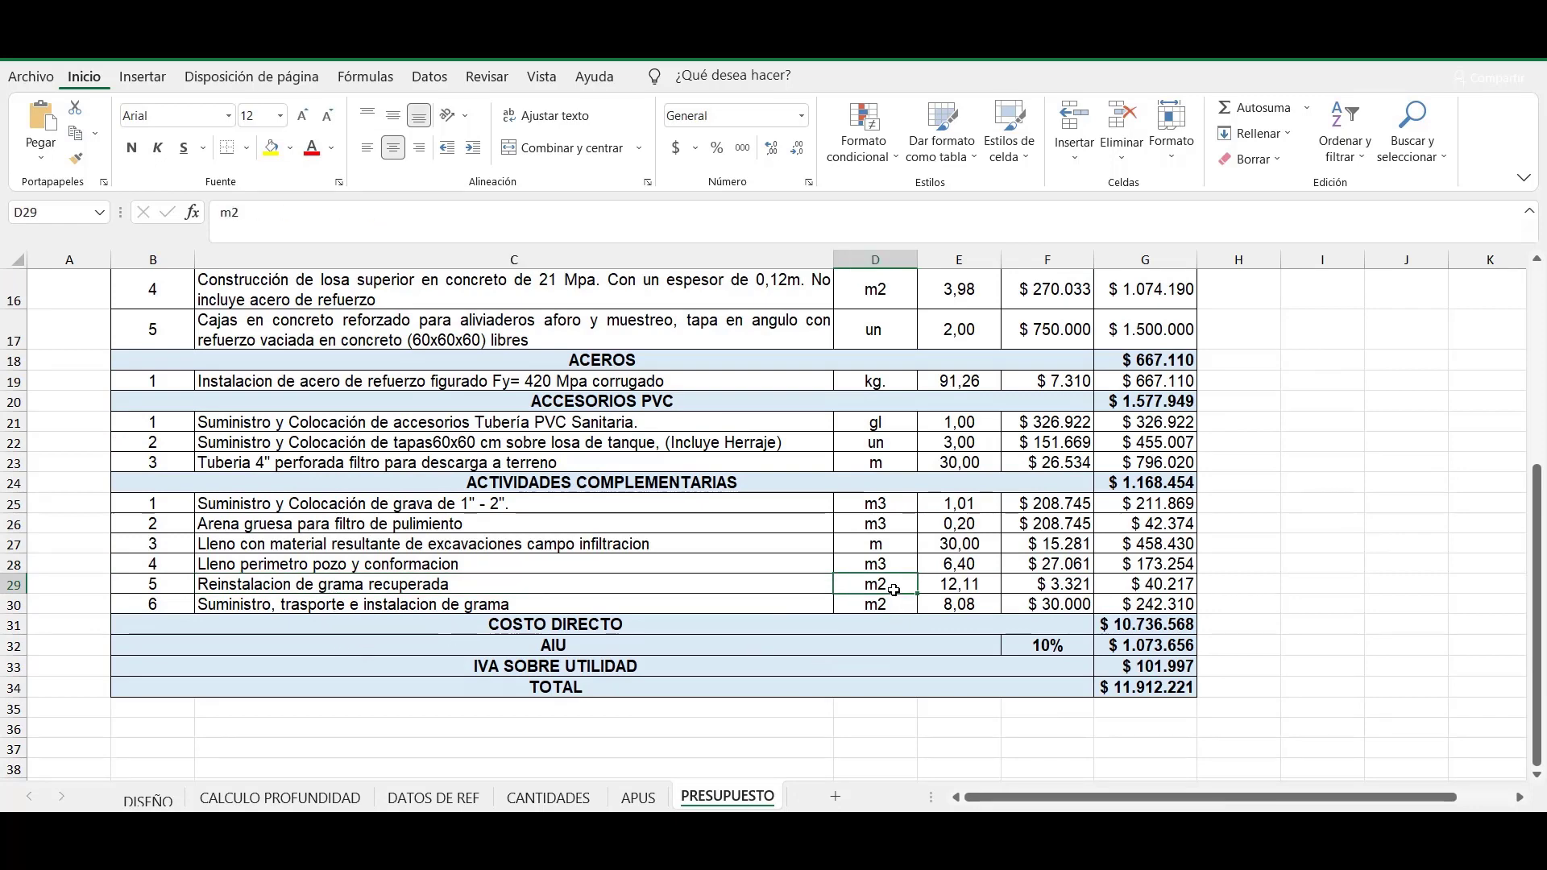
left_click(957, 589)
key("F2")
scroll(731, 493, "up", 5)
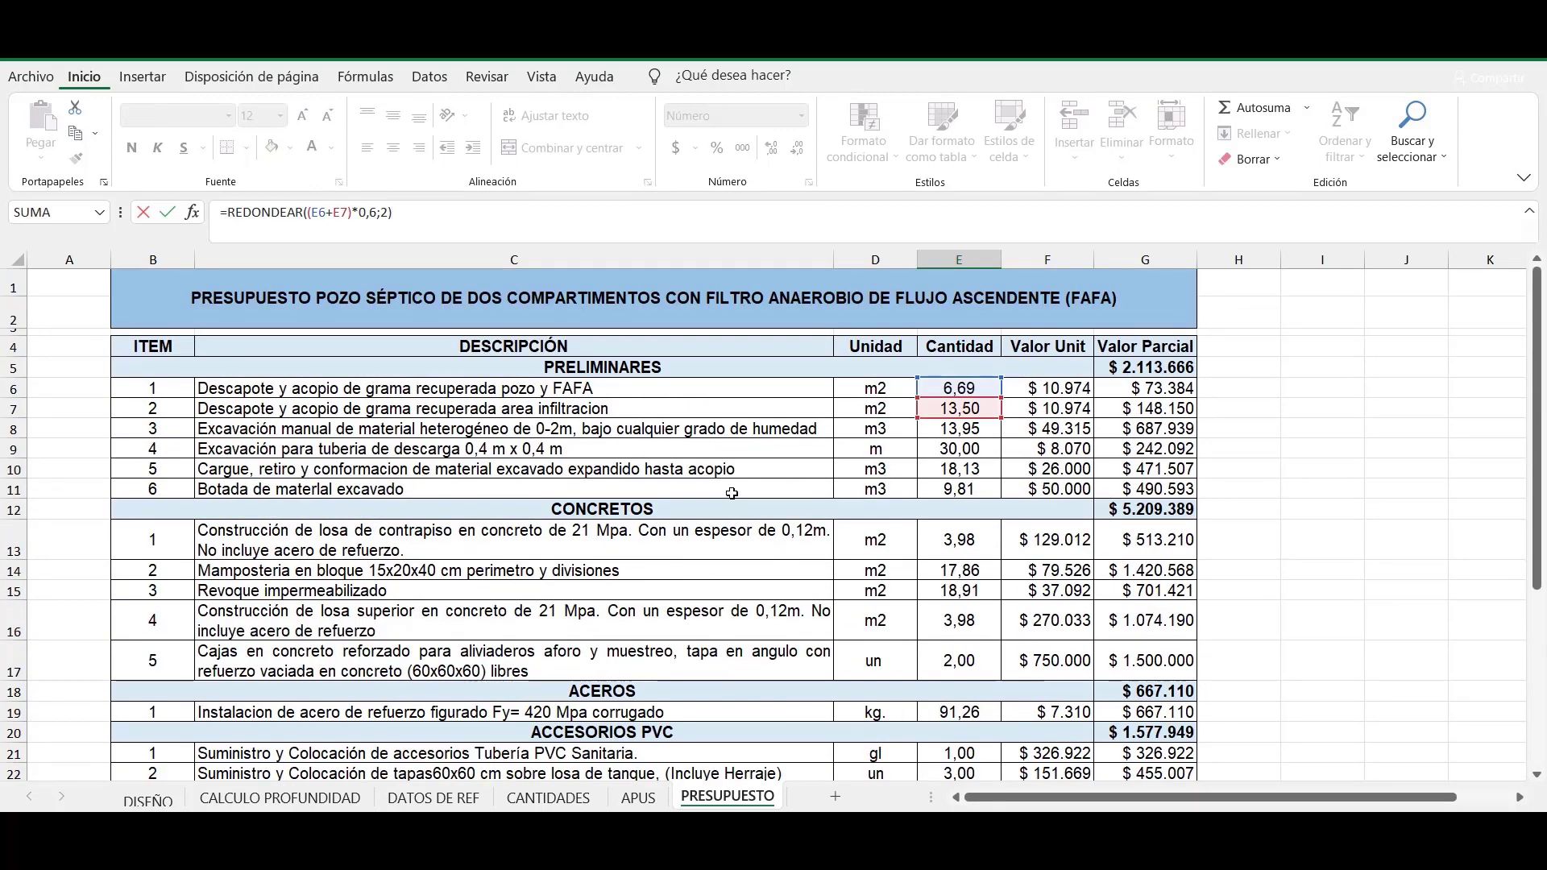
scroll(732, 493, "down", 4)
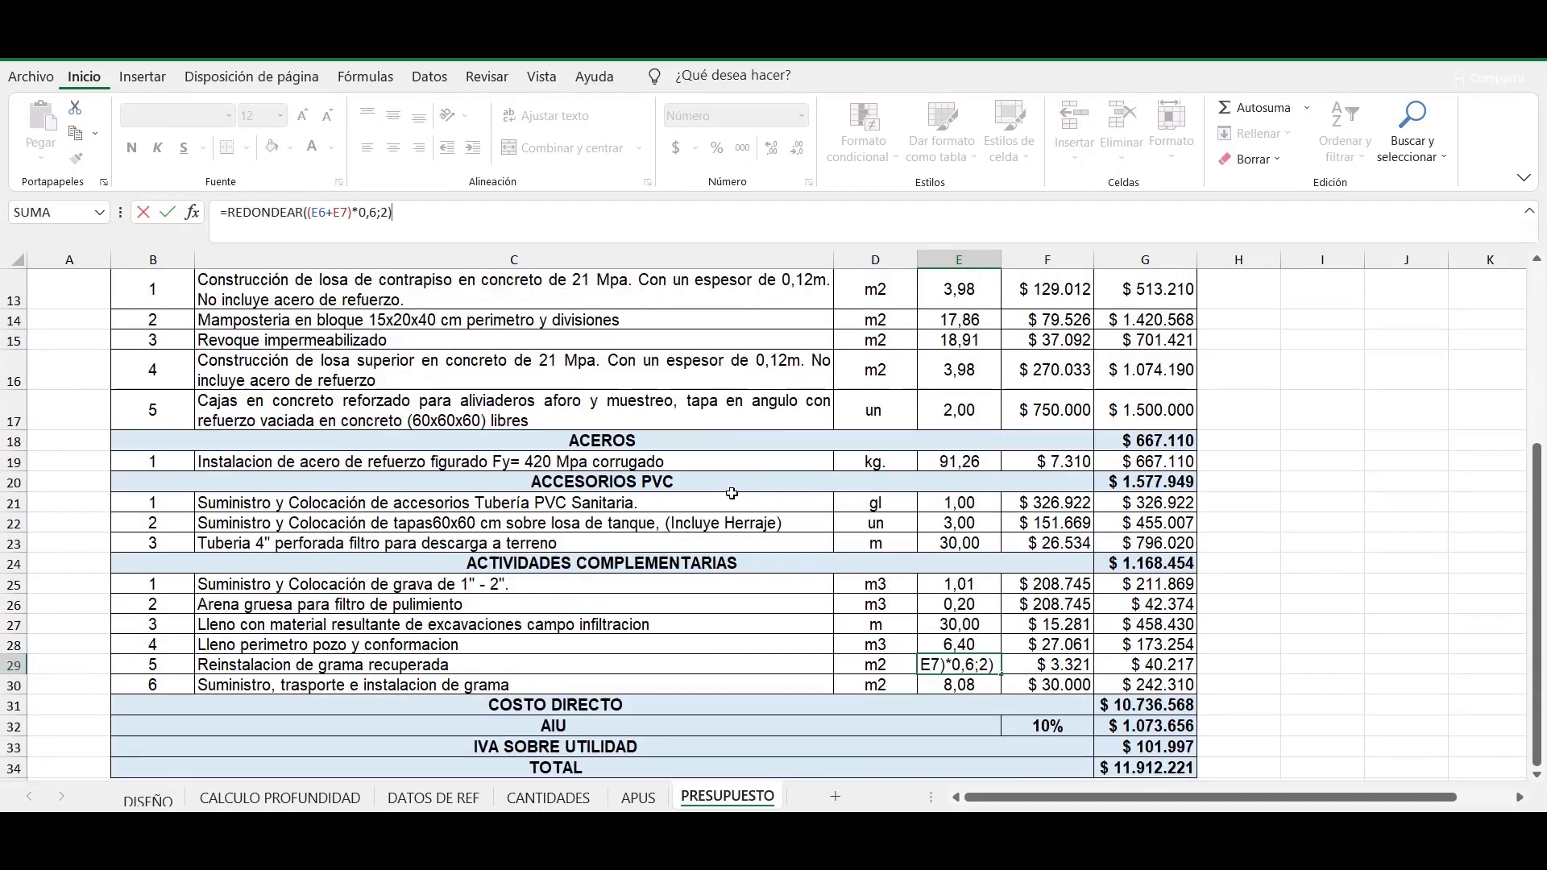
key("Escape")
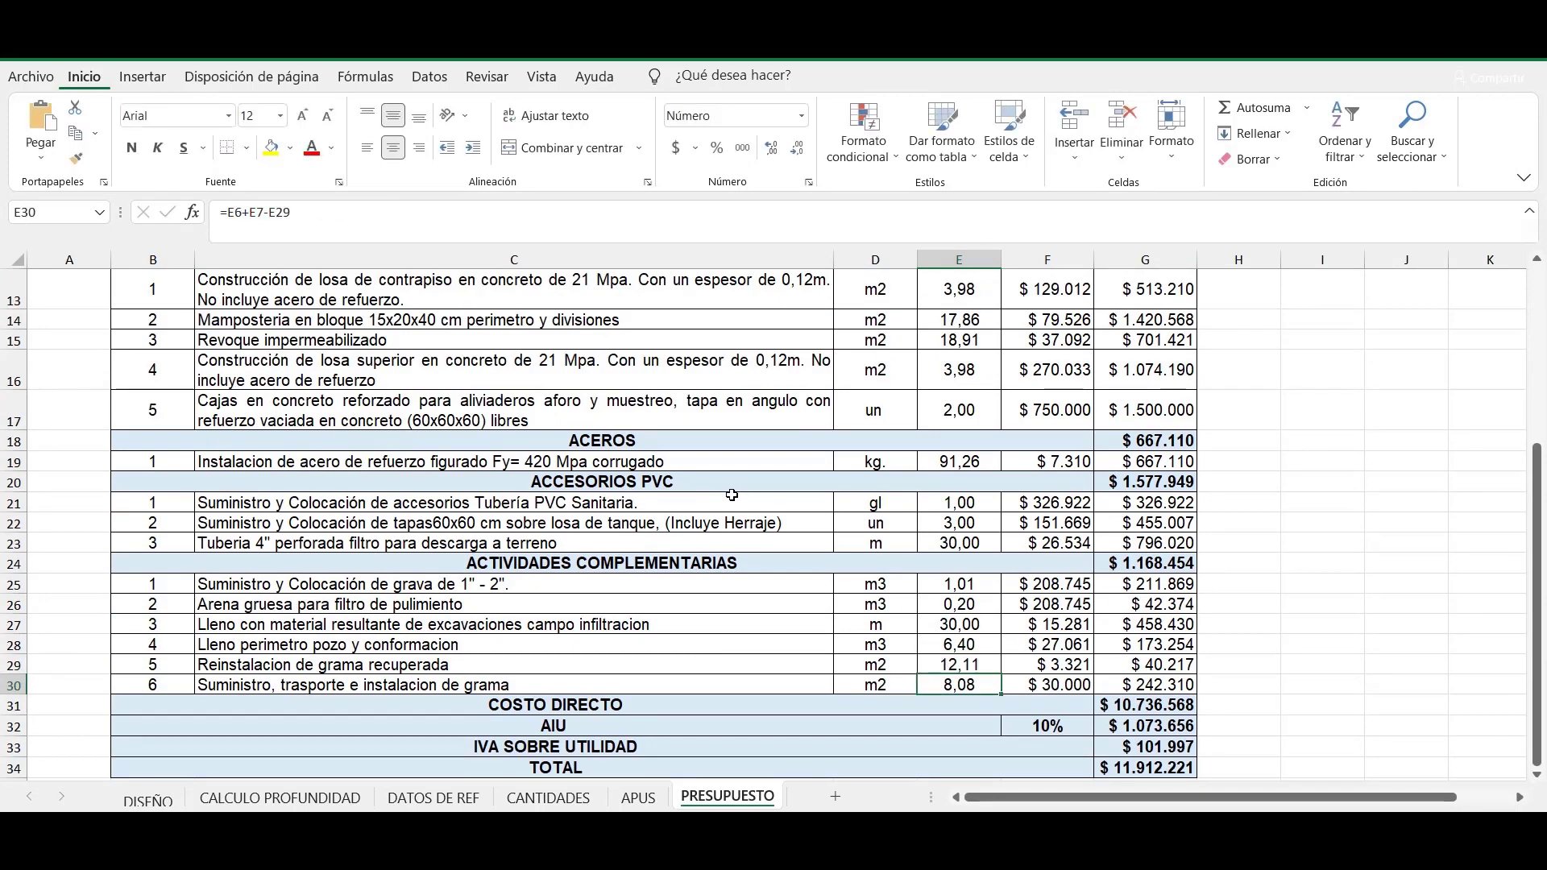
left_click(1075, 670)
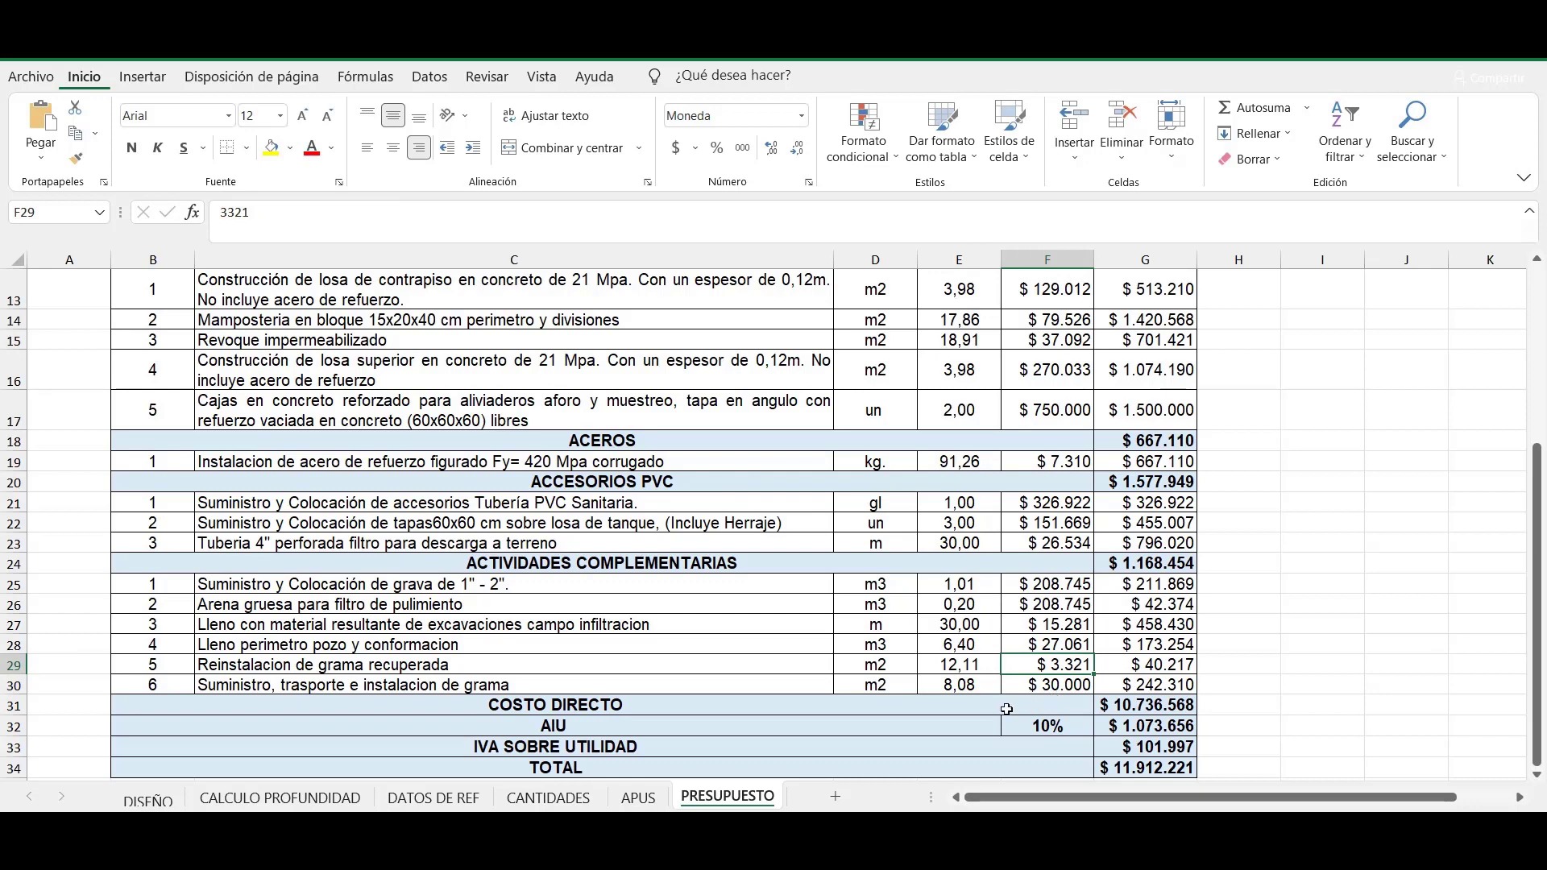
Inspect the new grass supply and installation item in row 30, tracing its E30 quantity formula to E6, E7 and E29 and checking its unit value.
left_click(374, 686)
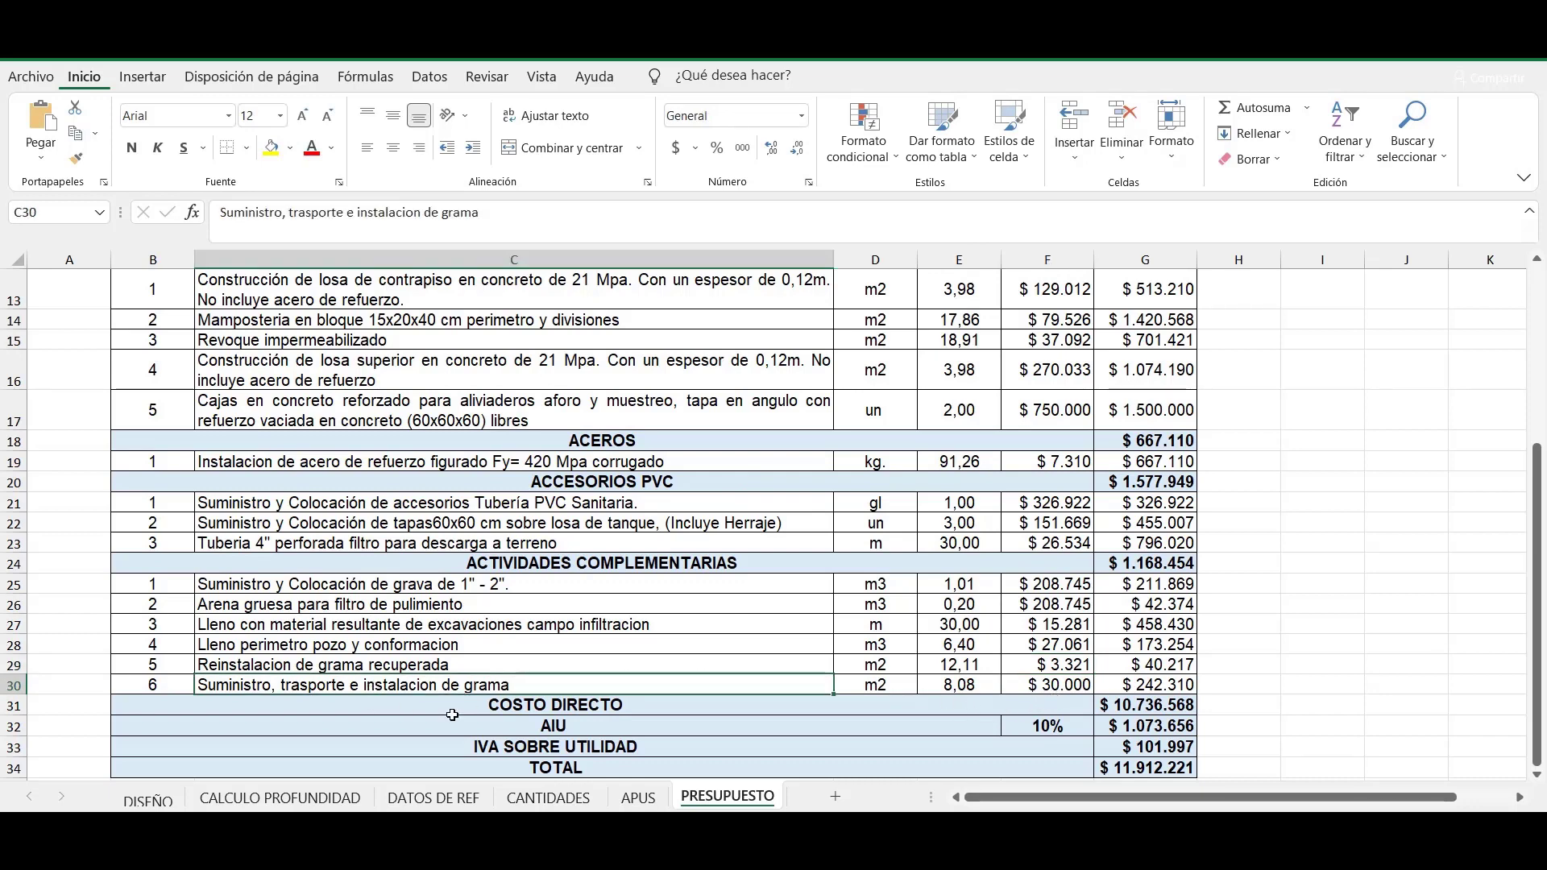
left_click(878, 686)
left_click(970, 691)
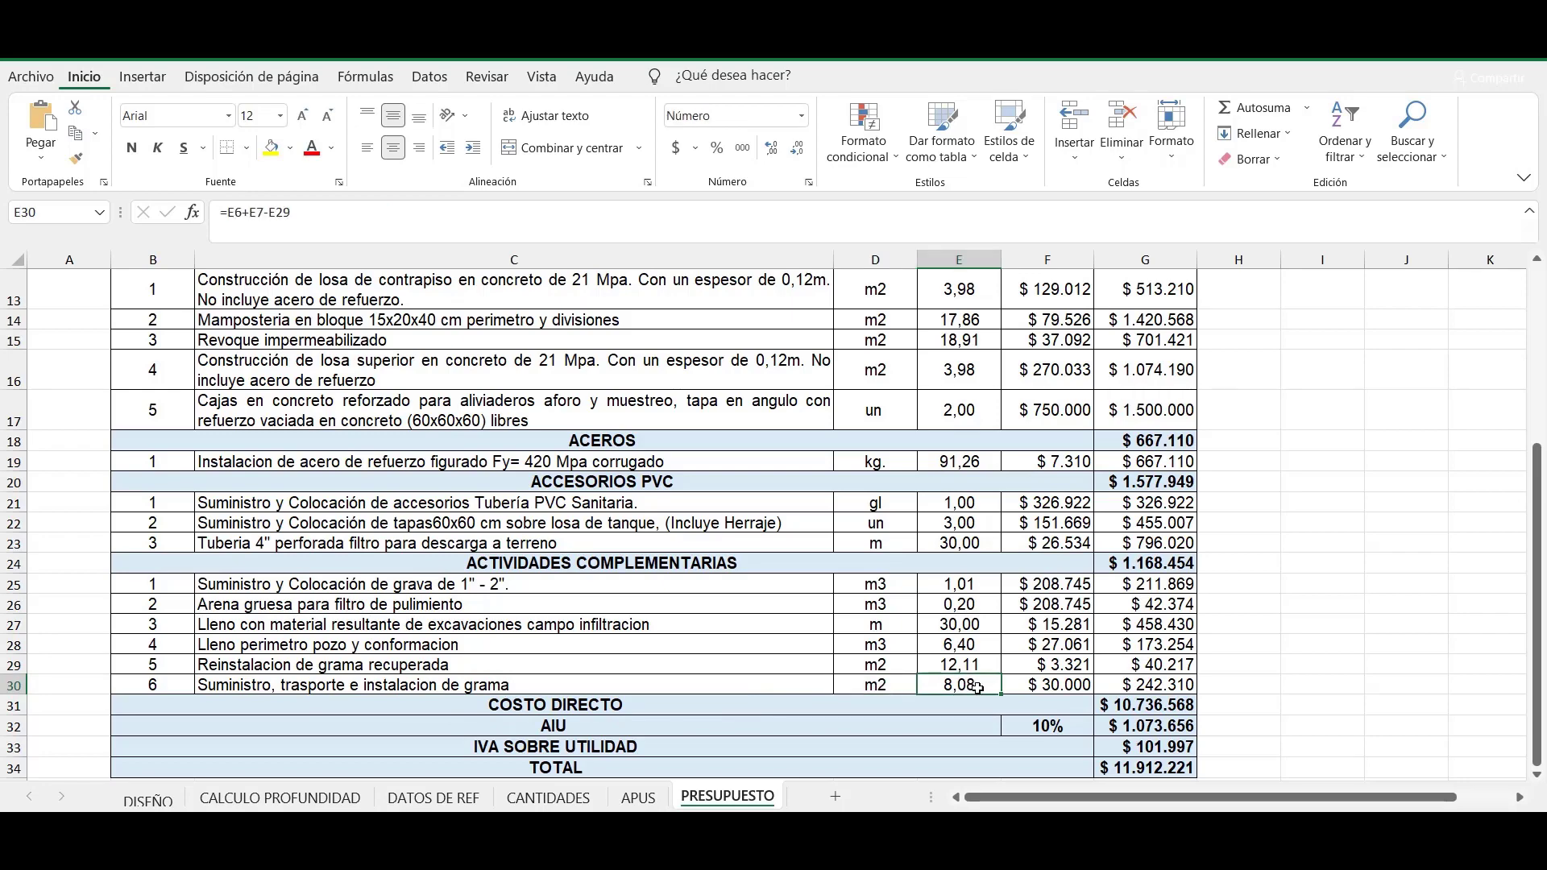
double_click(975, 689)
scroll(1086, 723, "up", 3)
scroll(1086, 723, "up", 1)
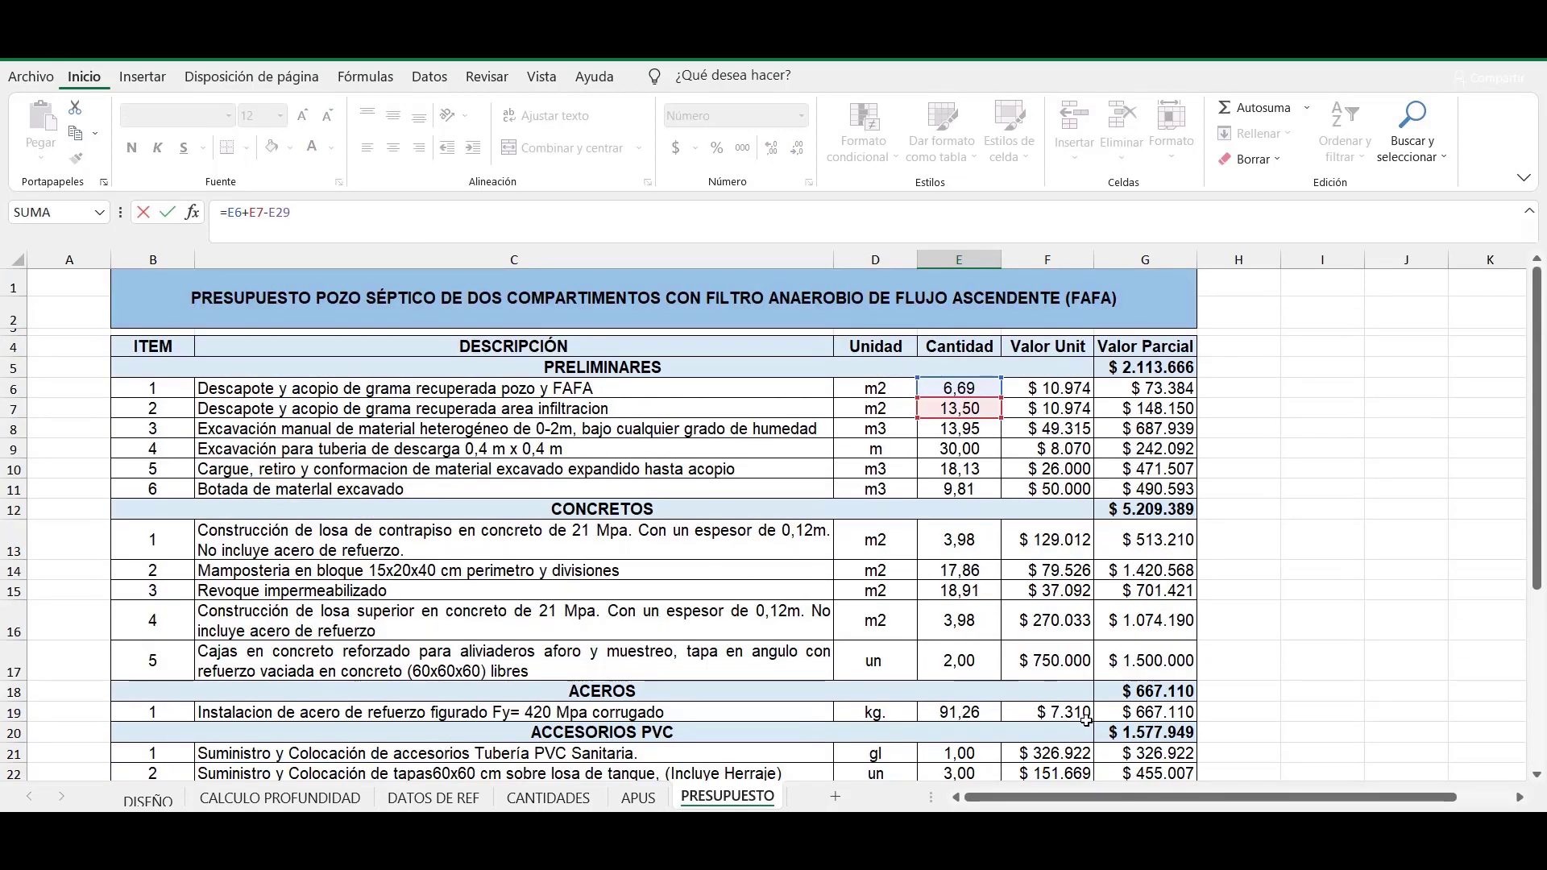
scroll(1086, 721, "down", 4)
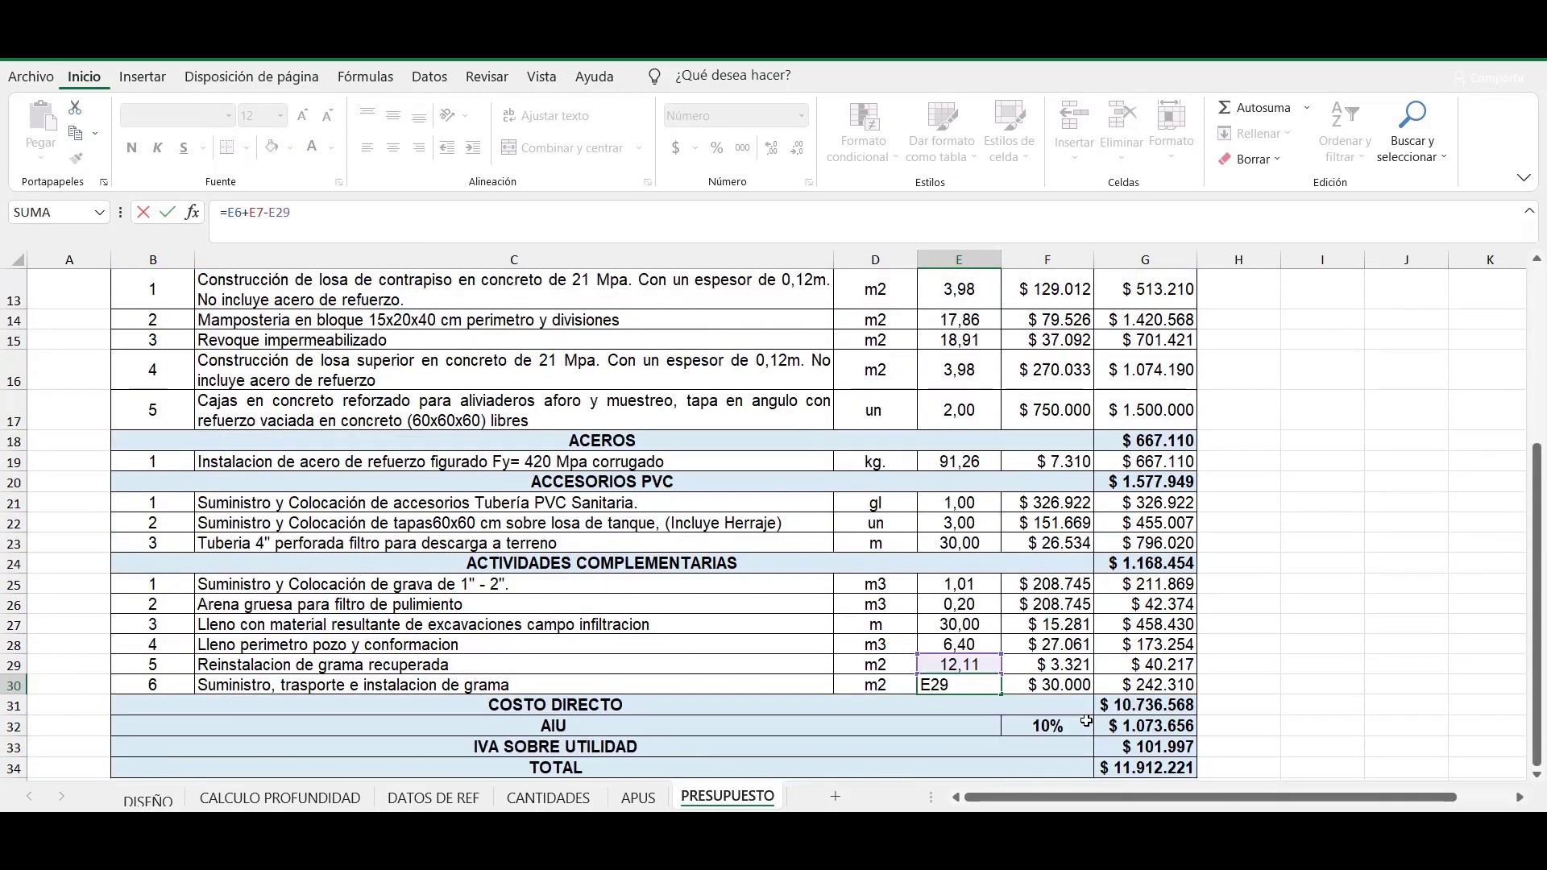
key("Return")
left_click(1044, 685)
left_click(985, 683)
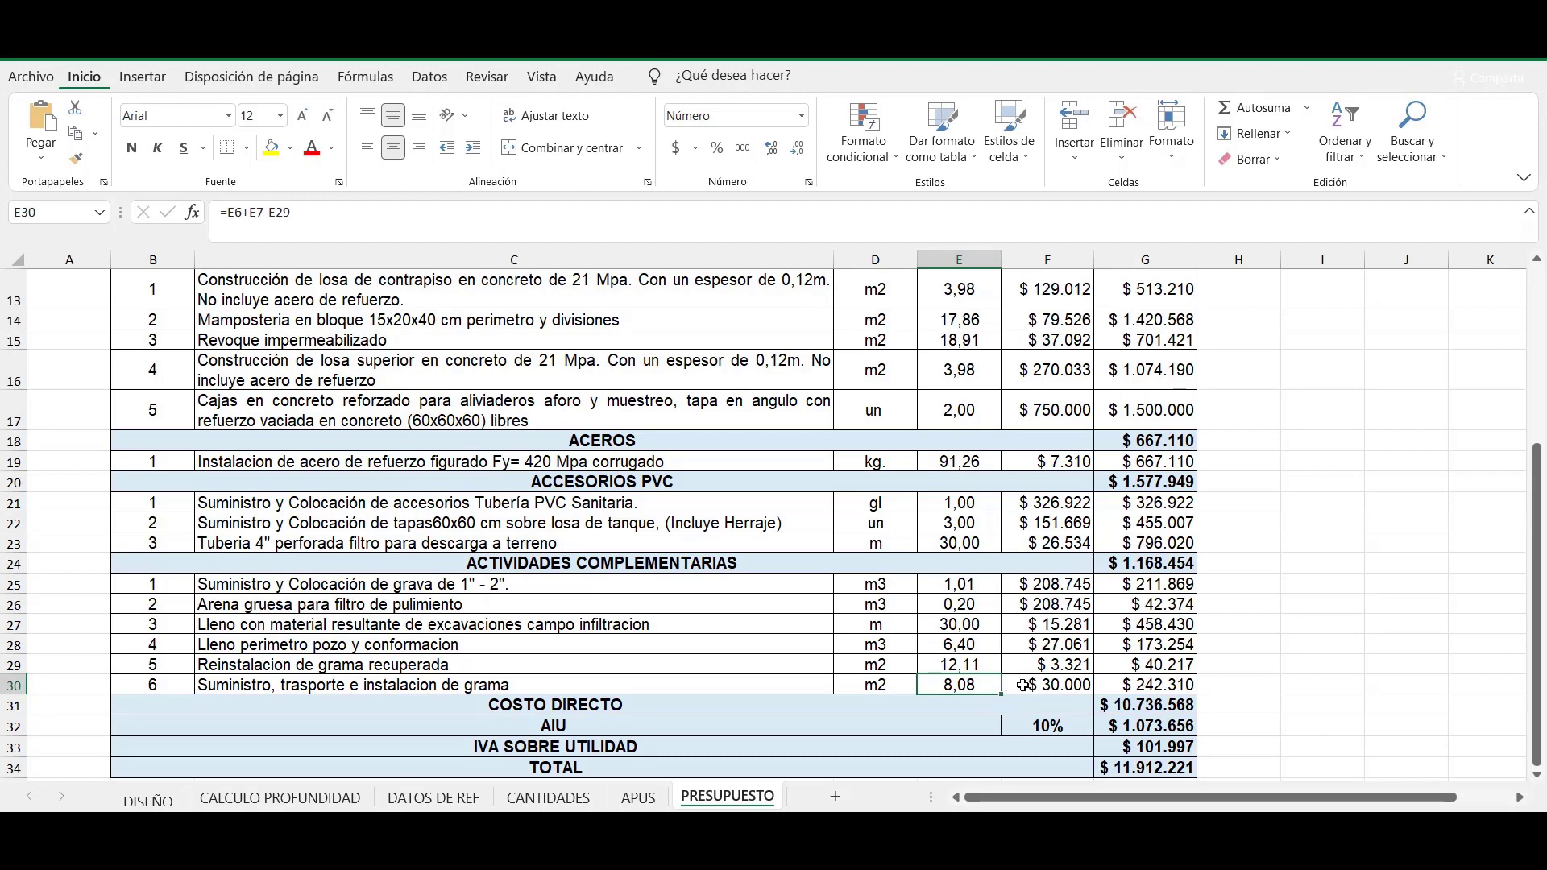
left_click(1023, 685)
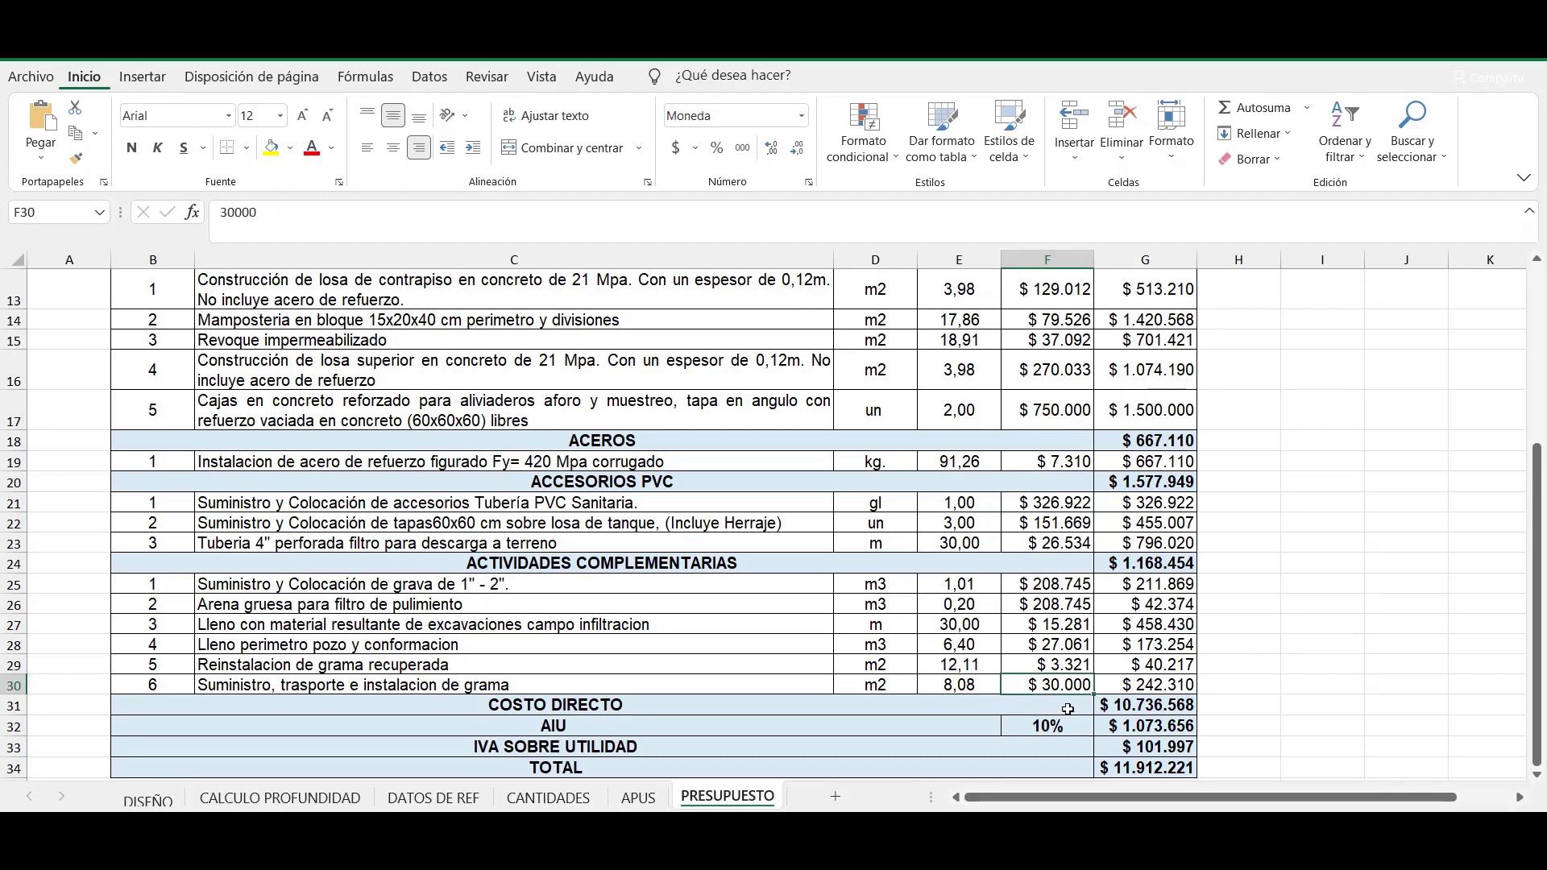
scroll(1181, 716, "up", 4)
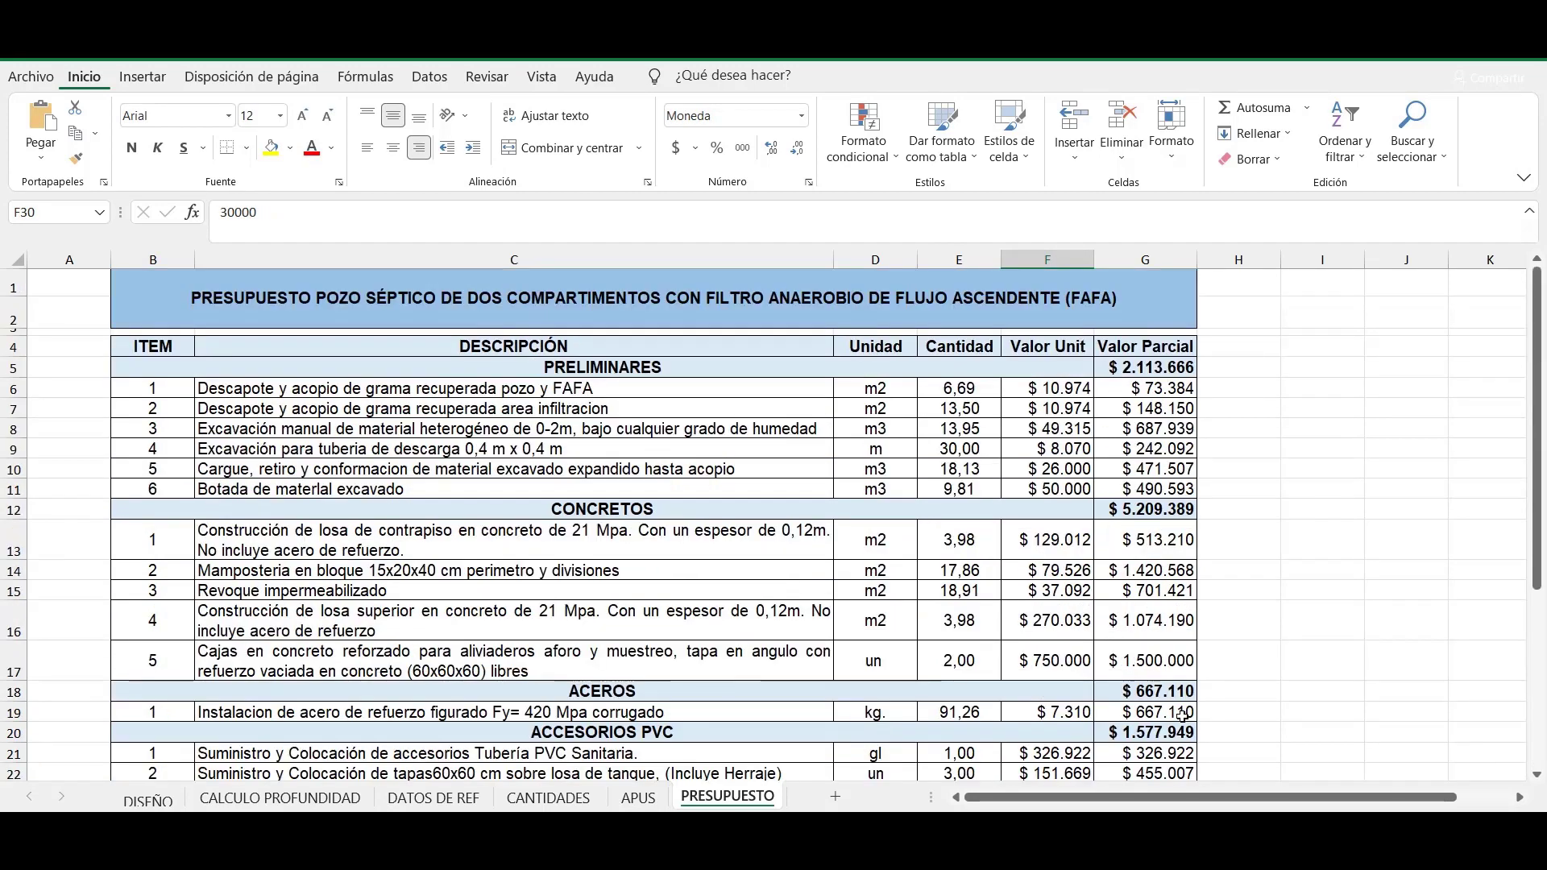
Inspect the Valor Parcial column, checking the G6 product formula and the PRELIMINARES subtotal formula in G5.
left_click(1166, 256)
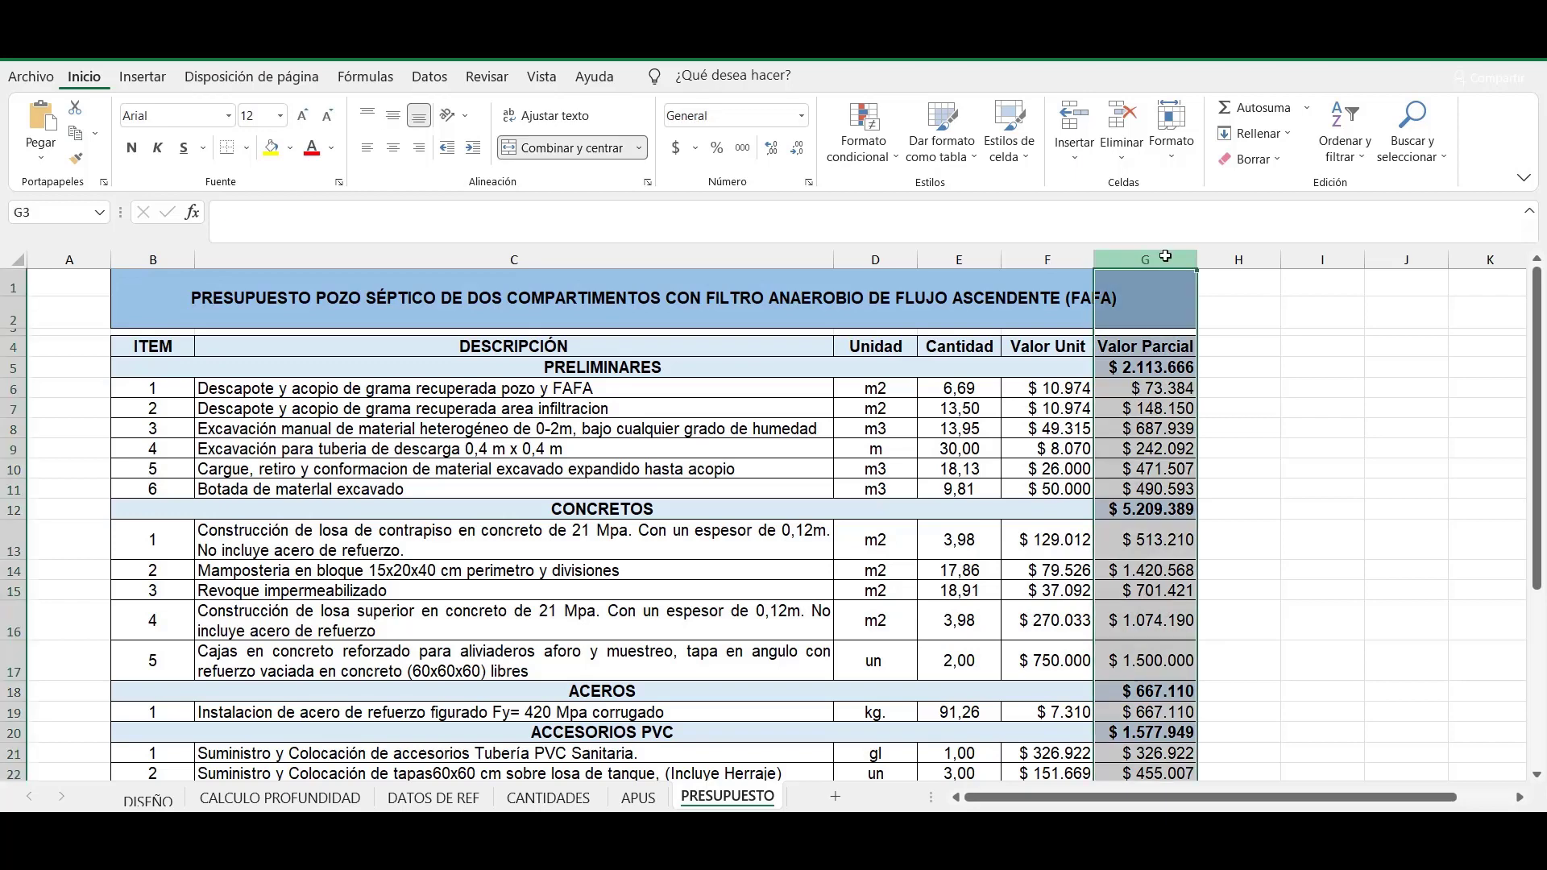
left_click(1164, 389)
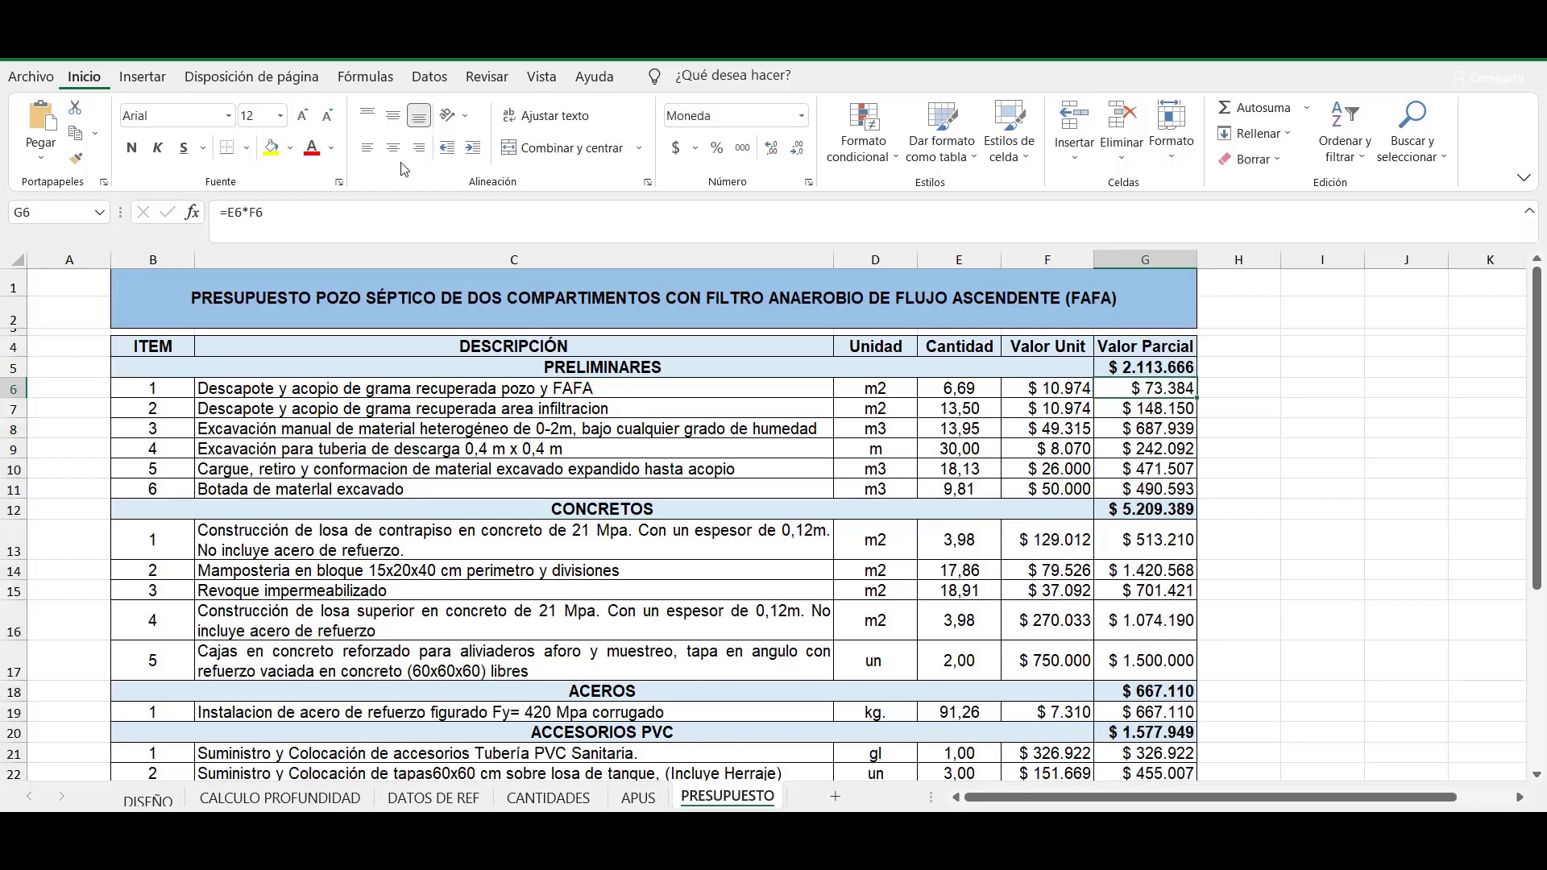
left_click(412, 216)
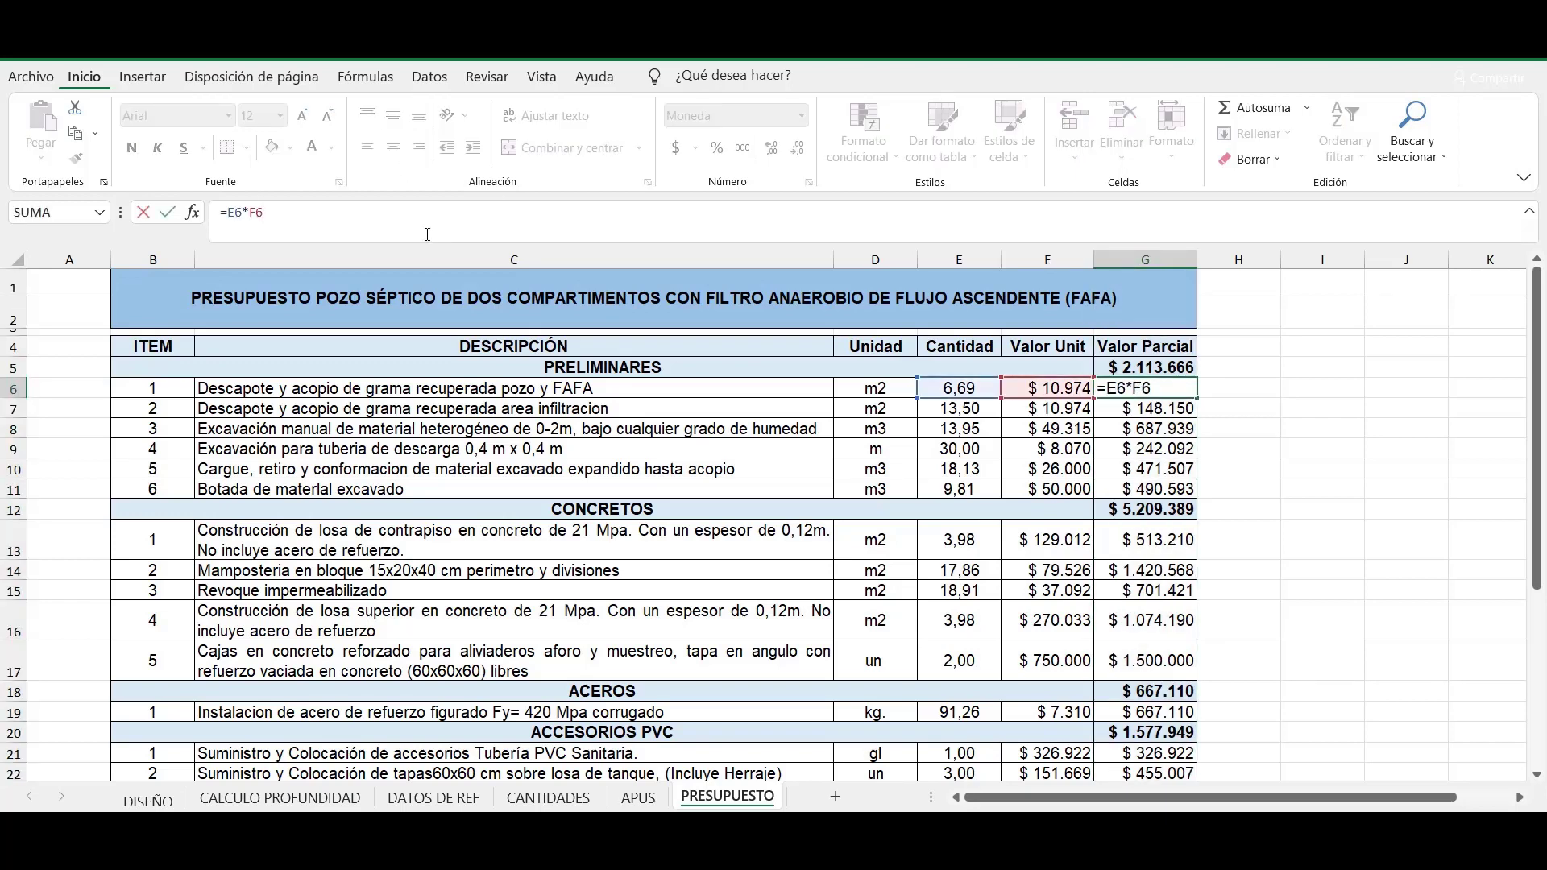
key("Return")
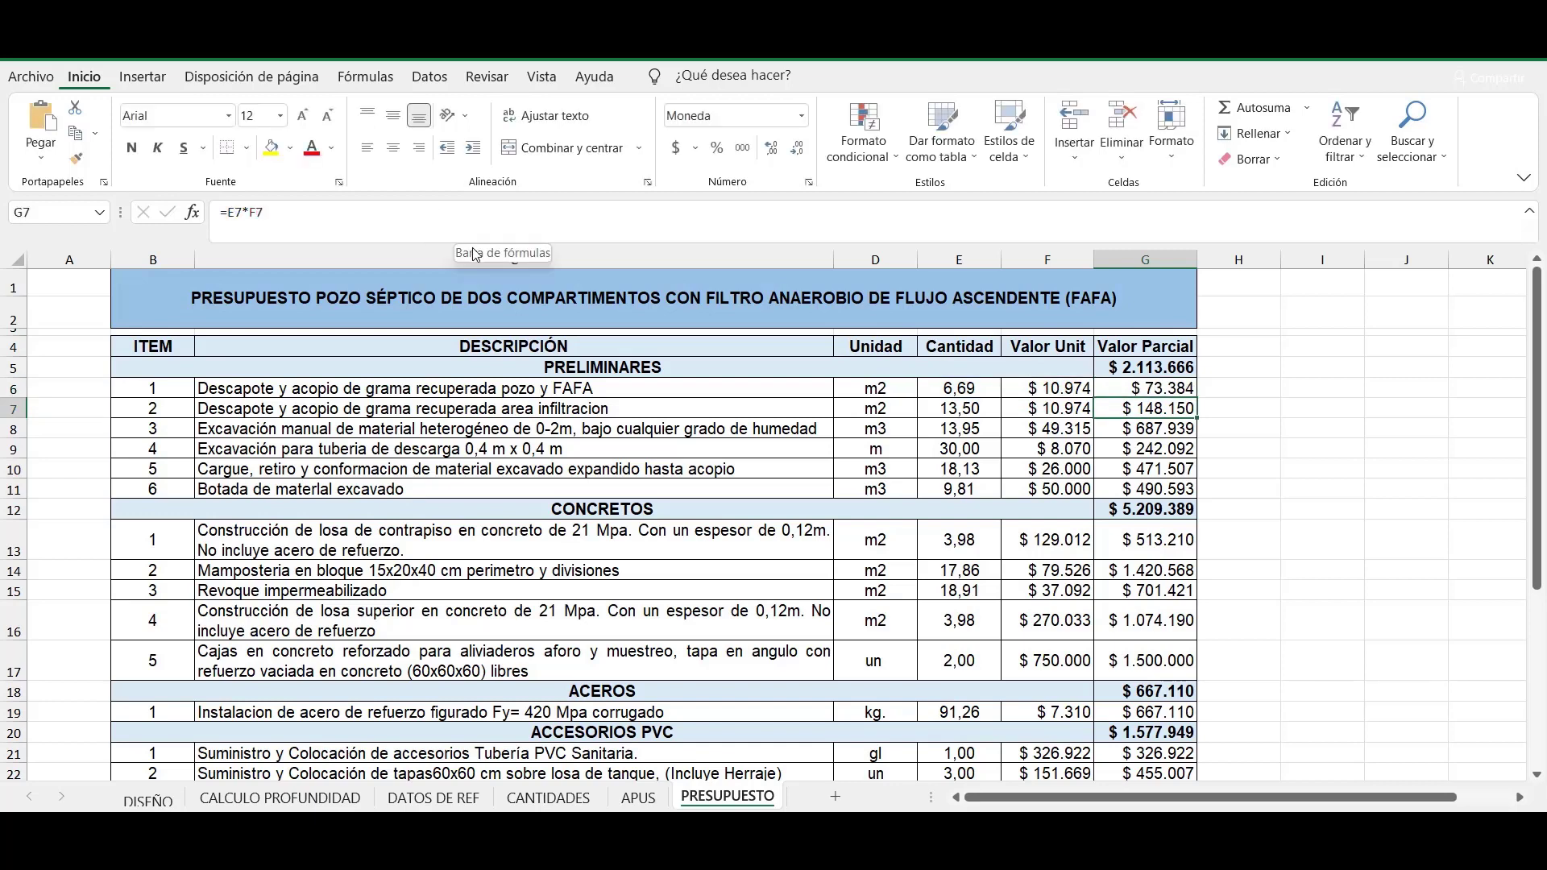
left_click(1159, 369)
left_click(521, 218)
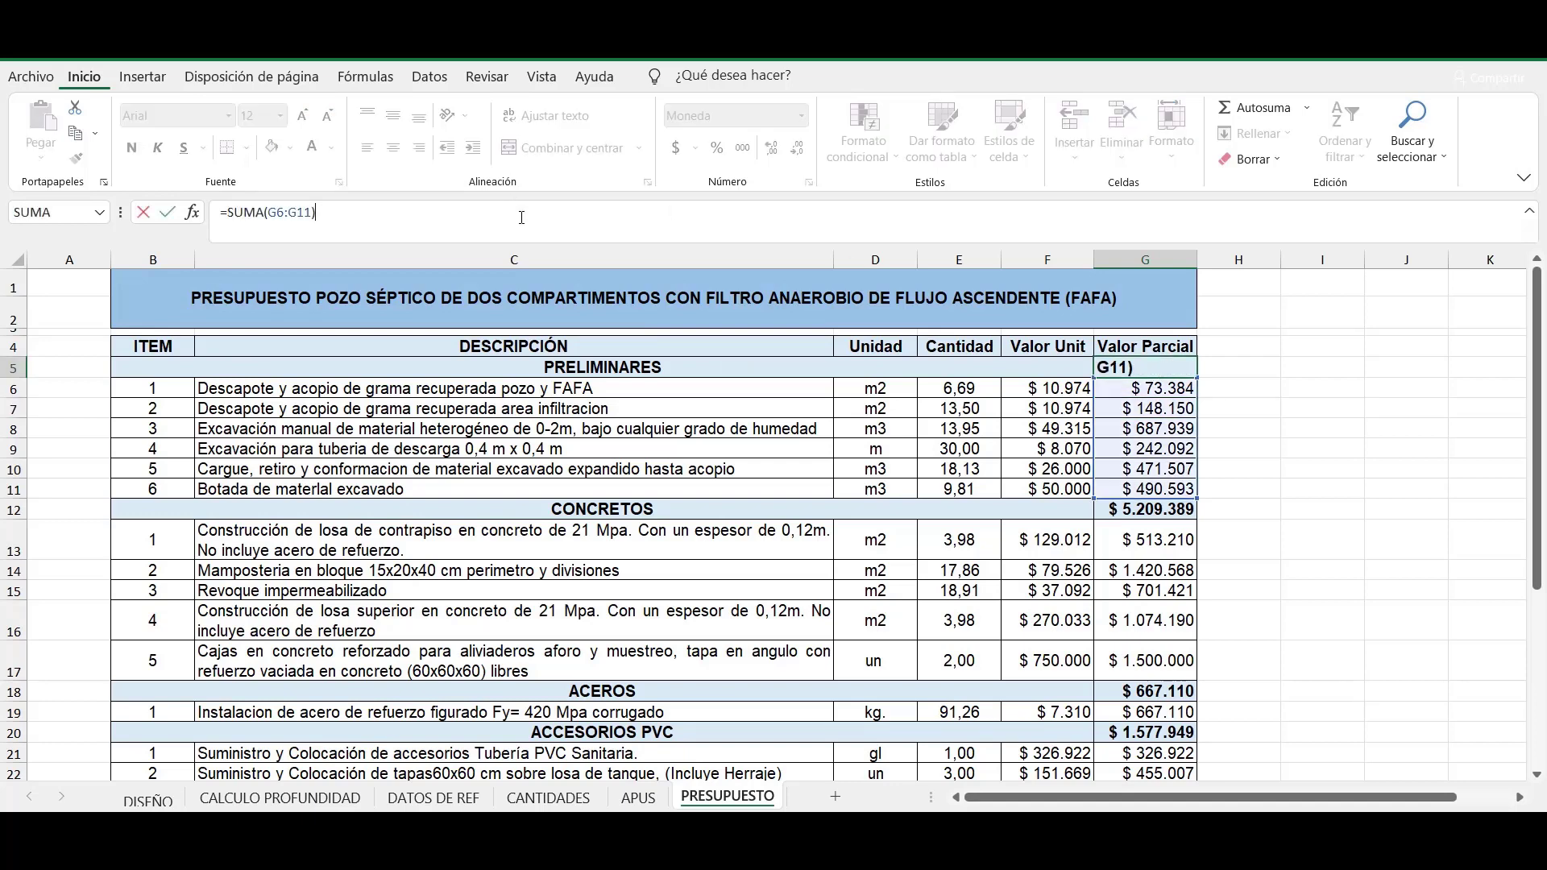
key("Return")
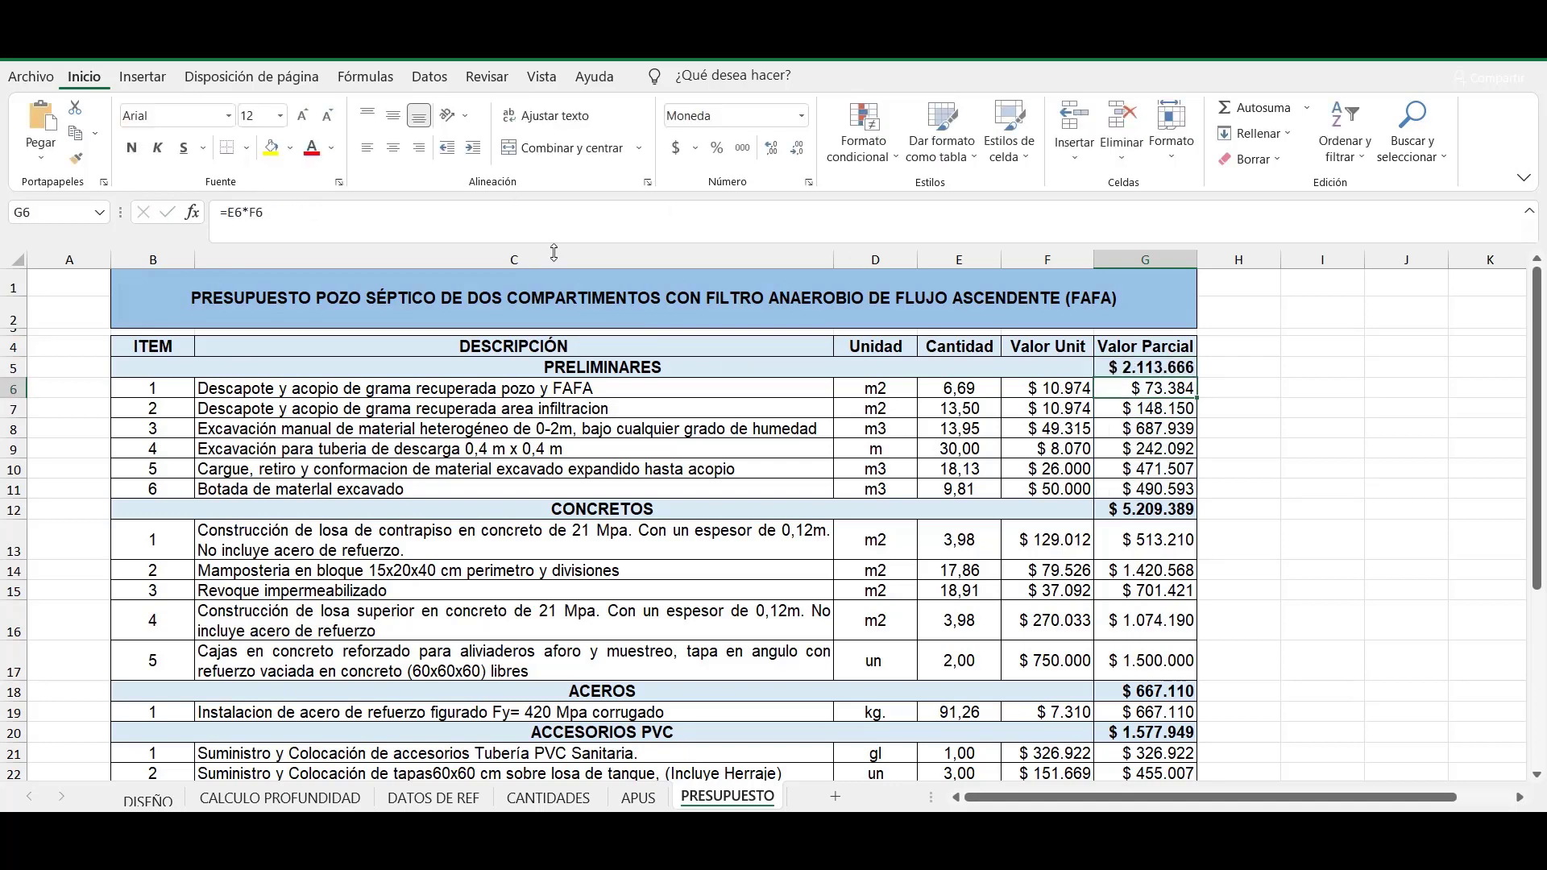
Check the partial value formula of the base slab item in G13 and the CONCRETOS subtotal formula in G12.
left_click(1133, 543)
left_click(627, 216)
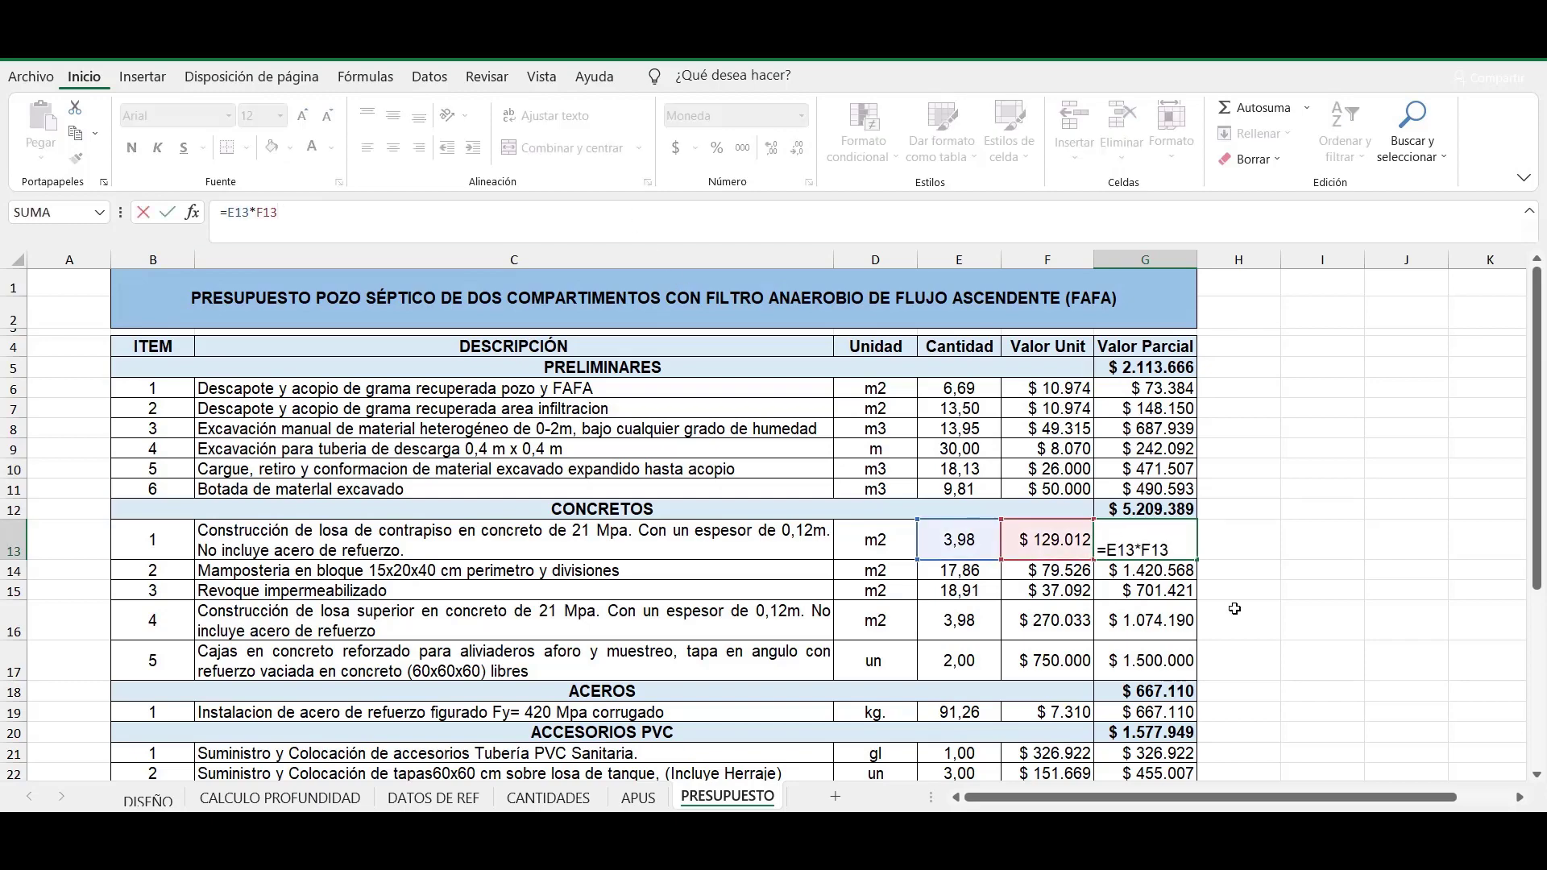
key("Escape")
key("Up")
left_click(489, 212)
key("Return")
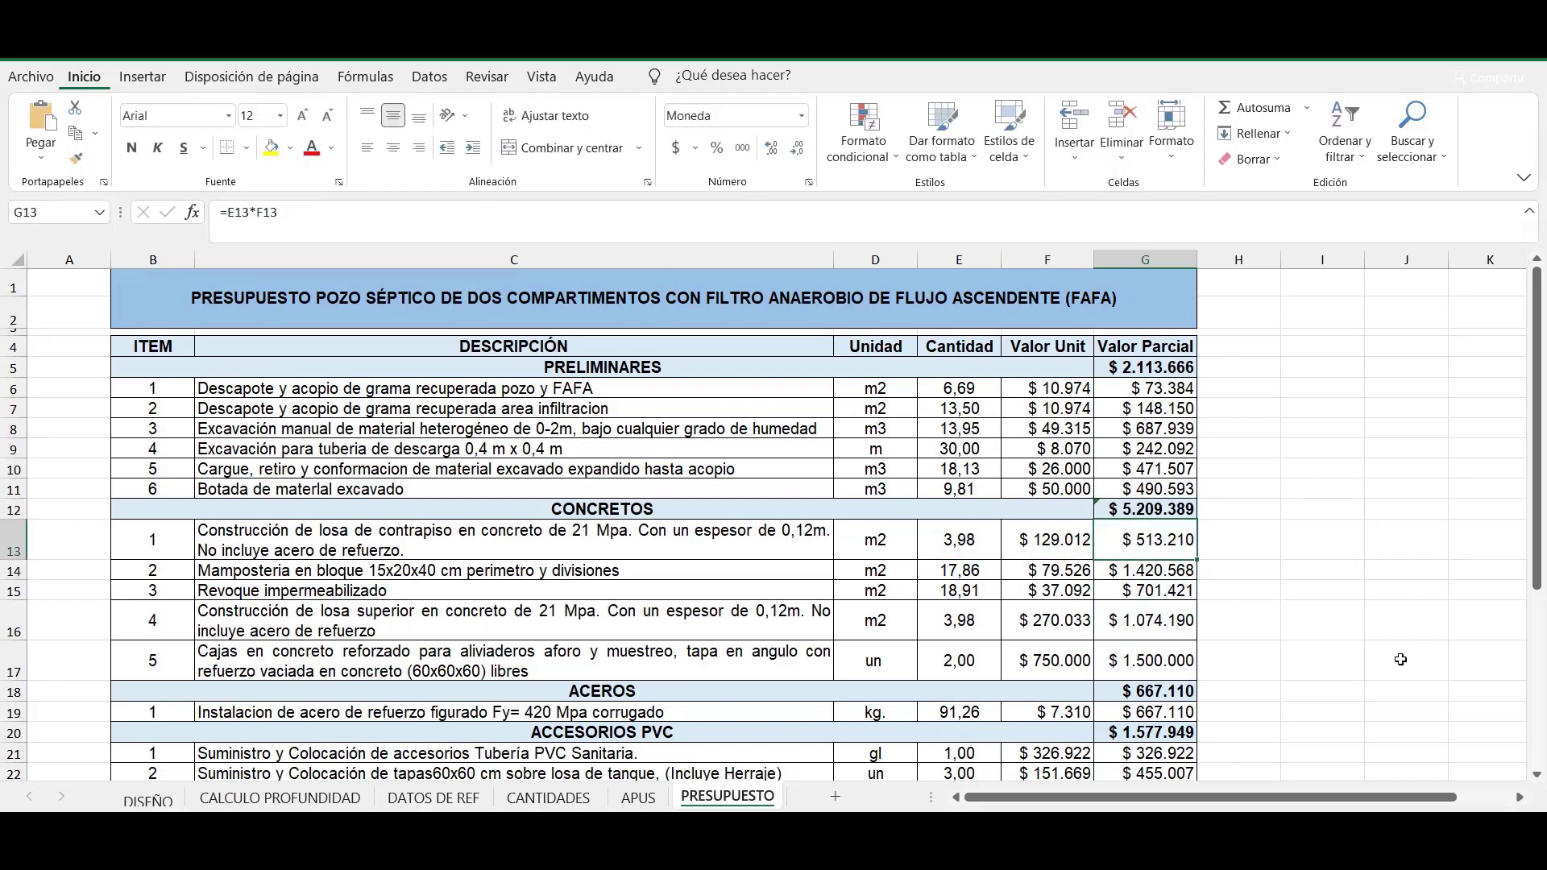
Check the ACEROS subtotal in G18, the PVC accessories partial value in G21 and the ACCESORIOS PVC subtotal in G20.
scroll(1494, 656, "down", 2)
left_click(1180, 568)
scroll(1169, 585, "down", 1)
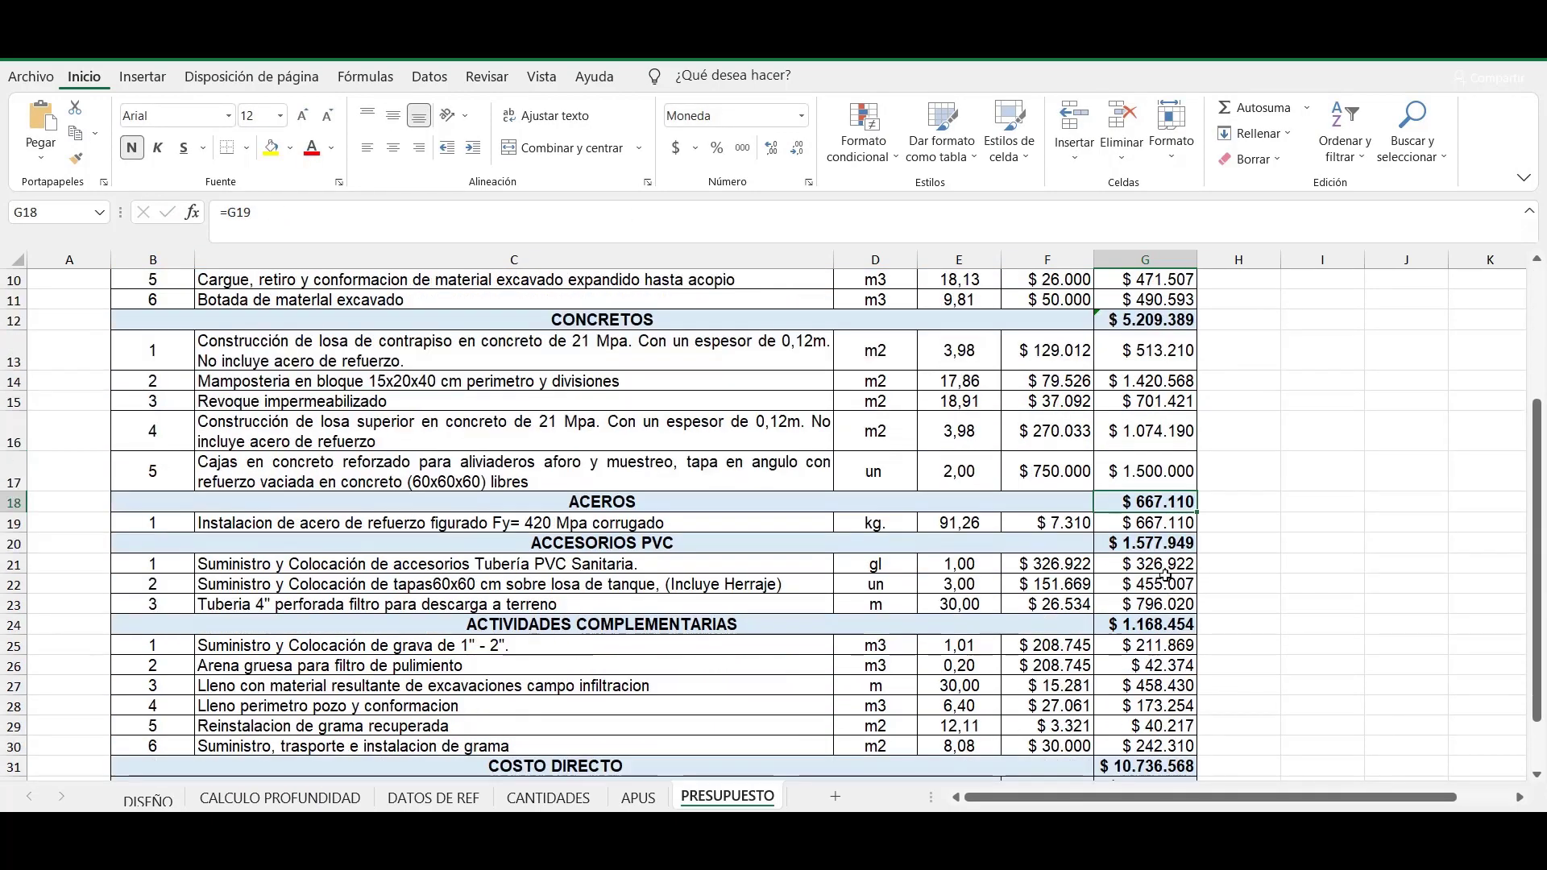
left_click(1154, 563)
double_click(1154, 564)
key("Return")
left_click(1130, 541)
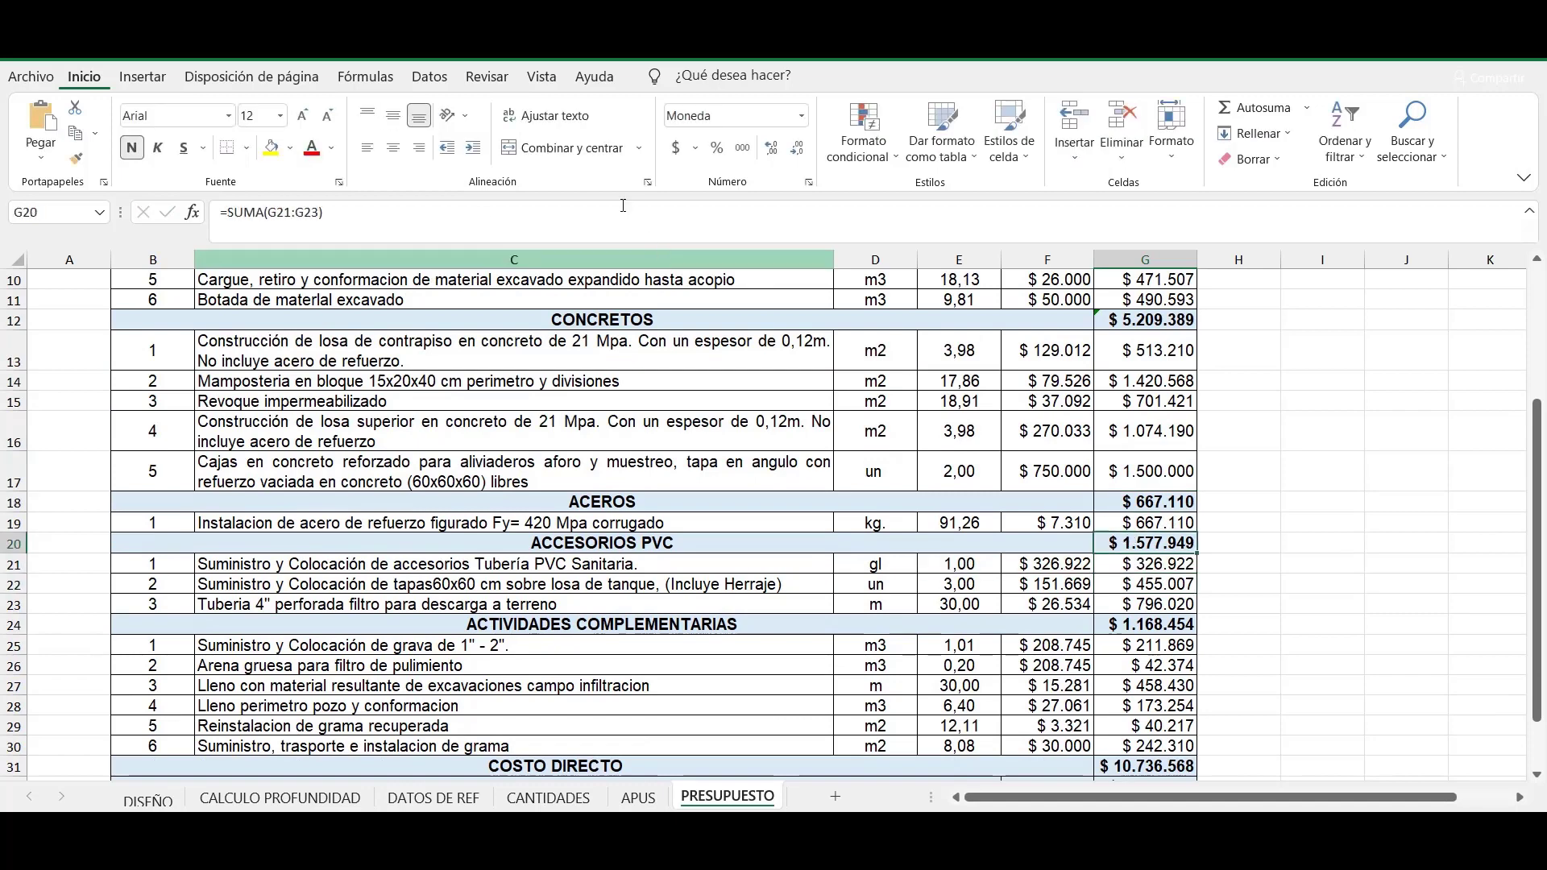
double_click(1130, 541)
key("Return")
Check the gravel item's partial value formula in G25 and the ACTIVIDADES COMPLEMENTARIAS subtotal formula in G24.
scroll(1162, 420, "down", 3)
left_click(1154, 403)
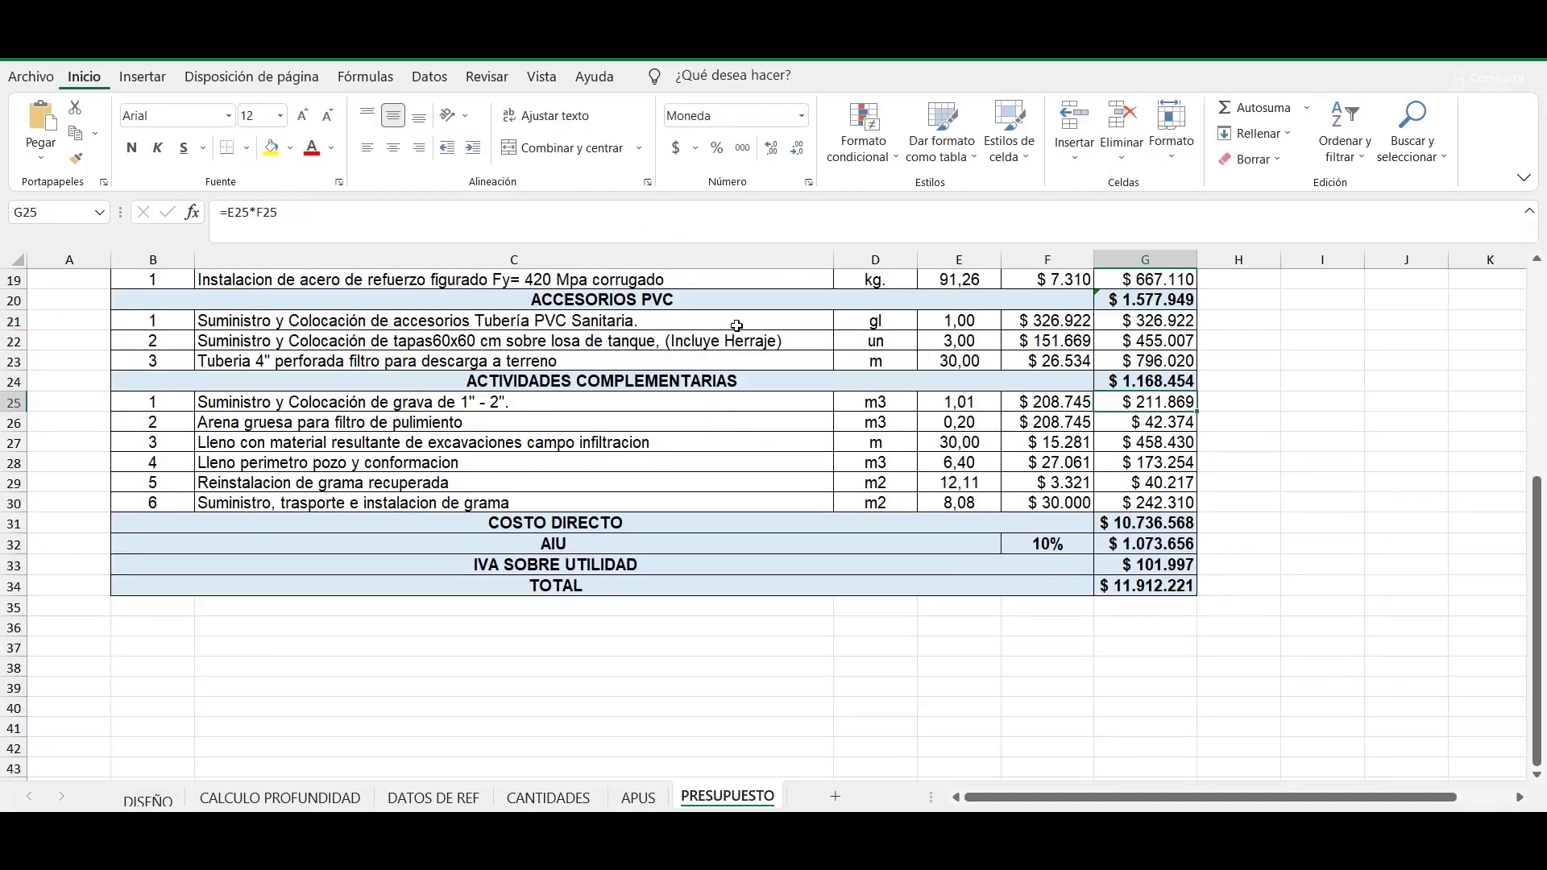
double_click(1154, 403)
key("Return")
left_click(1140, 380)
key("F2")
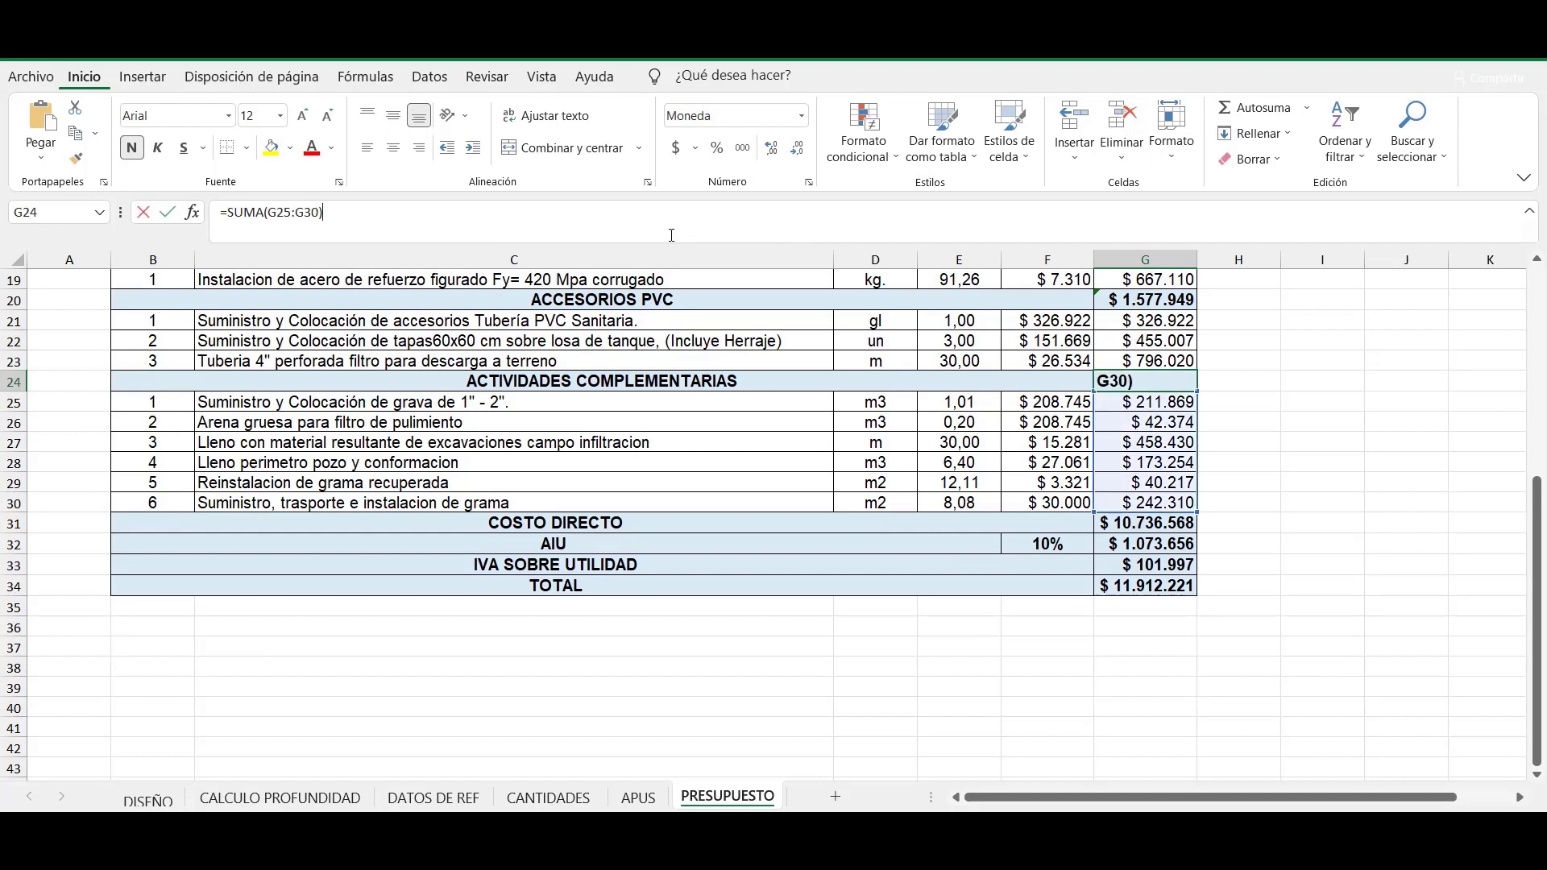
key("Return")
Inspect the COSTO DIRECTO formula in G31, tracing its references to the five chapter subtotals.
left_click(942, 522)
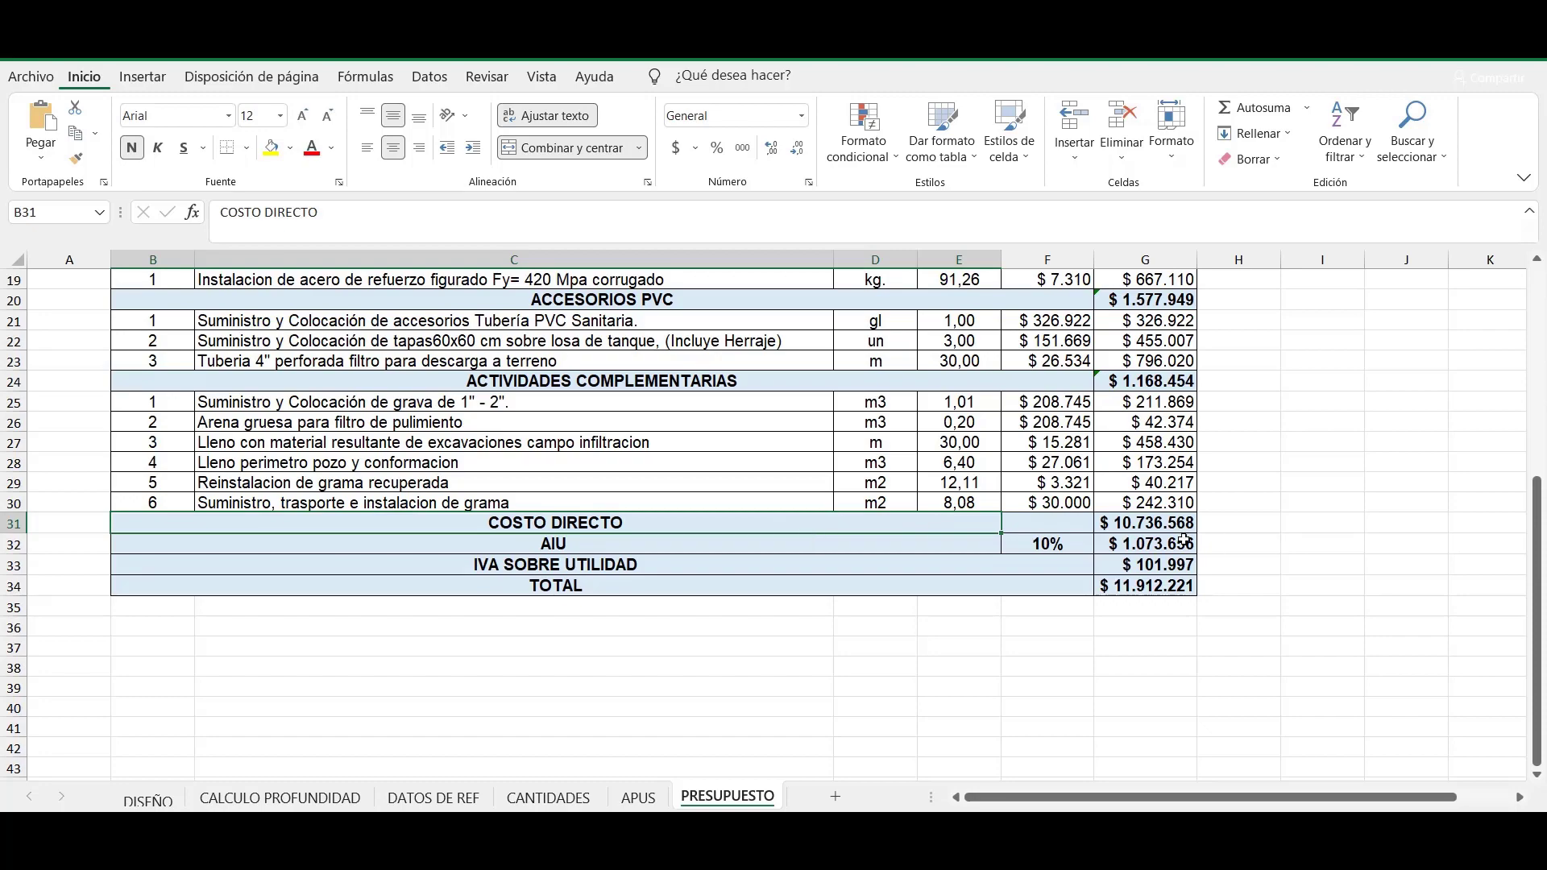
left_click(1160, 523)
key("F2")
scroll(1125, 621, "up", 6)
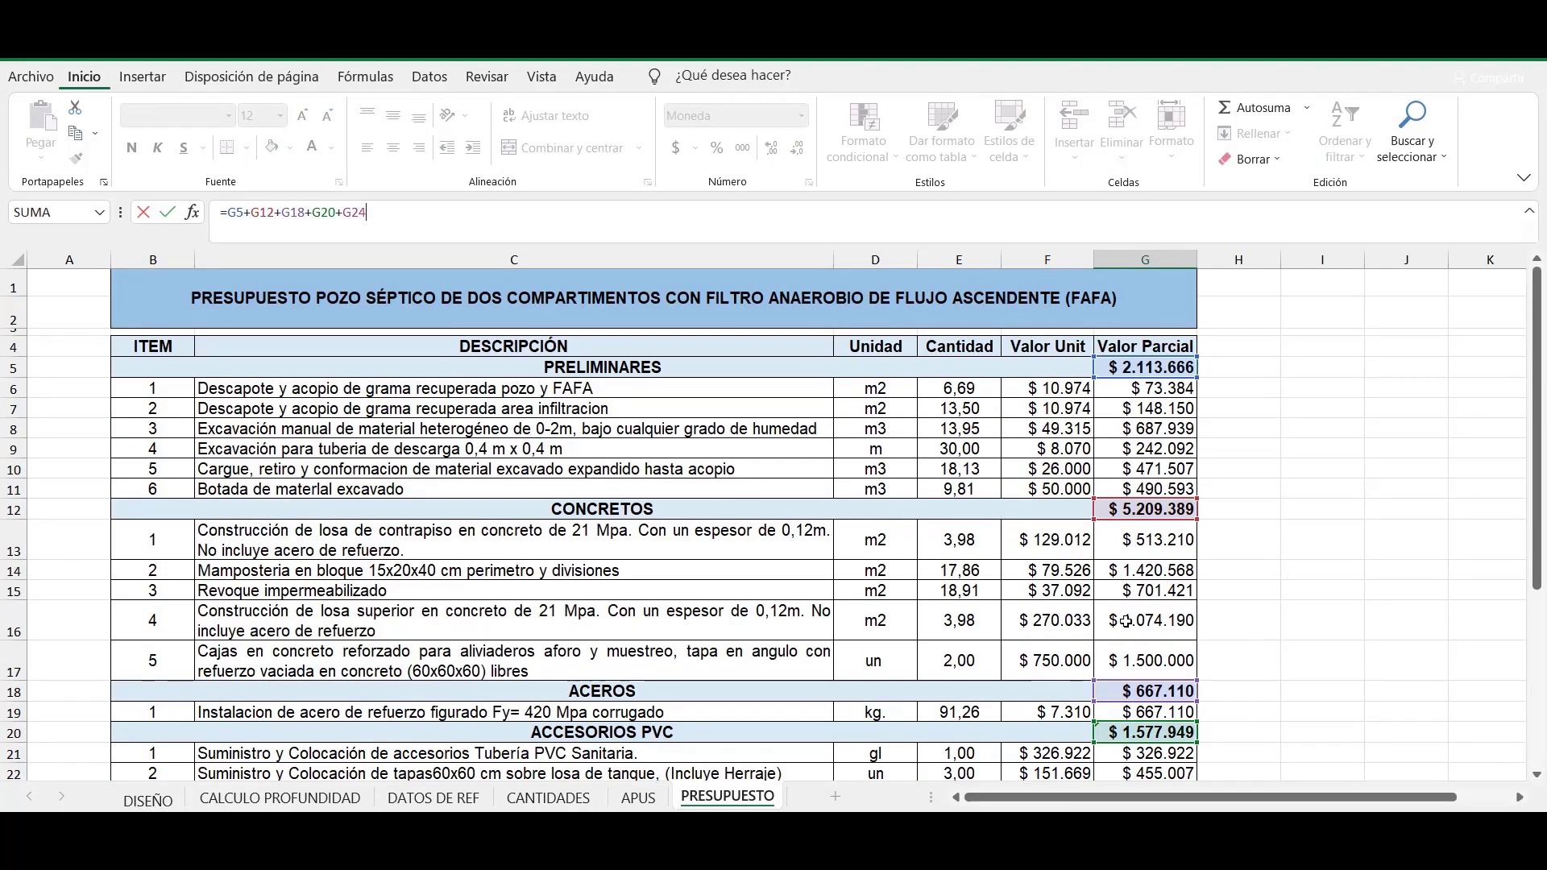
scroll(1126, 621, "down", 5)
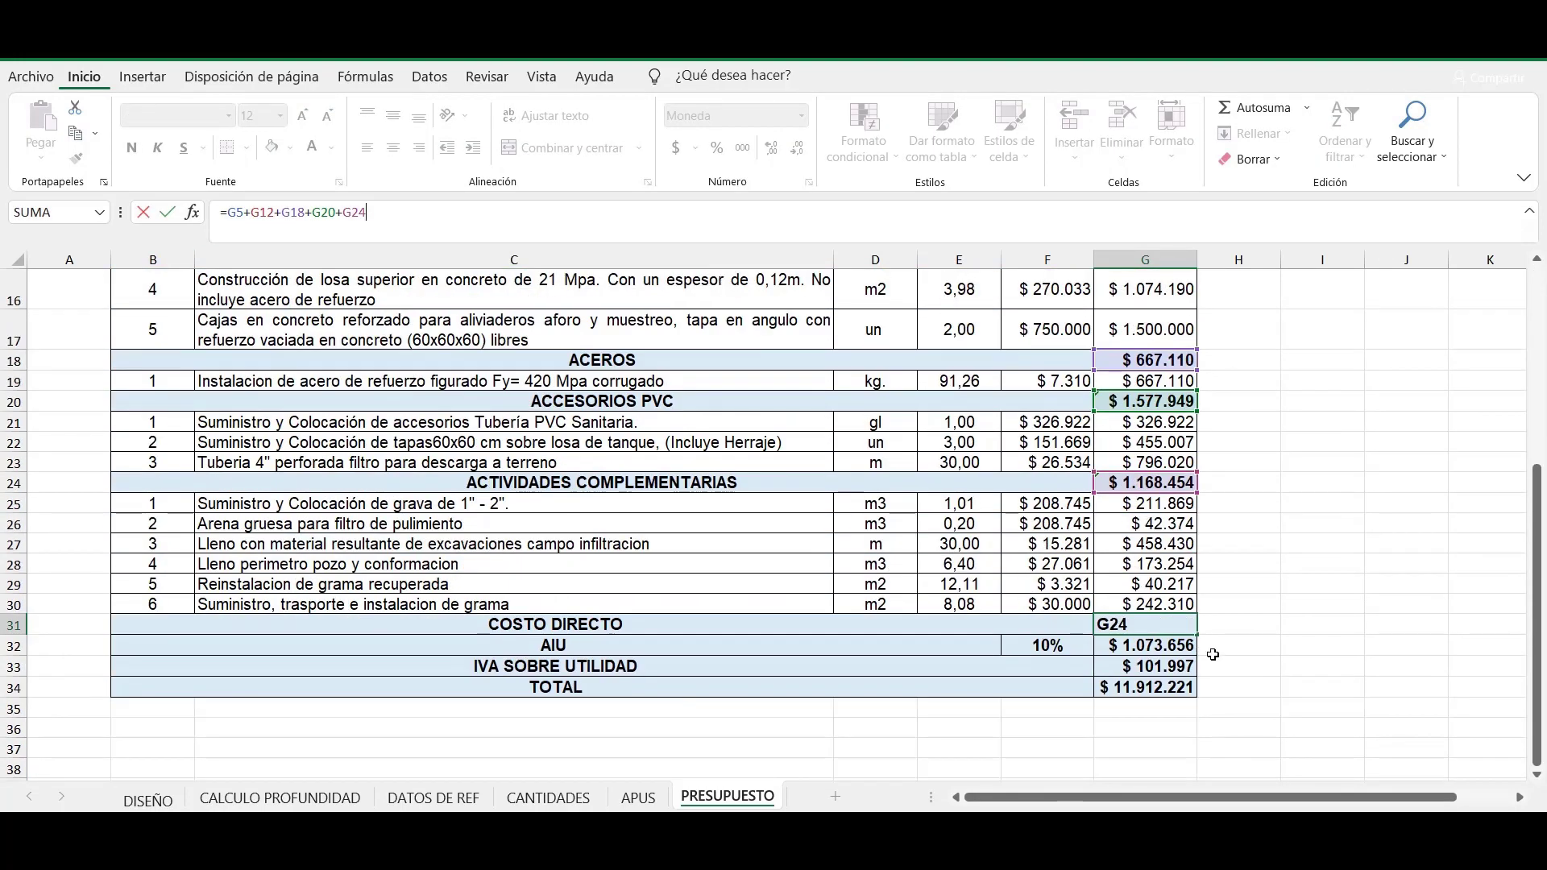
key("Return")
Inspect the AIU row, checking the percentage in F32 and tracing the G32 formula to F32 and G31.
left_click(878, 645)
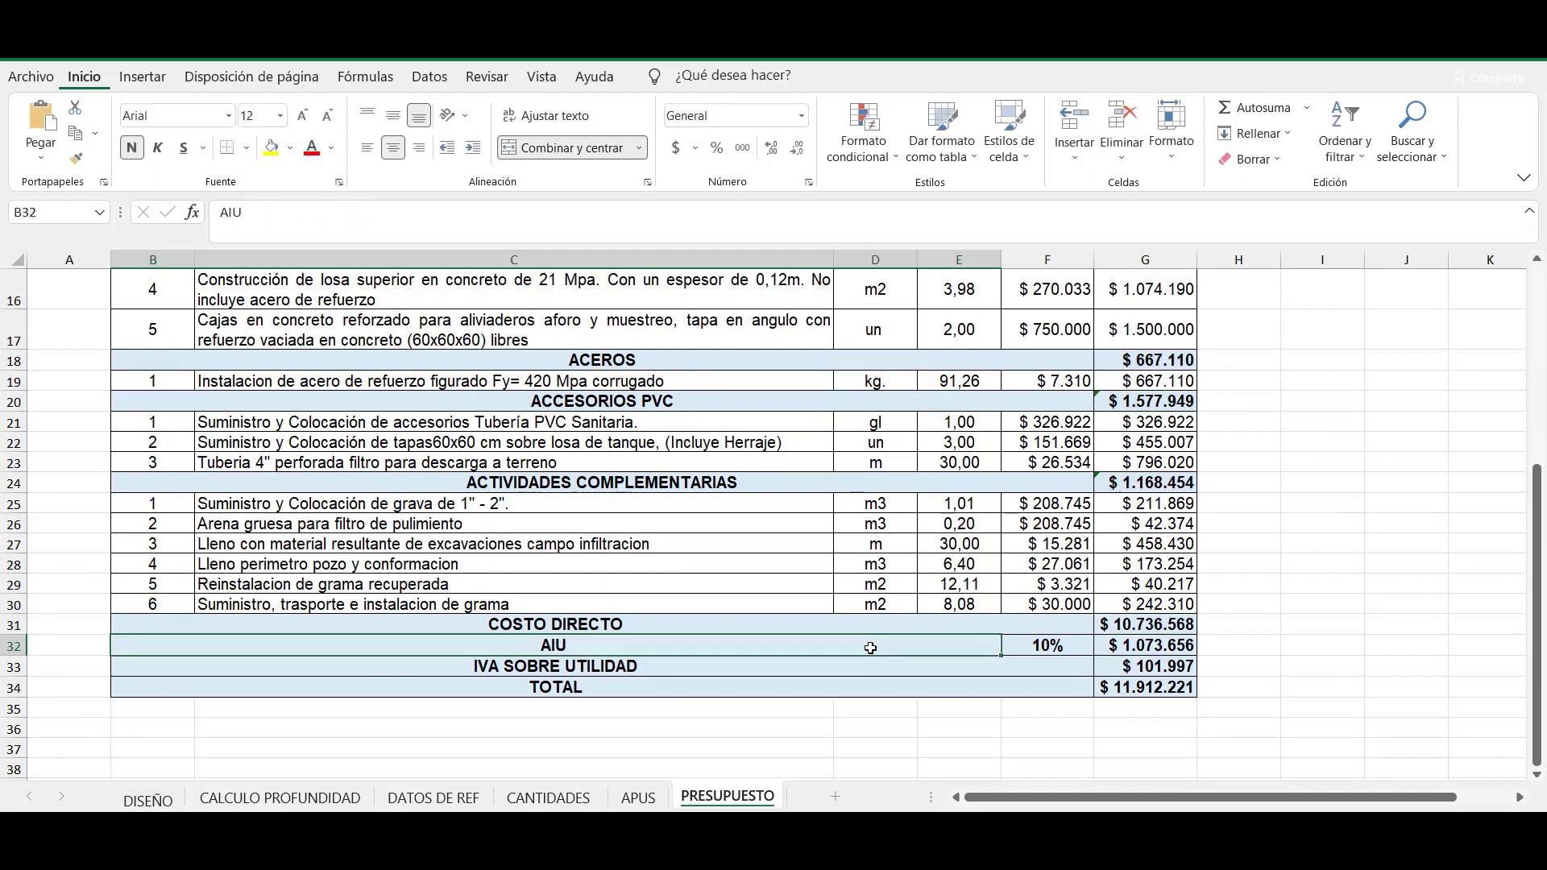
left_click(1030, 647)
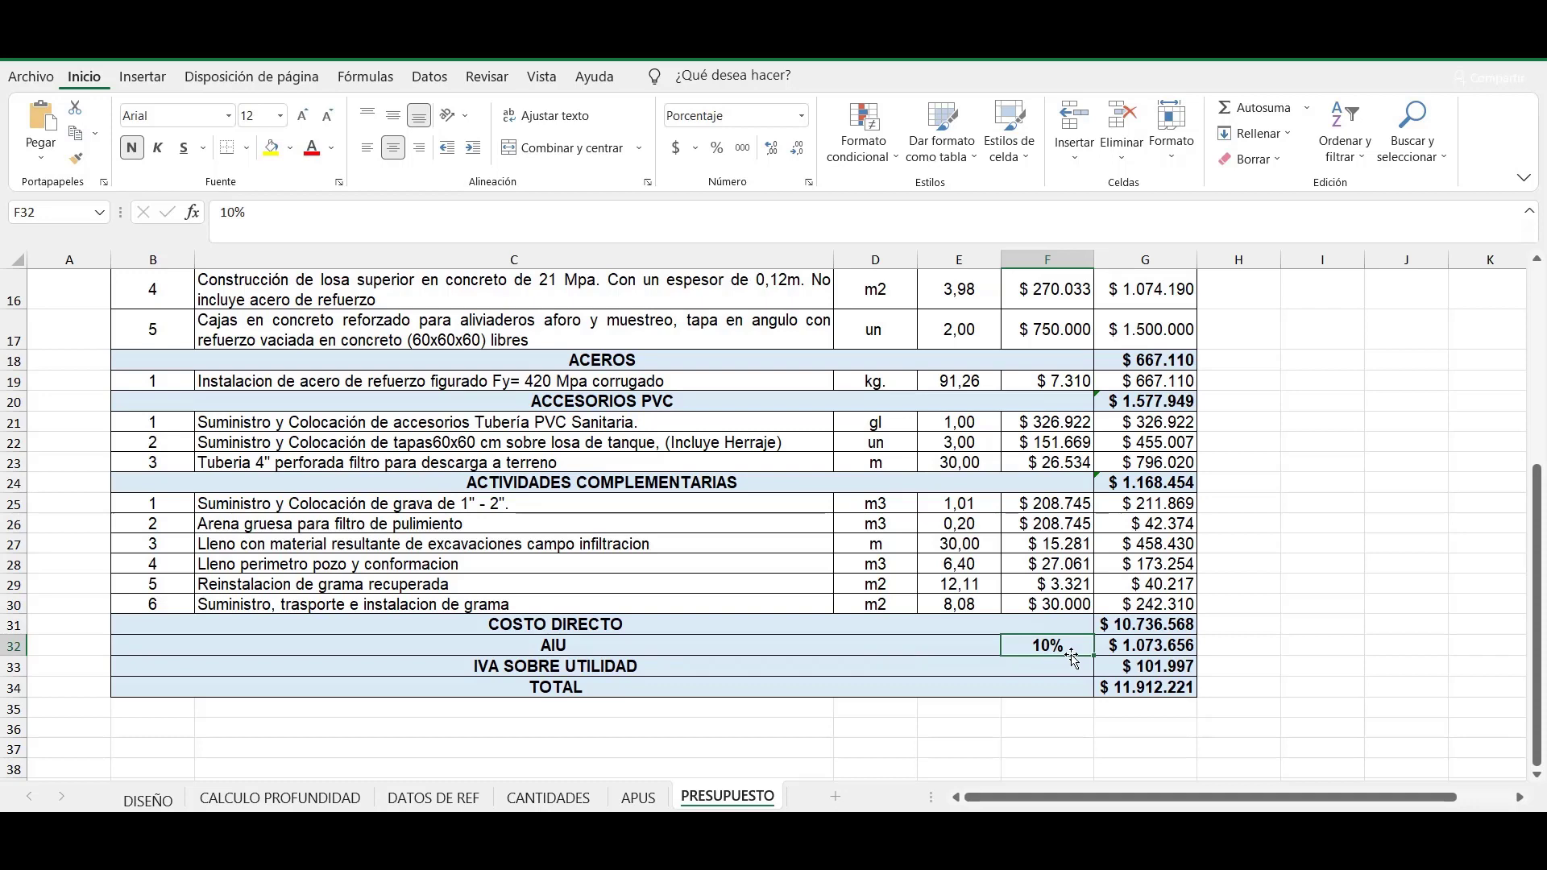
left_click(1124, 645)
left_click(406, 221)
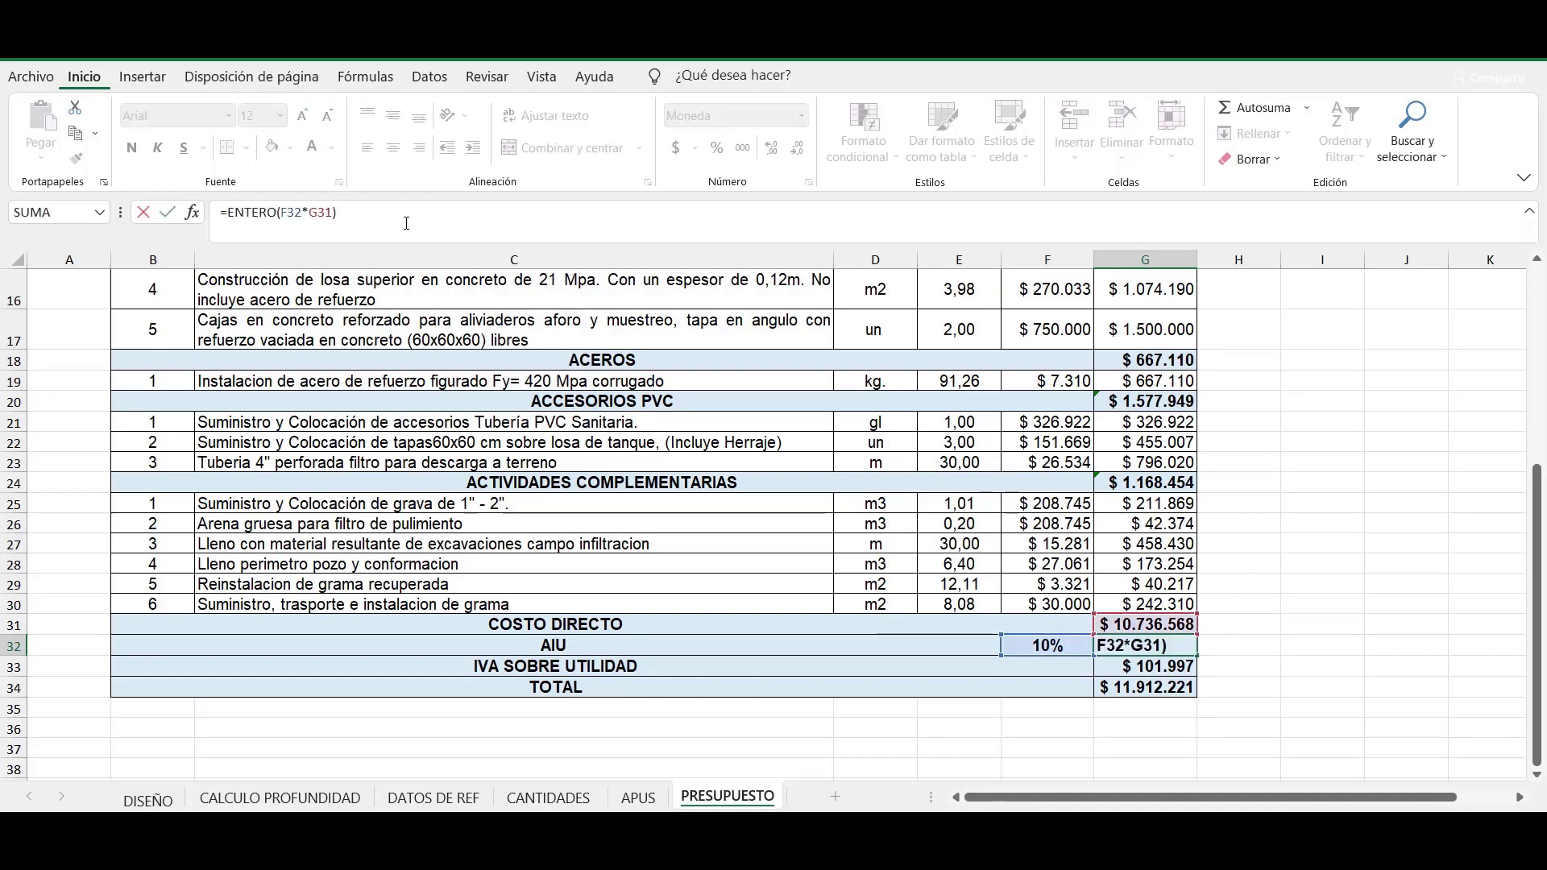
key("Return")
Inspect the IVA SOBRE UTILIDAD formula in G33, examining its link to G31 and the 0,05 profit factor.
left_click(533, 671)
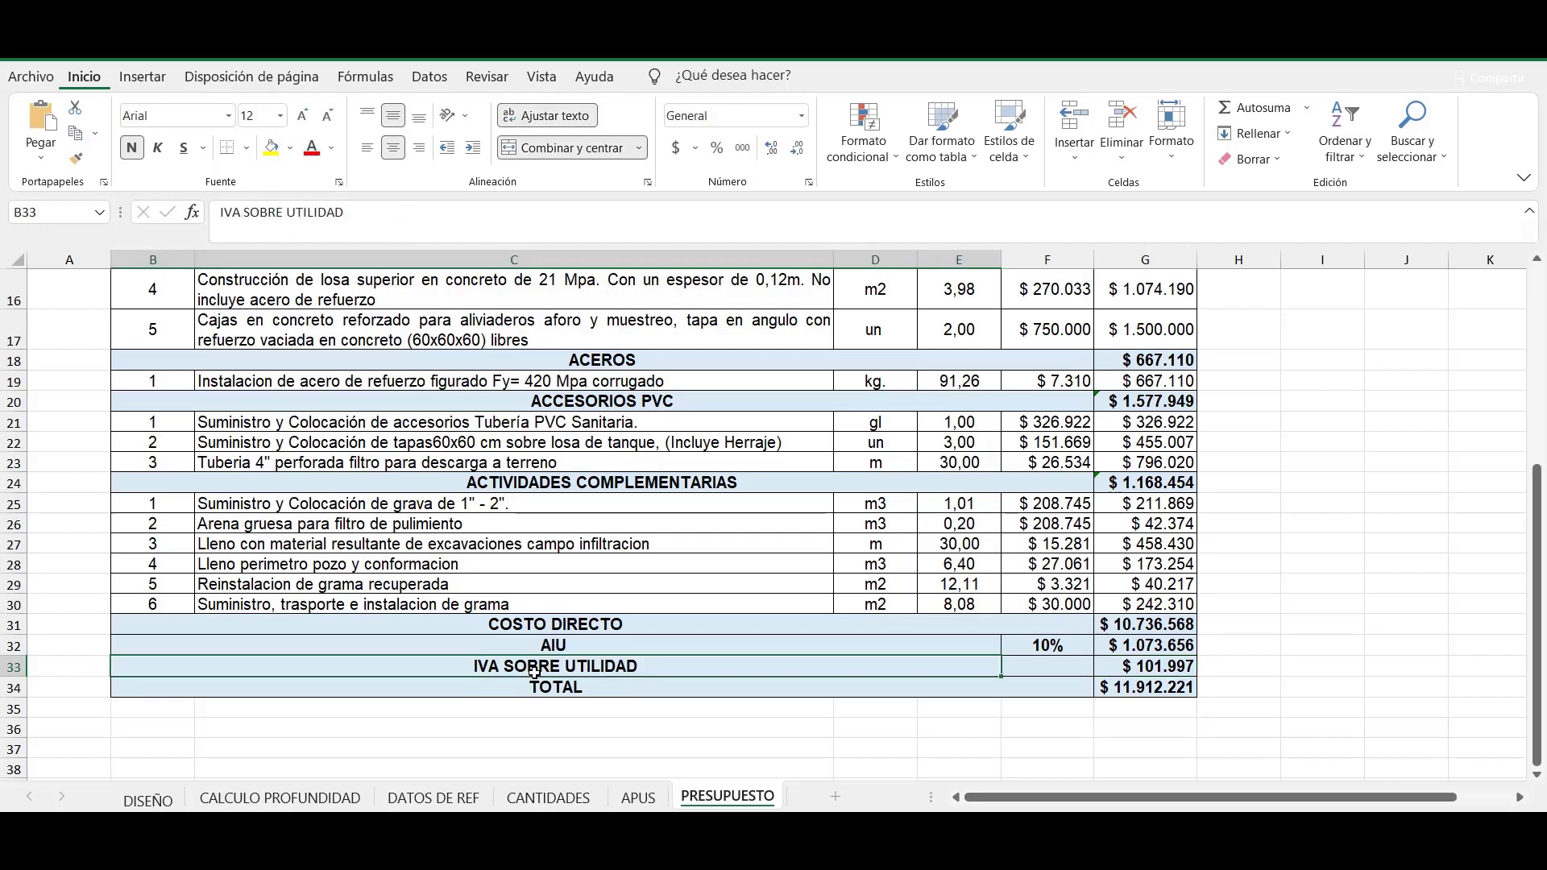
left_click(1131, 667)
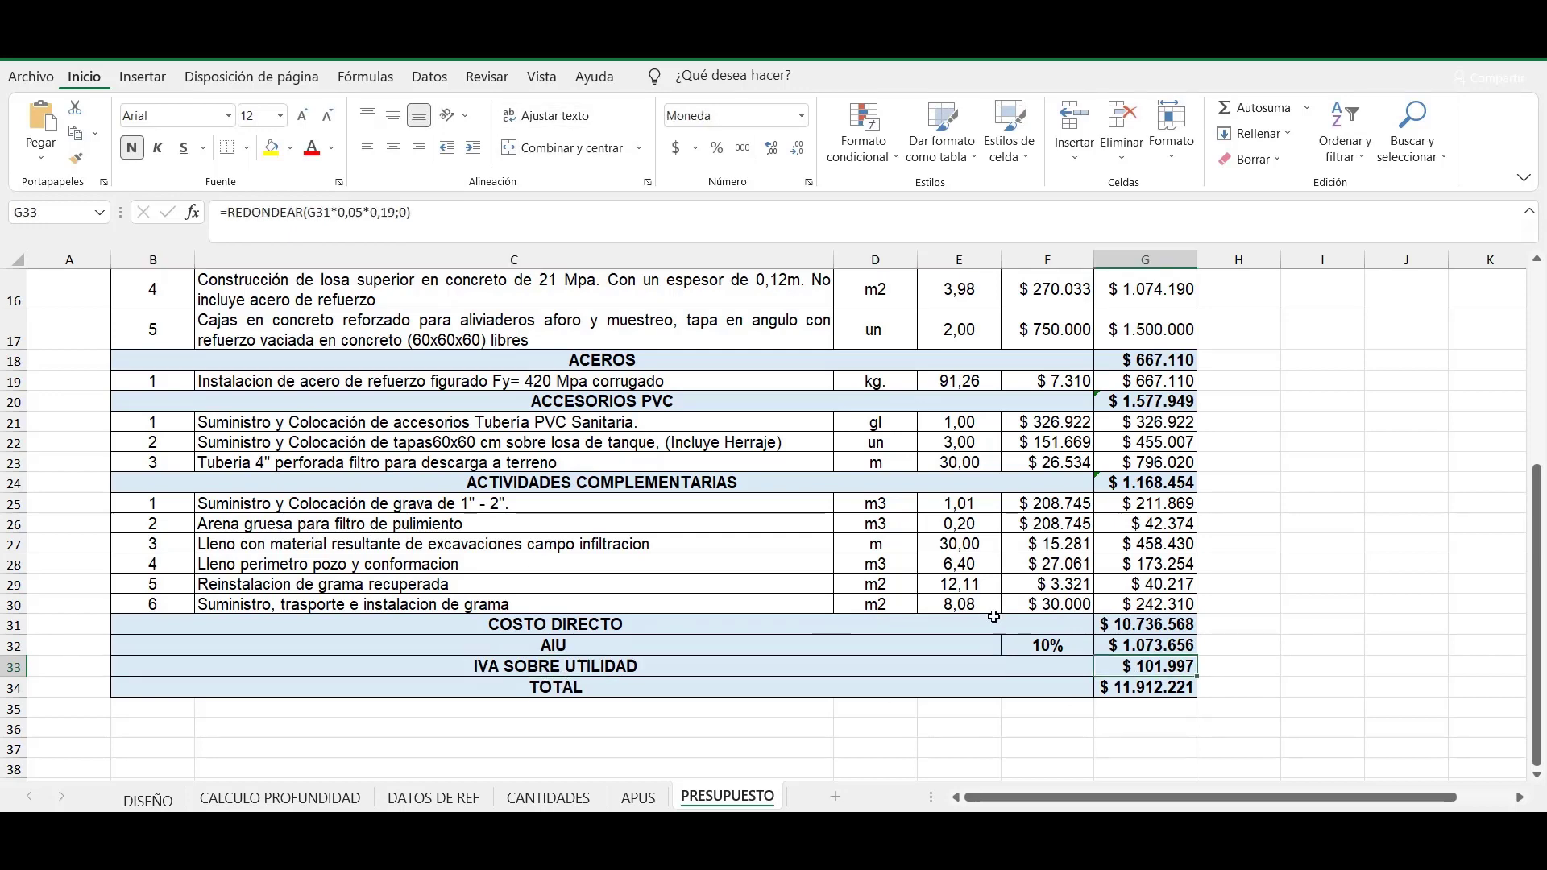
left_click(443, 223)
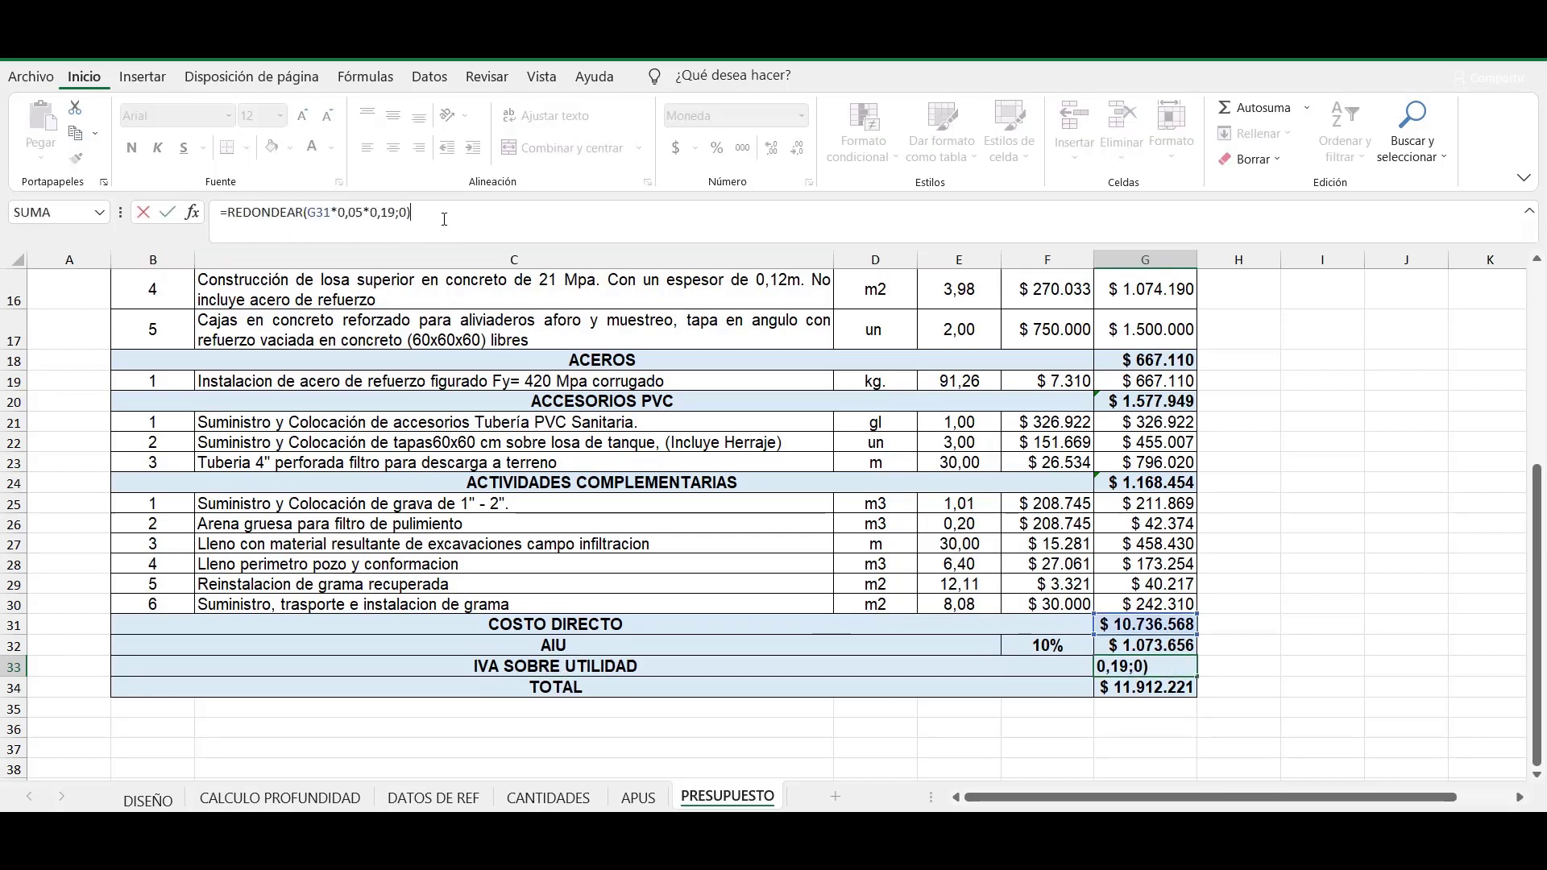
left_click_drag(340, 213, 363, 216)
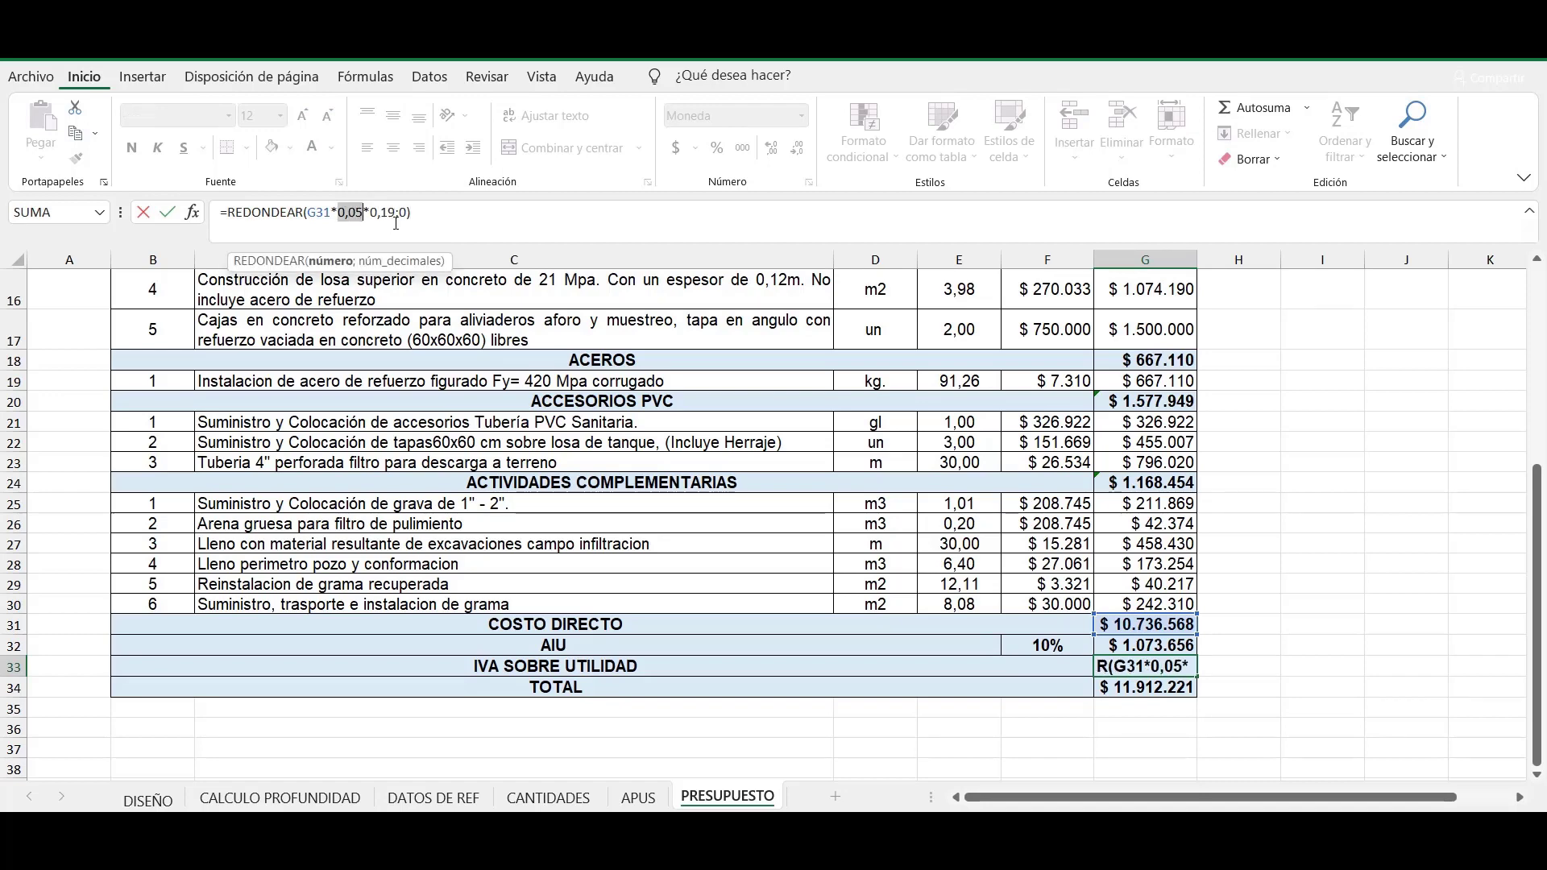
key("Escape")
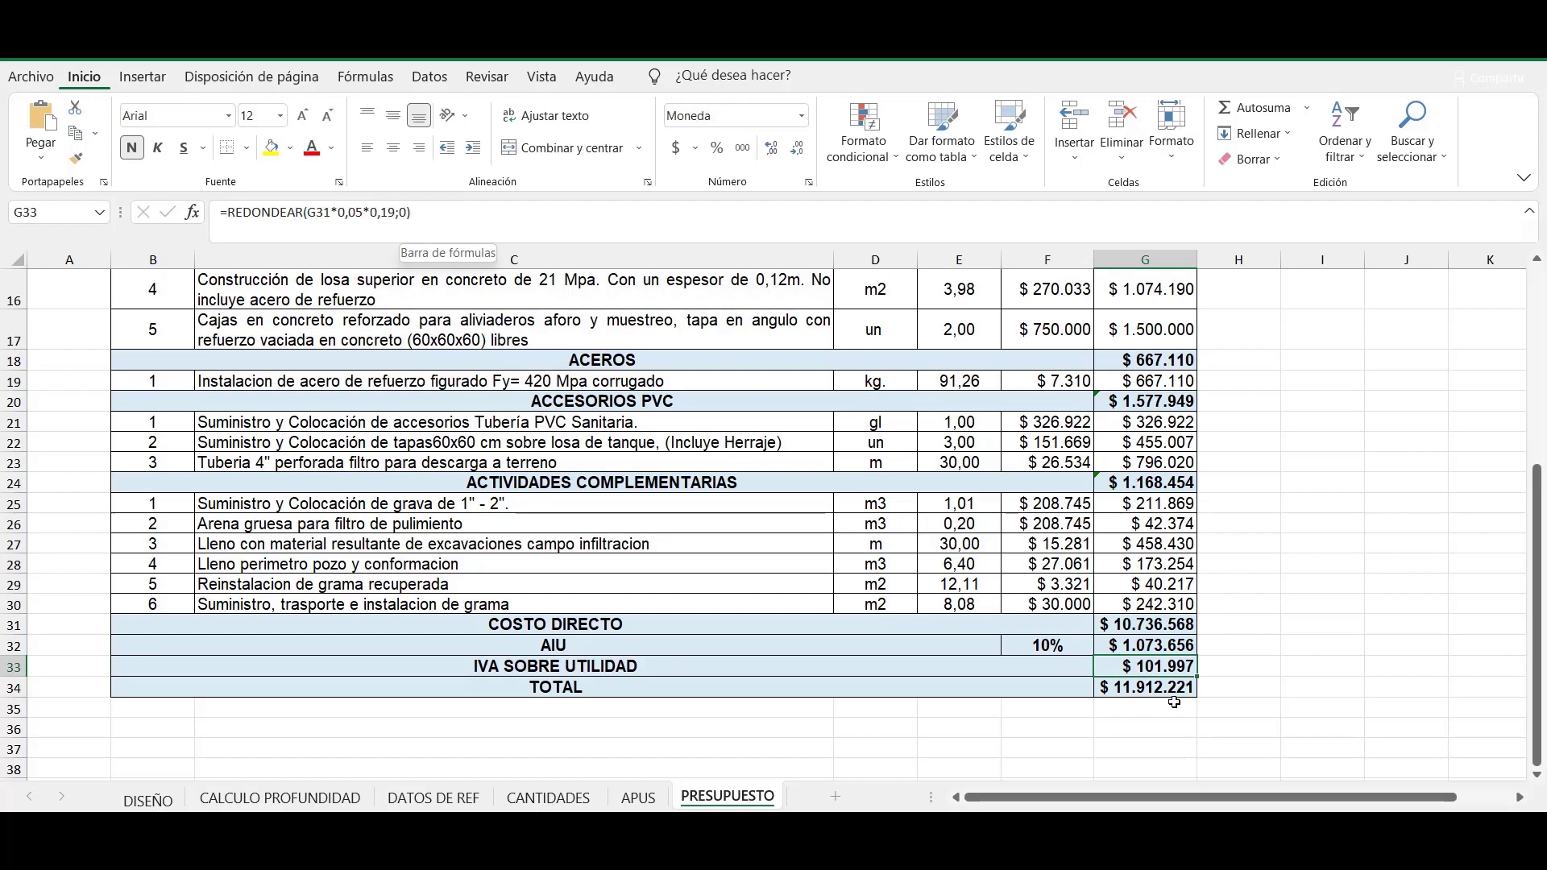
Inspect the TOTAL formula in G34, tracing its sum range over G31 to G33.
left_click(1158, 681)
left_click(425, 210)
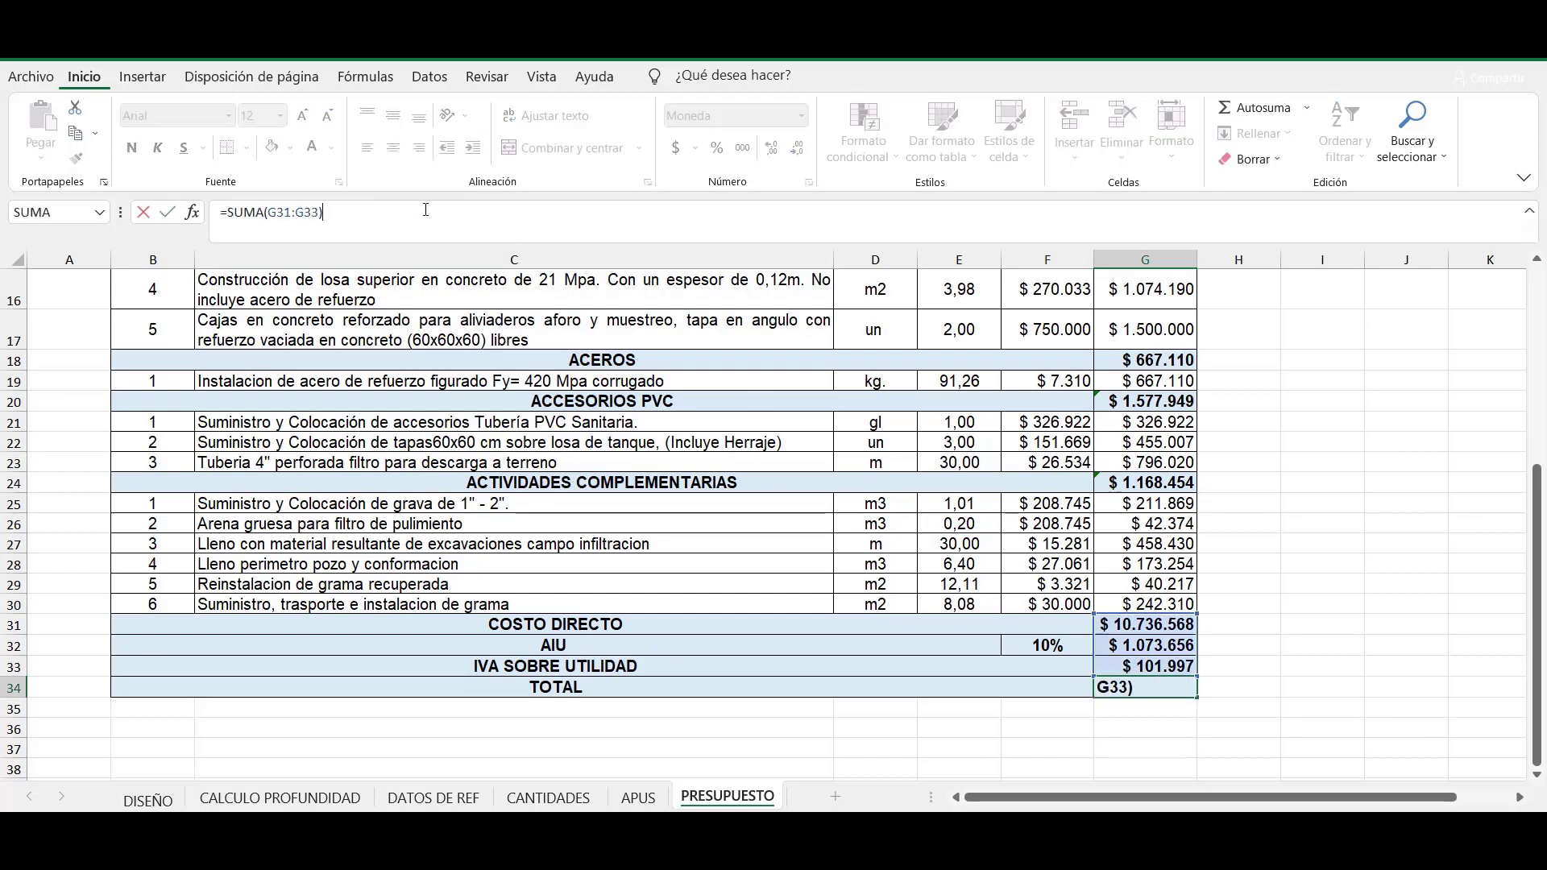
key("Return")
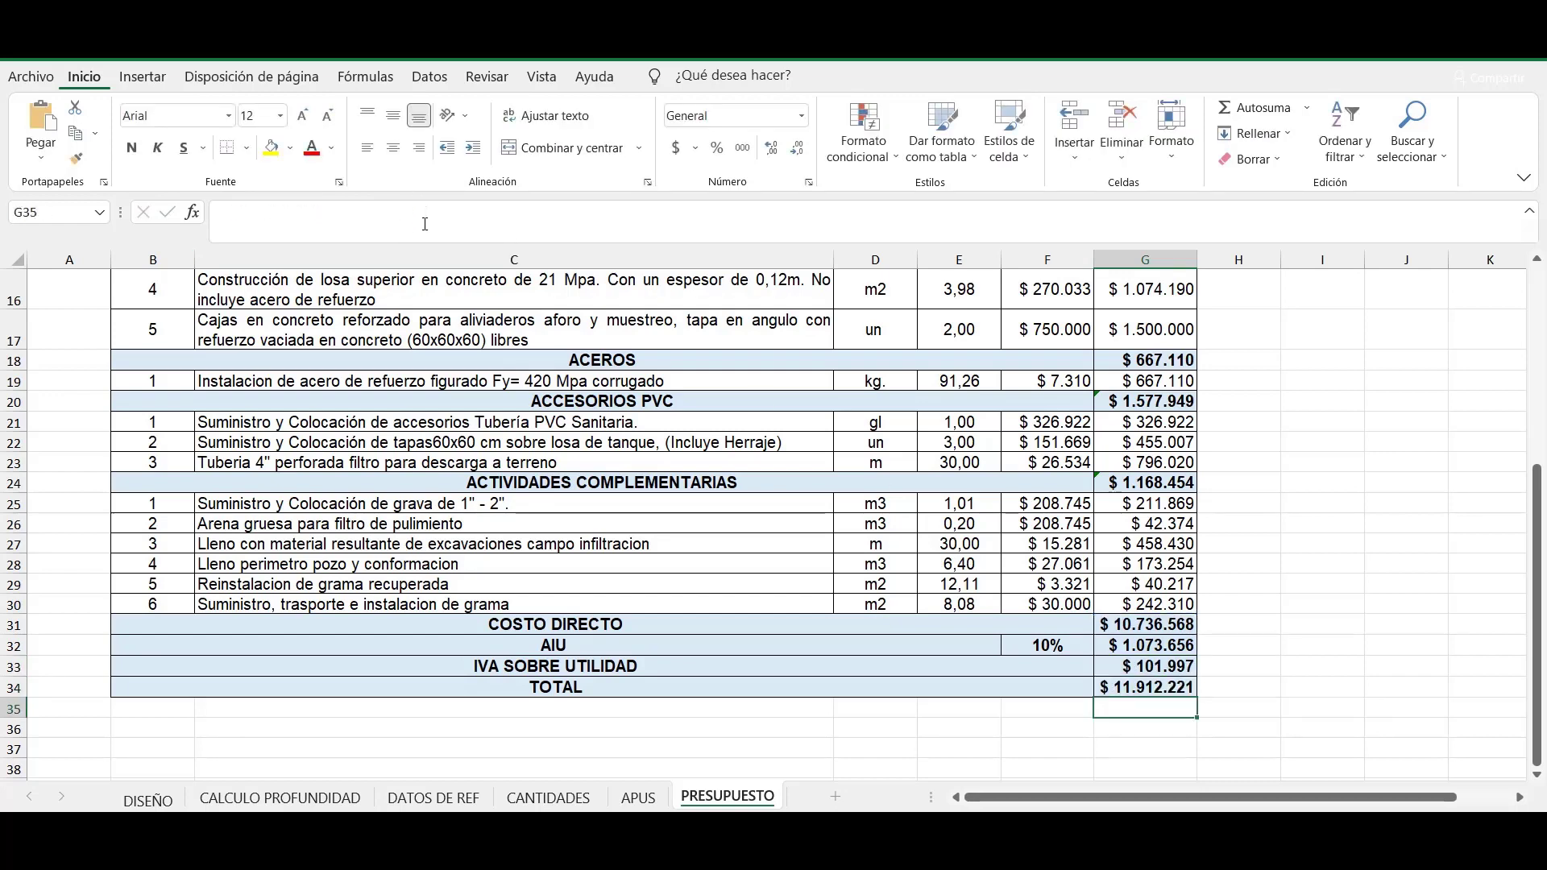
left_click(1126, 690)
scroll(817, 668, "down", 2)
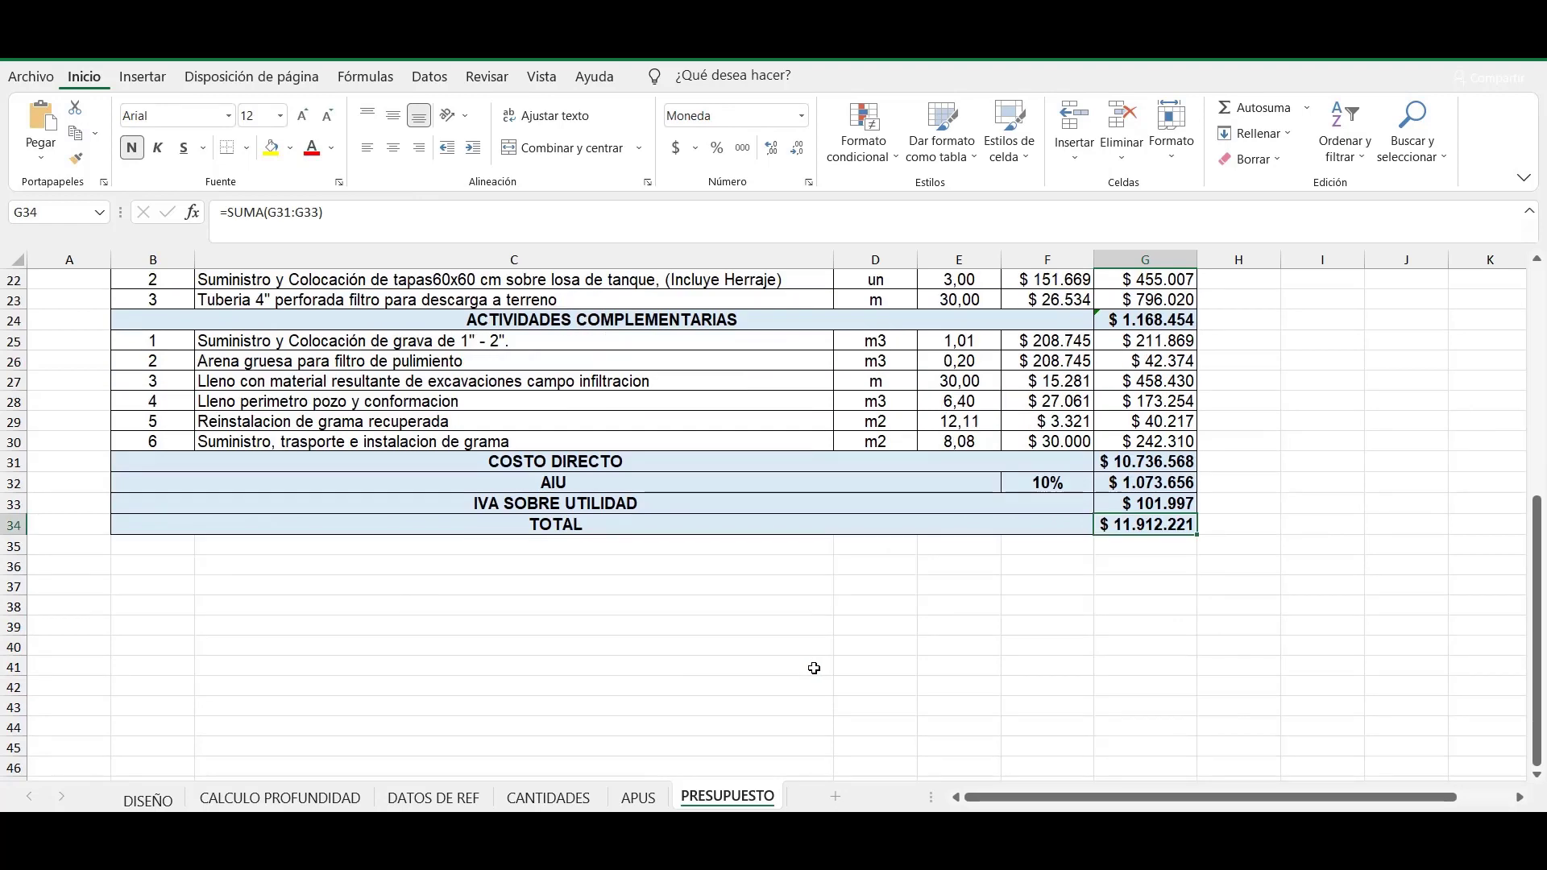
scroll(814, 667, "down", 1)
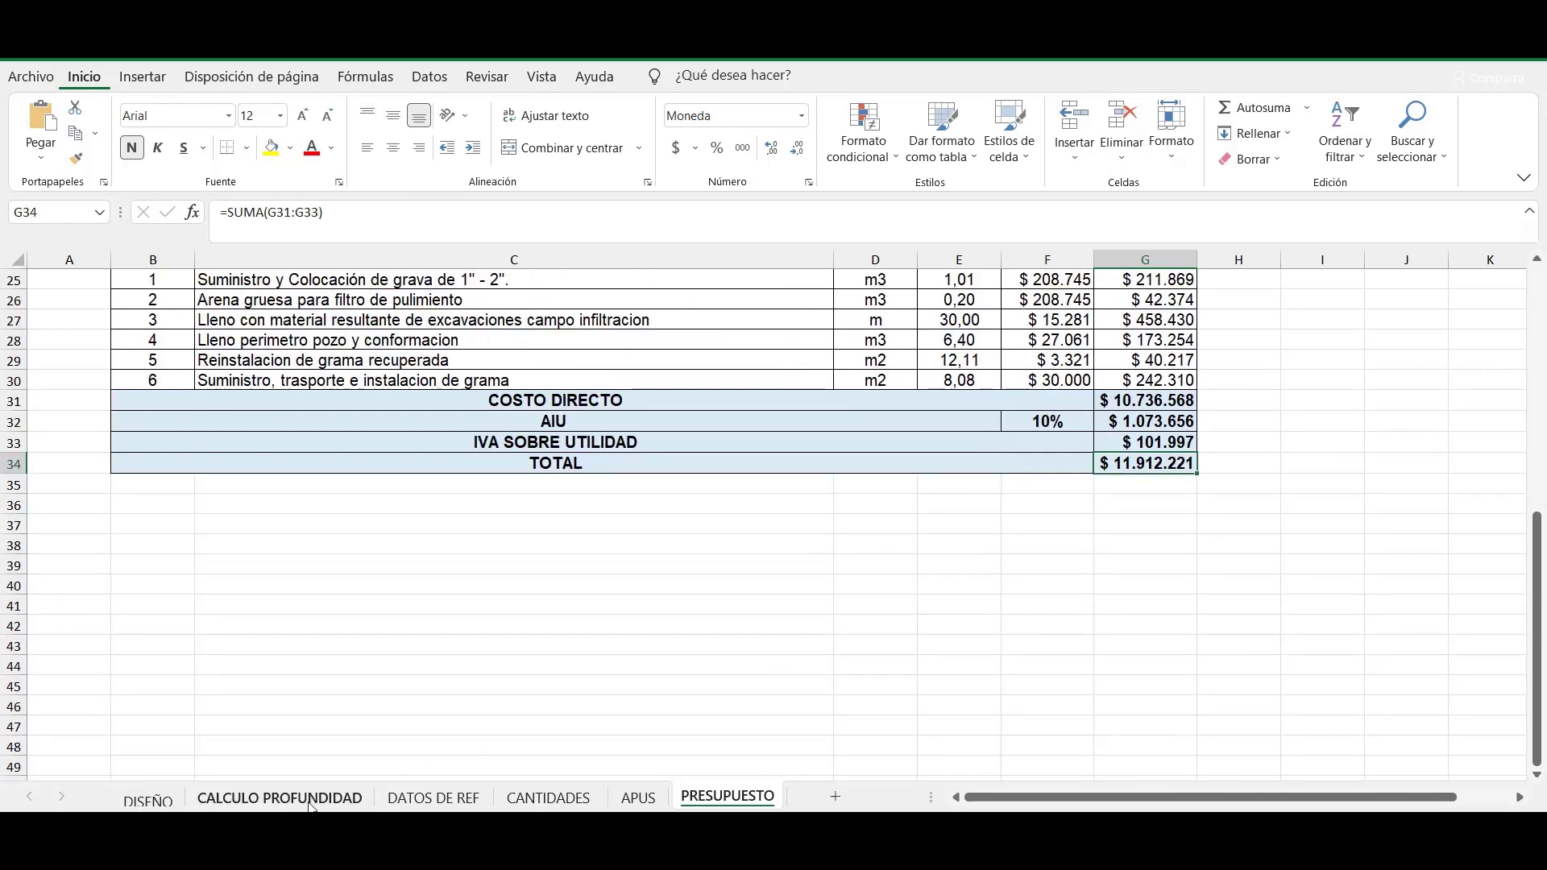
Review the DISEÑO sheet from the number of contributing people through the tank and FAFA dimensions, and return to the budget sheet.
left_click(148, 798)
scroll(1520, 295, "up", 15)
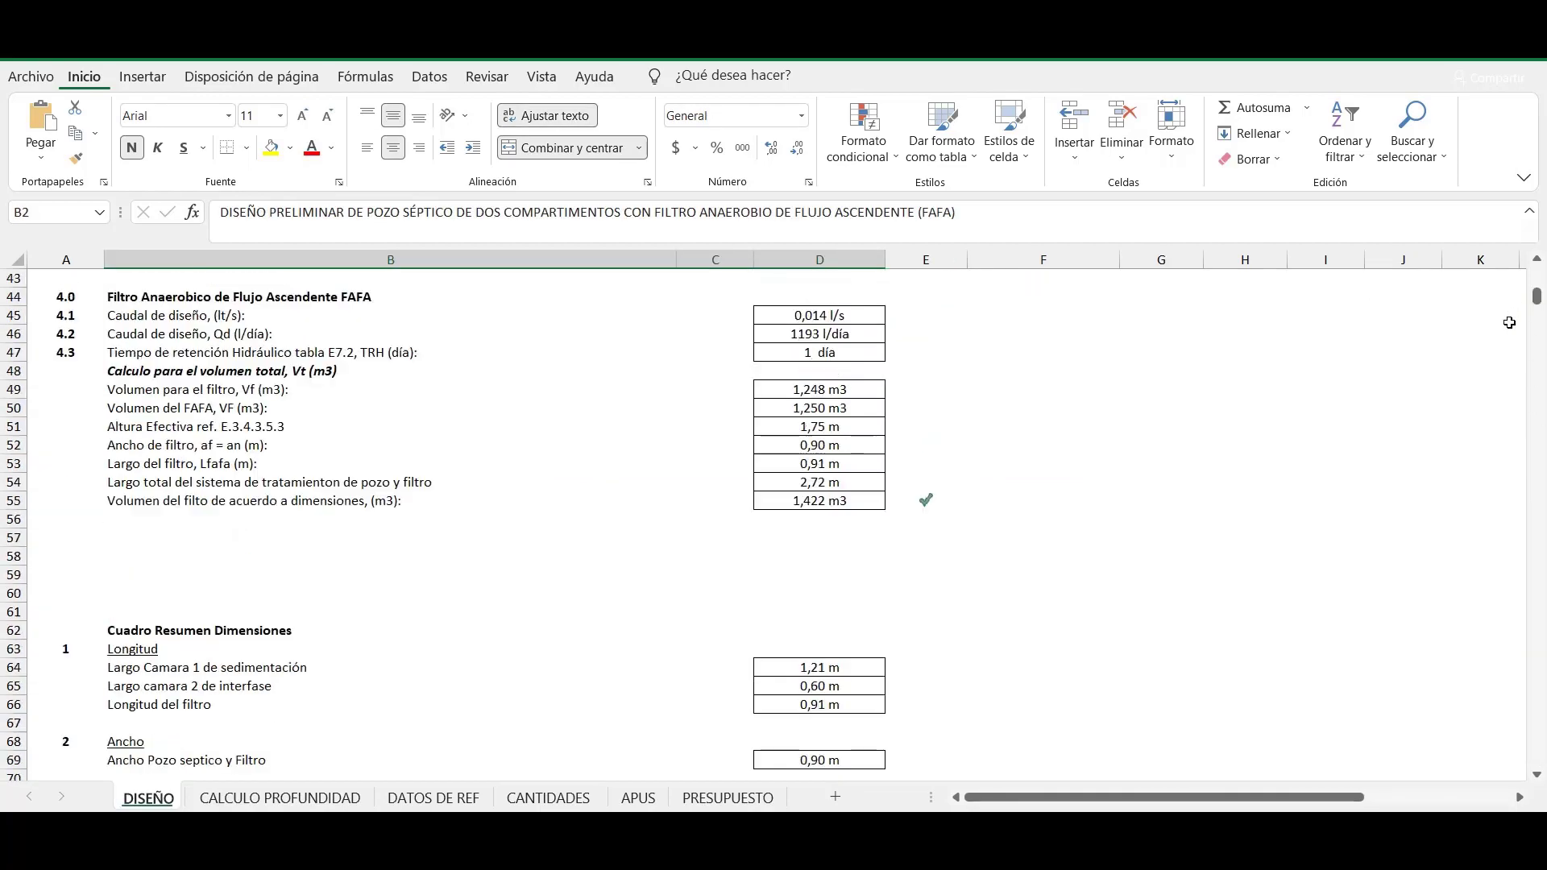
scroll(1510, 322, "up", 2)
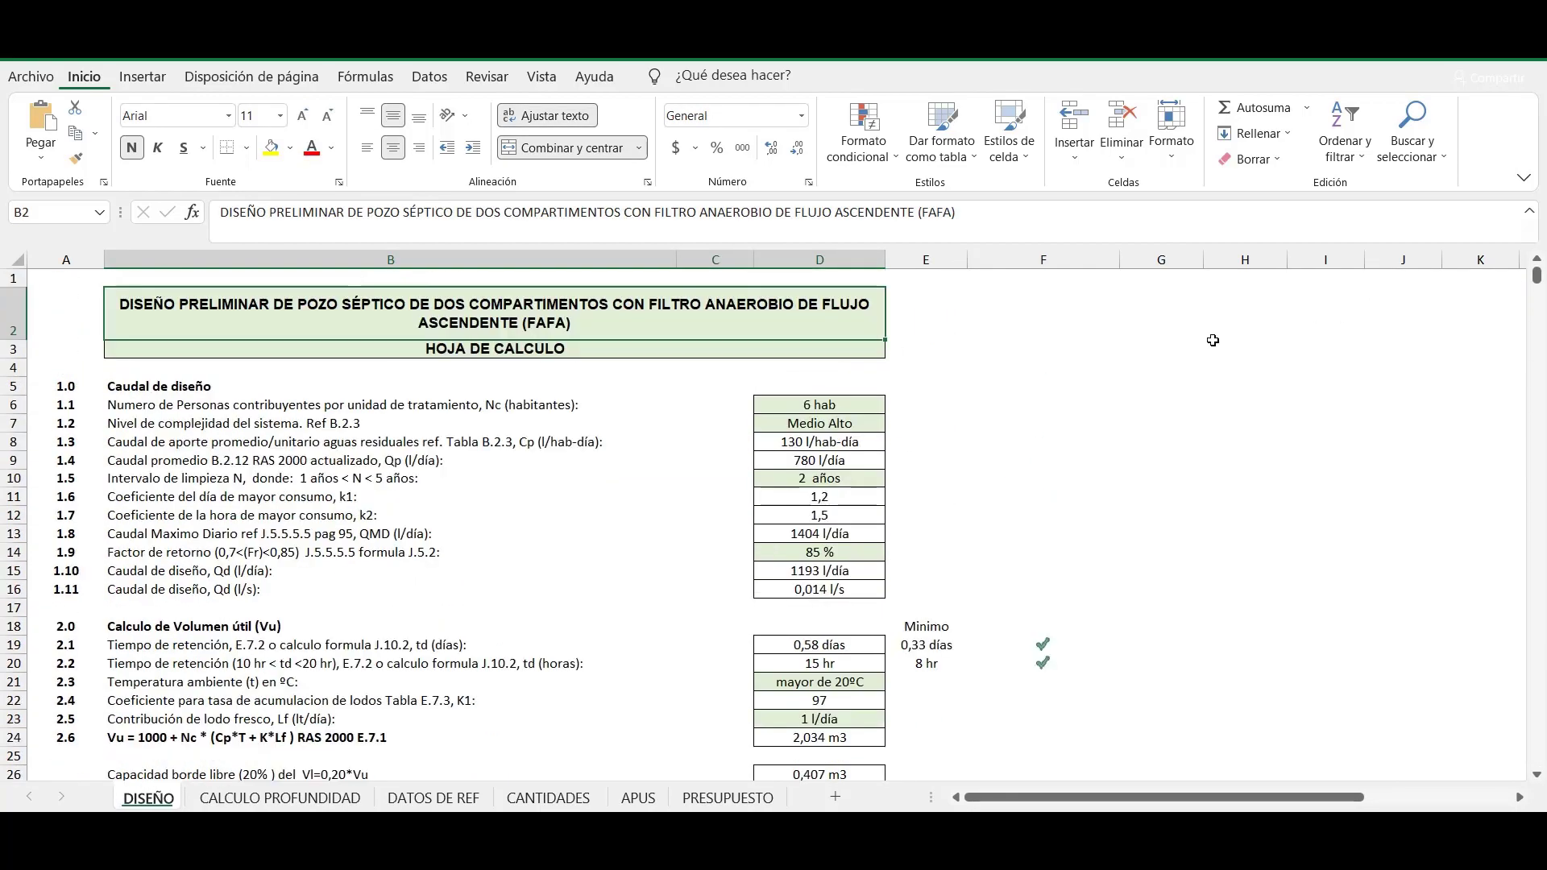
left_click(854, 407)
scroll(979, 661, "down", 1)
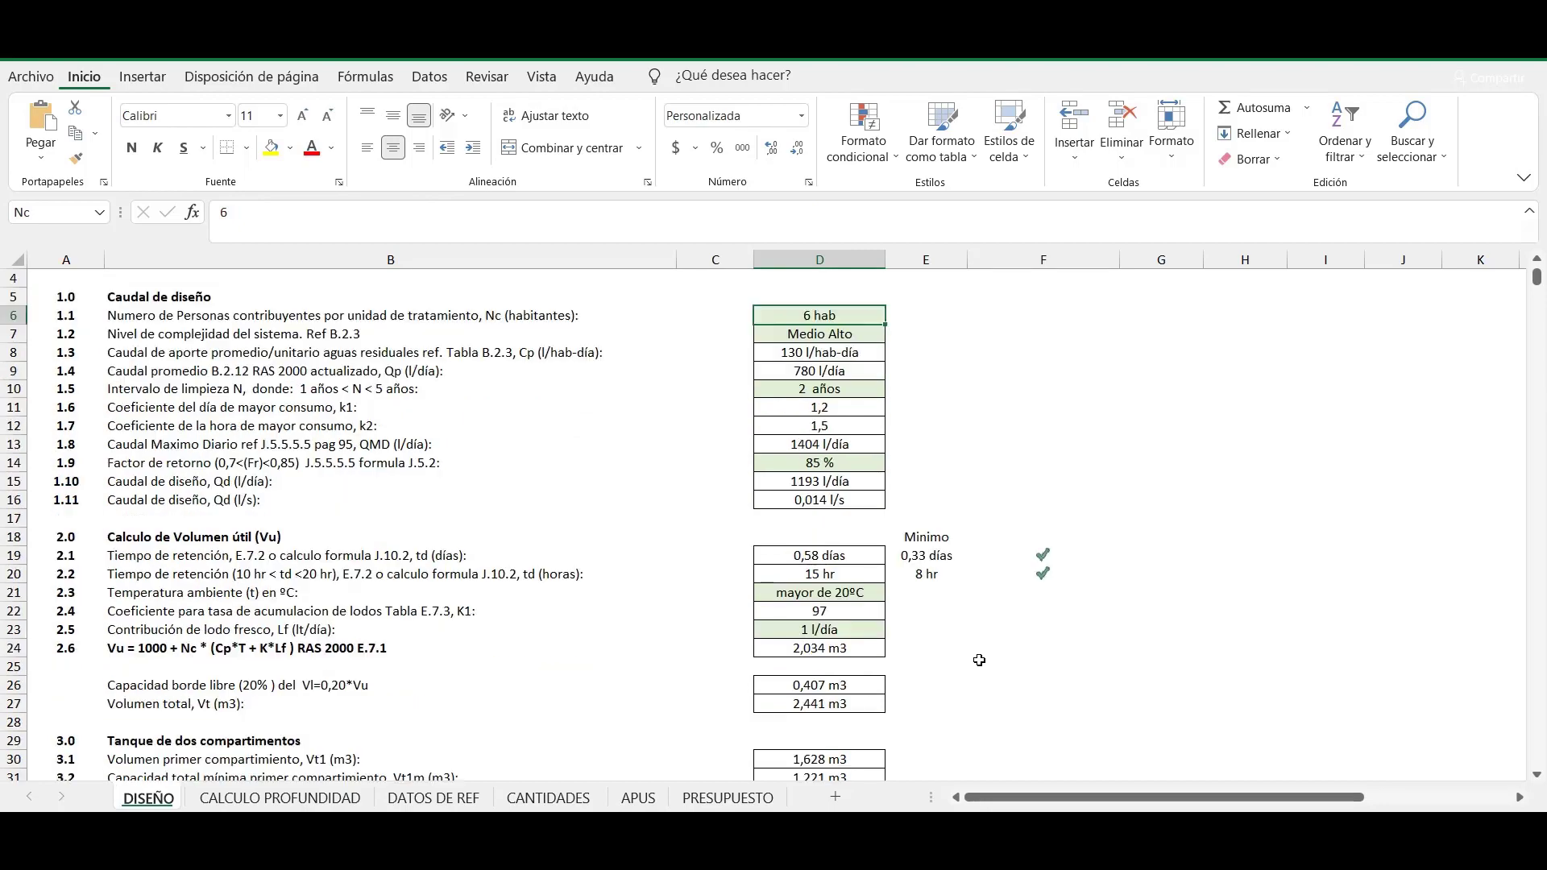
scroll(979, 660, "down", 12)
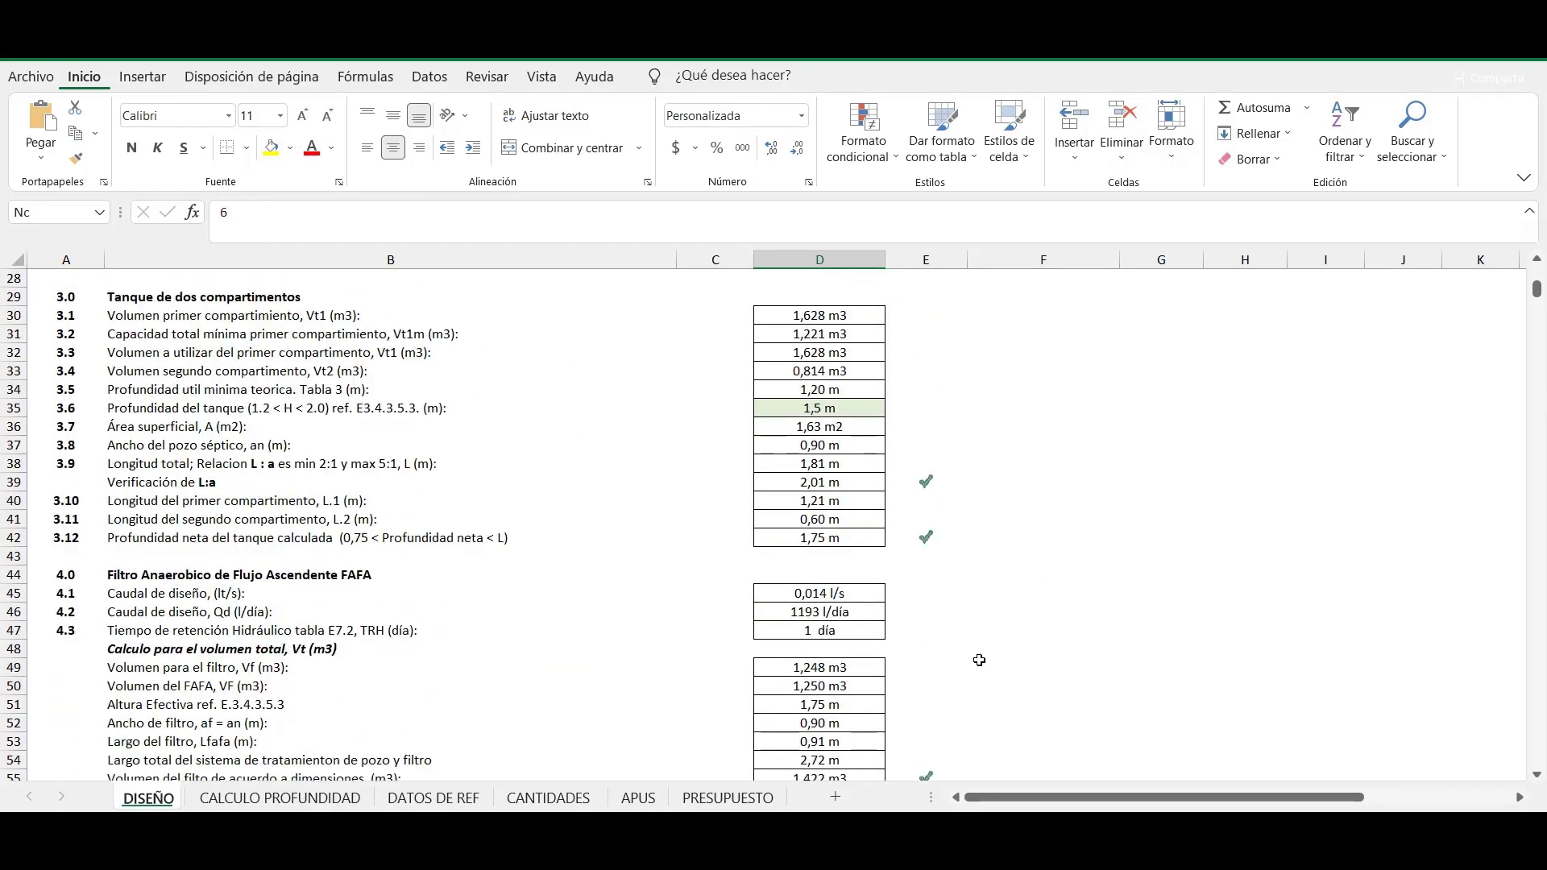
scroll(979, 660, "down", 4)
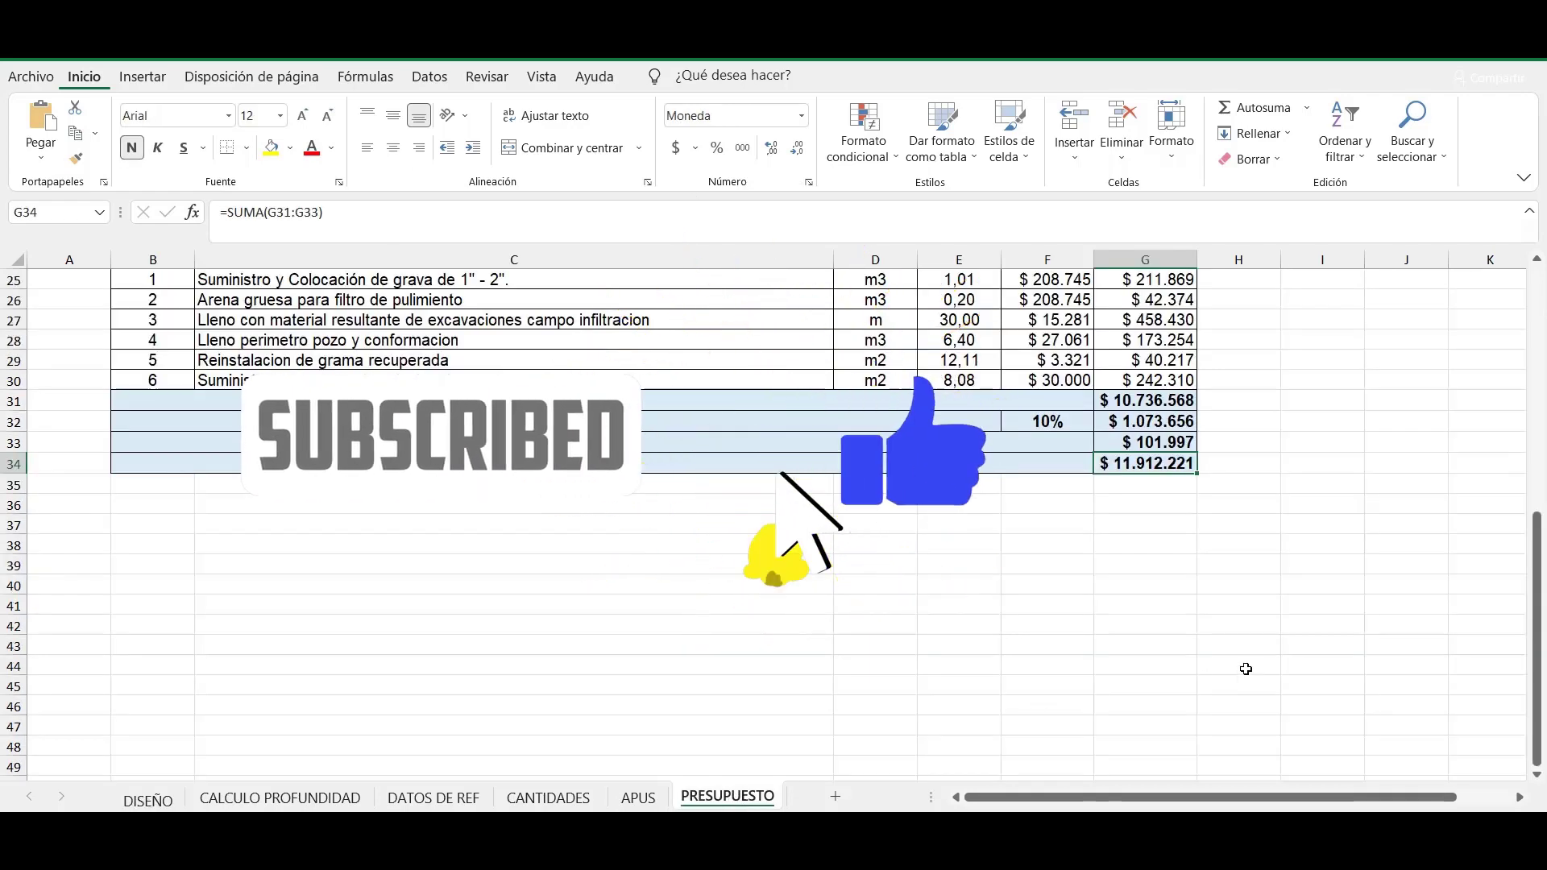
scroll(1245, 669, "up", 8)
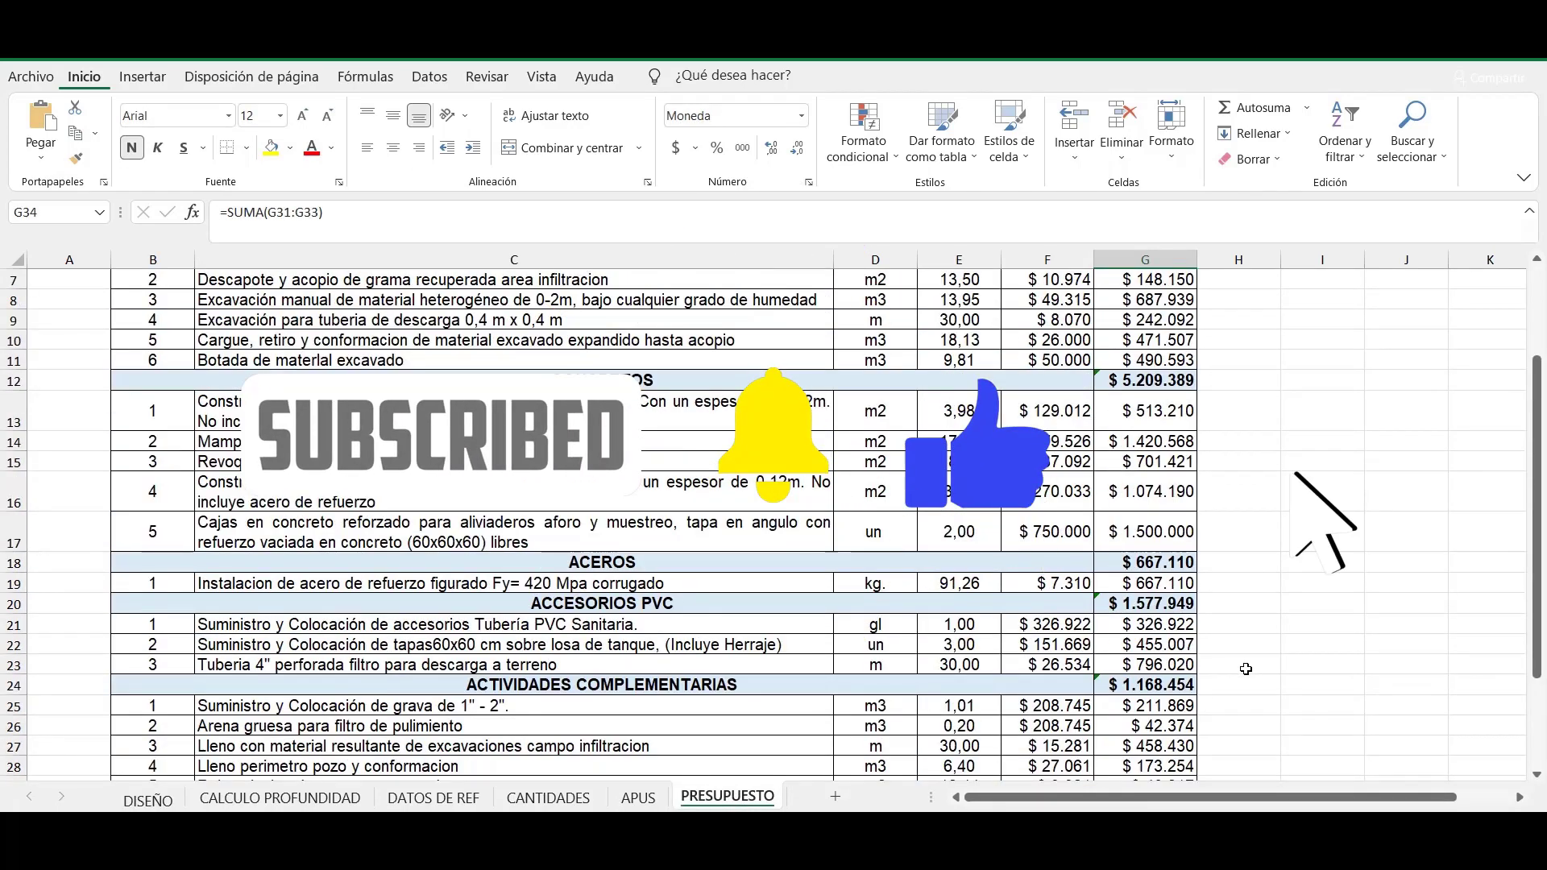